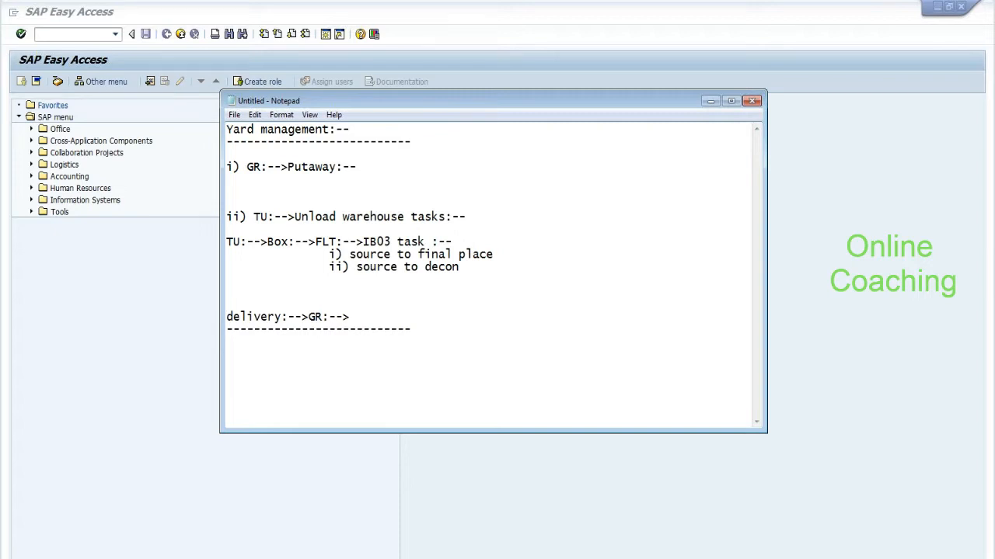
mouse_move(214, 557)
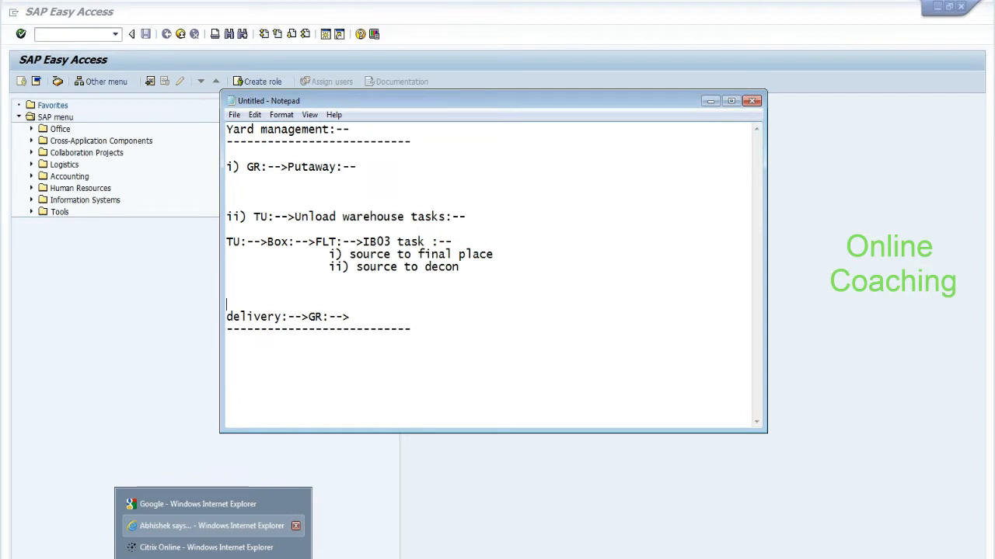
click(231, 529)
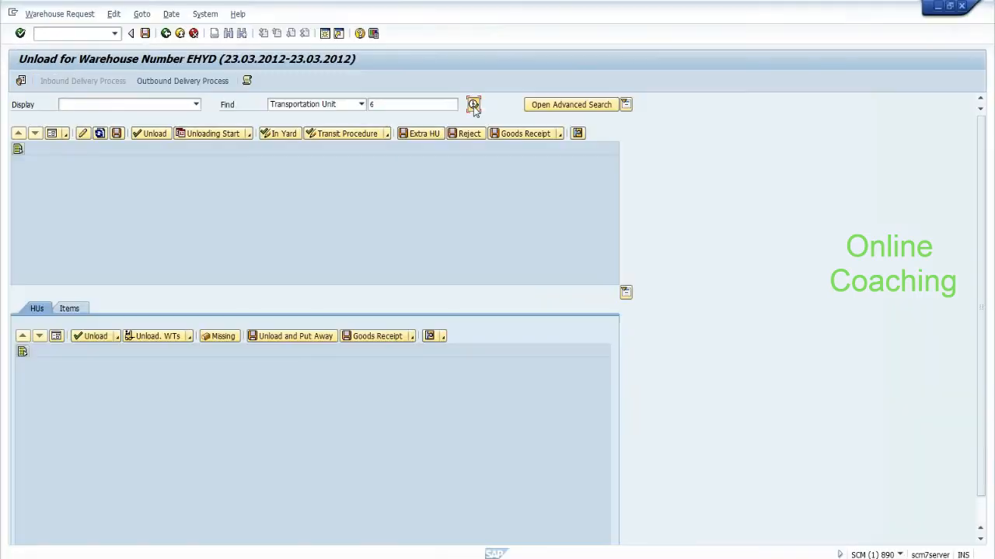
Find the inbound delivery of transportation unit 6, then create and save the unloading warehouse task for its handling unit
click(472, 104)
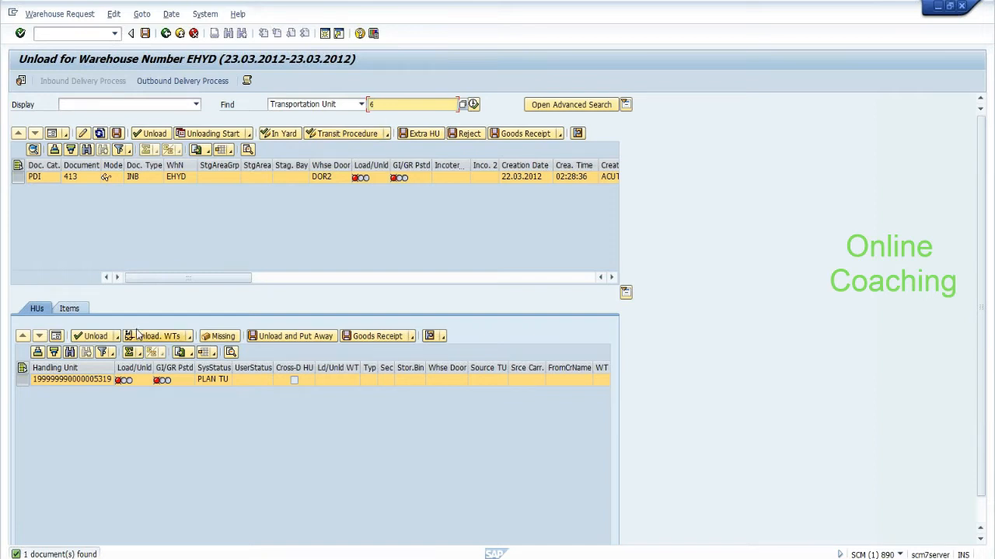
click(137, 339)
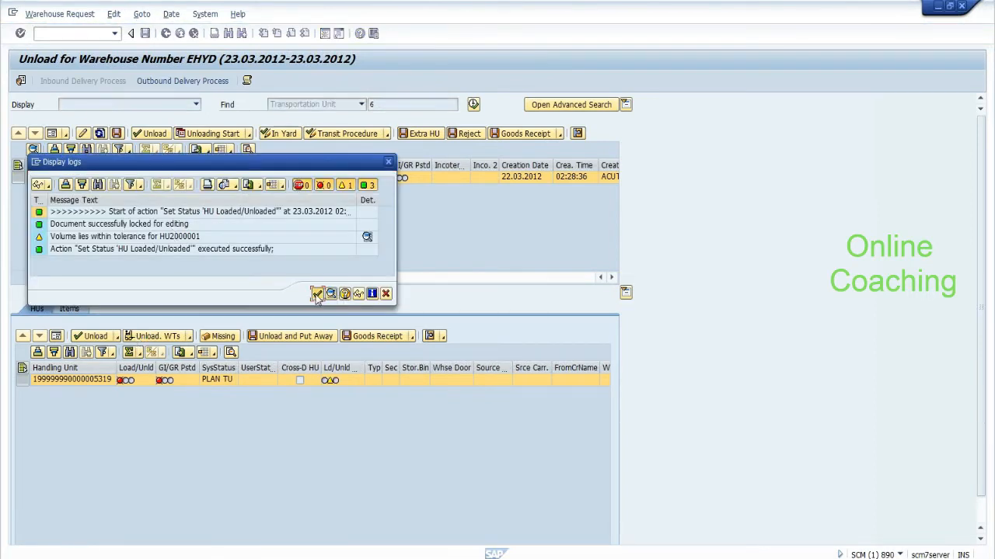
click(317, 294)
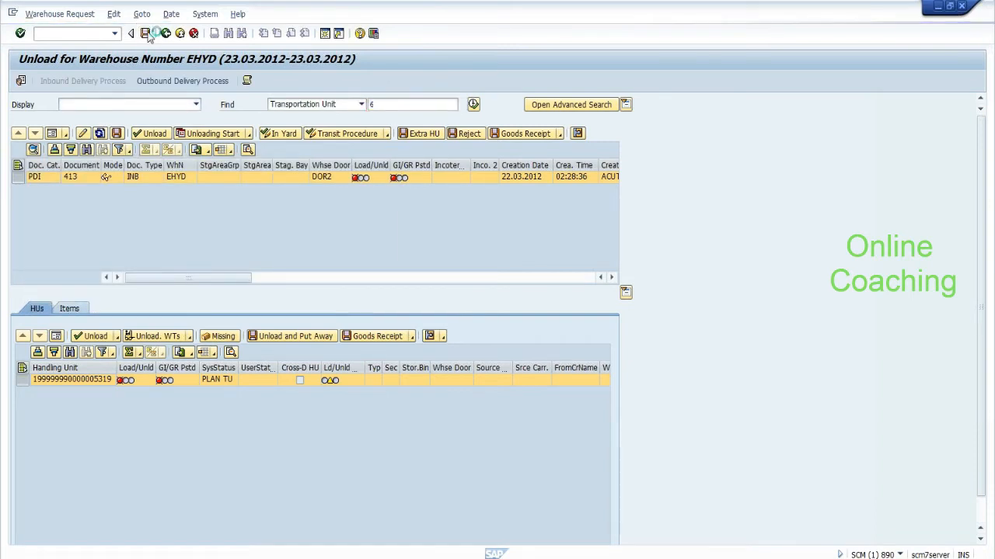
click(145, 34)
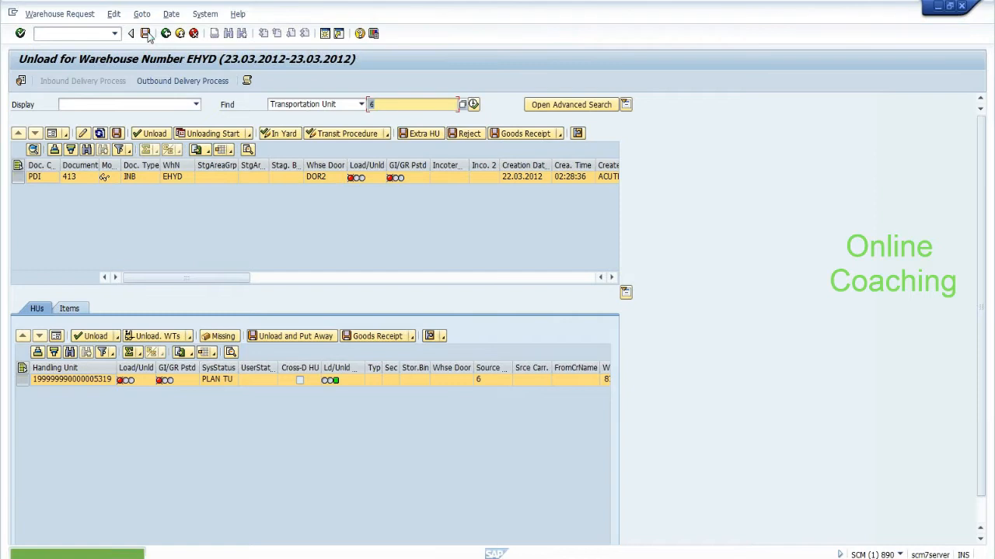
click(145, 34)
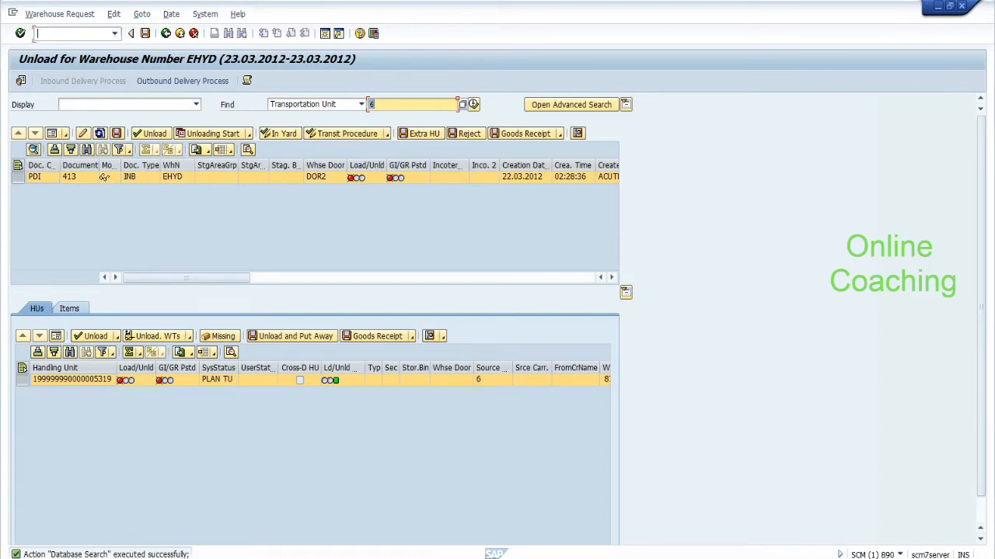
Open the Note Assistant with /nsnote, expand the New notes and call up the note download
click(77, 33)
text(/nsnote)
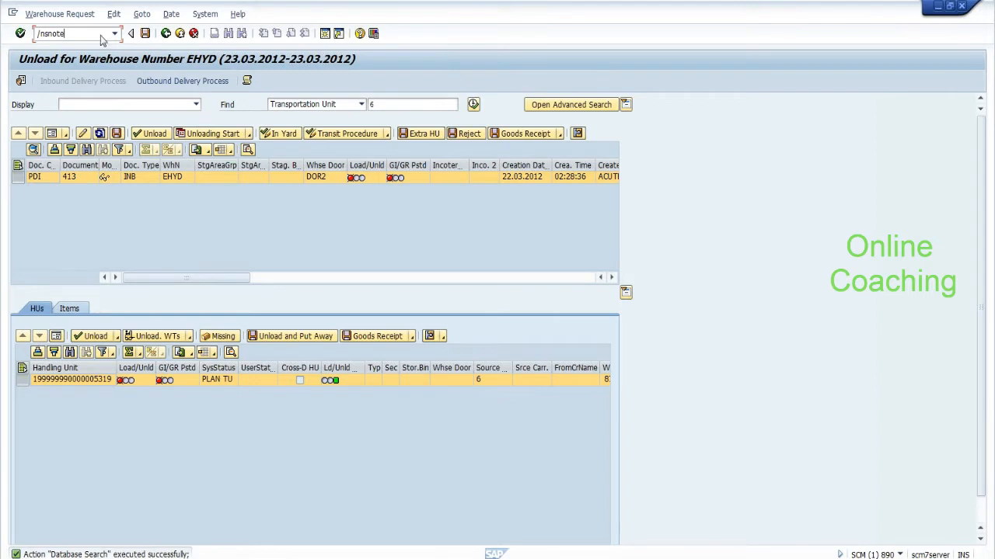
key(Return)
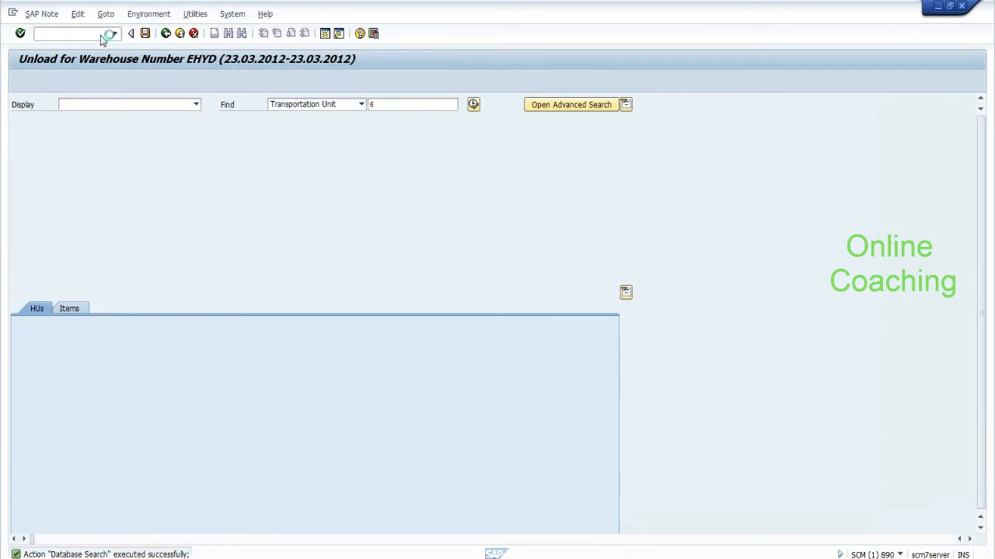
click(36, 136)
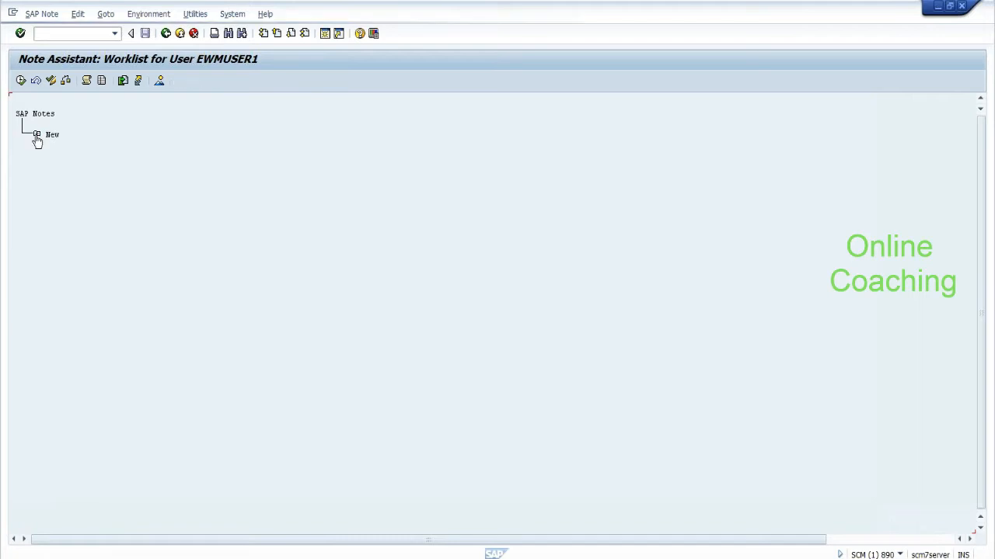
click(122, 83)
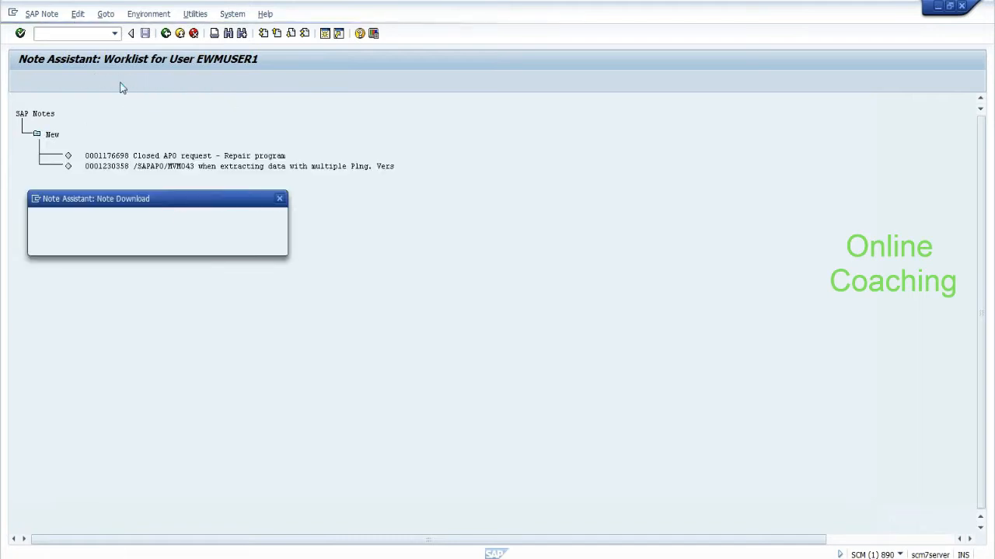
Look up the yard management note number in the Gmail message and try to download SAP Note 1377347
key(alt+Tab)
key(alt+Tab)
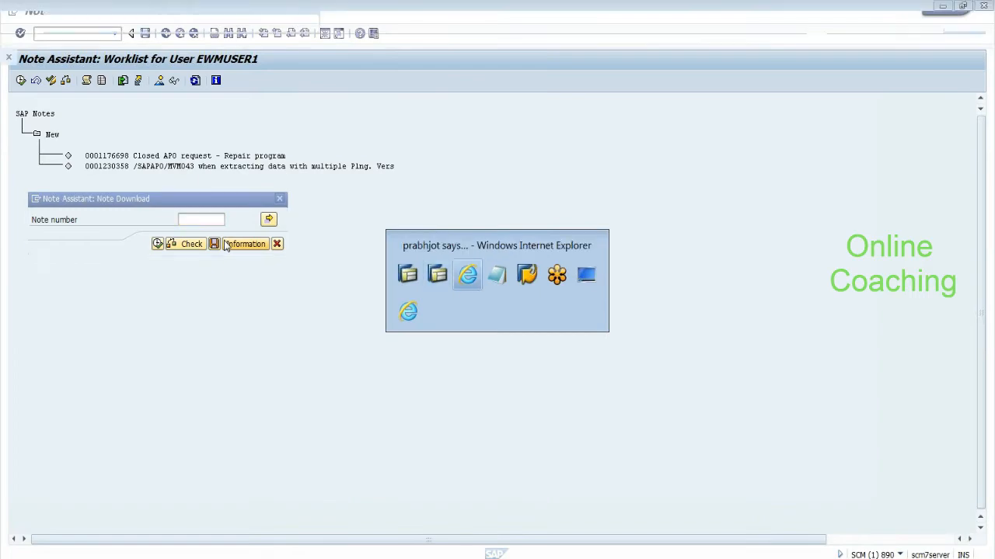
key(alt+Tab)
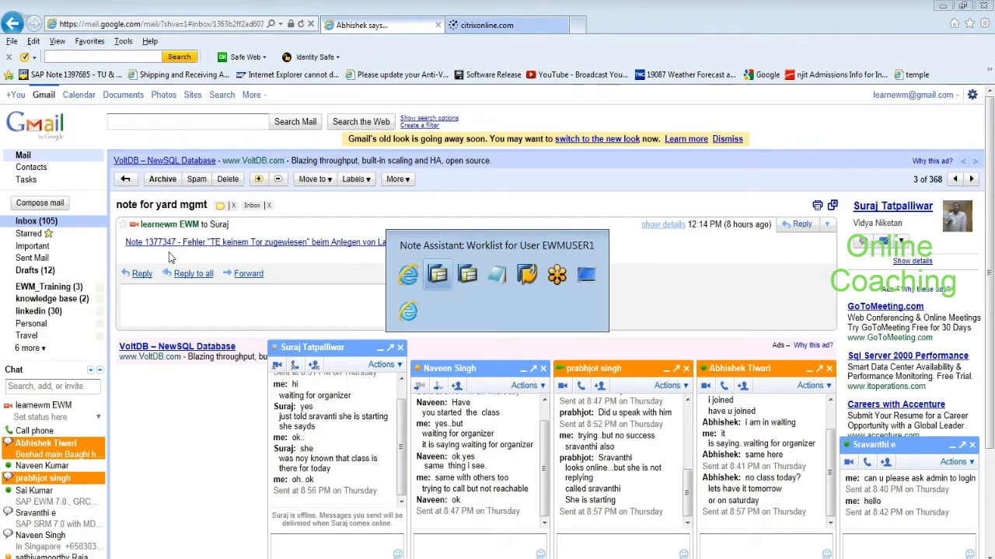
text(1377347)
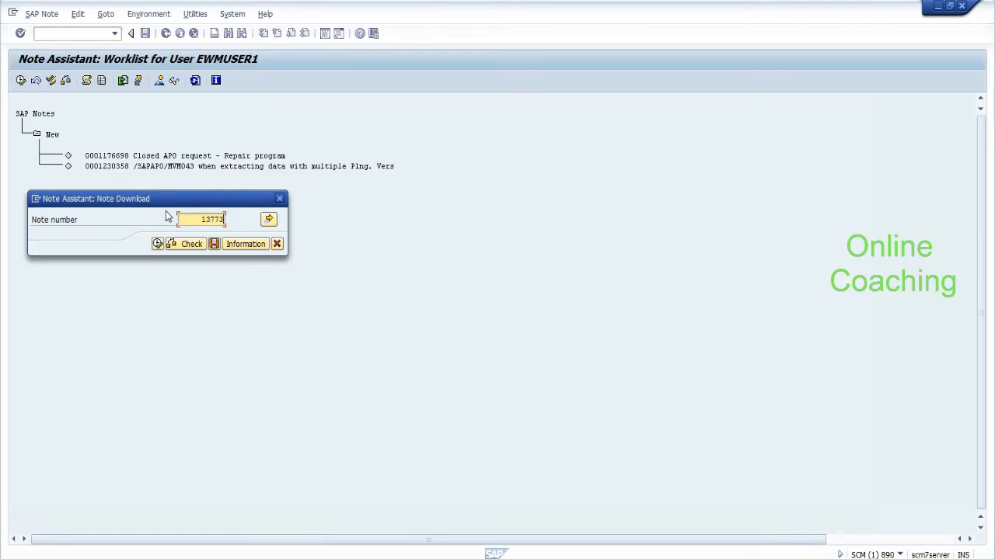
click(157, 244)
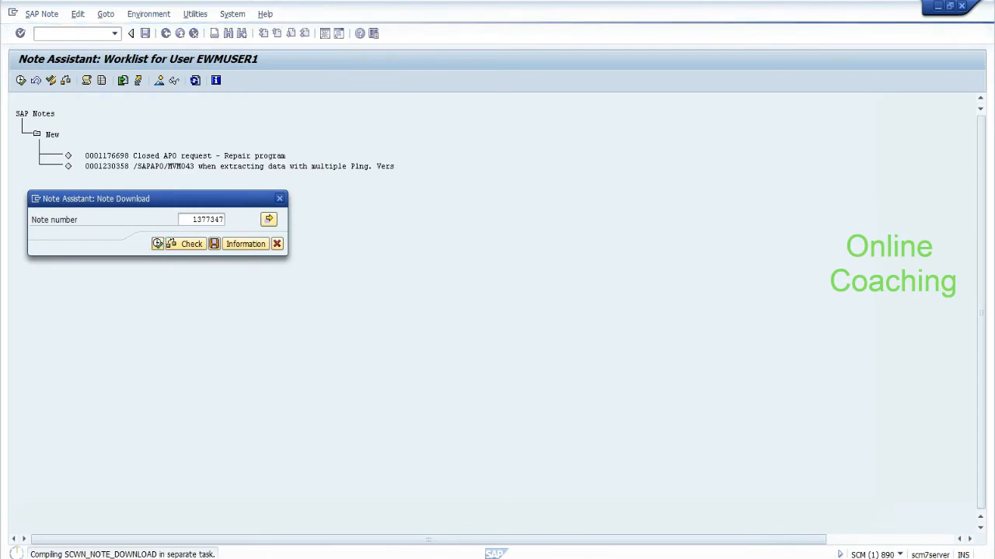
click(628, 558)
click(153, 378)
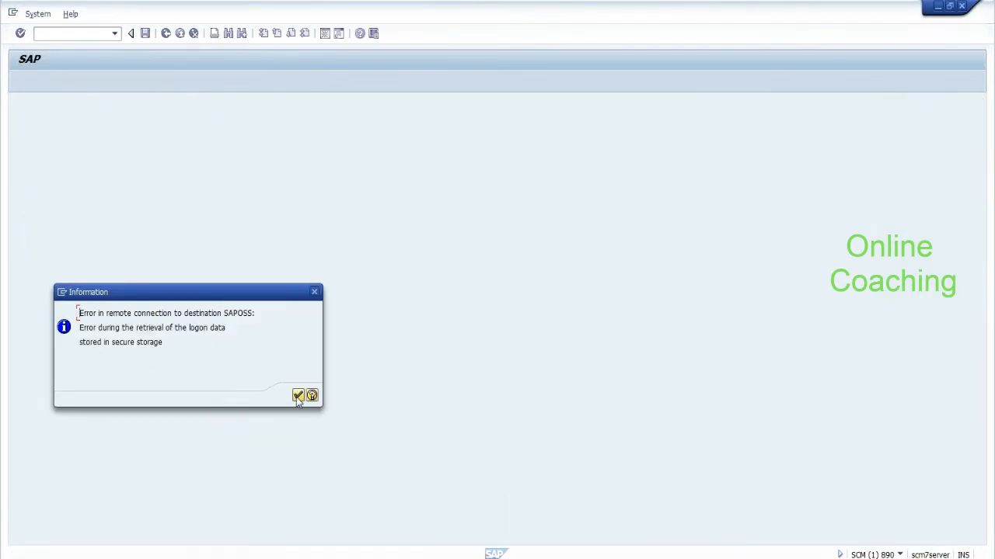
click(297, 397)
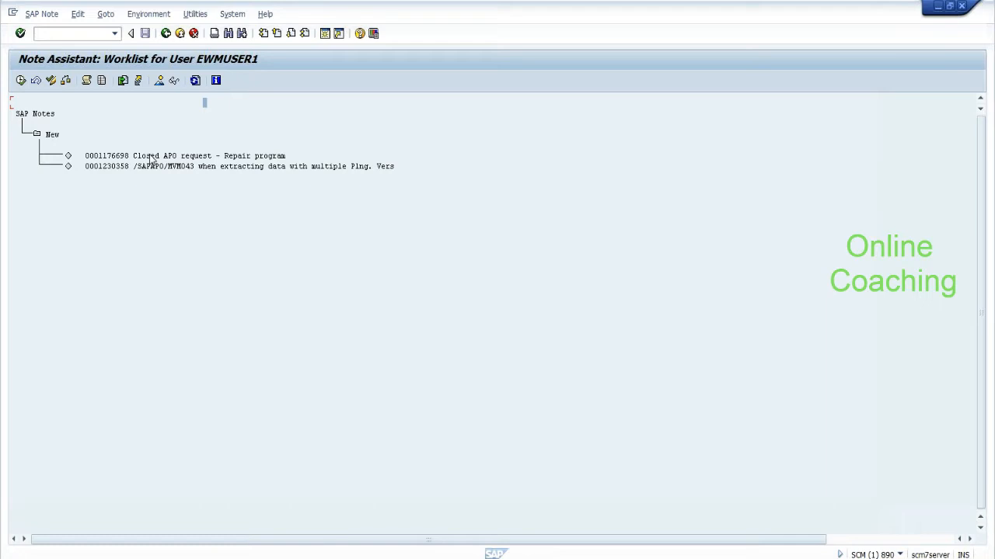
click(166, 37)
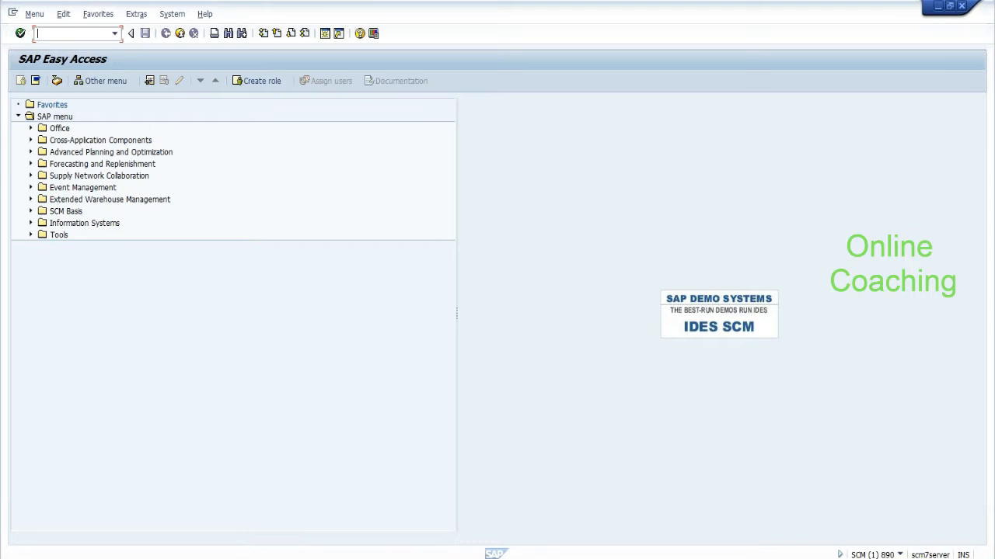
Switch to Notepad and insert blank lines ending in a dashed separator between the "Yard management" heading and the "GR" section
key(alt+Tab)
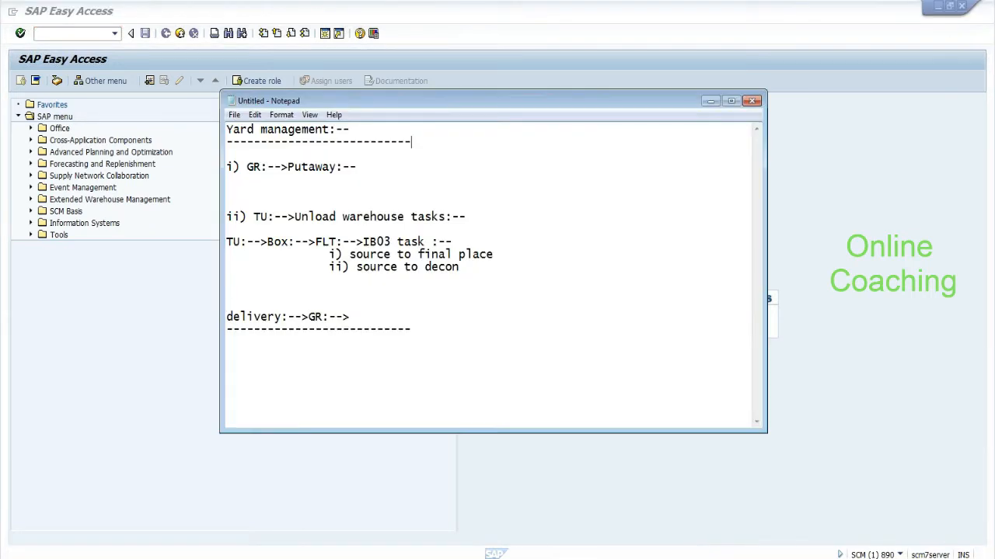
key(Return)
key(Return)
key(Return)
key(Return)
key(Return)
key(Return)
key(Return)
text(-)
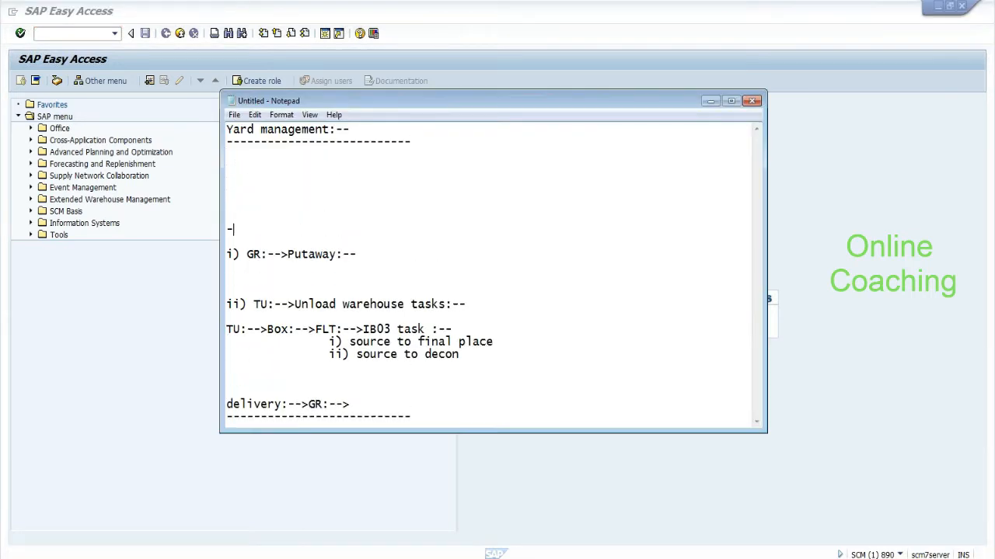
text(---------------------------)
Write the line "Yard:-->multiple warehouses in system." directly under the dashed line of the "Yard management" heading
drag(330, 129, 226, 129)
click(228, 130)
text(Yard:--)
text(->multip)
text(l)
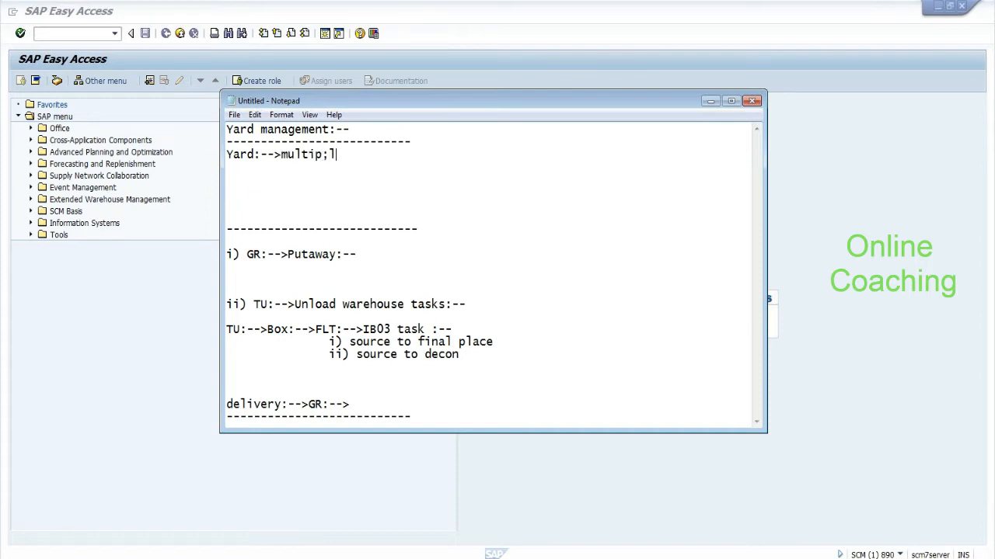
text(e warehouses in system.)
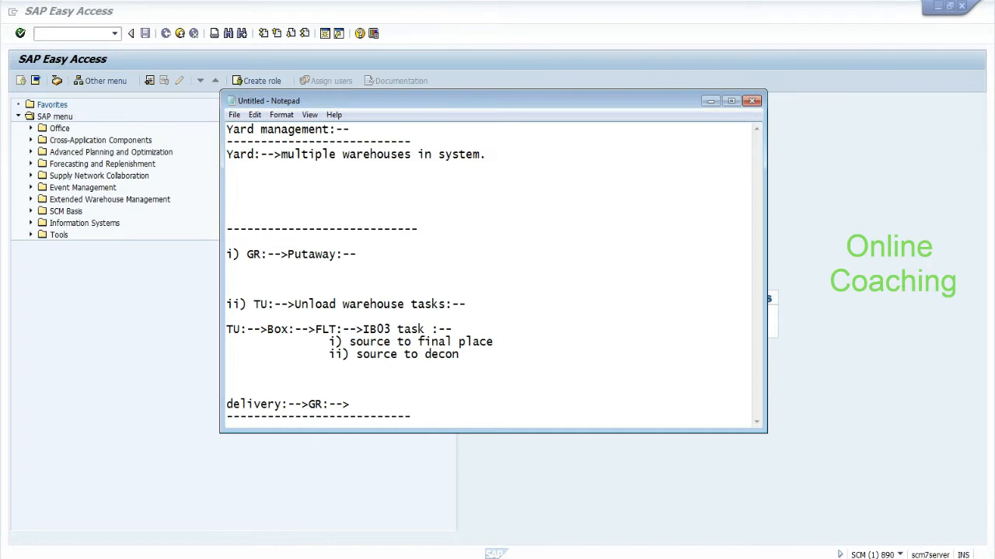
Add the line "Yard:-->one warehouse.." below the multiple-warehouses line, leaving one blank line between them
key(Return)
key(Return)
key(Up)
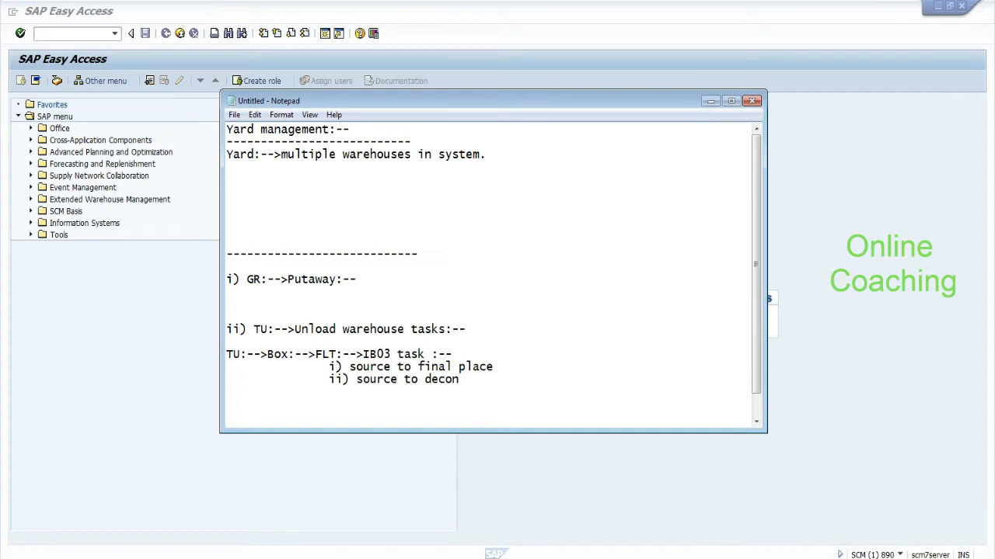
drag(261, 154, 226, 155)
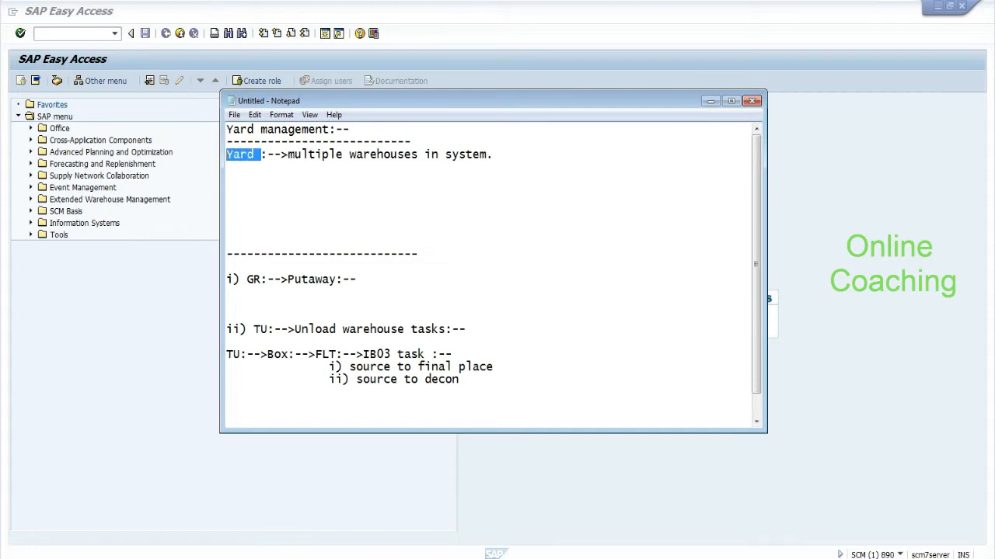
drag(288, 154, 487, 154)
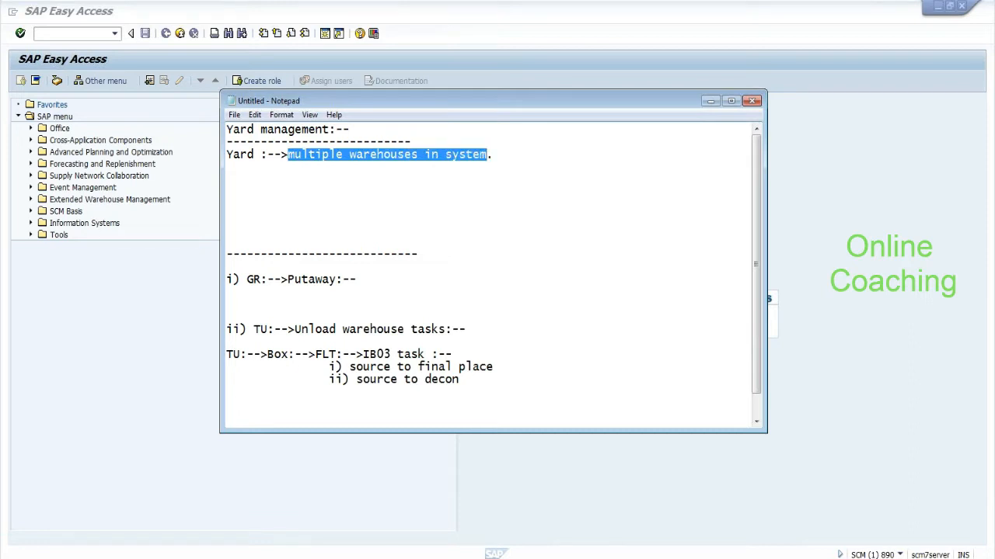
click(493, 155)
text(Yard:-->one h)
key(BackSpace)
text(warehouse..)
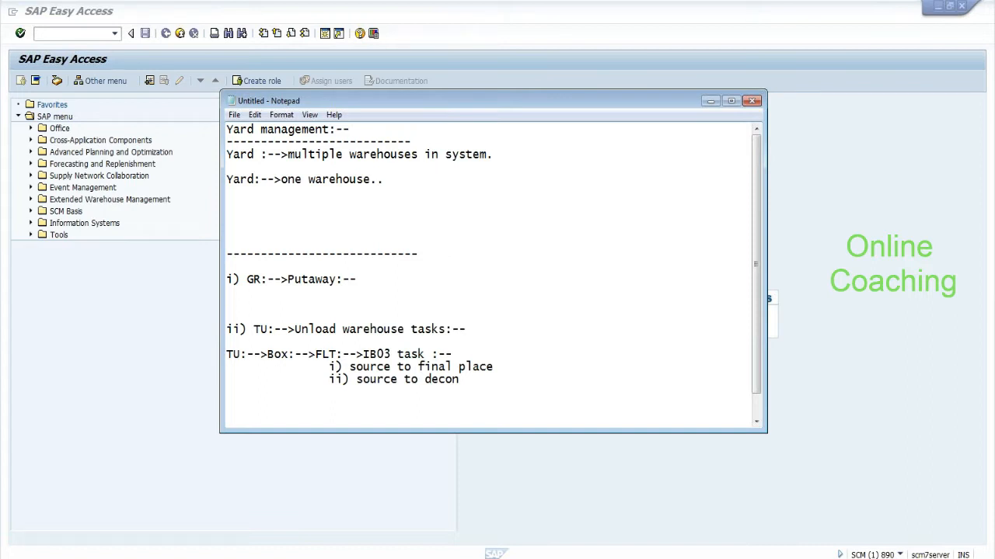
Add a dashed separator below the one-warehouse line, followed by the line "storage type:--( Yard bins ).."
key(Return)
key(Return)
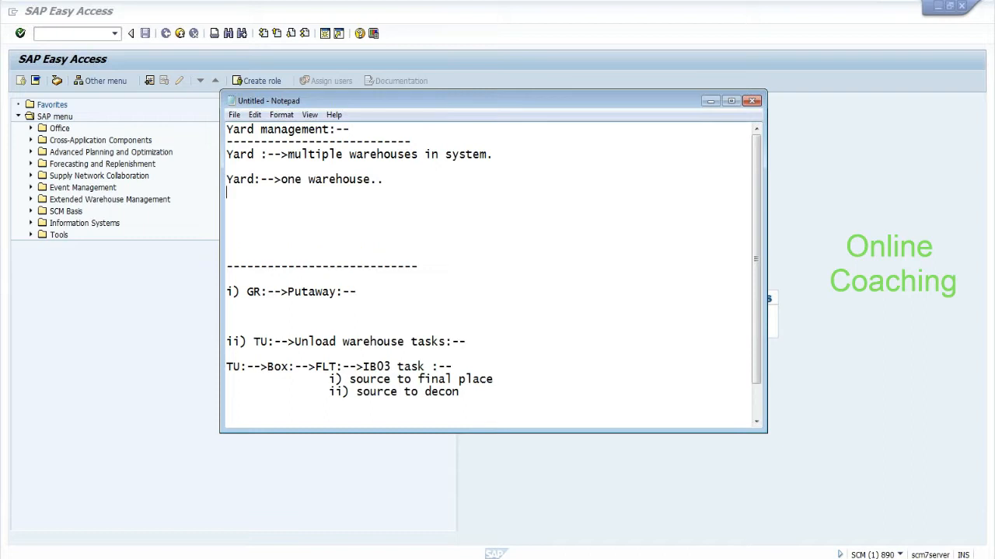
text(------------------------)
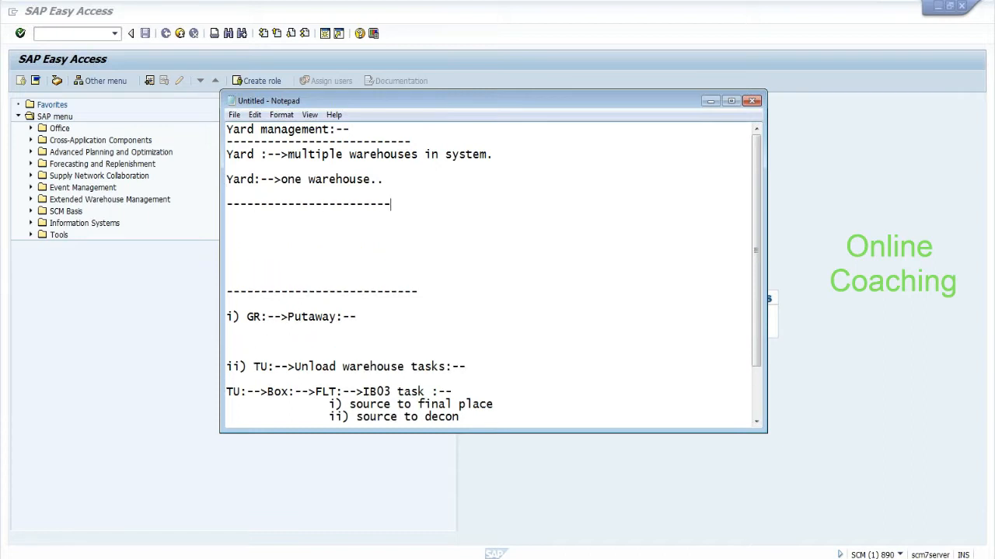
key(Return)
key(Return)
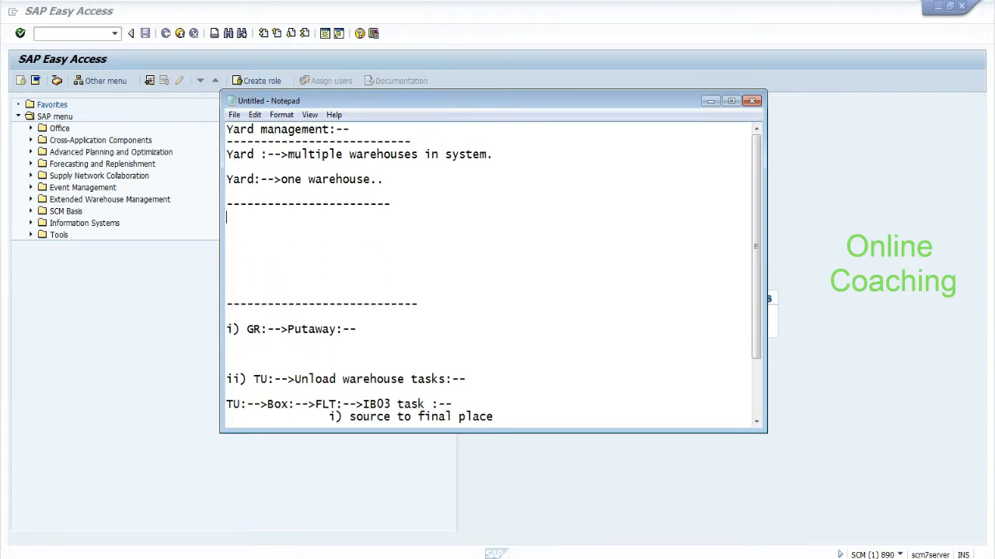
text(storage type:--)
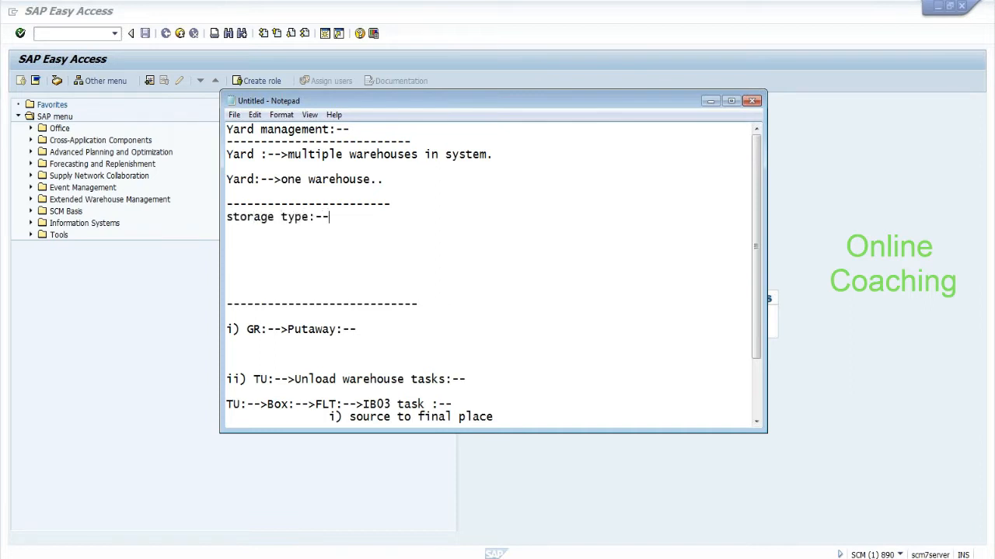
text(( Yard bins )..)
Add the line "Check POints:--" below the storage type line, separated by a blank line
key(Return)
key(Return)
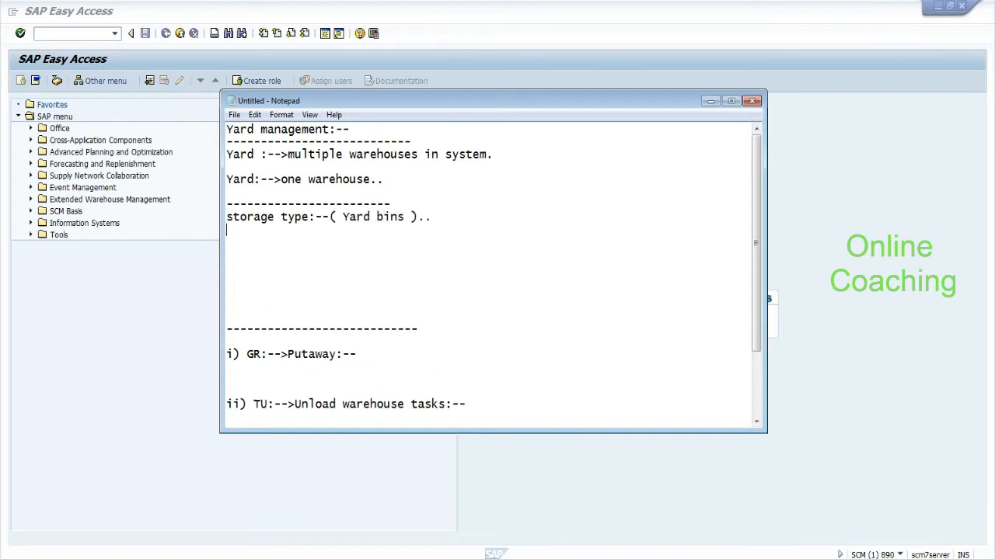
text(Check POints:--)
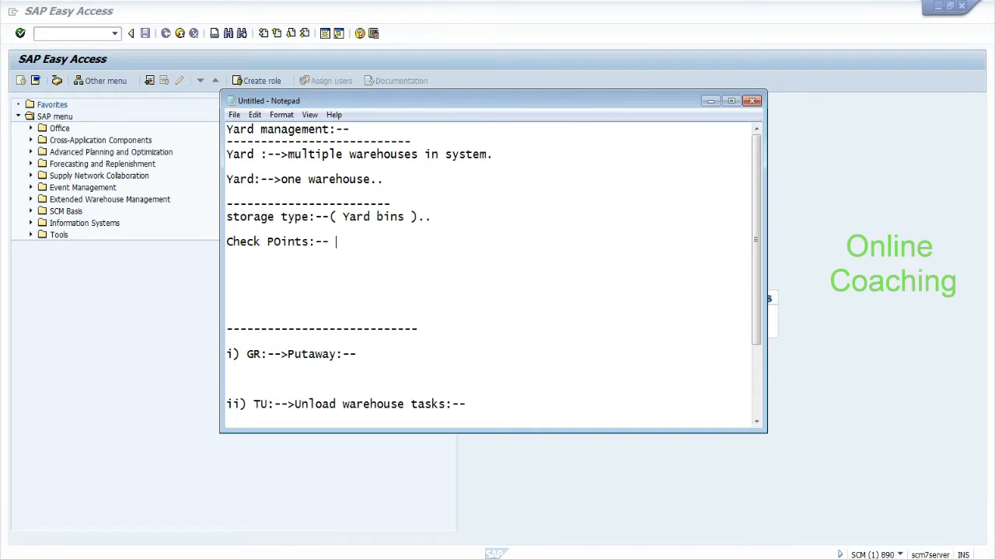
Add the line "Yard door ( warehouse doors )." below the check points line, separated by a blank line
key(Return)
key(Return)
text(Y)
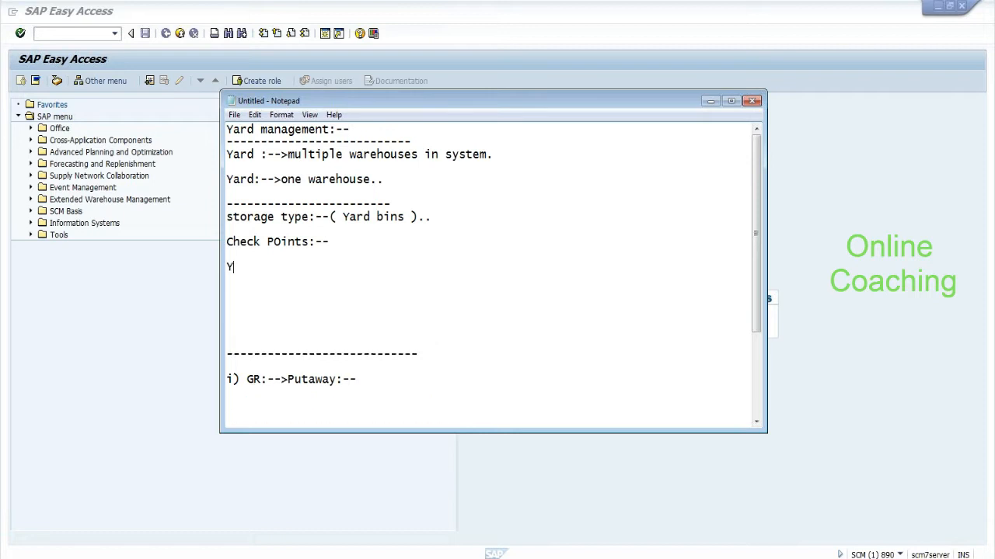
text(ard door ( wareho)
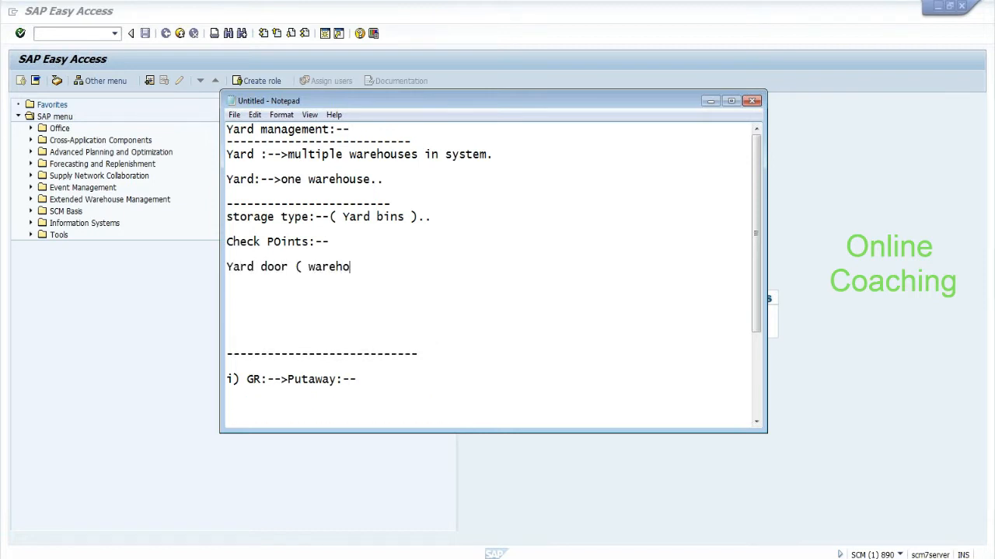
text(use doors ).)
Replace the word "door" after "Yard" with "bin to" in the warehouse doors line
click(288, 267)
key(BackSpace)
key(BackSpace)
key(BackSpace)
key(BackSpace)
text(bin to)
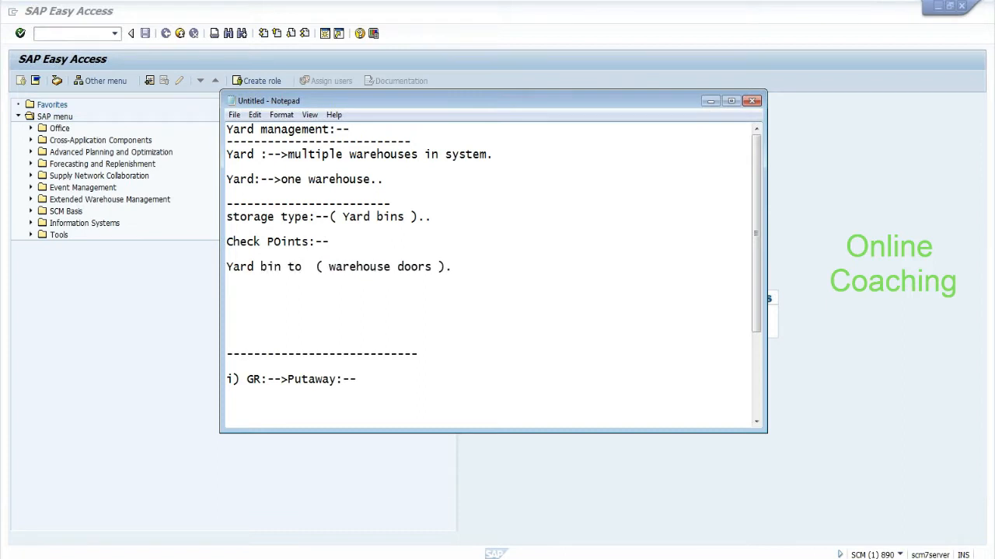
Remove the extra space before "( warehouse doors )" and start a flow line reading "Truck-->security--->" below it, leaving blank lines between
key(BackSpace)
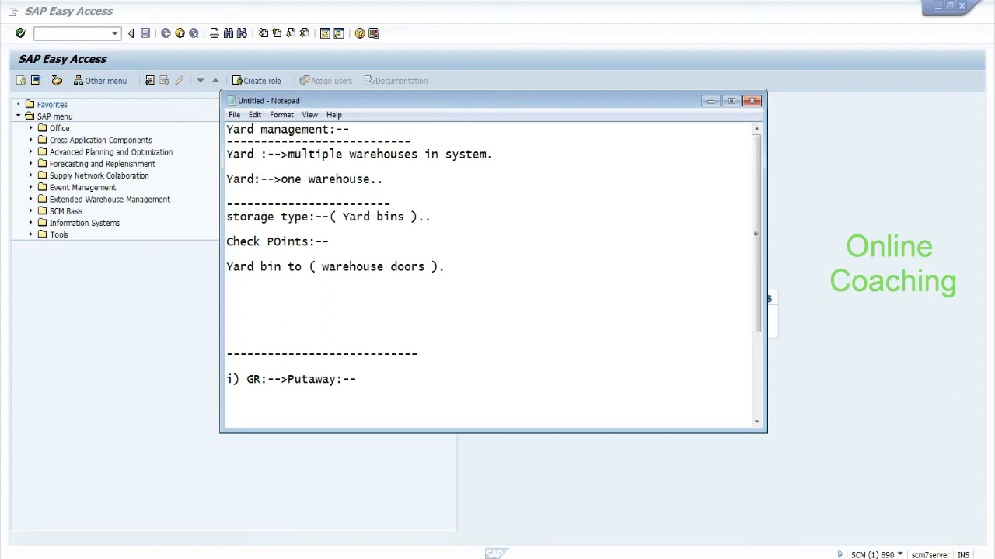
click(227, 316)
text(Truck-->secutir)
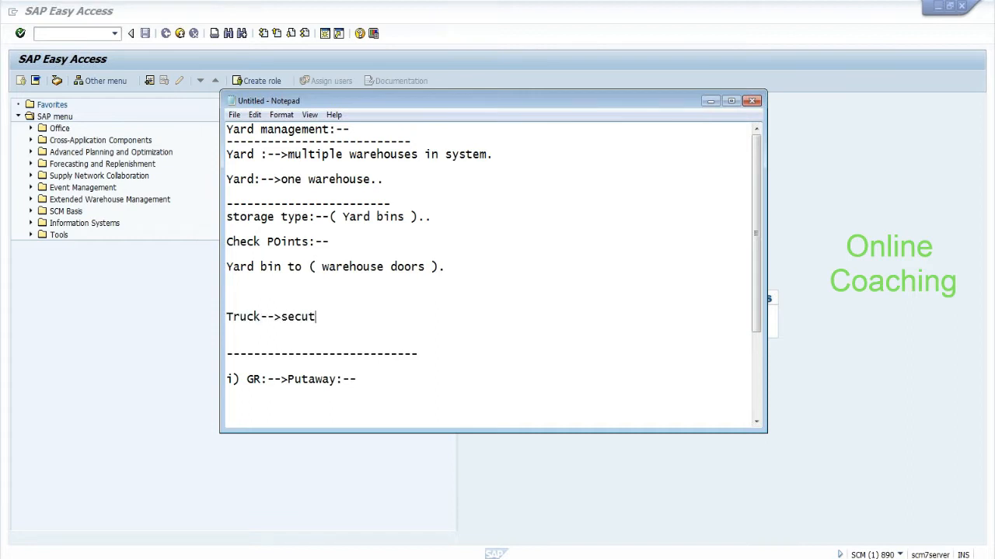
key(BackSpace)
key(BackSpace)
key(BackSpace)
text(rity--->)
Extend the truck flow line with "chec-in--->parking lot---->"
drag(281, 317, 369, 329)
click(369, 318)
text(chec-in)
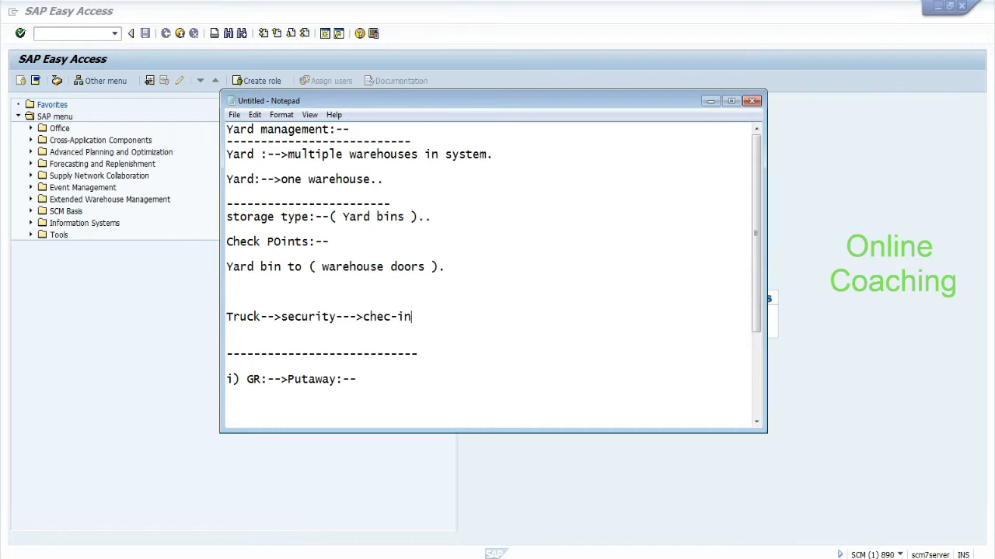
text(--->parking lot----)
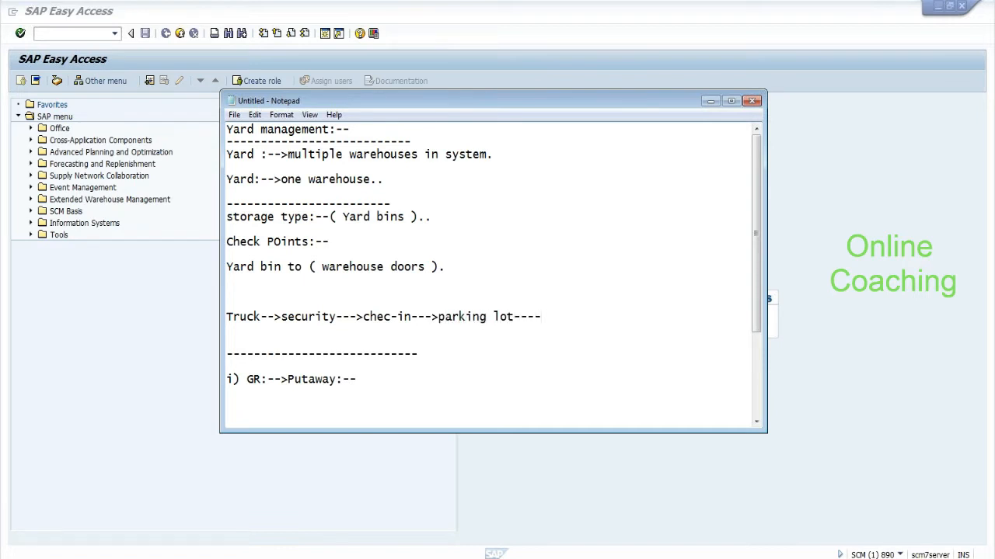
text(>)
Continue the flow after the parking lot with "Door---->Unloading--->undock" and "from door--->" on a new line
drag(438, 317, 515, 316)
click(548, 317)
text(Door---->Unloading)
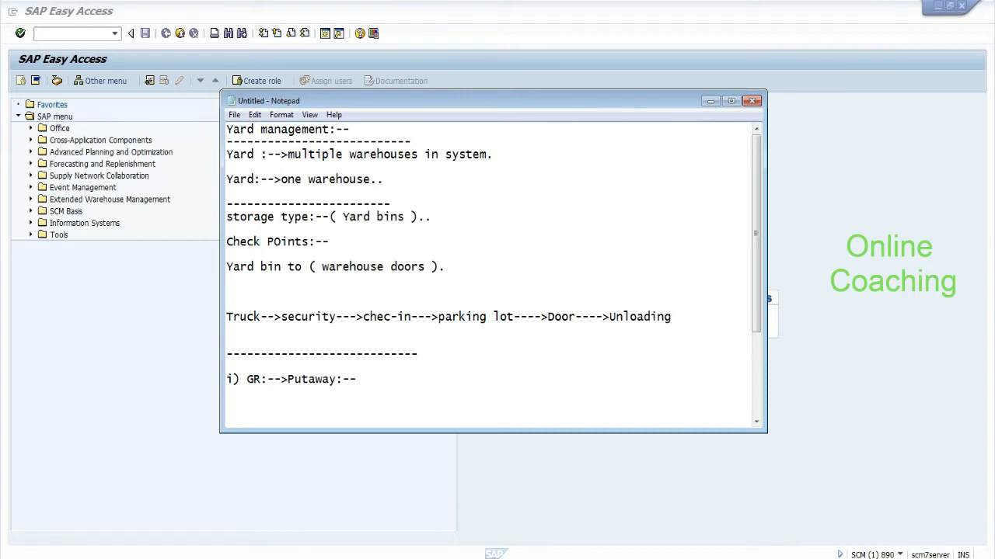
text(--->undock)
key(Return)
text(from door--->)
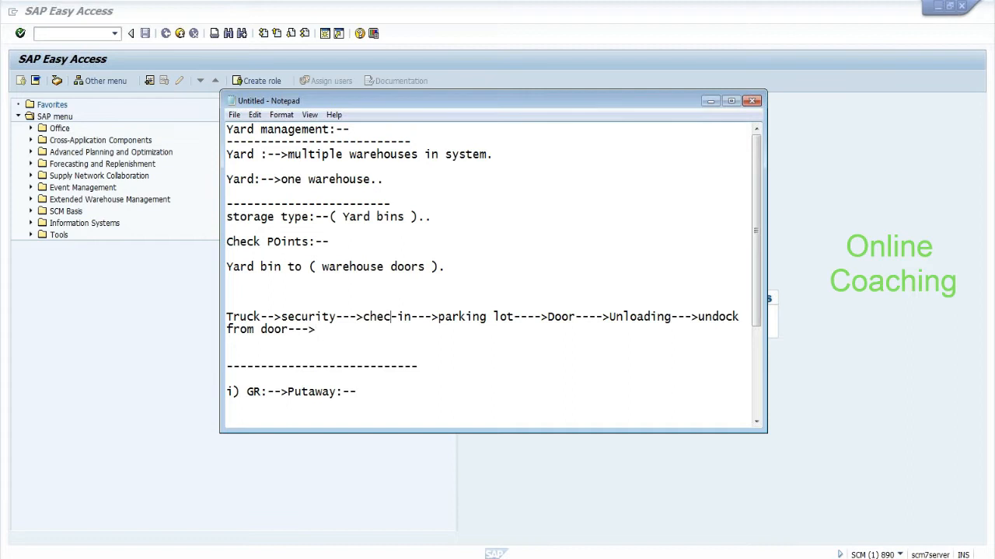
Correct "chec-in" to "check-in" and finish the flow with "Check Out.."
text(k)
click(316, 330)
text(C)
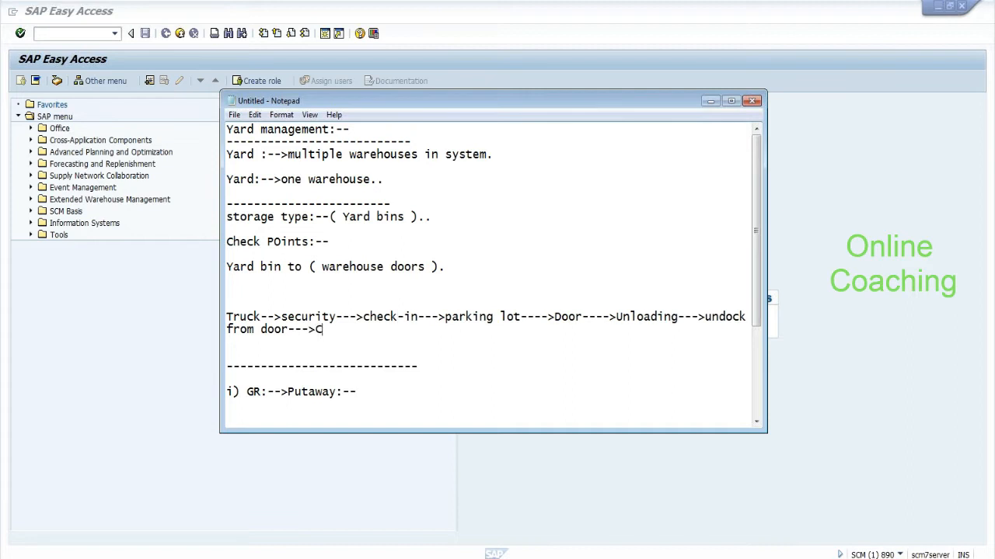
text(heck Out..)
Insert "/Loading" directly after "Unloading" in the flow
text(/Loadig)
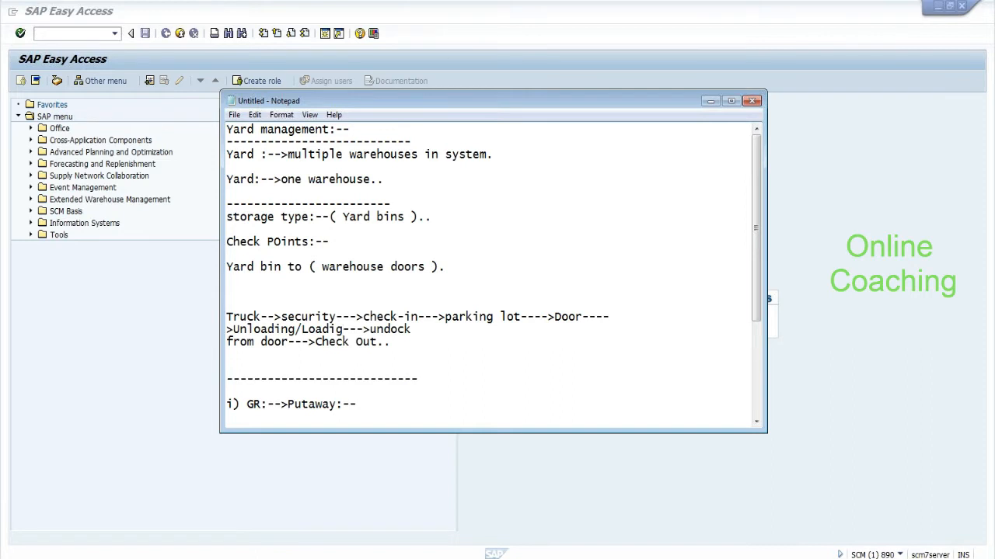
key(BackSpace)
text(ng)
Switch to SAP, run transaction /nspro and display the SAP Implementation Guide structure
click(81, 359)
text(/nspro)
key(Return)
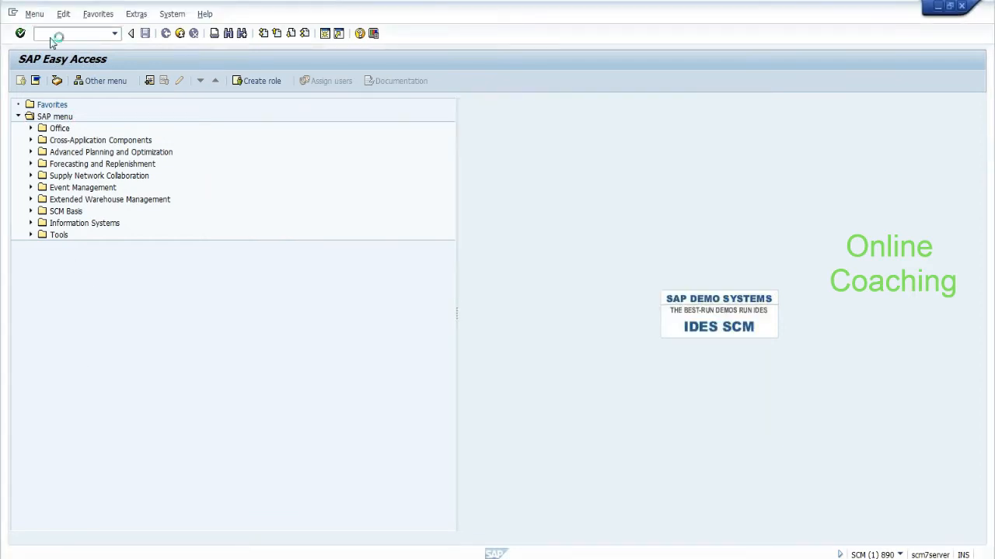
click(52, 82)
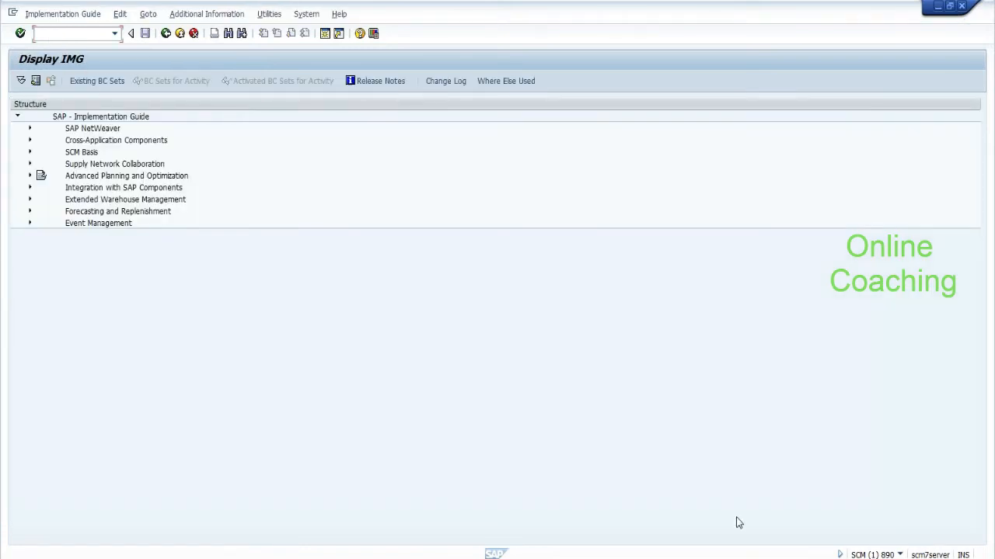
Switch back to Notepad and add the line "Process type:--" below the Check Out line, separated by a blank line
key(alt+Tab)
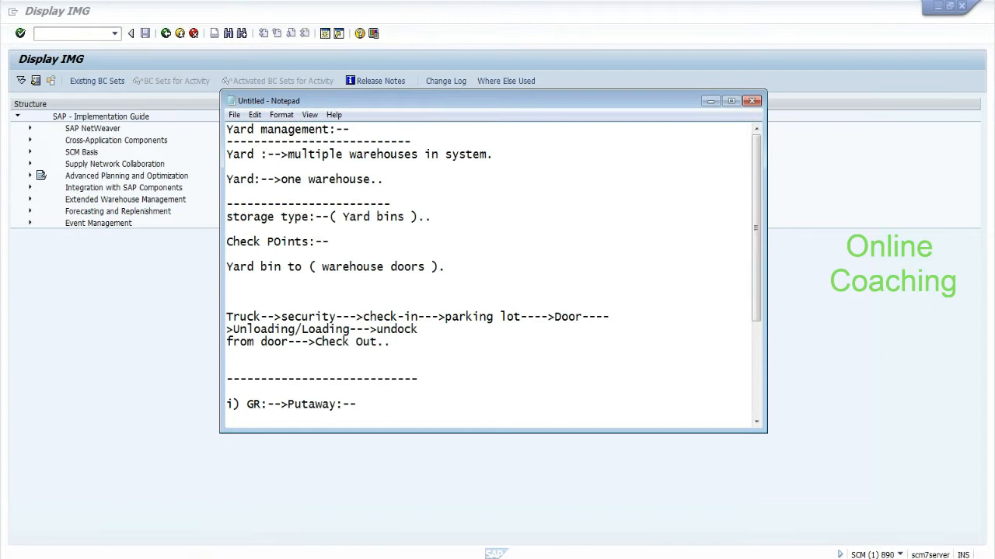
click(391, 342)
key(Return)
key(Return)
text(Process ty)
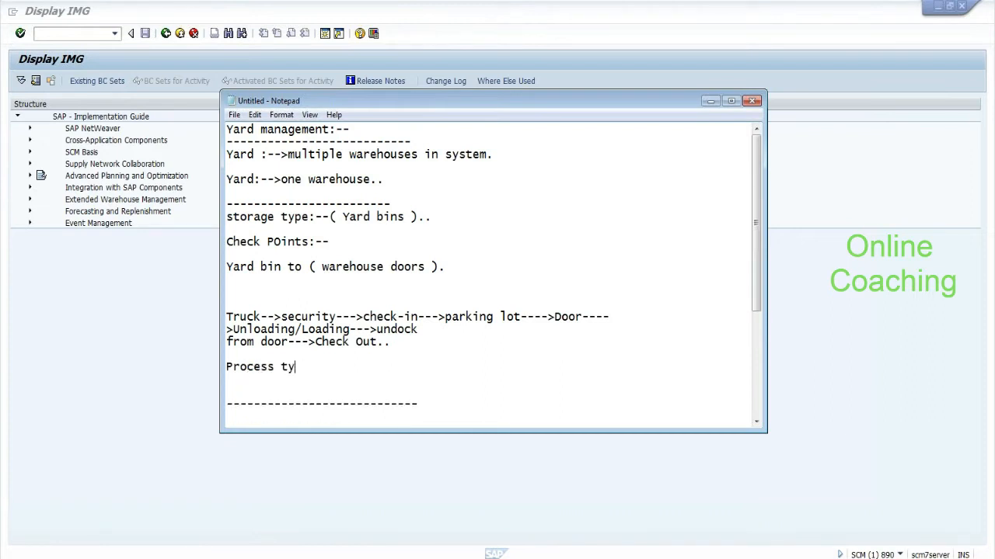
text(pe:--)
Insert "TU number" after "Truck" in the flow line and highlight it, followed by the word "security"
drag(226, 317, 256, 317)
click(260, 317)
text(TU num)
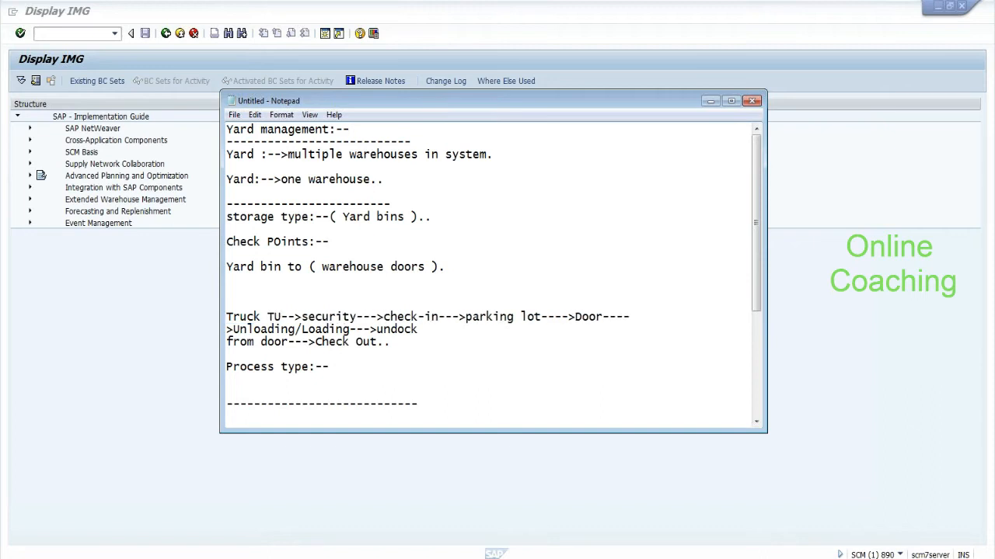
text(ber)
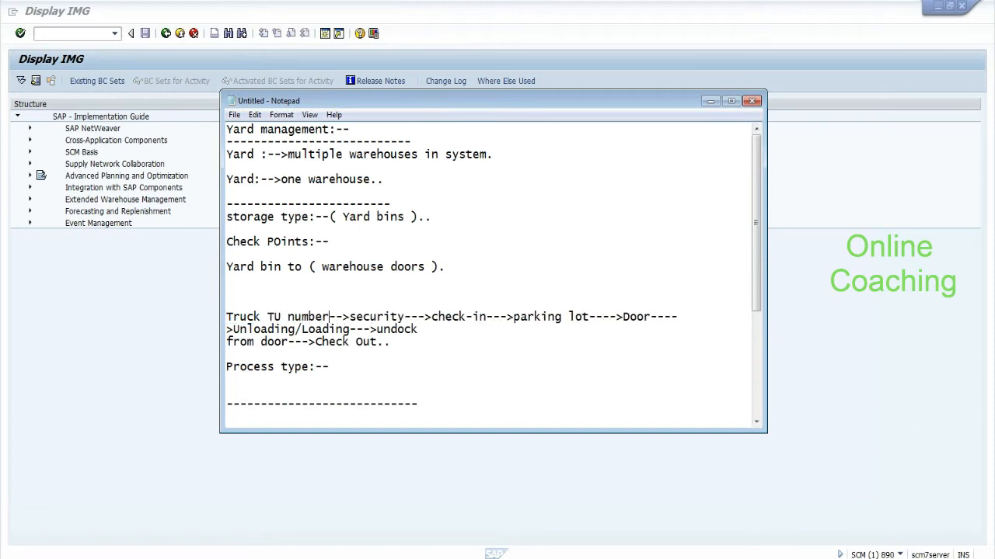
drag(260, 317, 330, 317)
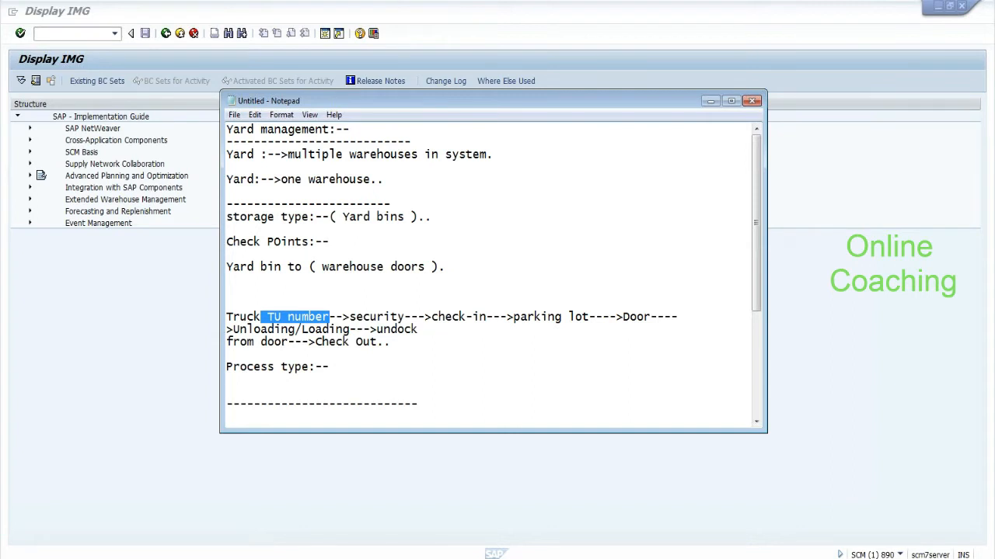
drag(350, 317, 405, 317)
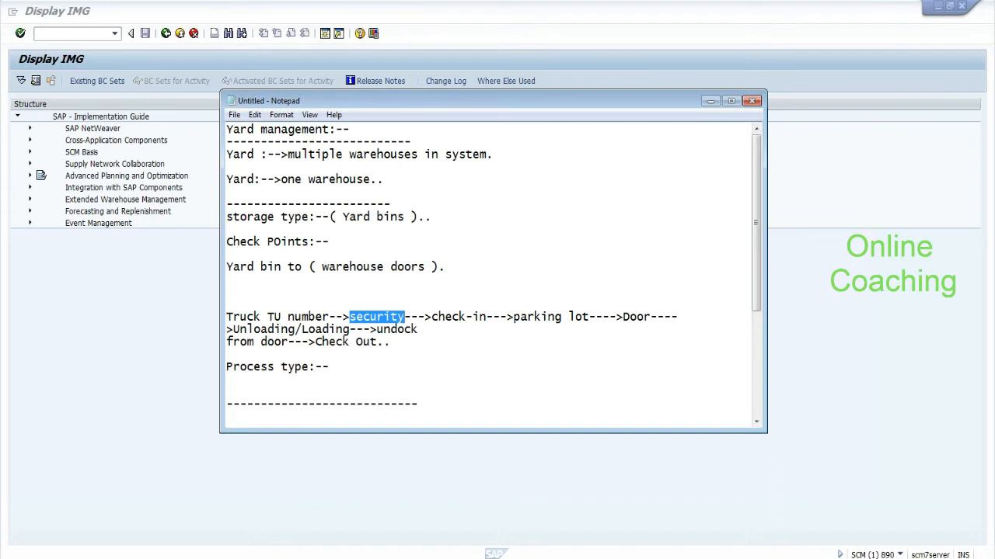
Switch to SAP and expand Extended Warehouse Management, Cross-Process Settings, Shipping and Receiving, down to its General Settings
click(122, 297)
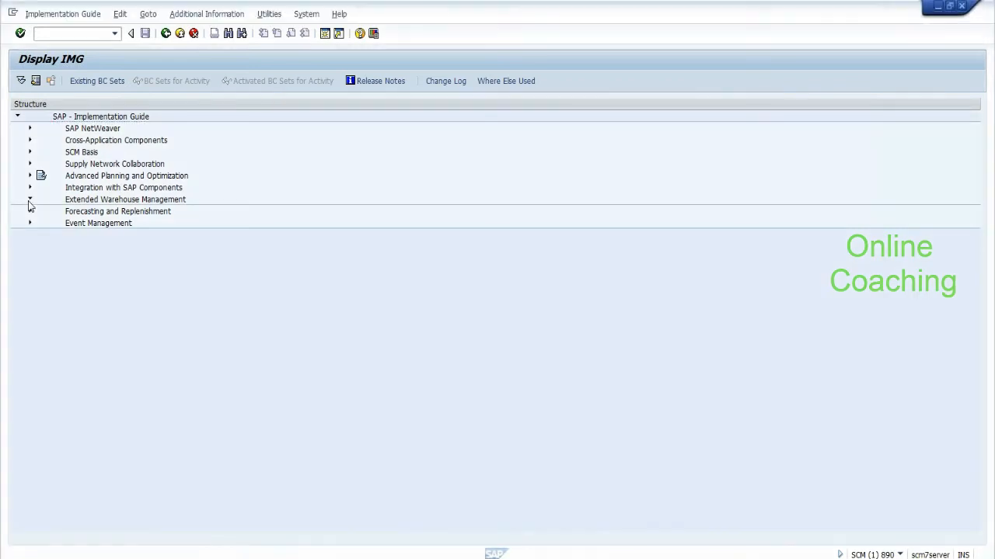
click(30, 200)
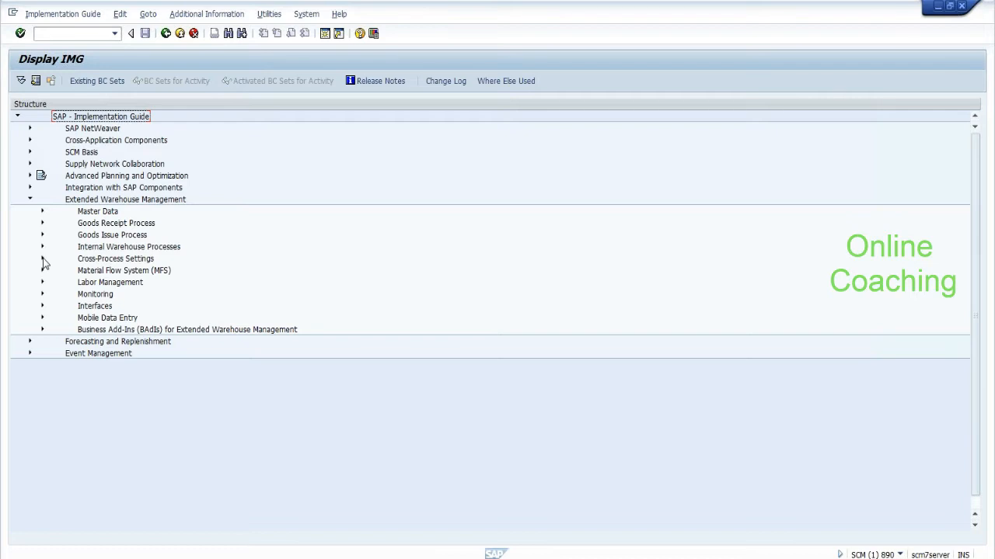
click(43, 259)
click(54, 389)
click(67, 401)
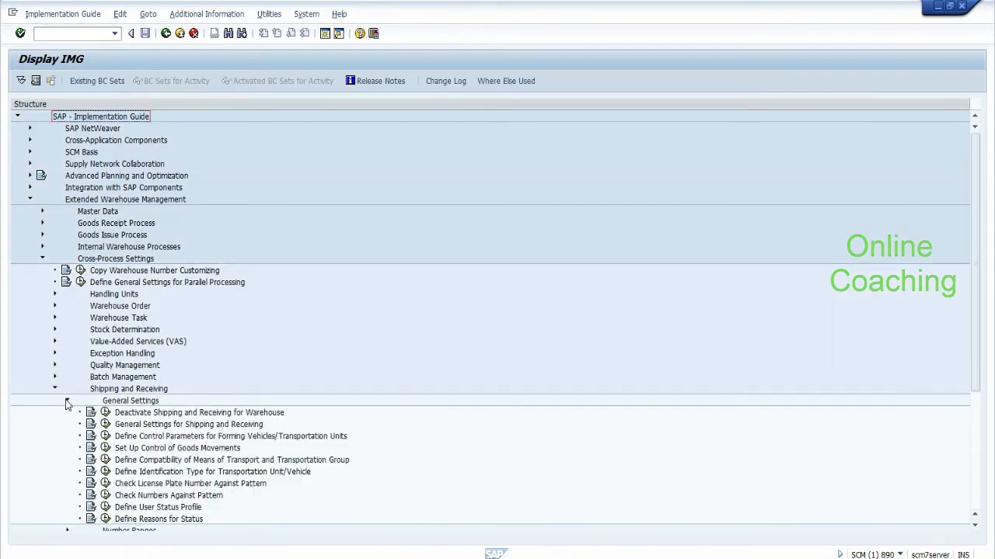
Check the EHYD entry in Deactivate Shipping and Receiving for Warehouse, and return to the guide
click(106, 414)
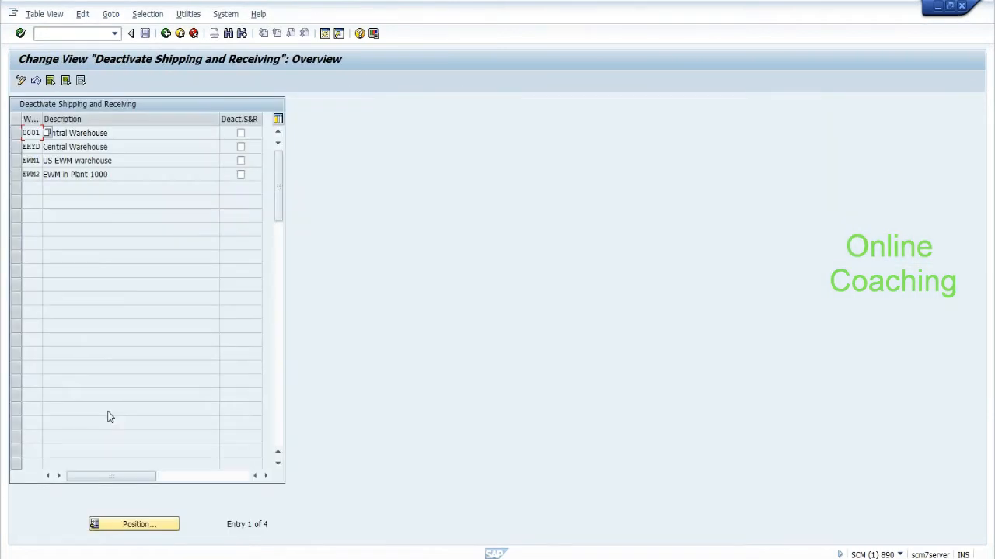
click(36, 147)
double_click(31, 147)
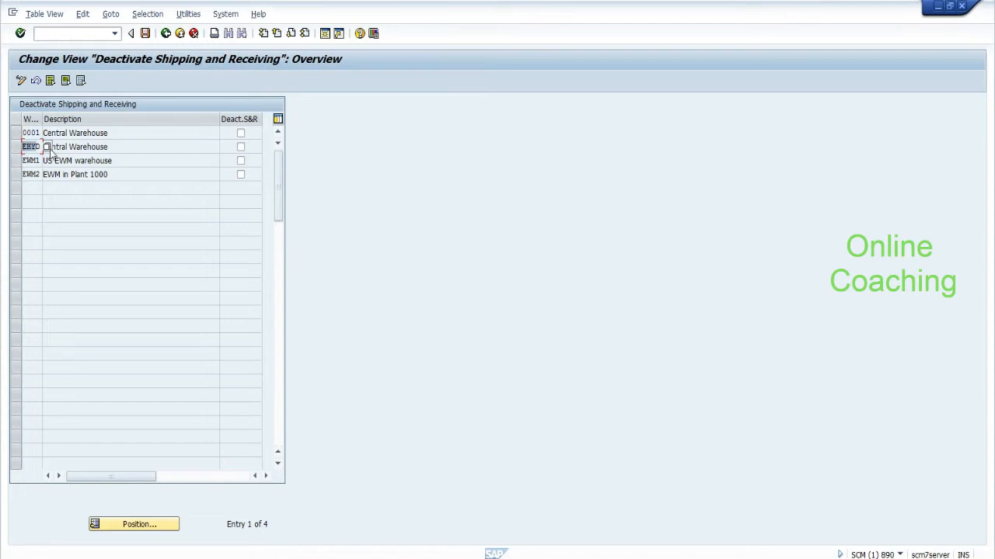
click(167, 34)
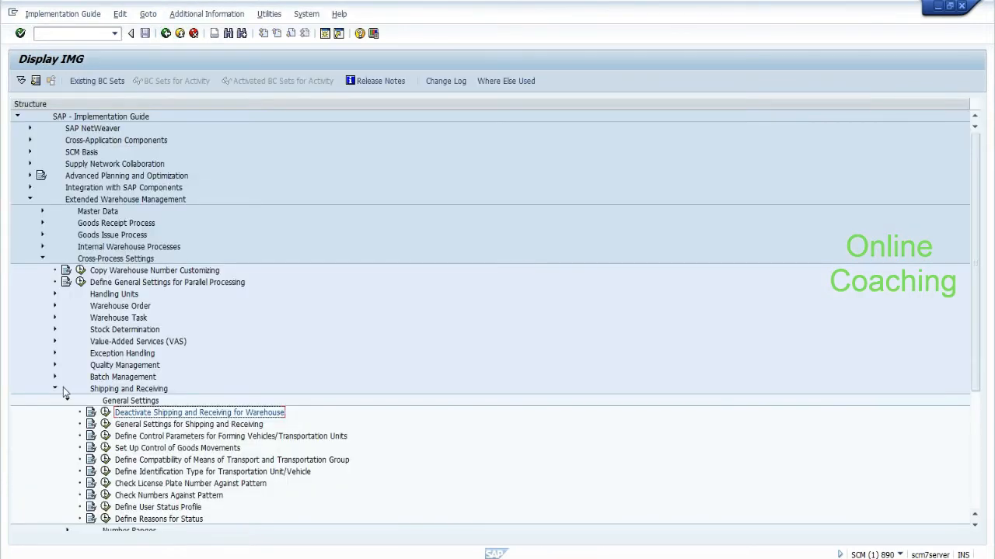
Expand the Yard Management node under Shipping and Receiving
click(54, 389)
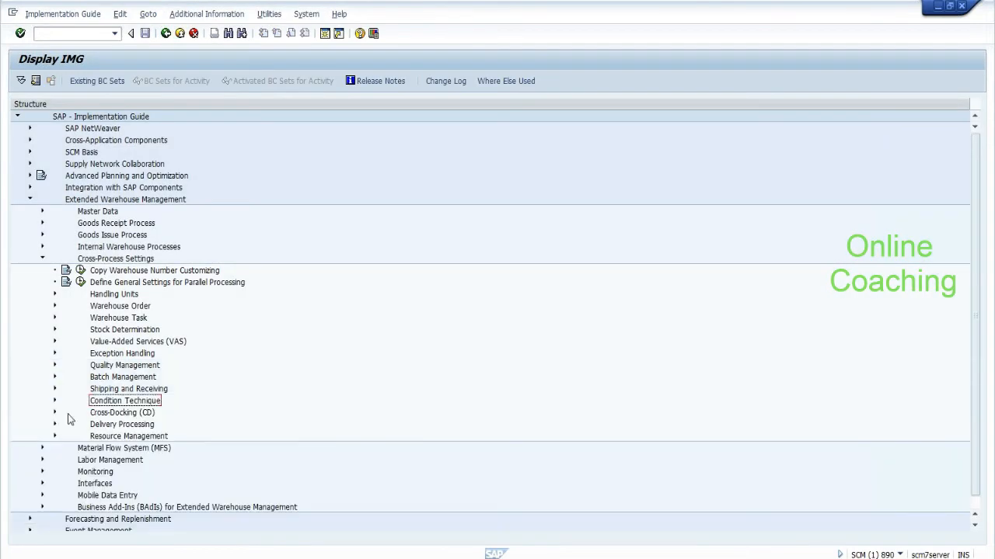
scroll(55, 392, down, 1)
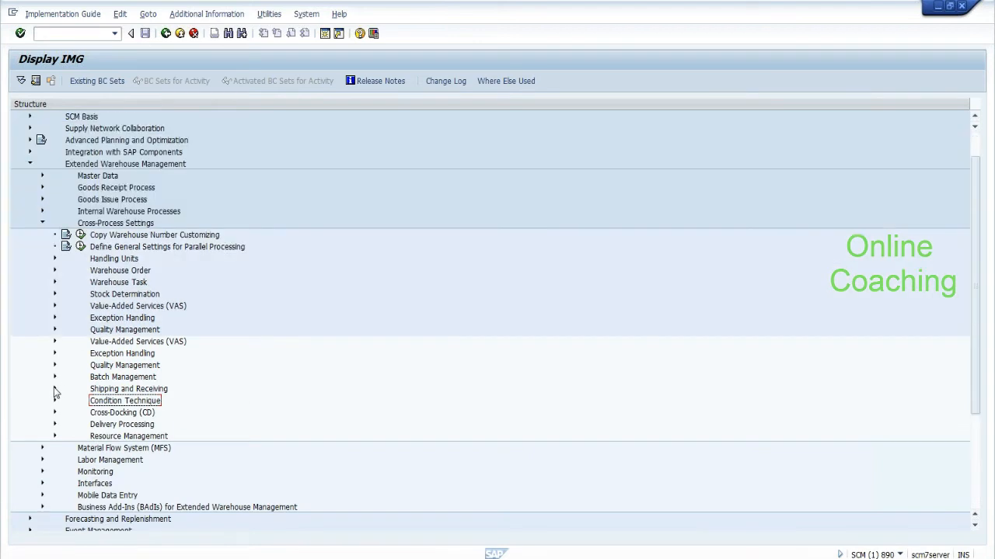
click(54, 389)
scroll(67, 522, down, 1)
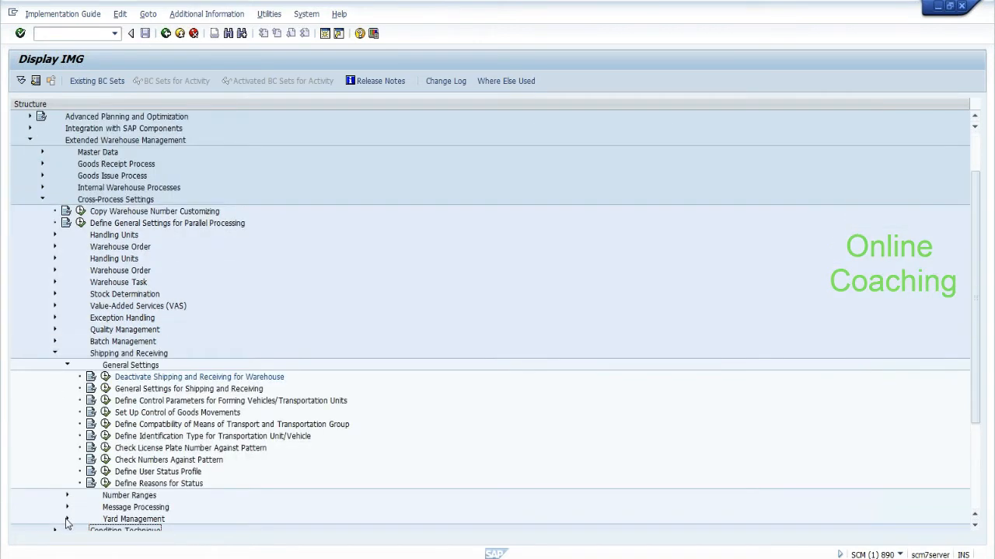
click(66, 519)
Check the EHYD entry in Activate Yard Management for Warehouse, and return to the guide
click(105, 507)
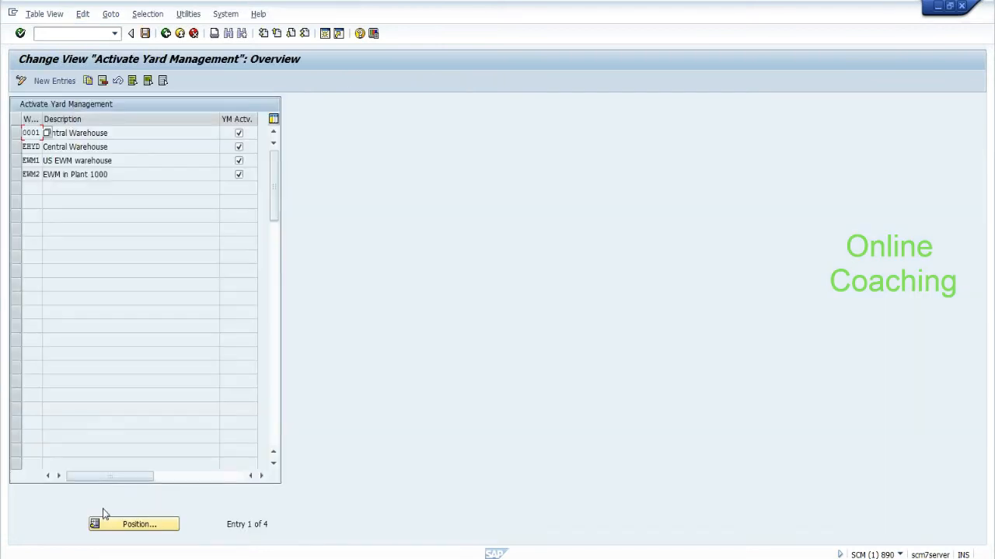
click(31, 147)
click(16, 146)
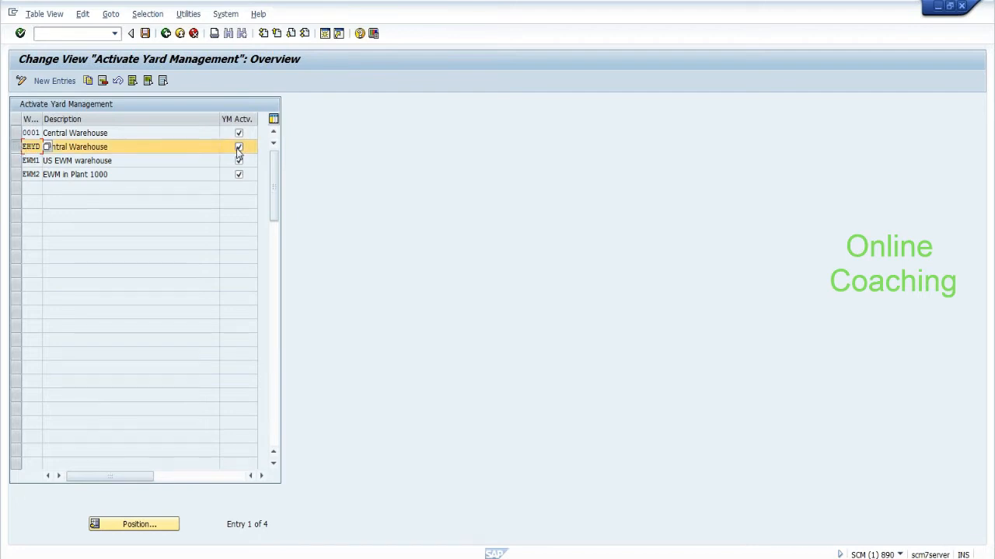
click(166, 34)
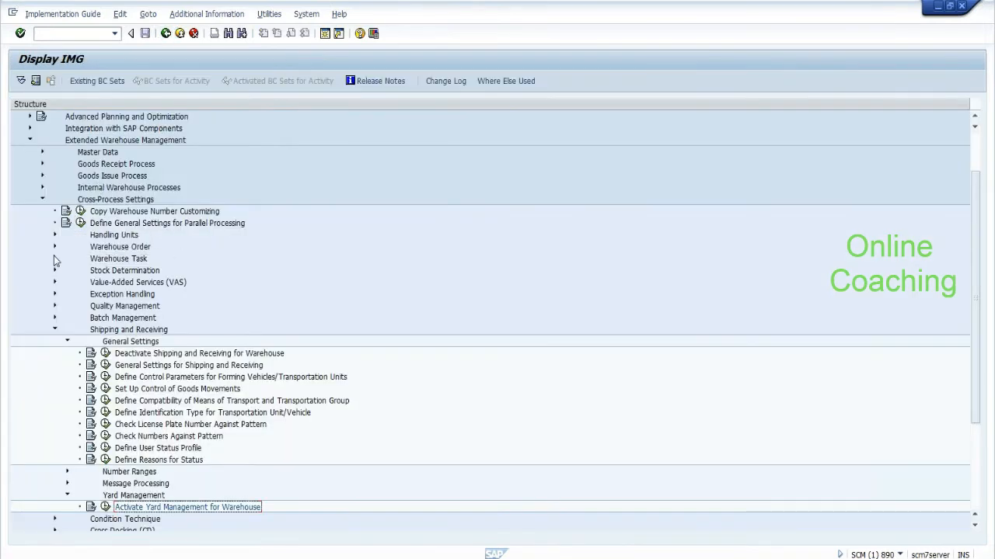
Collapse Shipping and Receiving and expand the Master Data node of Extended Warehouse Management
click(55, 330)
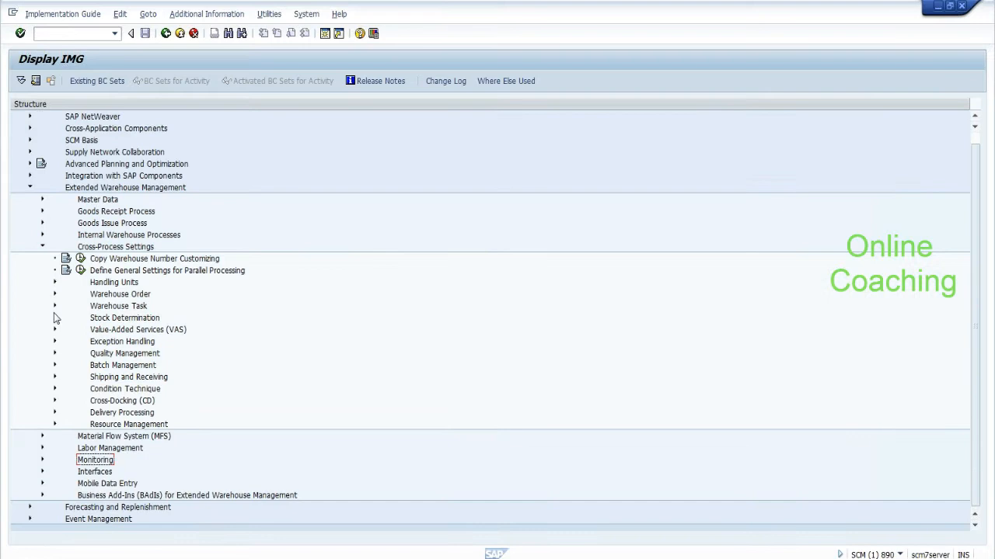
click(43, 200)
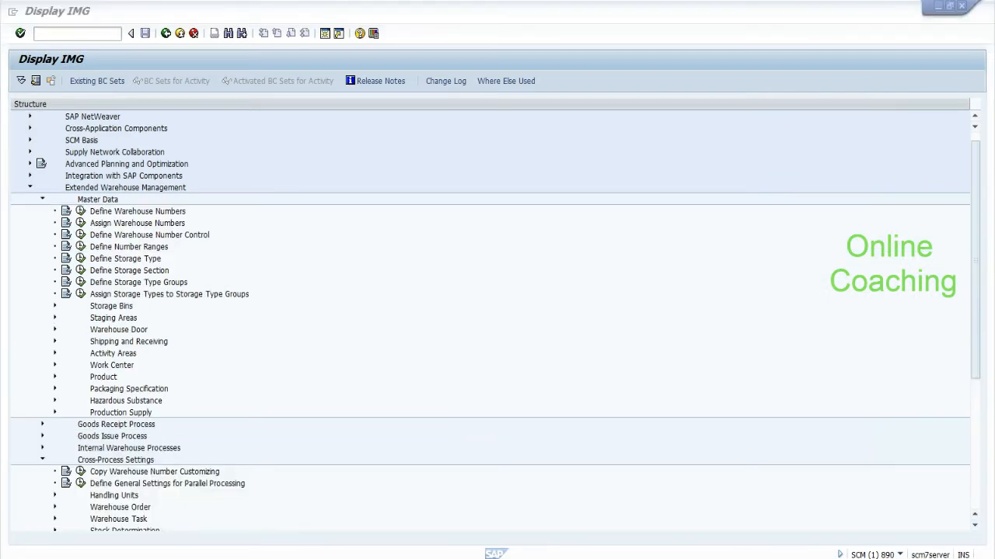
Switch to Notepad and add the line "Yard = storage type" directly above the truck flow line
key(alt+Tab)
click(227, 305)
text(Yard = storage type)
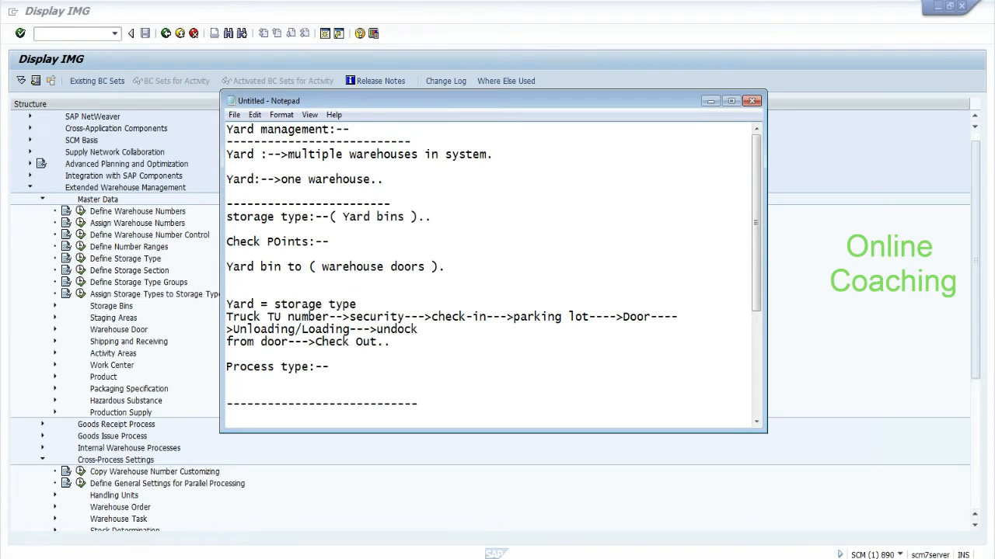
Switch to SAP, open Define Storage Type and position the list on warehouse EHYD, storage type YARD
click(119, 263)
click(81, 259)
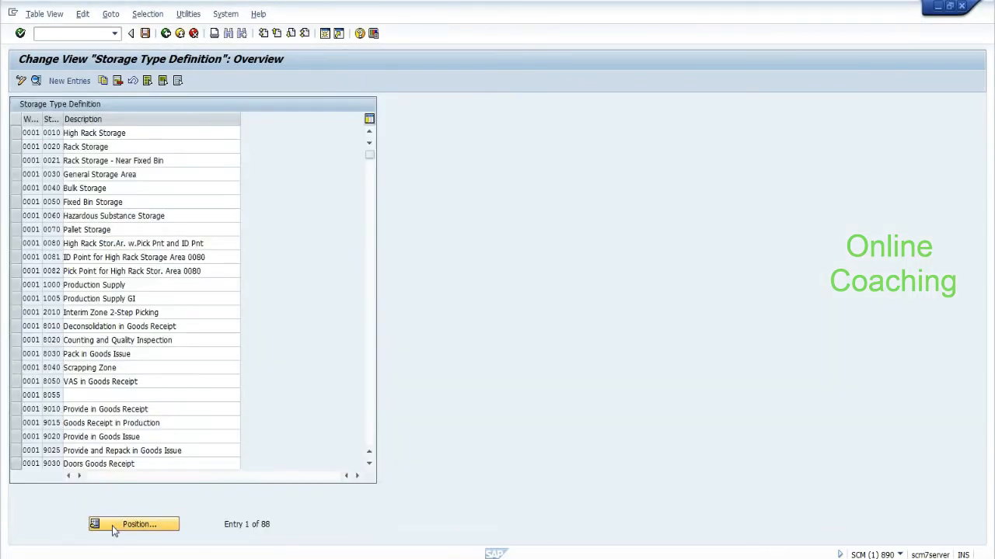
click(113, 528)
text(ehyd)
key(Tab)
text(yard)
key(Return)
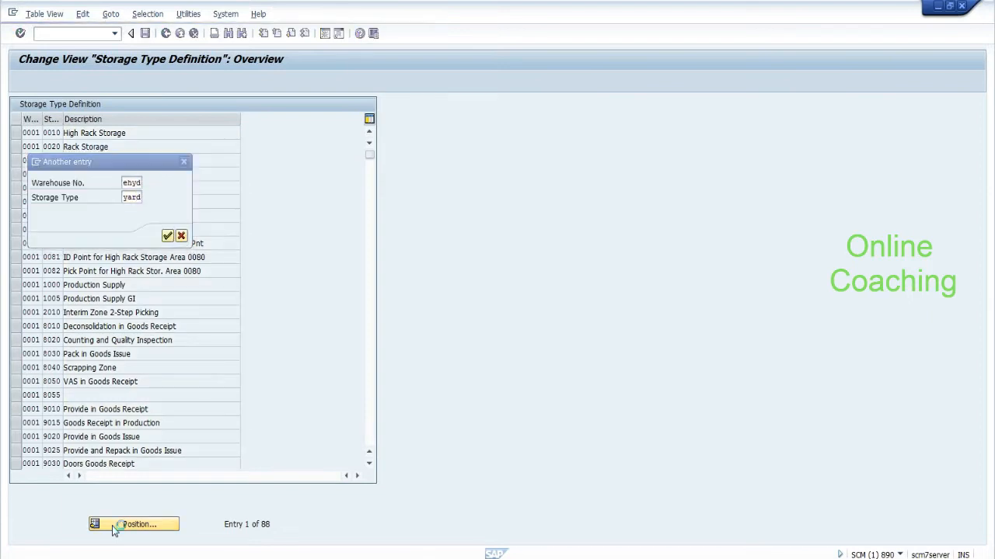
Open the details of EHYD's YARD storage type, check the Yard role among the storage type roles, and return to the guide
double_click(46, 133)
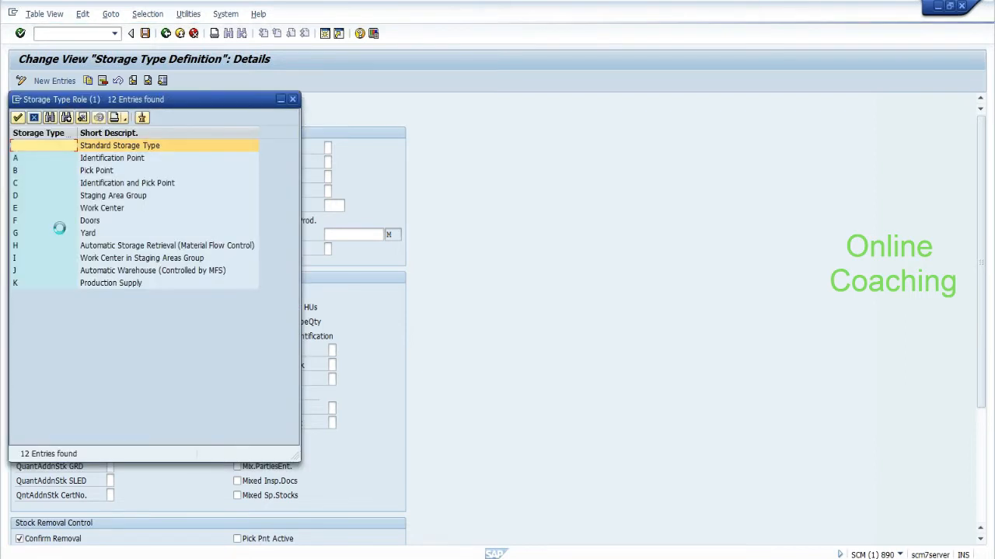
click(59, 233)
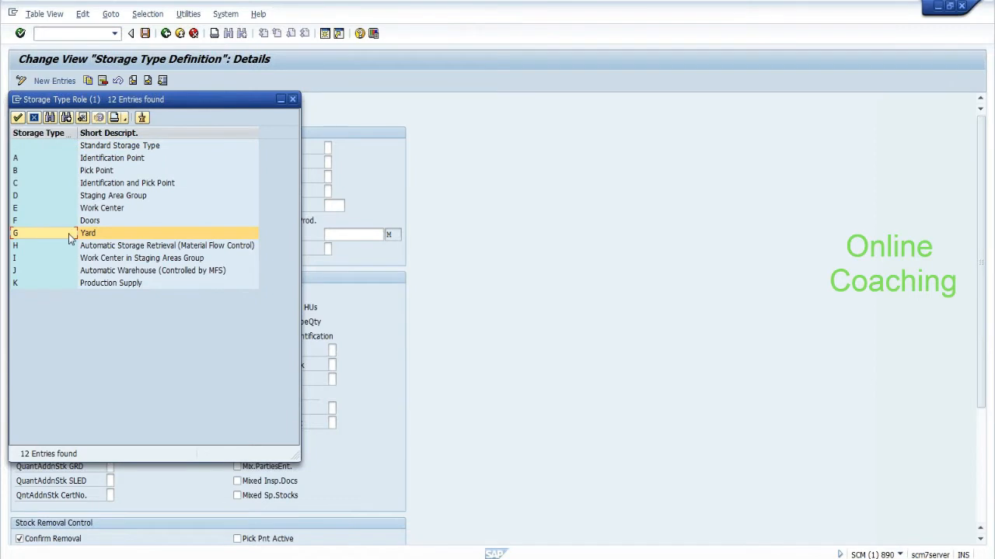
click(35, 119)
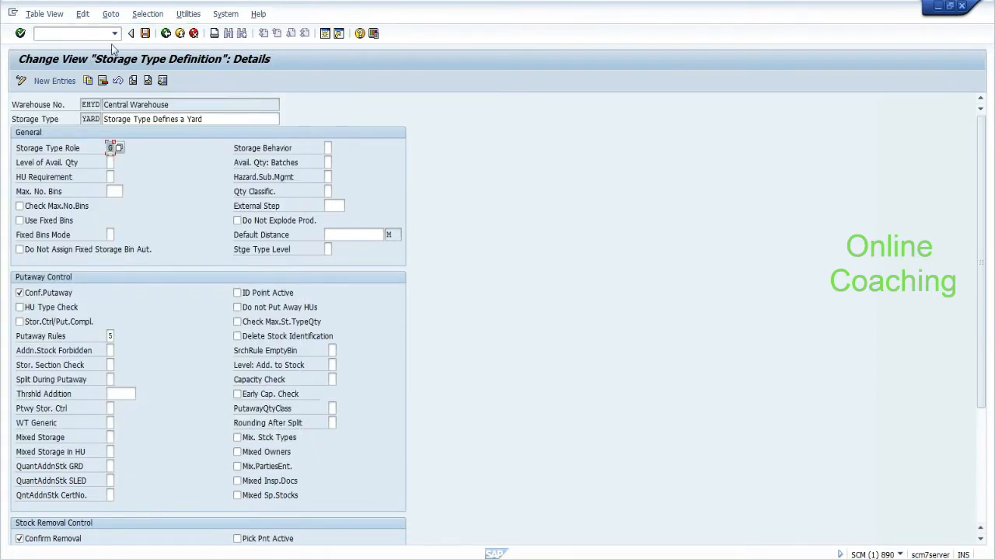
click(166, 33)
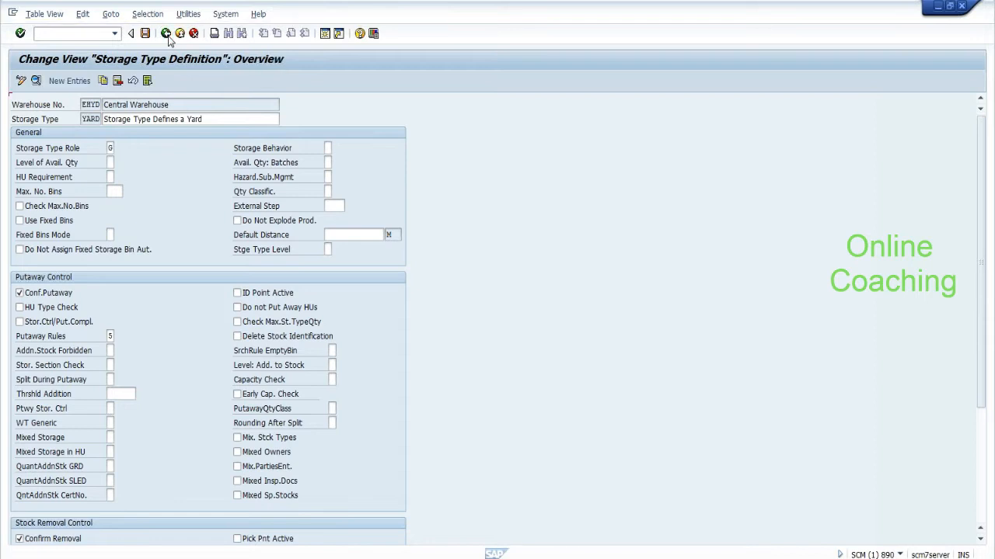
click(167, 35)
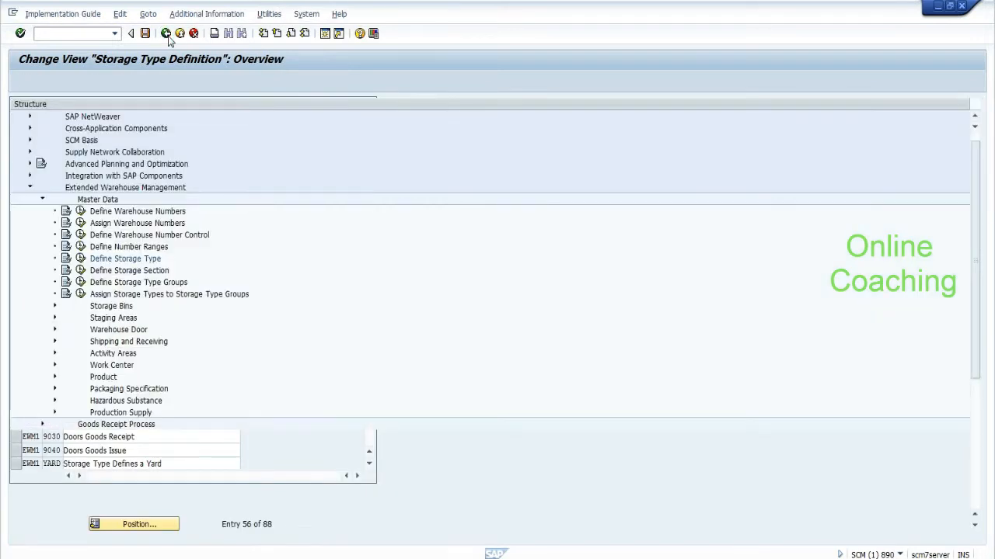
Switch to Notepad and add 9999 after "Process type:--"
click(764, 558)
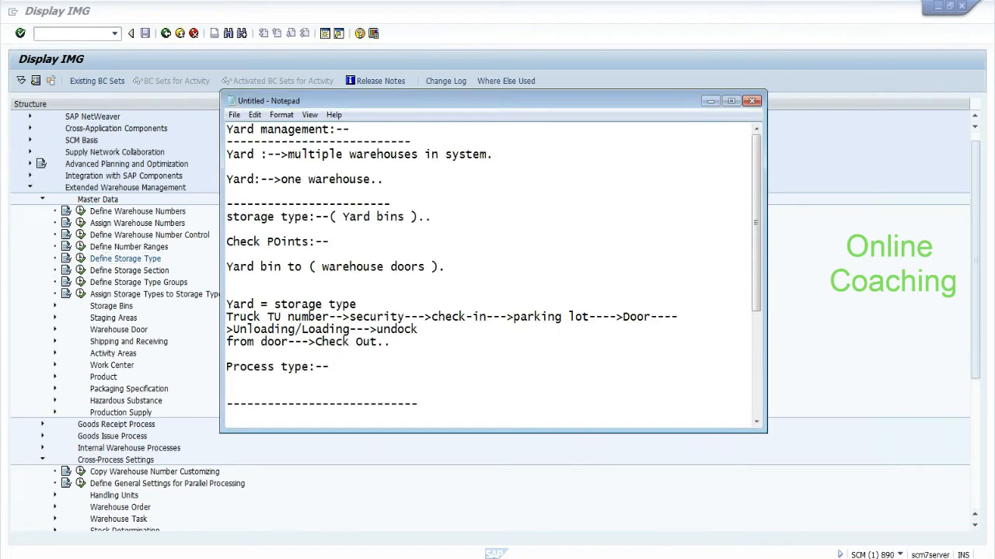
drag(315, 342, 378, 342)
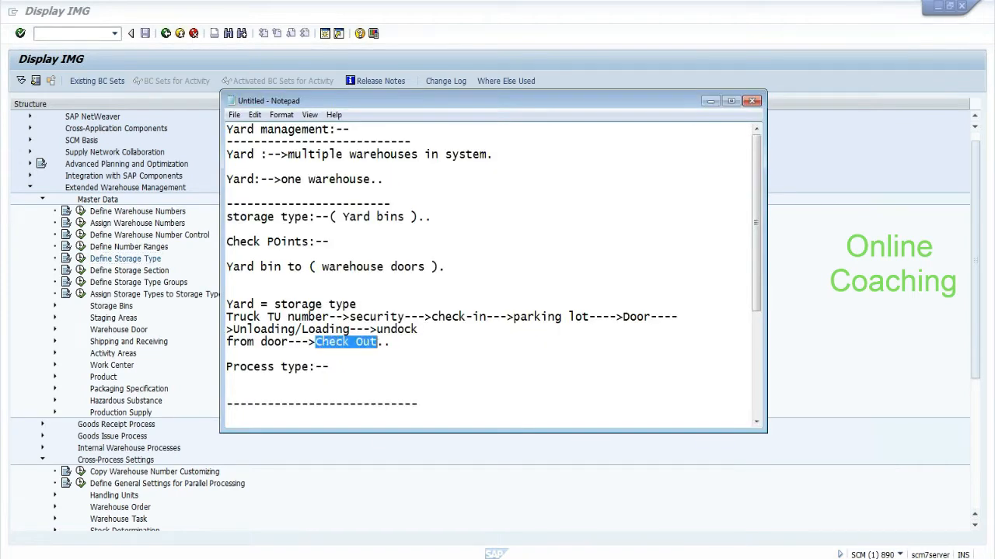
click(333, 366)
text(9999)
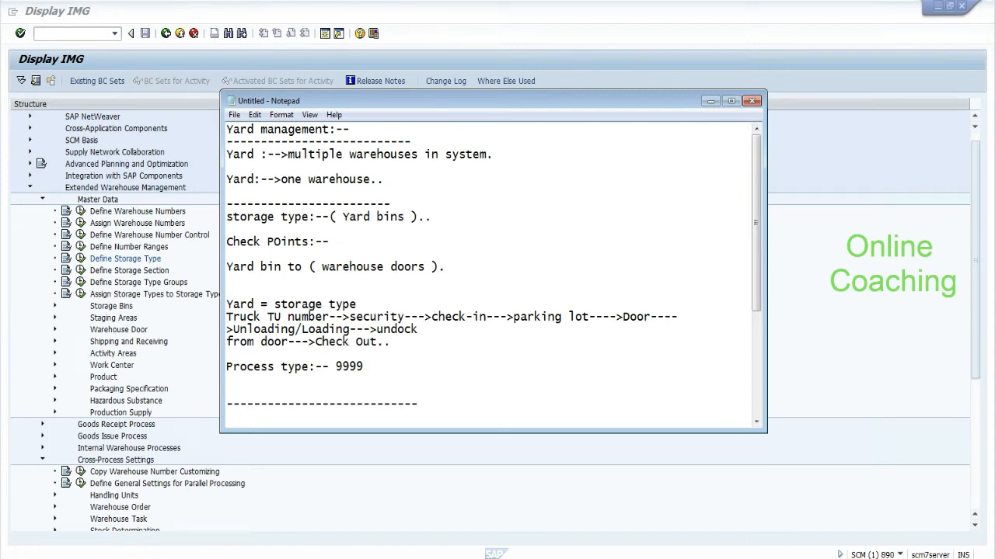
Return to SAP and, under Master Data, expand Shipping and Receiving and its Yard Management node
click(140, 263)
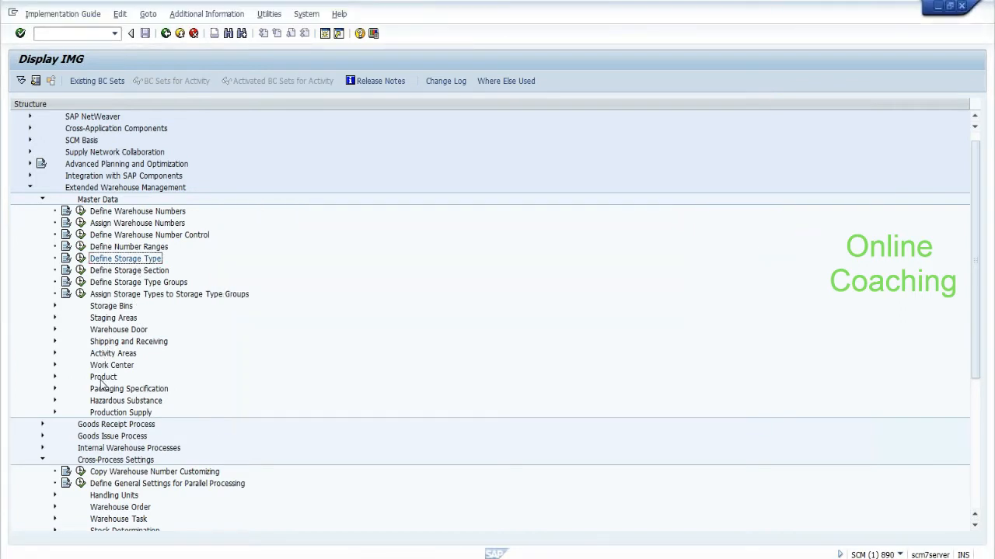
key(alt+Tab)
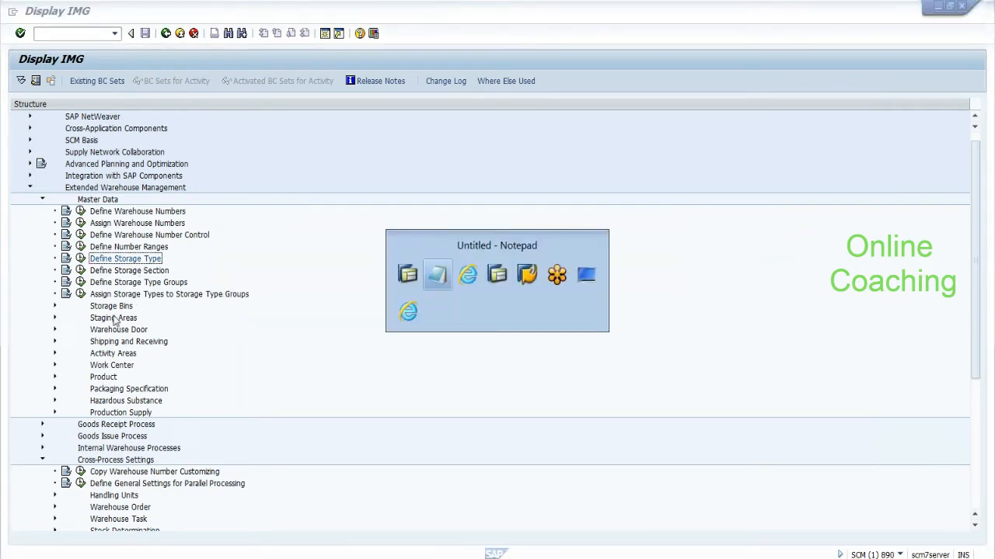
drag(431, 317, 487, 317)
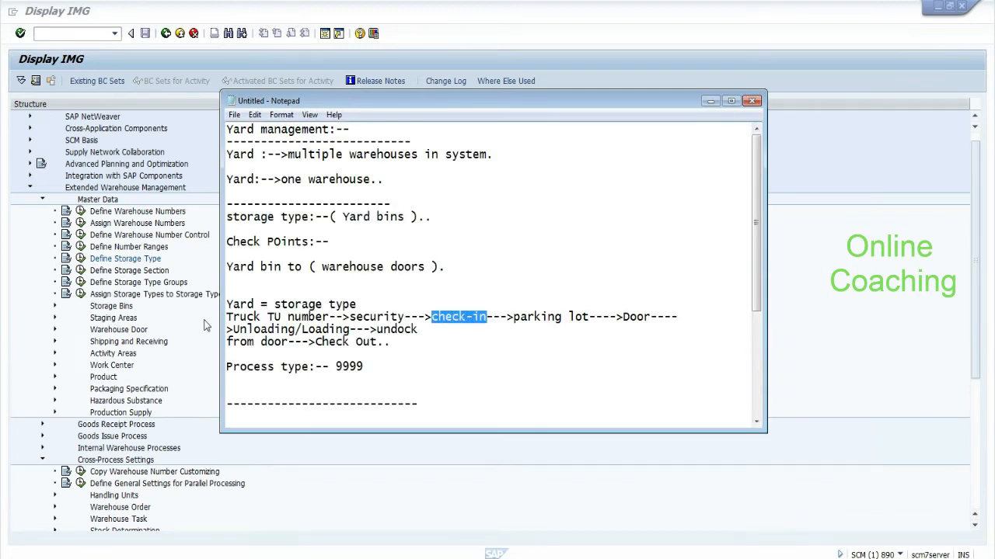
click(123, 311)
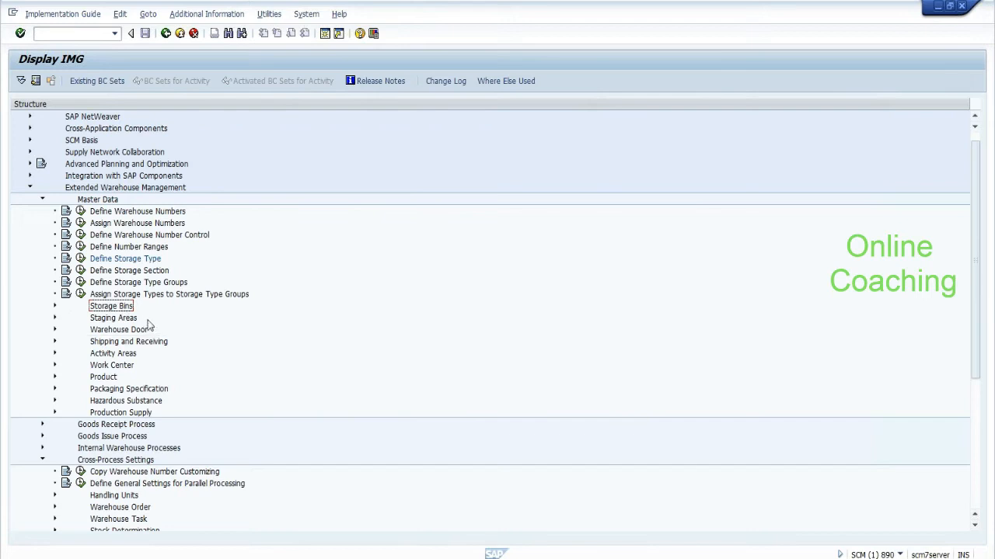
click(126, 342)
click(54, 343)
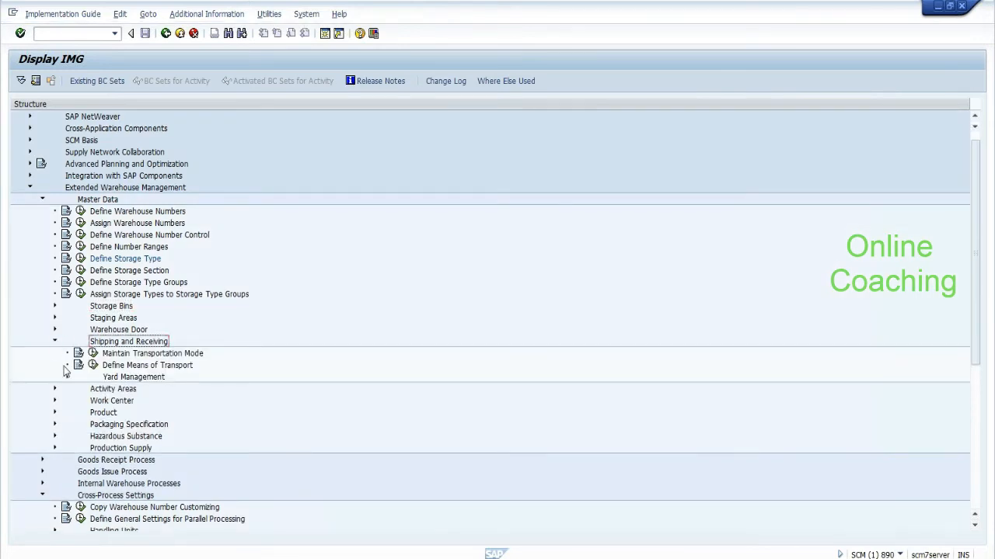
click(67, 377)
click(129, 391)
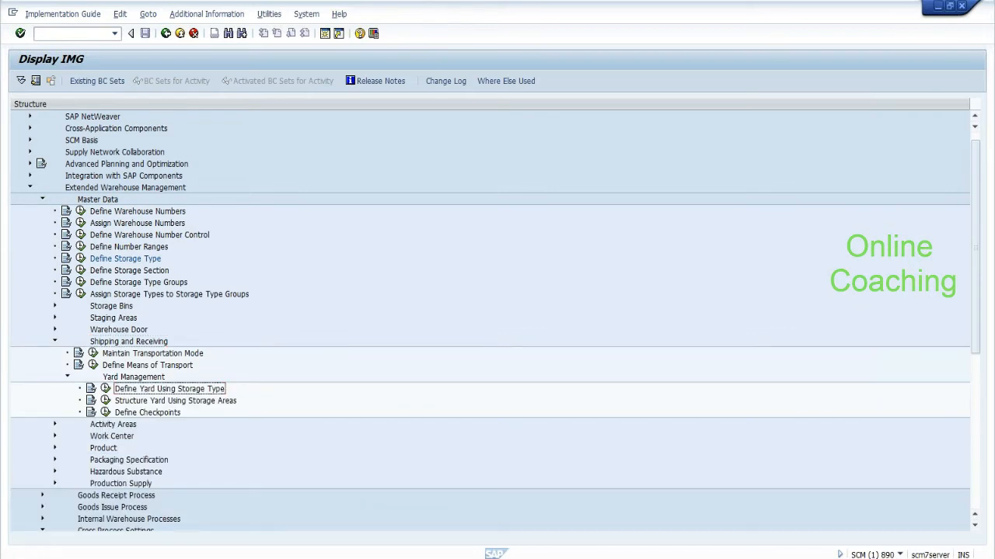
Switch to Notepad and insert three line breaks between the "Yard = storage type" line and the truck flow line
key(alt+Tab)
key(Home)
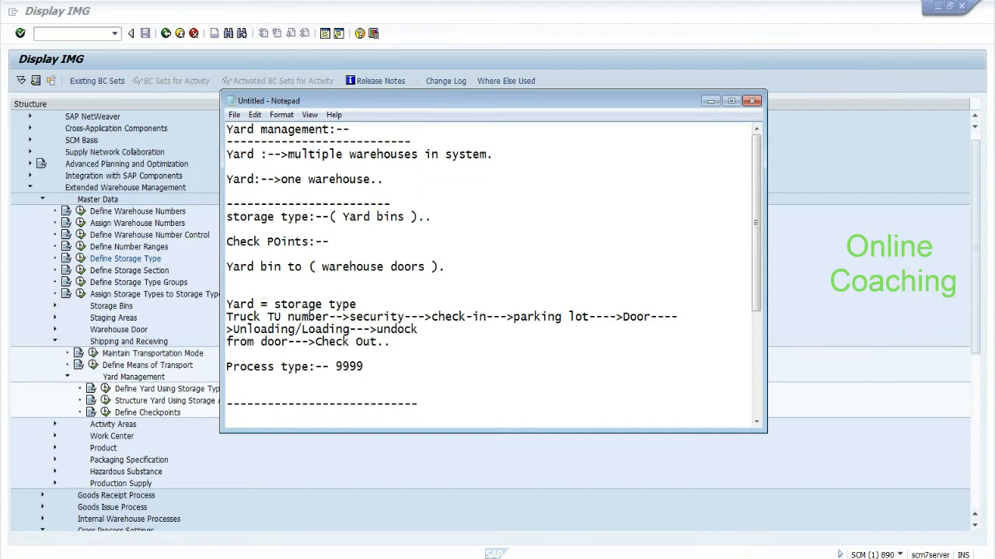
key(Return)
key(Return)
key(Return)
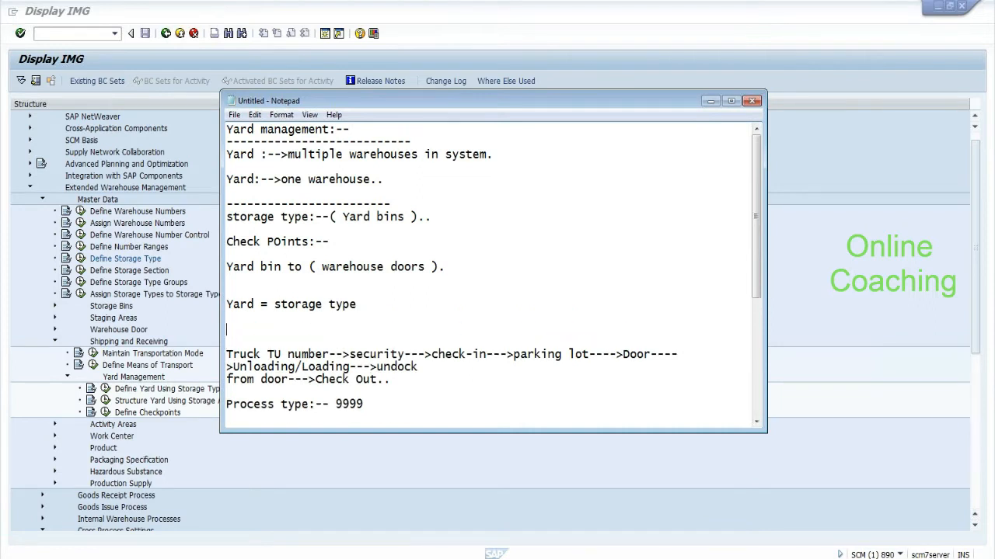
Switch to SAP, open Define Yard Using Storage Type, check the EHYD entry with storage type YARD, and return to the guide
click(106, 390)
click(106, 389)
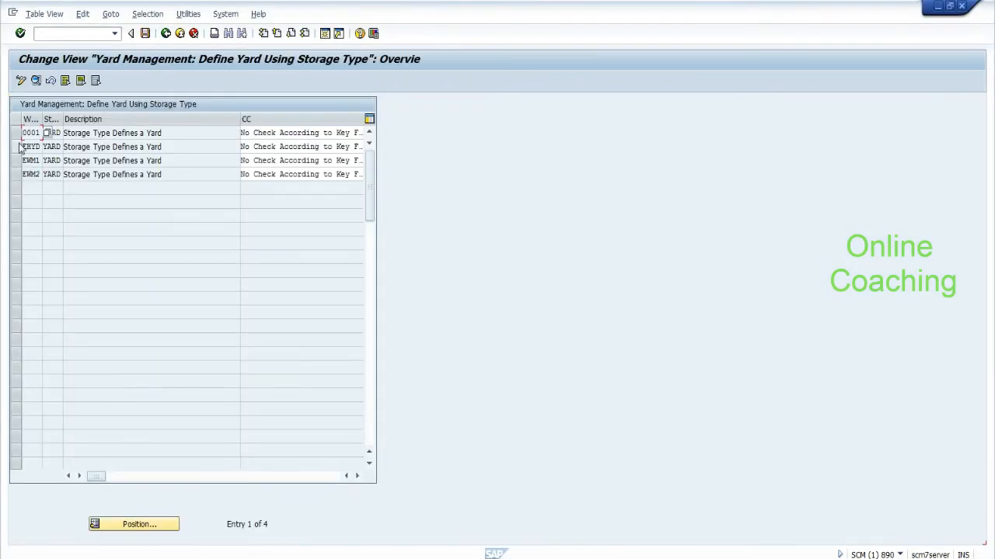
click(20, 149)
click(48, 147)
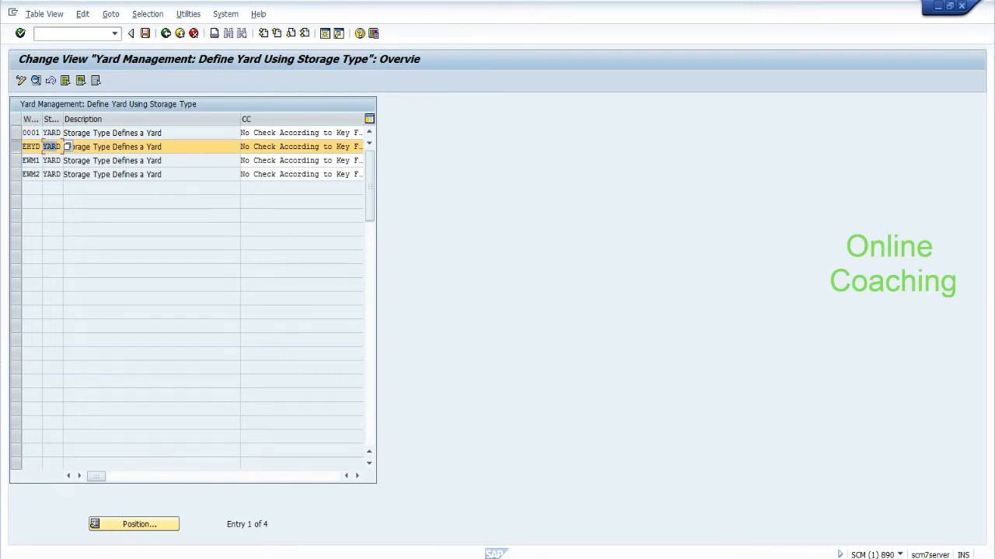
click(166, 33)
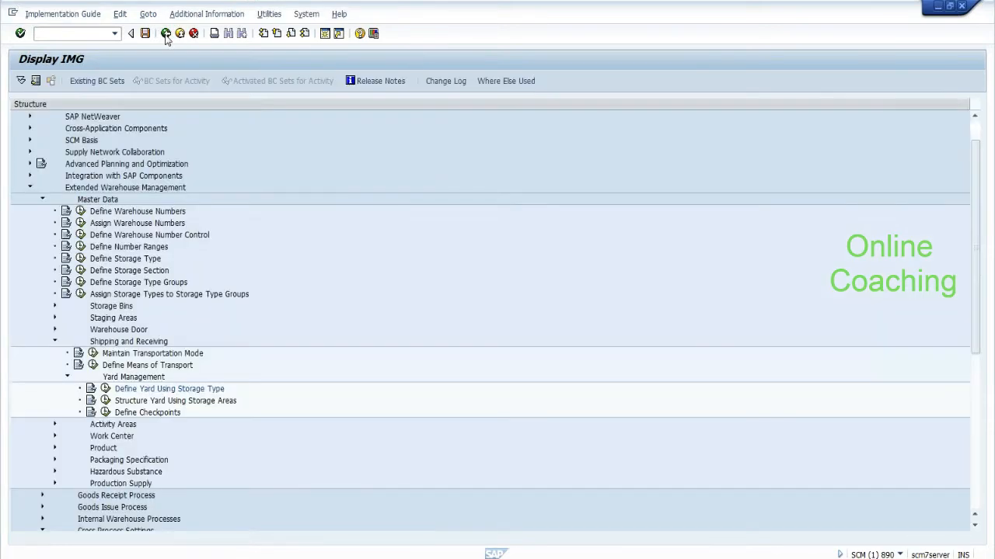
Open Define Checkpoints and examine the north and south checkpoints of warehouse EHYD
click(105, 413)
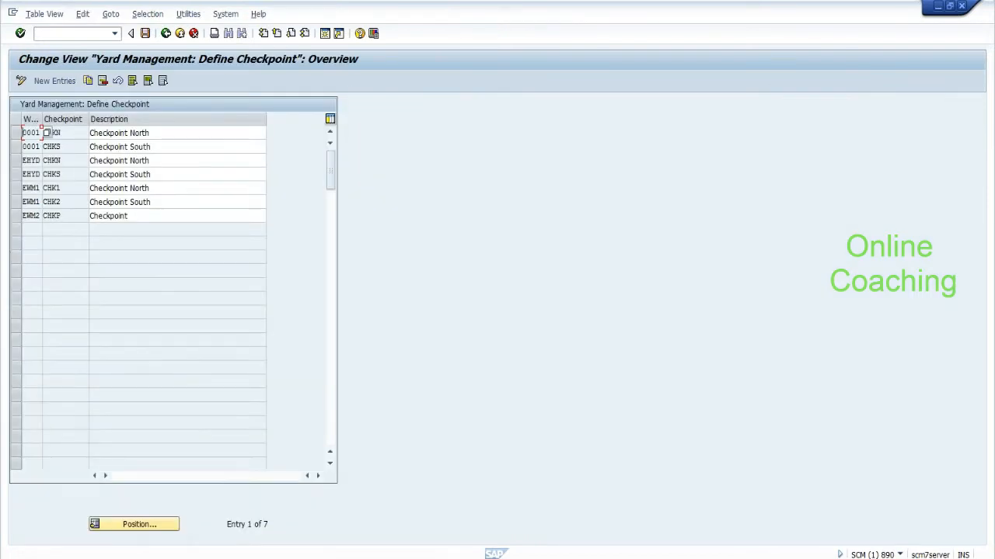
drag(64, 161, 12, 161)
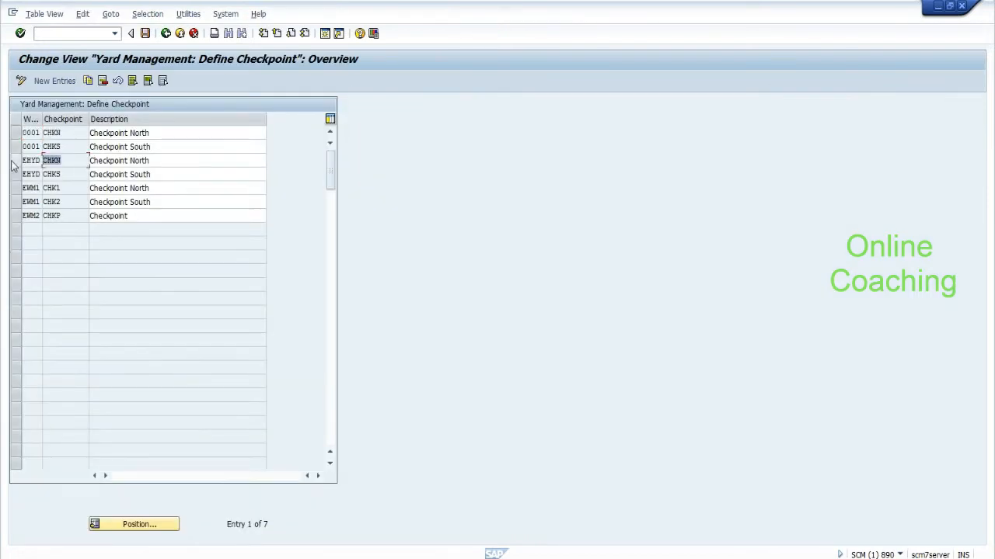
click(15, 161)
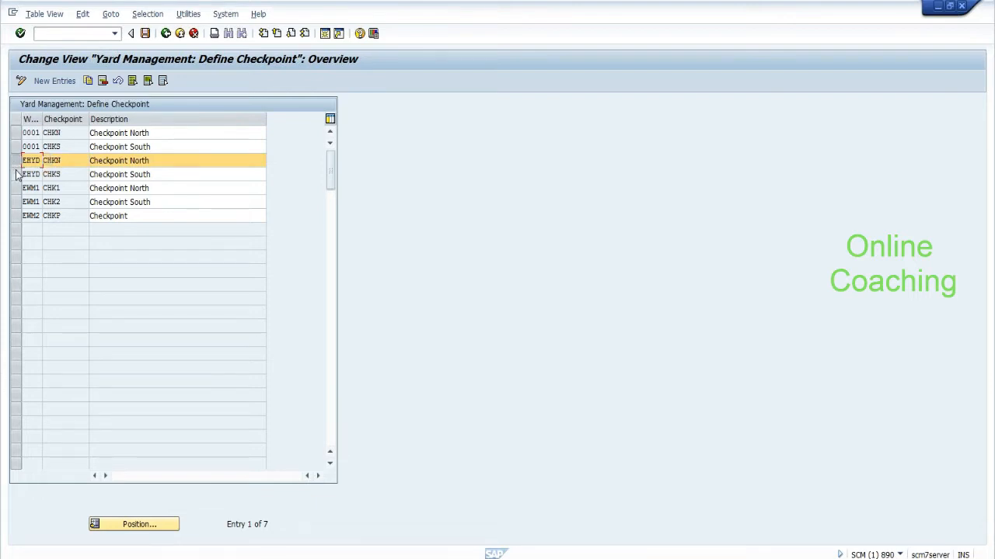
click(16, 174)
drag(62, 160, 42, 174)
Copy EHYD's Checkpoint South entry as checkpoint CHKE with the description "Checkpoint East"
click(16, 162)
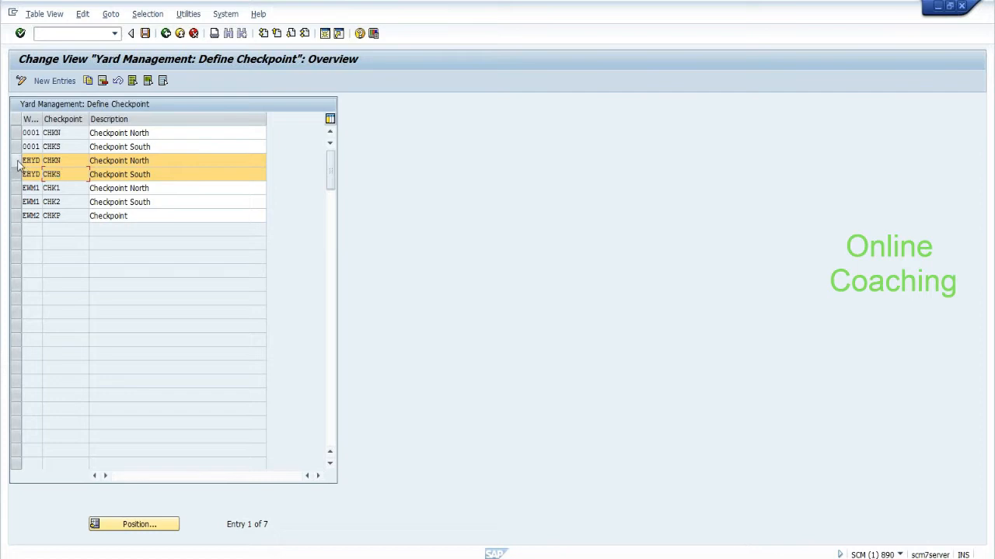
click(87, 82)
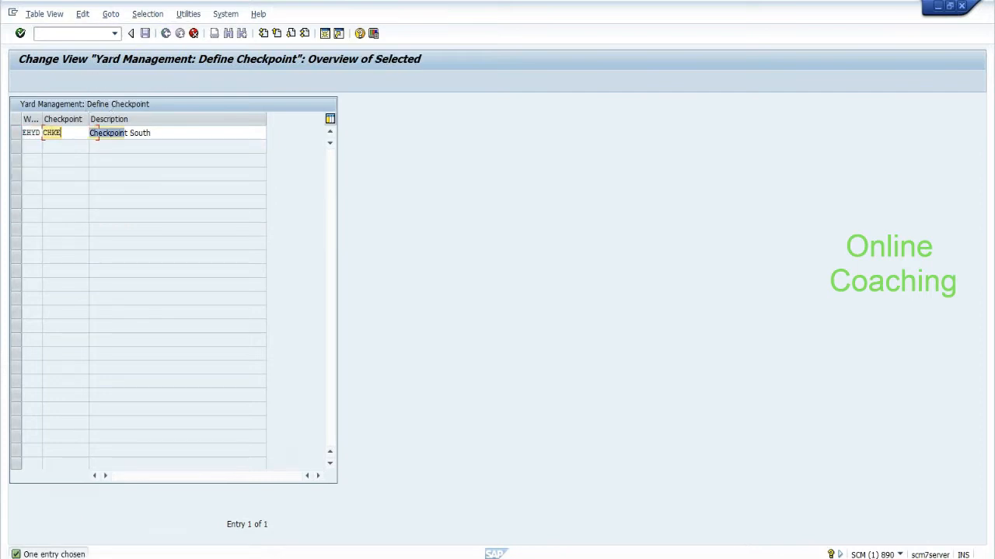
key(Tab)
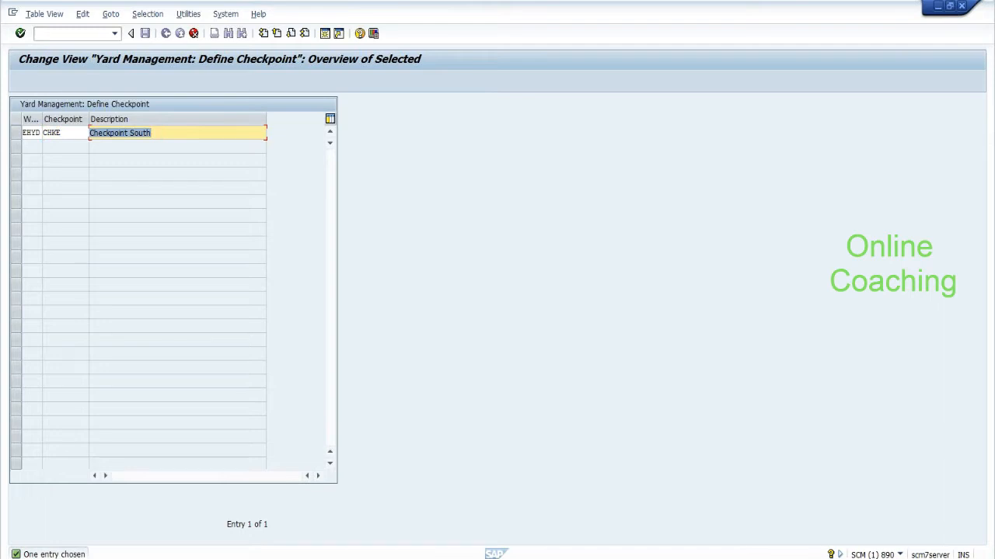
text(Checkpoint)
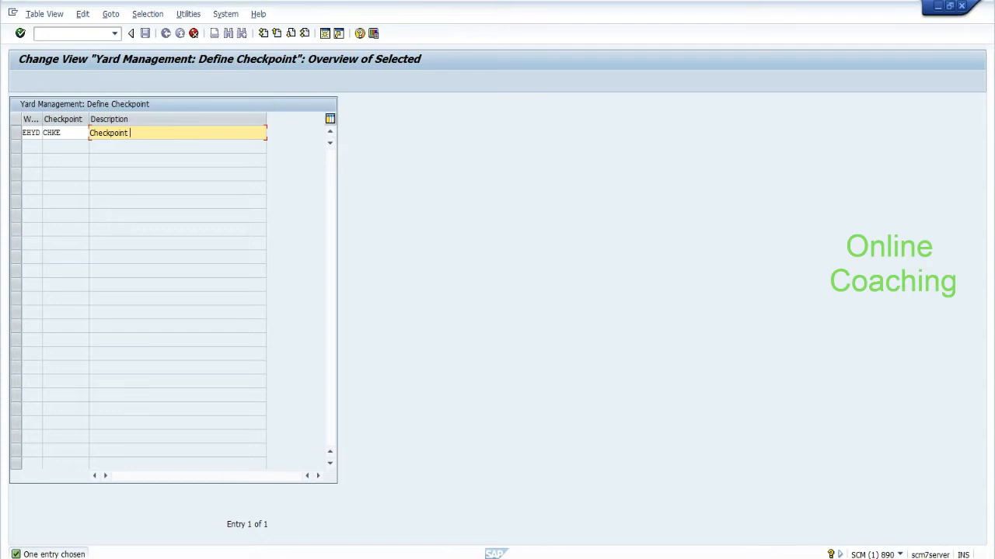
text( East)
click(82, 133)
click(18, 135)
click(17, 138)
Save the new checkpoint under the "EWM warehouse configuration" customizing request and return to the guide
click(145, 34)
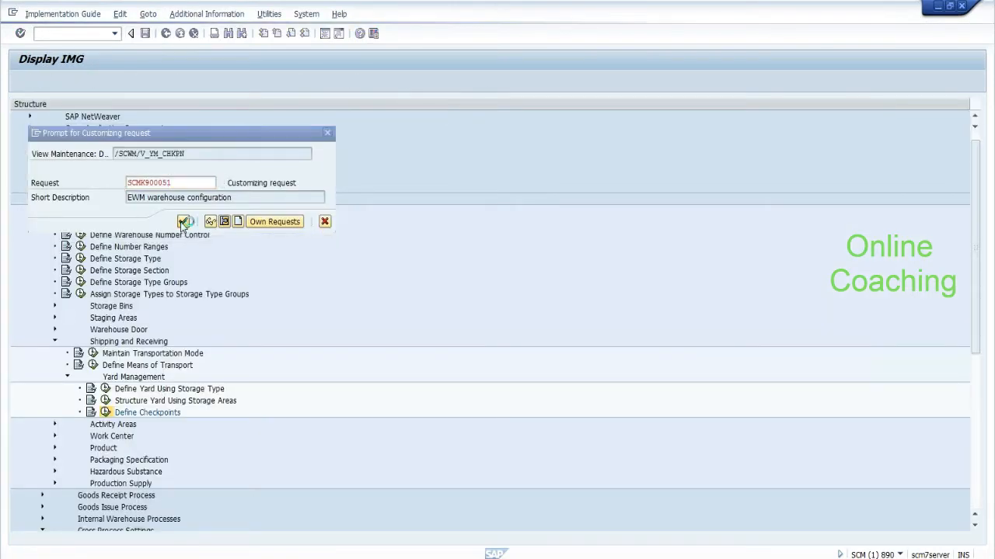
click(181, 223)
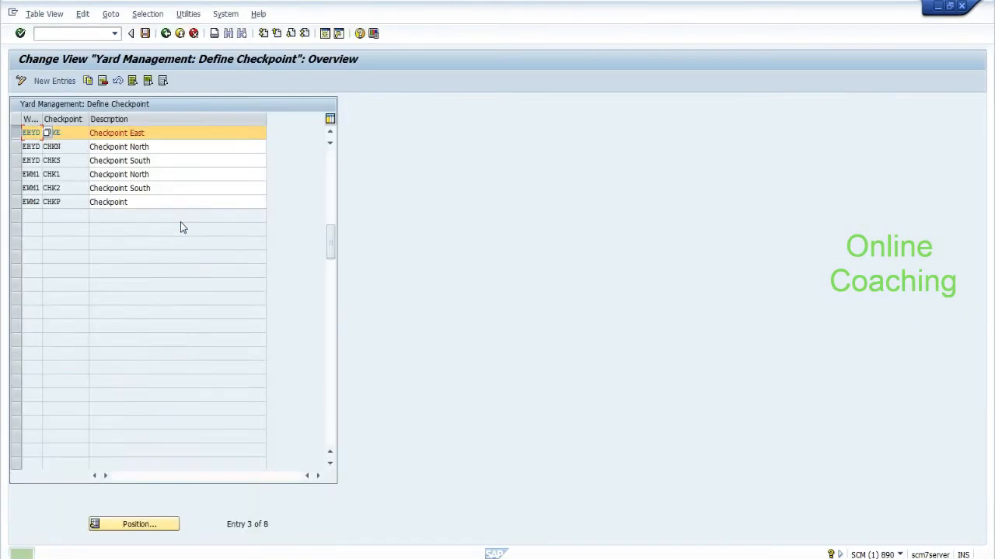
click(165, 34)
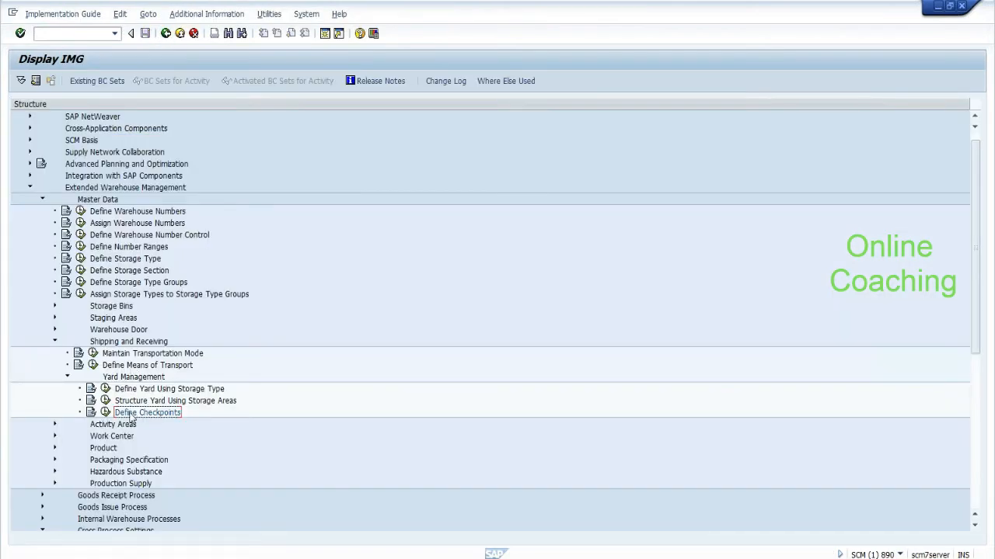
Open Structure Yard Using Storage Areas, widen the storage section column, examine EHYD's yard sections, and return to the guide
click(106, 401)
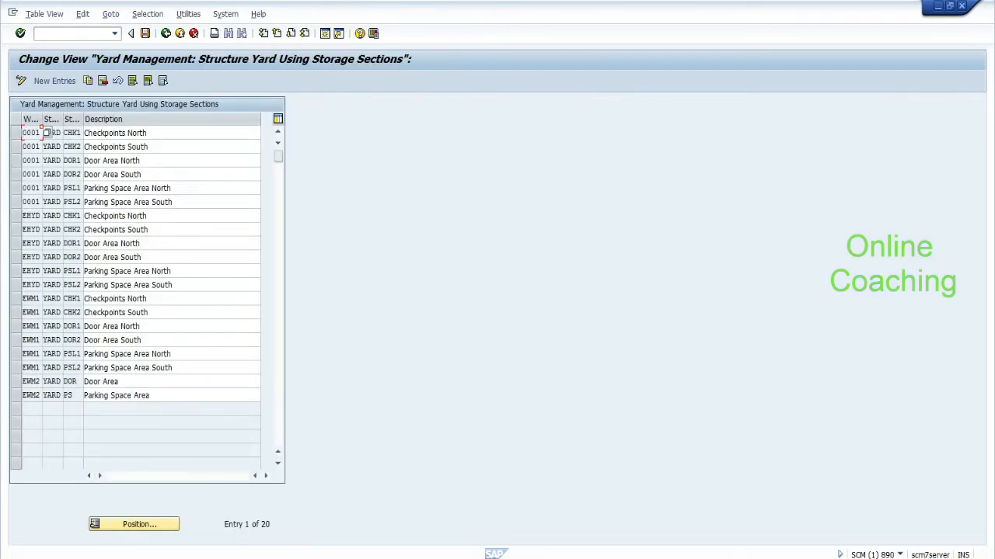
drag(83, 117, 104, 117)
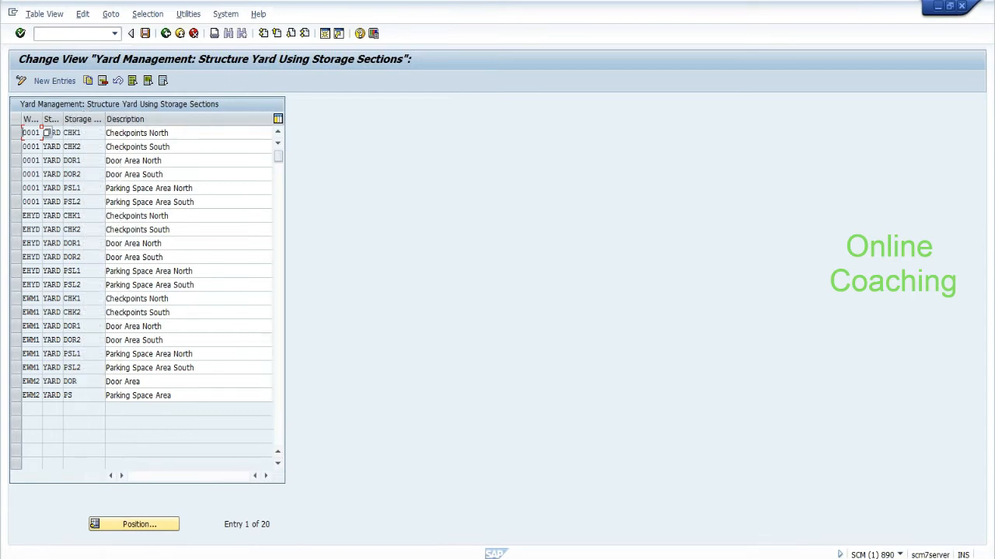
click(109, 243)
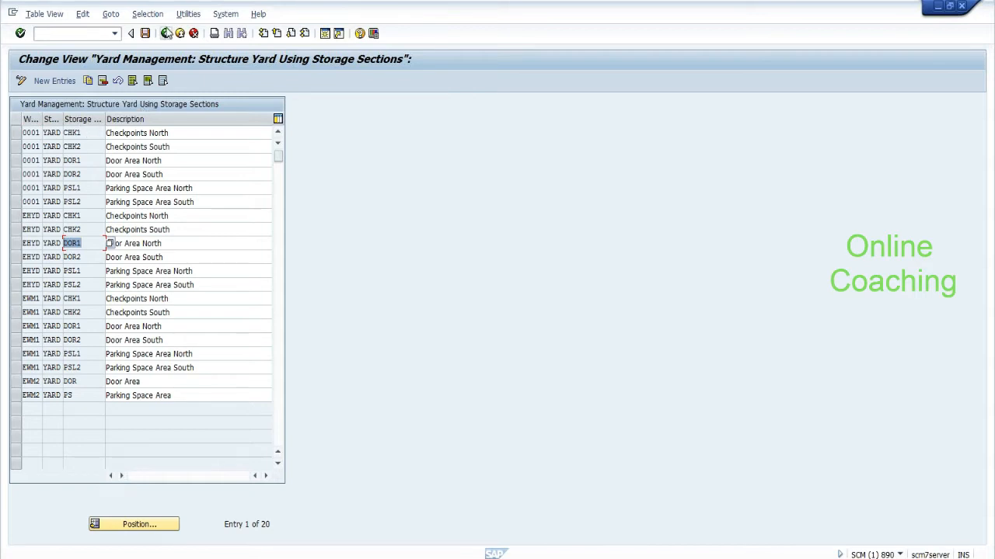
click(166, 33)
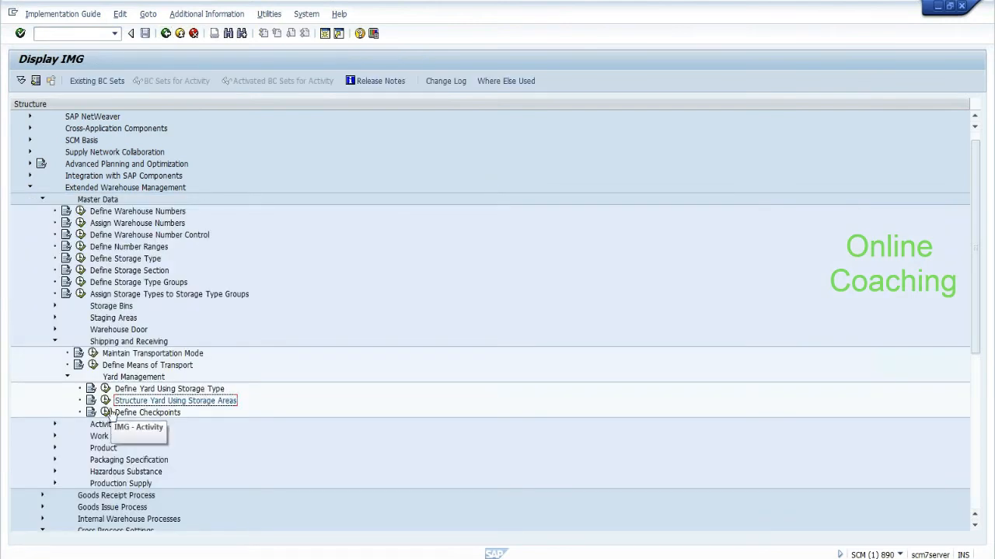
Collapse Yard Management, leave the guide with /n, and expand Extended Warehouse Management in the SAP menu
click(67, 379)
click(61, 34)
text(/n)
key(Return)
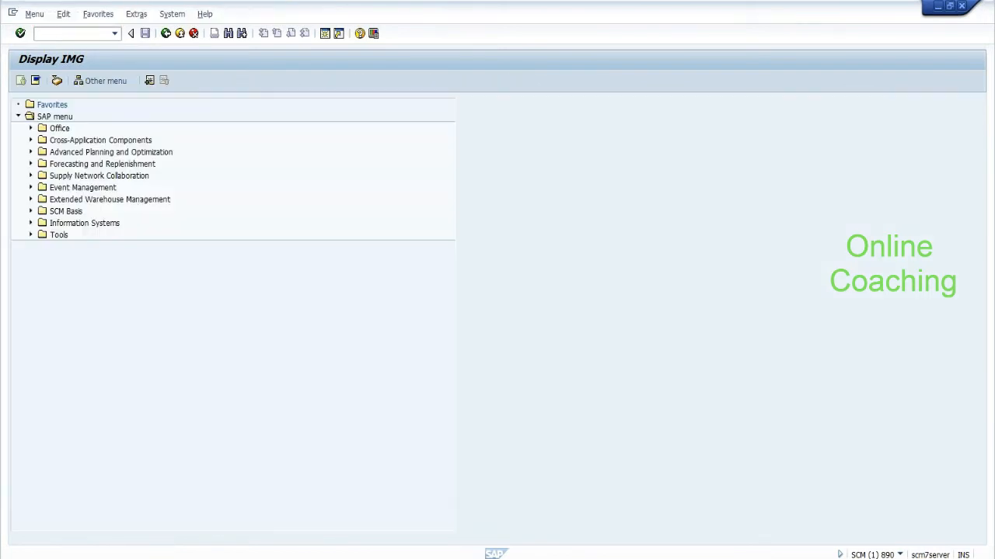
click(31, 199)
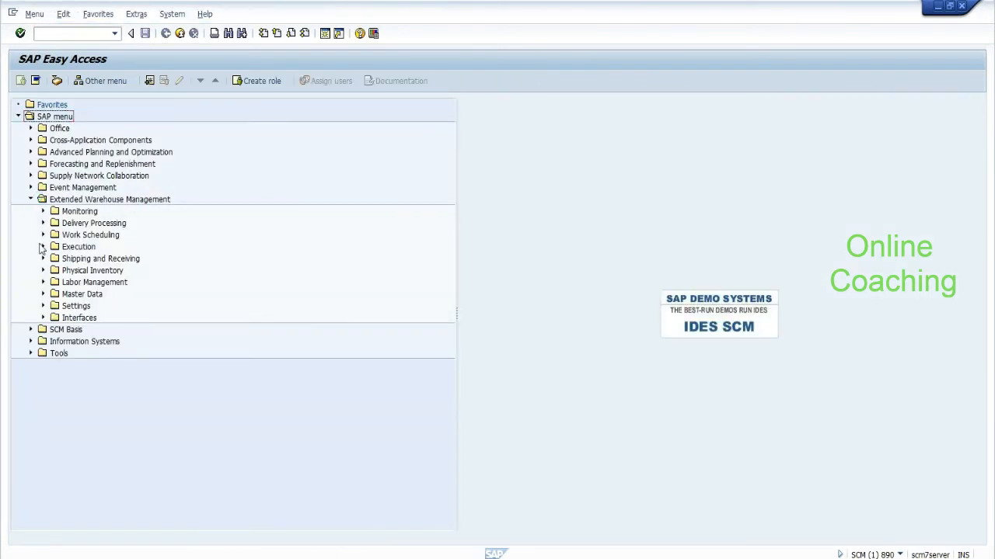
Expand the Settings folder of Extended Warehouse Management and its Shipping and Receiving subfolder to view the entries
click(44, 306)
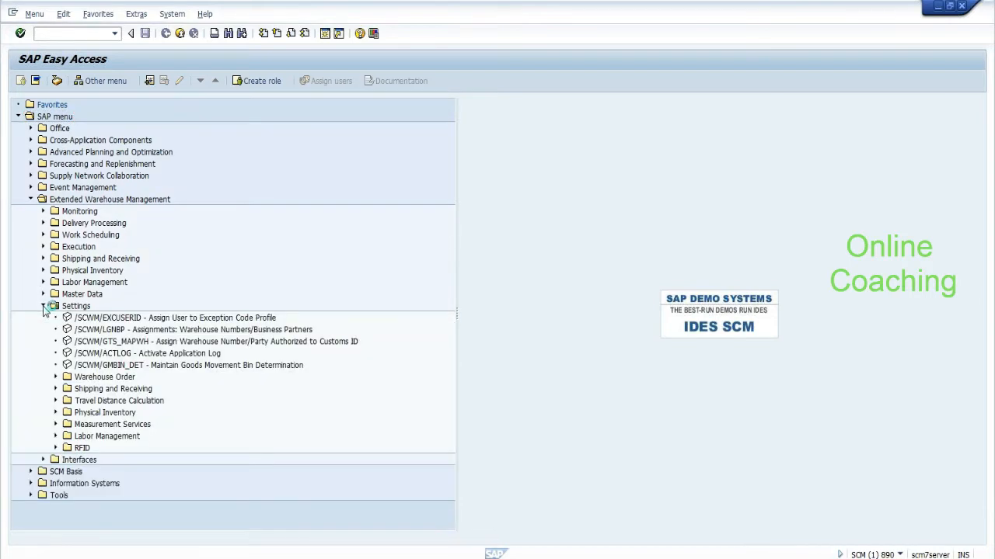
click(55, 389)
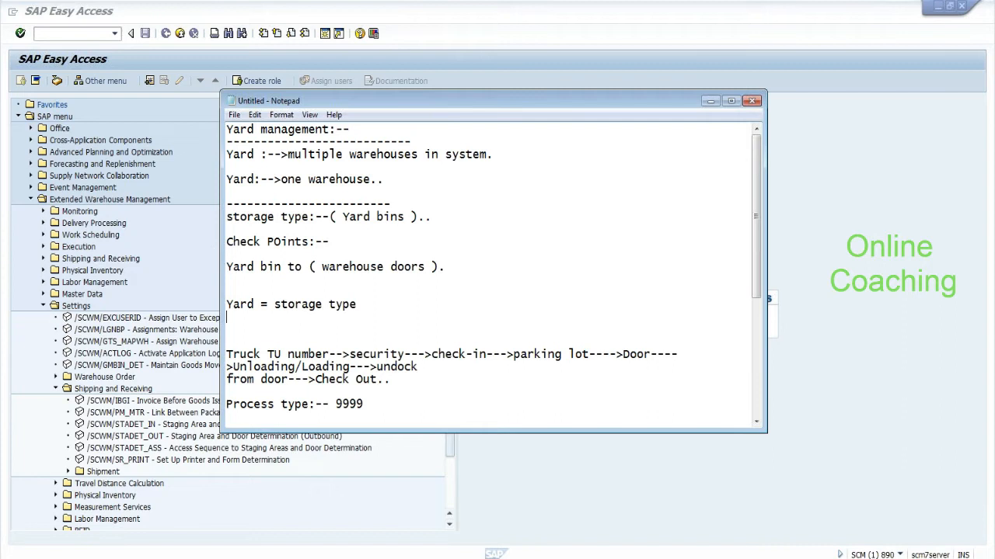
Switch to the web browser and search Google for "ewm yard picture"
key(alt+Tab)
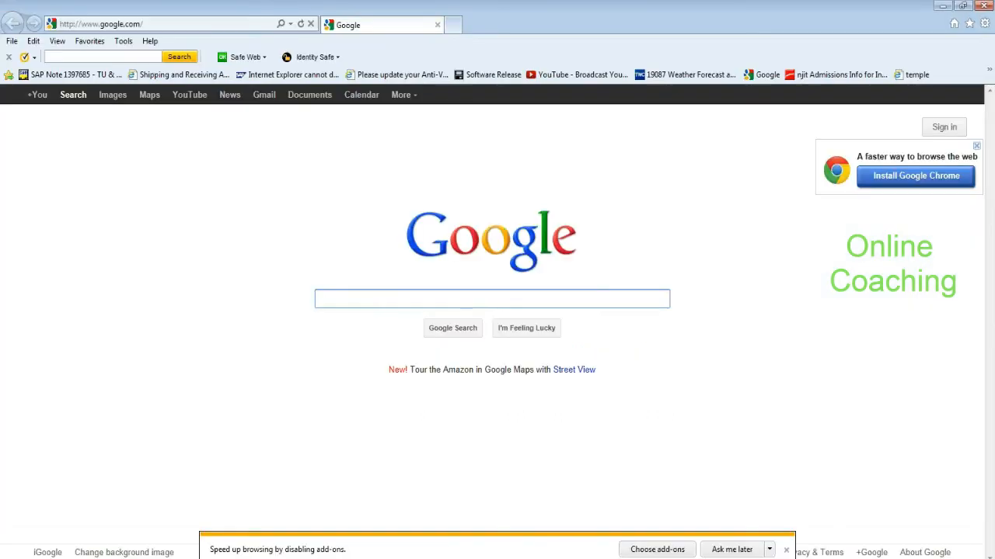
text(EWM yard )
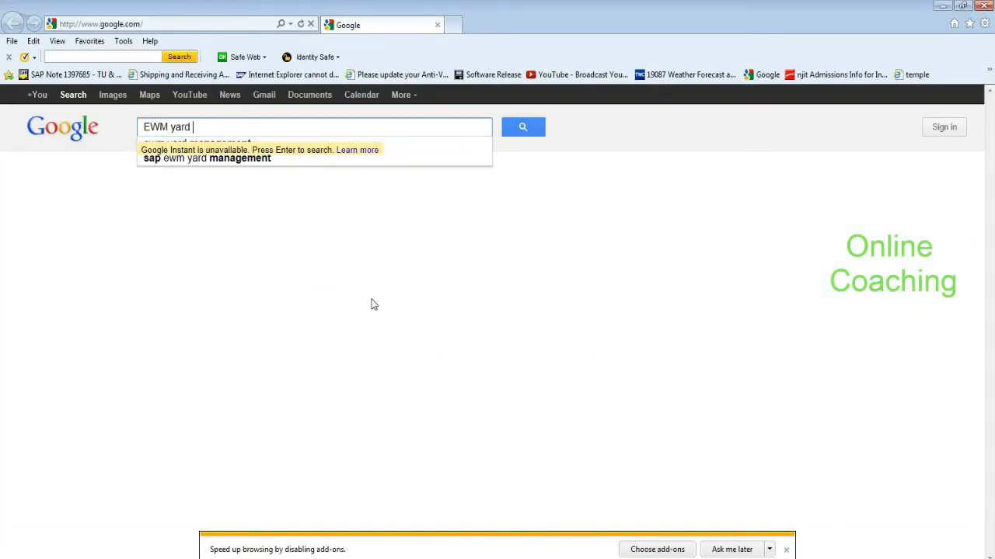
text(pic)
key(Return)
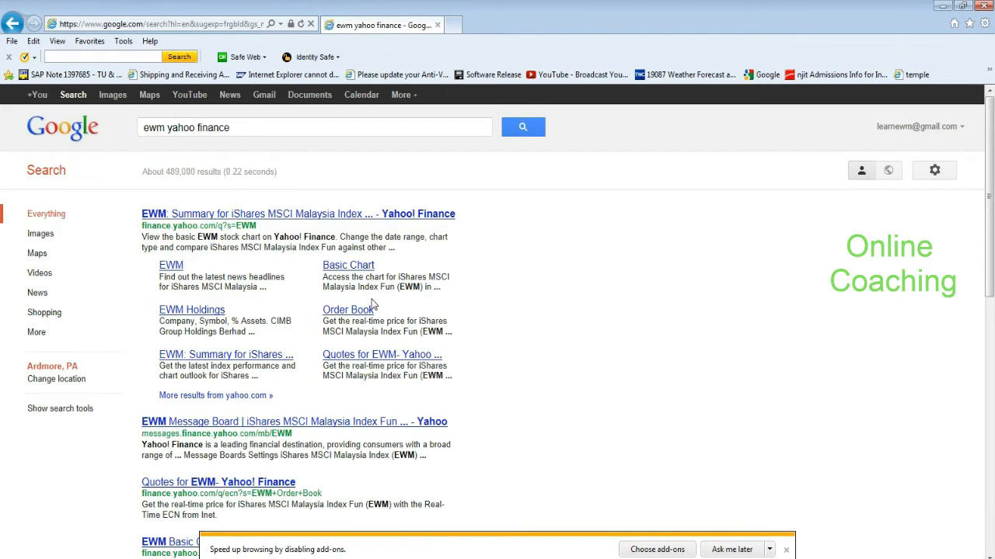
click(272, 126)
key(BackSpace)
key(BackSpace)
key(BackSpace)
key(BackSpace)
key(BackSpace)
key(BackSpace)
key(BackSpace)
key(BackSpace)
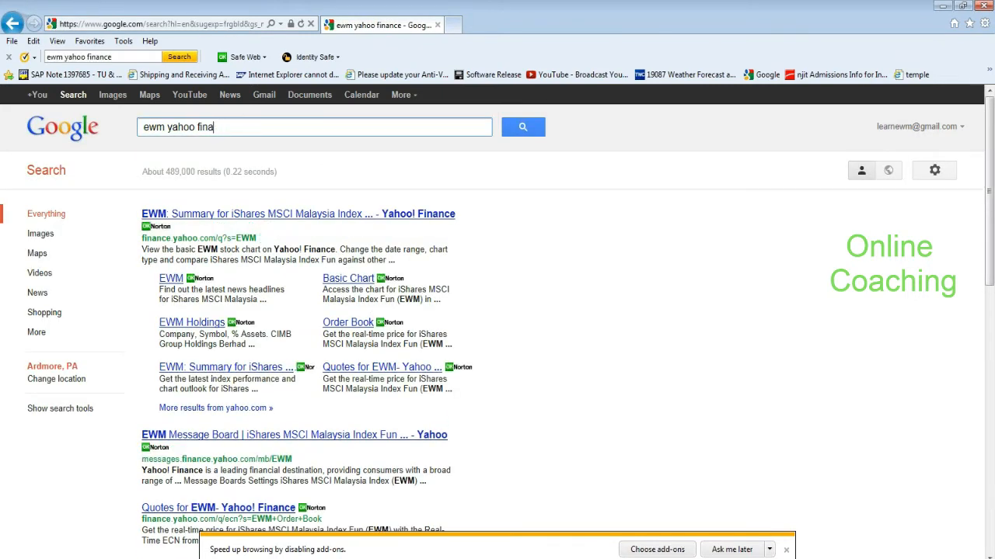
key(BackSpace)
key(BackSpace)
key(BackSpace)
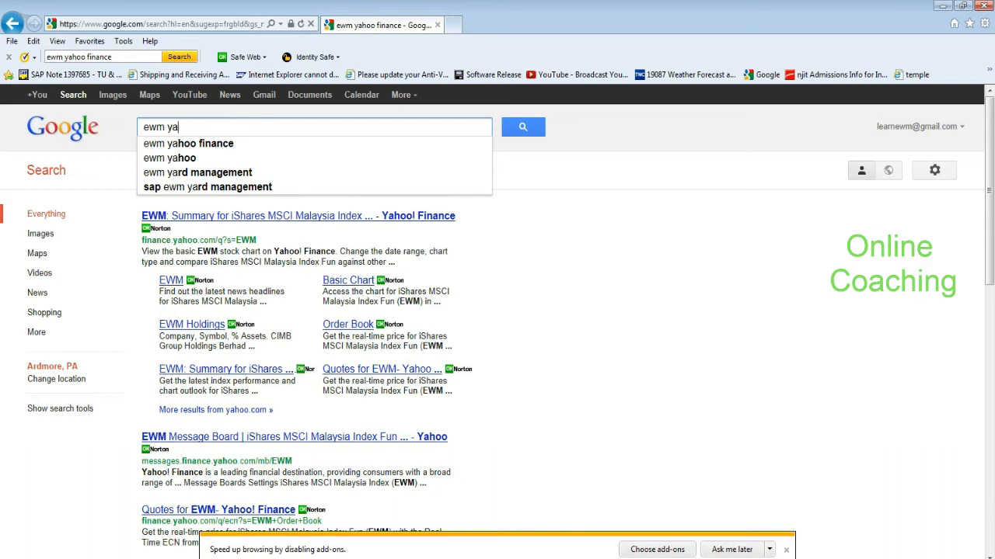
text(rd picture)
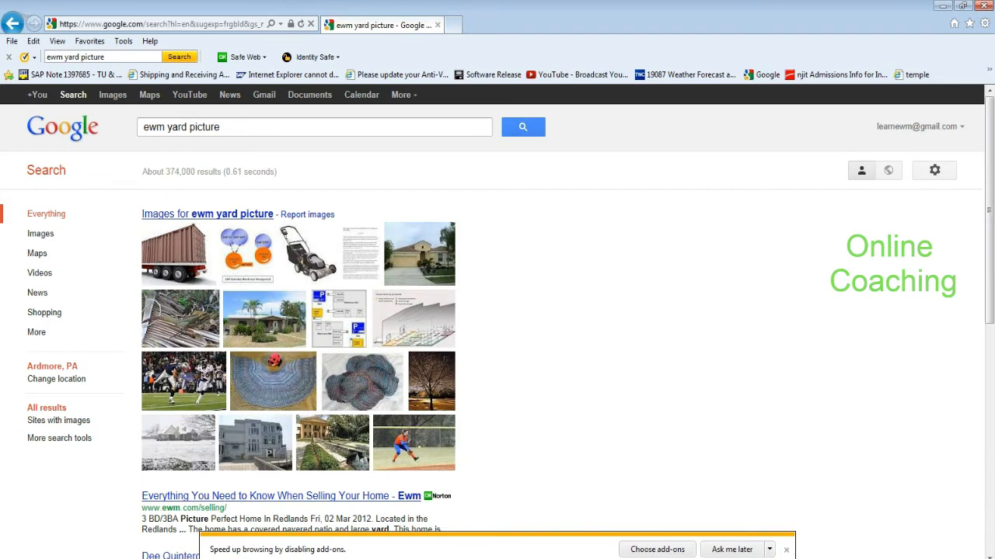
Examine the salt-solutions warehouse drawing among the image results, open it in a new tab, and close both browser tabs
mouse_move(405, 326)
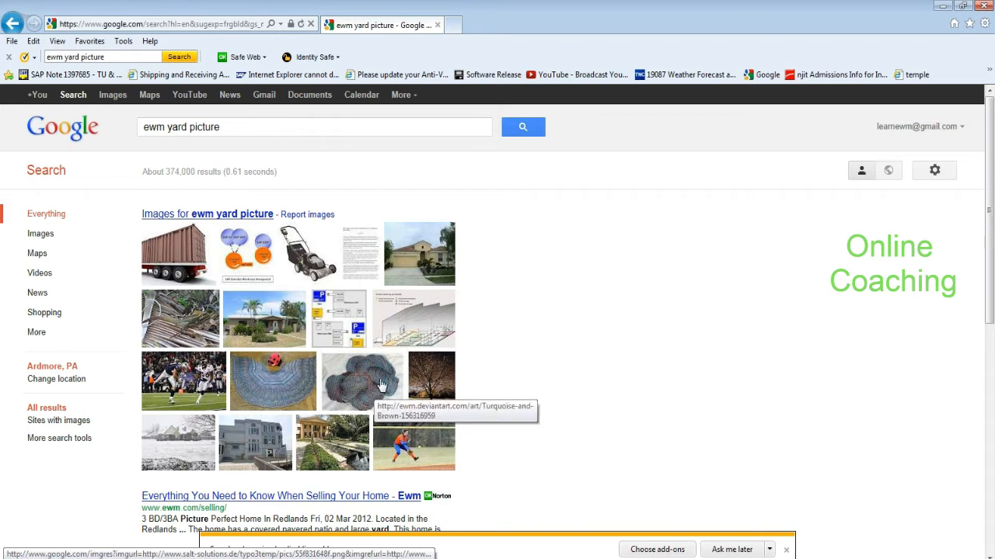
mouse_move(425, 311)
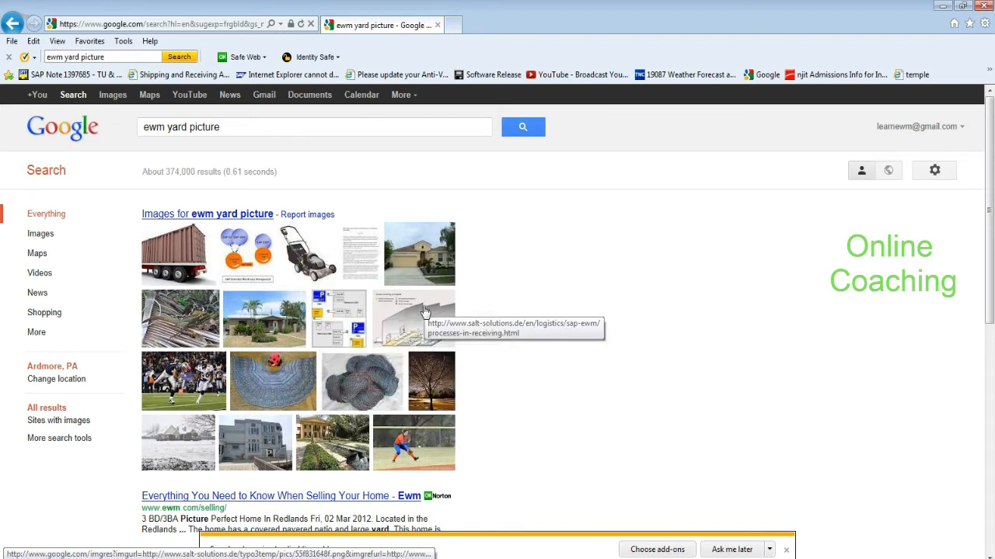
right_click(425, 316)
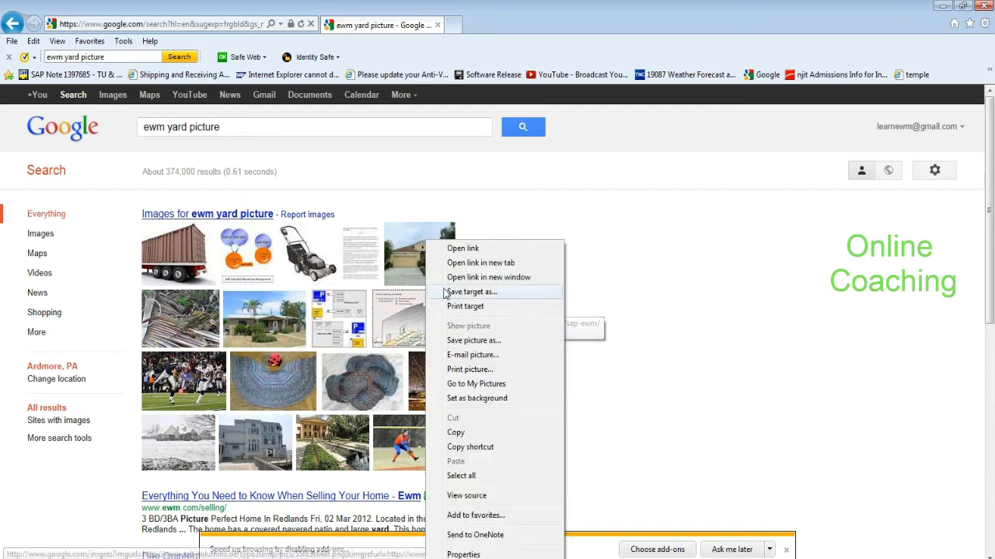
click(466, 263)
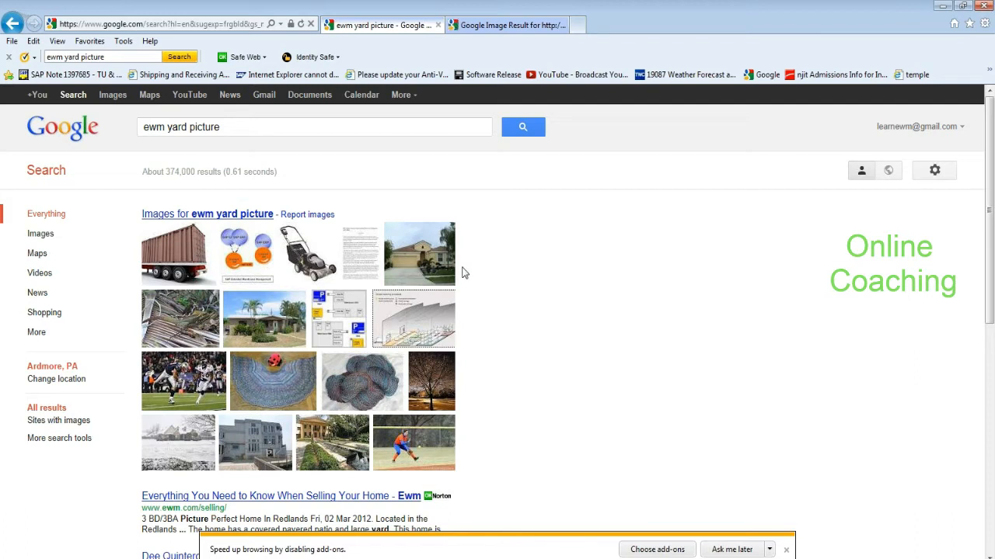
mouse_move(420, 339)
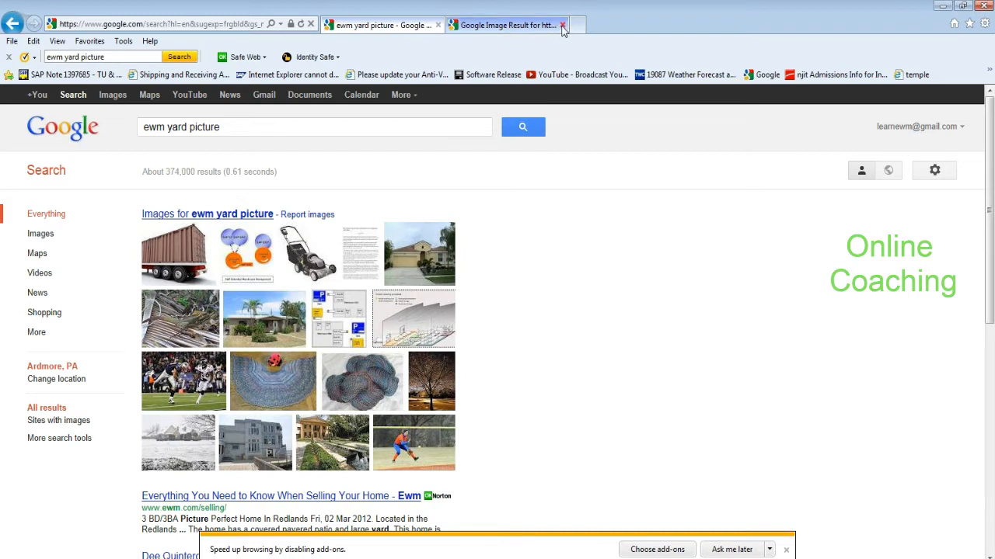
click(562, 25)
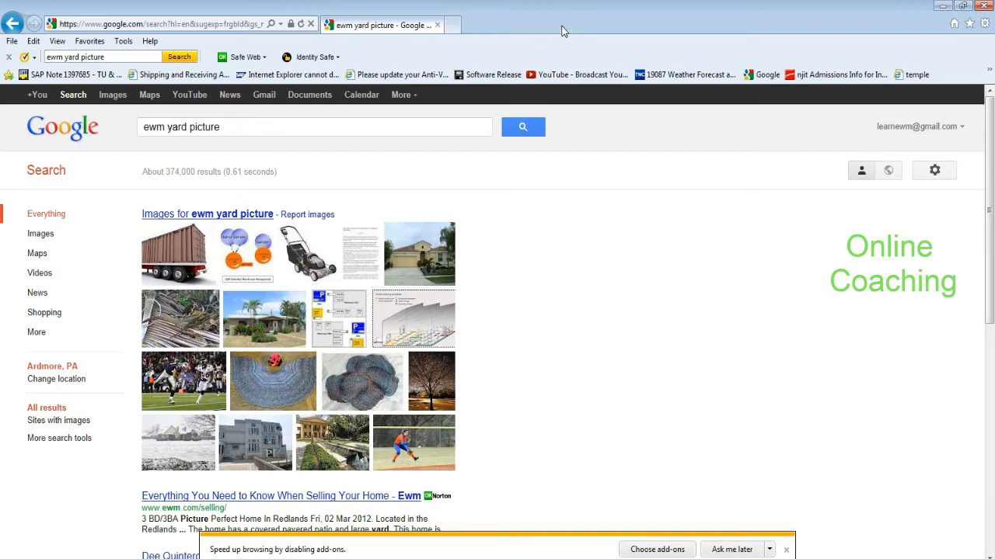
click(438, 26)
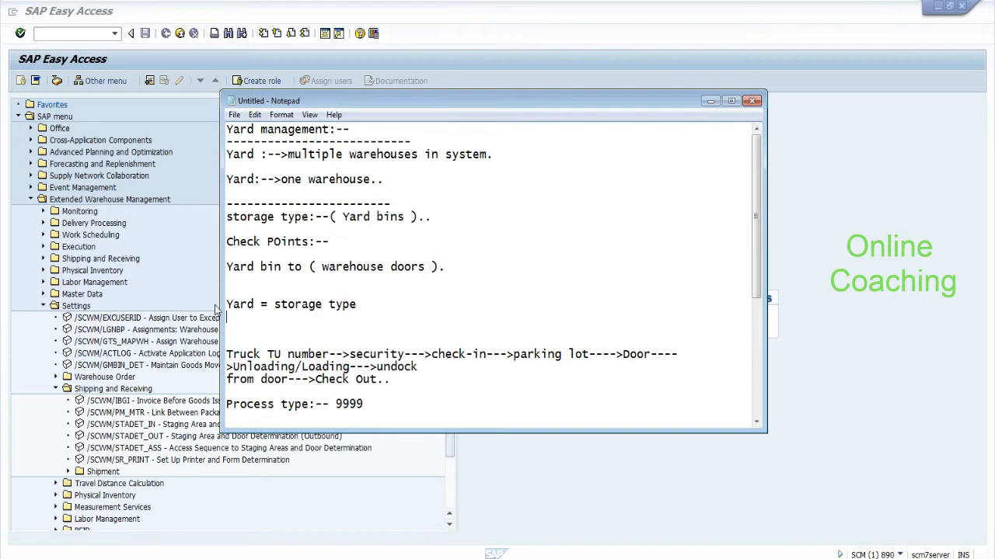
In the Notepad notes, add the lines "section", "defined check points" and "link check points to yard bin" below "Yard = storage type"
text(section)
key(BackSpace)
text(n)
key(Return)
key(Return)
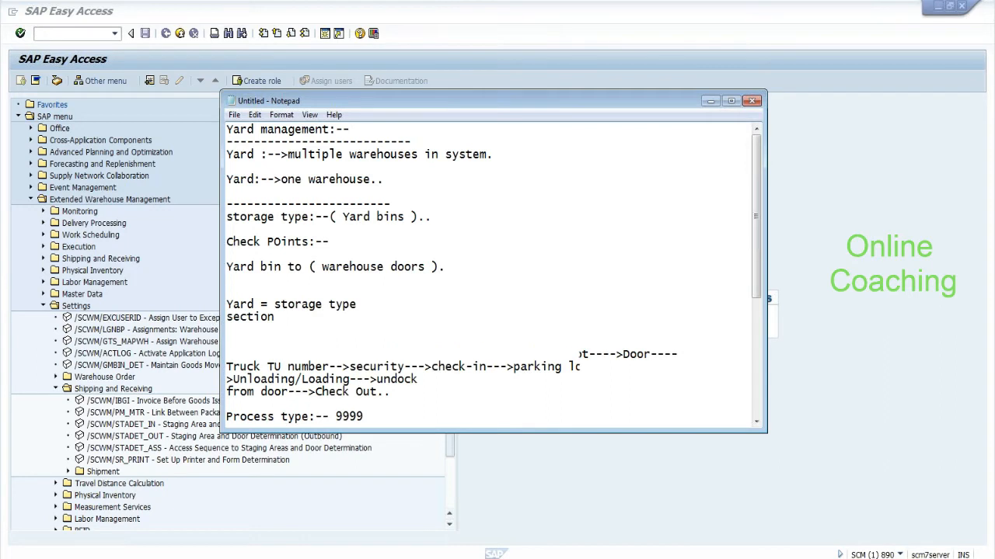
text(defined c)
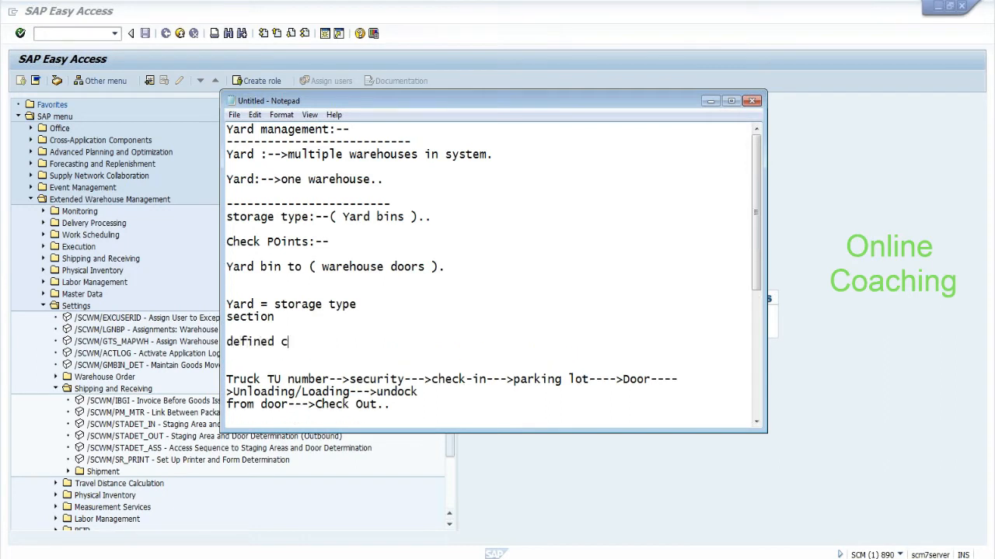
text(heck points)
key(Return)
key(Return)
text(link chec)
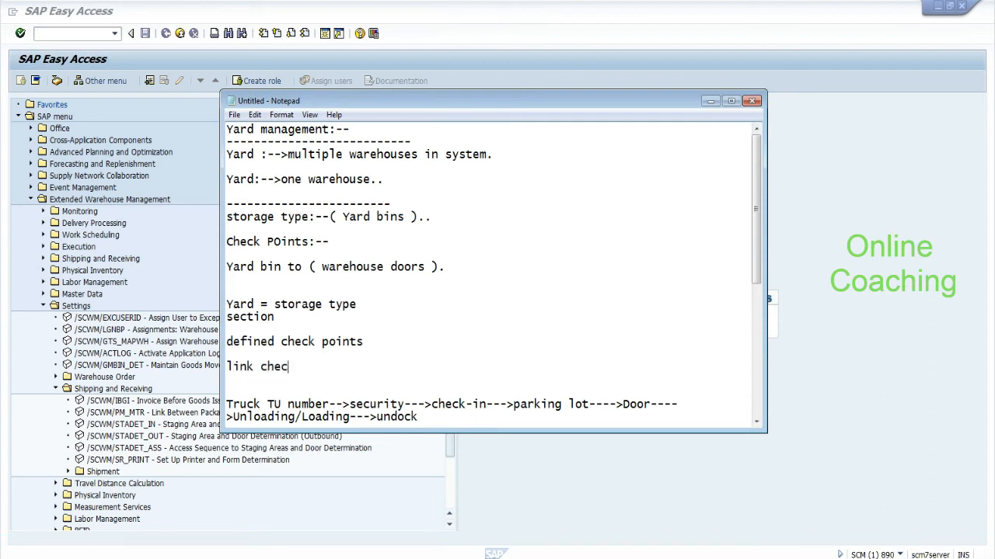
text(k points to ya)
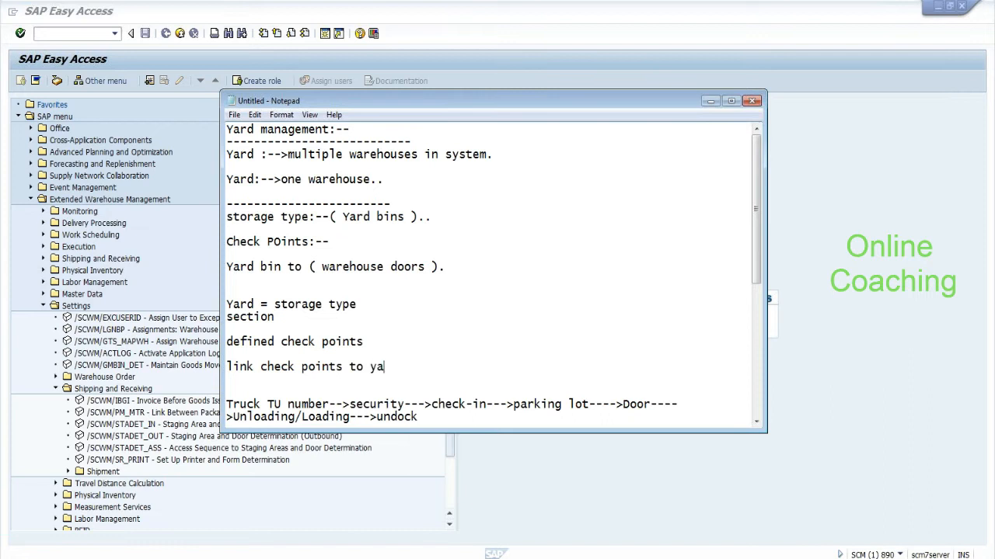
text(rd bin)
Switch to SAP Easy Access, collapse Shipping and Receiving under Settings, and return to the Notepad notes
click(121, 421)
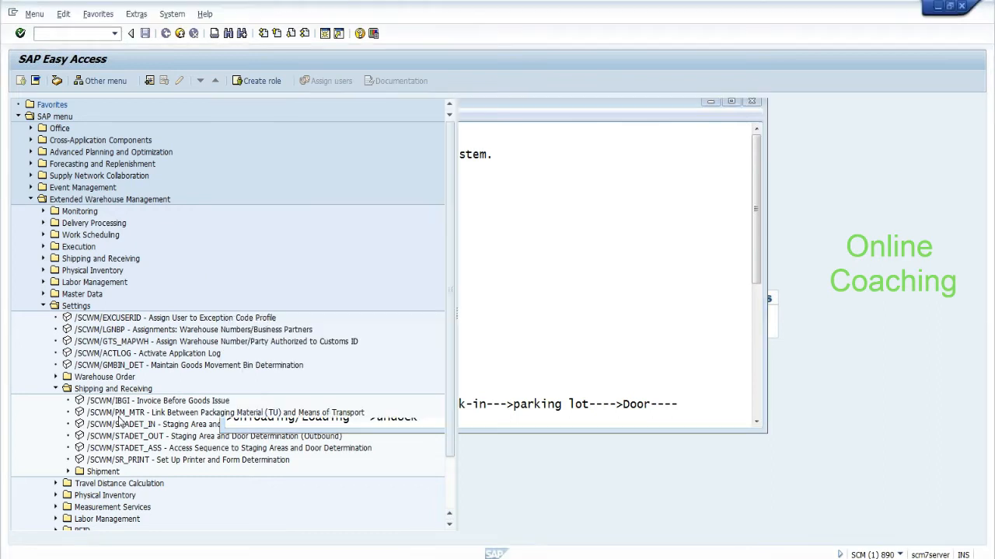
click(55, 390)
key(alt+Tab)
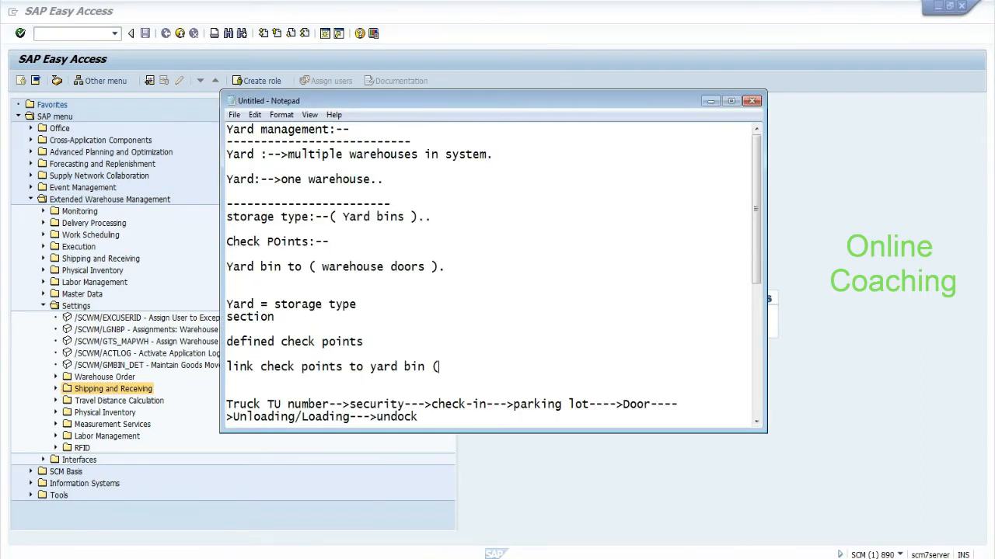
Complete the yard bin note with "( One parking lot/ security gate/ yard door--warehouse door )"
text(One parking lot/ )
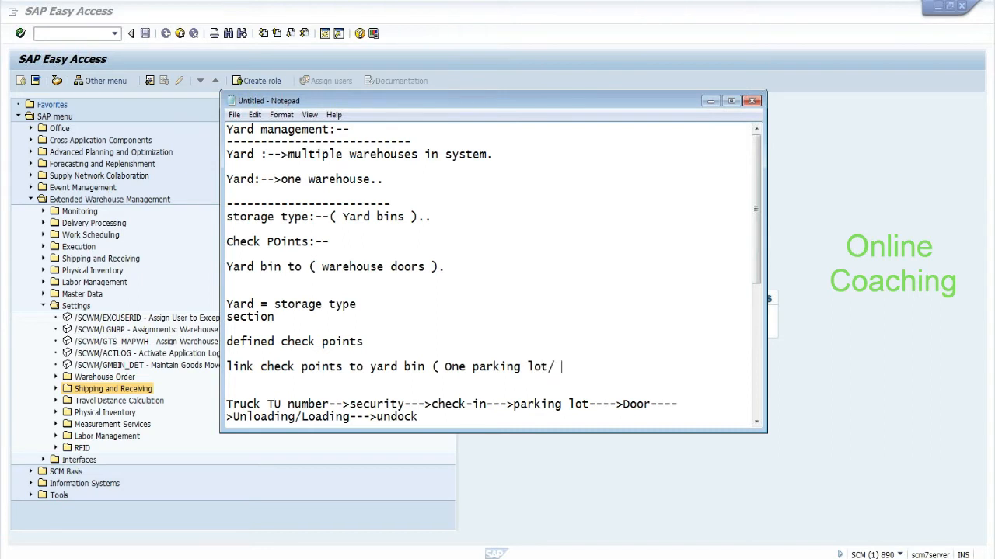
text(securi)
key(BackSpace)
key(BackSpace)
text(rity )
text(gate)
text(/ yard d)
text(oor--)
text(warehouse ho)
text(urd)
key(BackSpace)
key(BackSpace)
key(BackSpace)
key(BackSpace)
key(BackSpace)
text(door ))
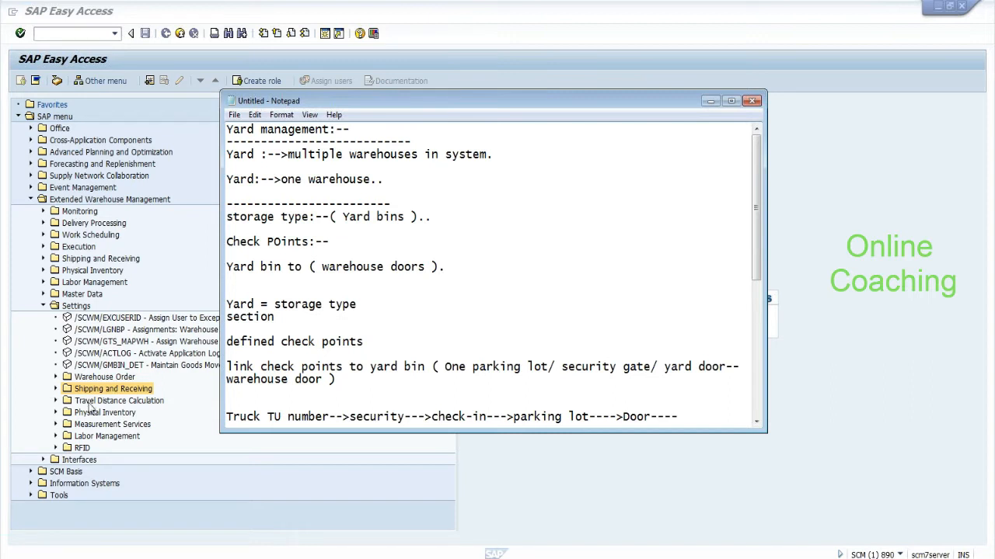
Collapse the Settings folder in SAP, and insert blank lines in the notes between the yard bin line and the truck flow
click(43, 306)
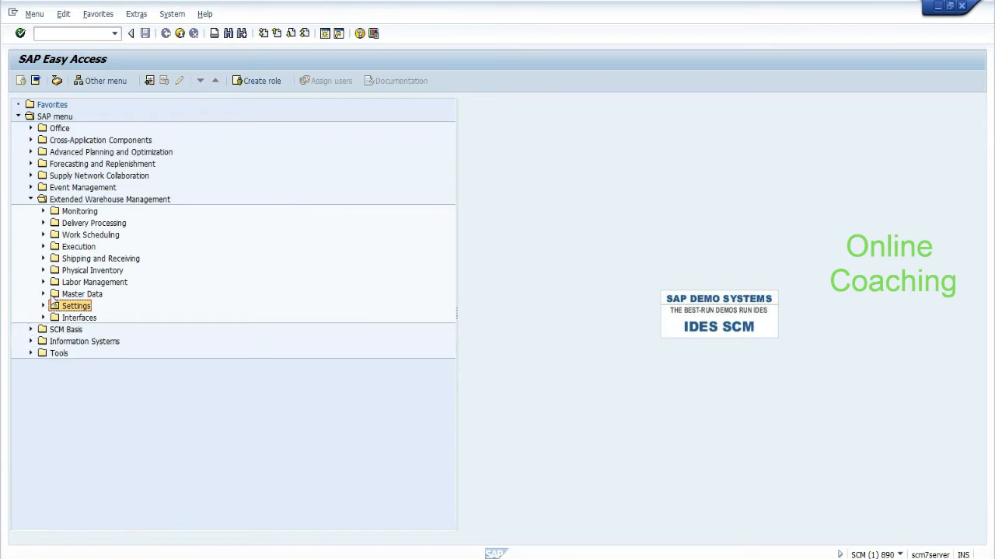
key(alt+Tab)
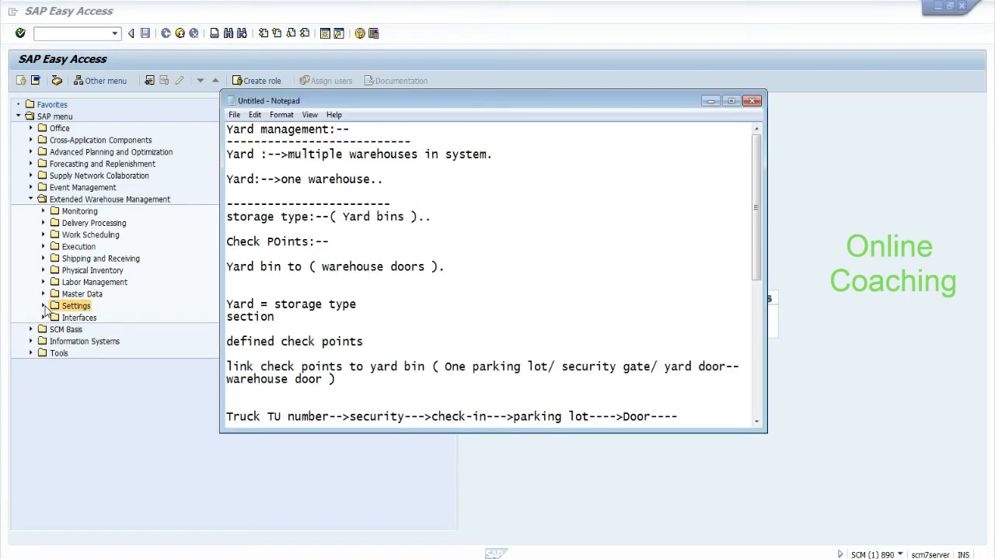
key(Return)
key(Return)
key(Return)
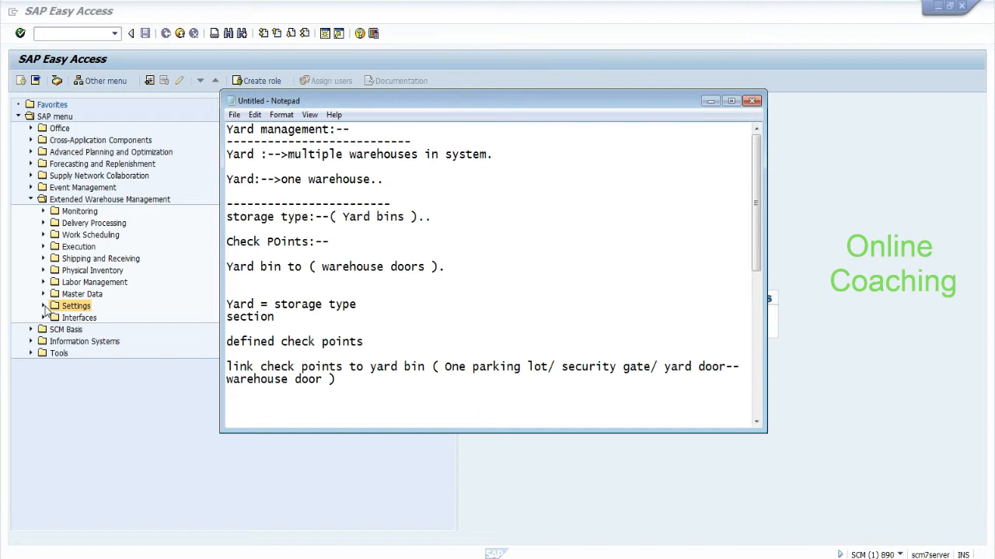
key(Return)
key(Return)
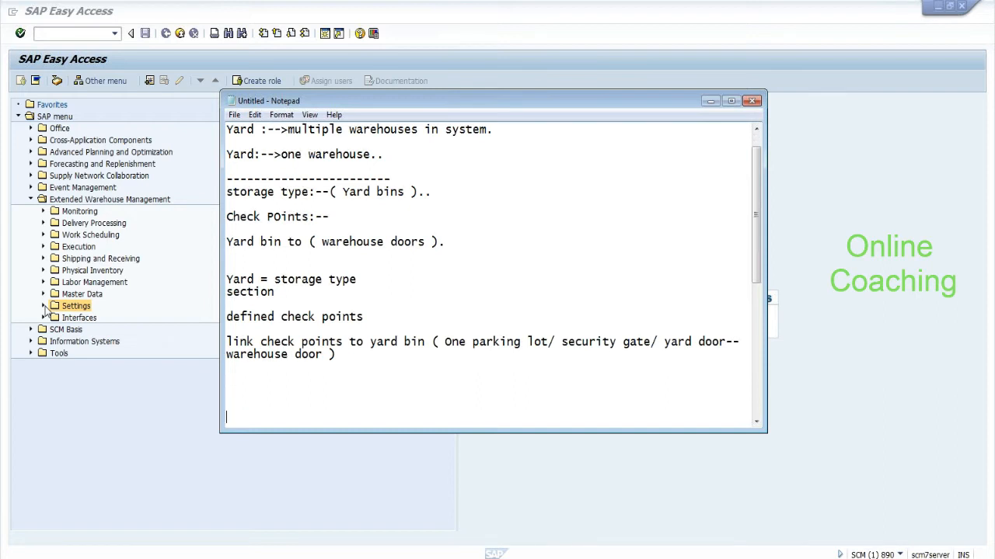
key(Down)
key(Down)
key(Up)
key(Up)
key(Up)
key(Up)
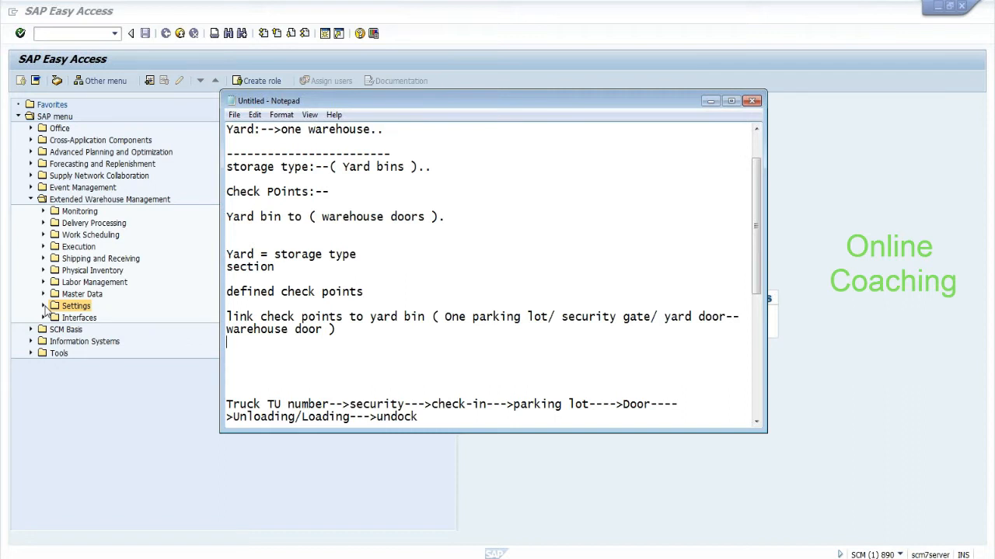
Expand Shipping and Receiving under Settings, and open Create Storage Bin from Yard Management within Master Data's Shipping and Receiving
click(45, 307)
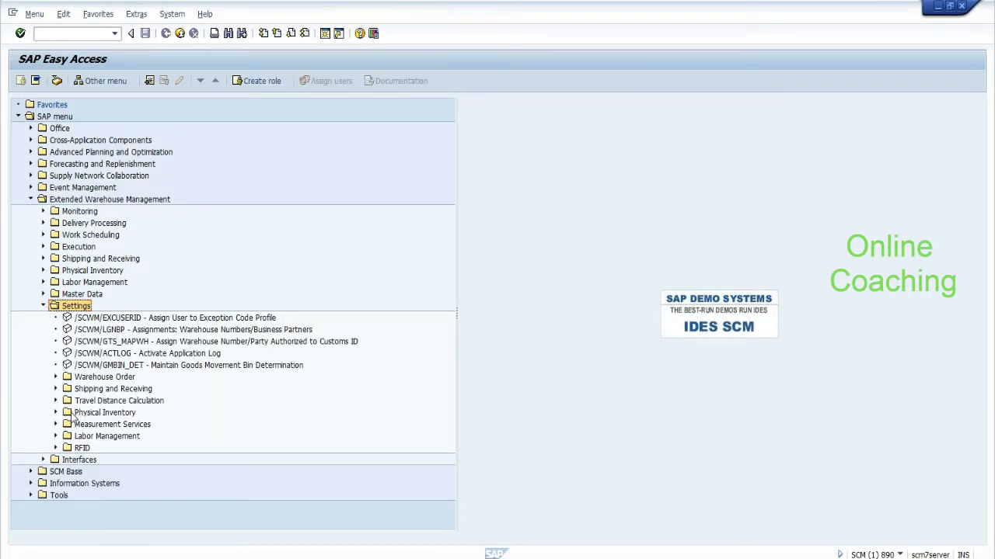
click(55, 389)
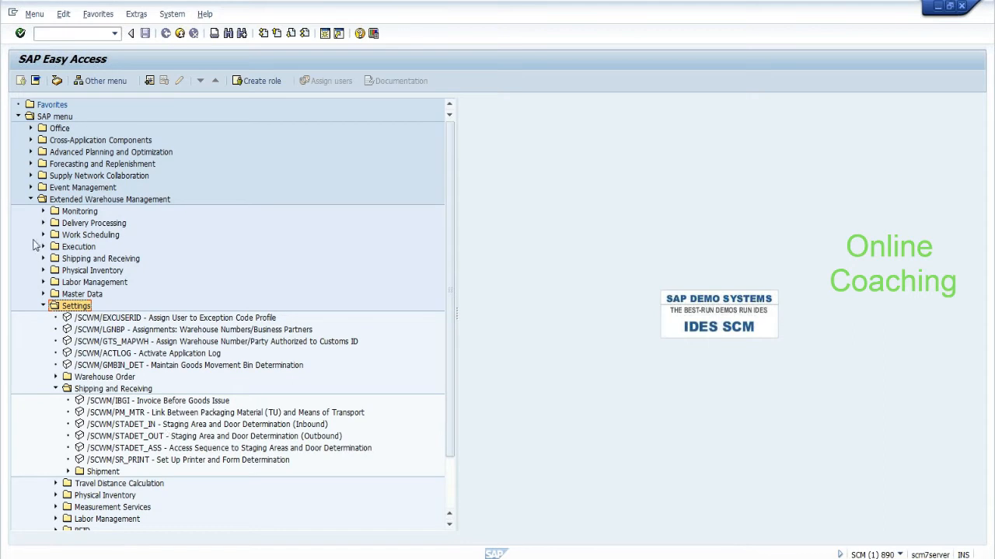
click(43, 295)
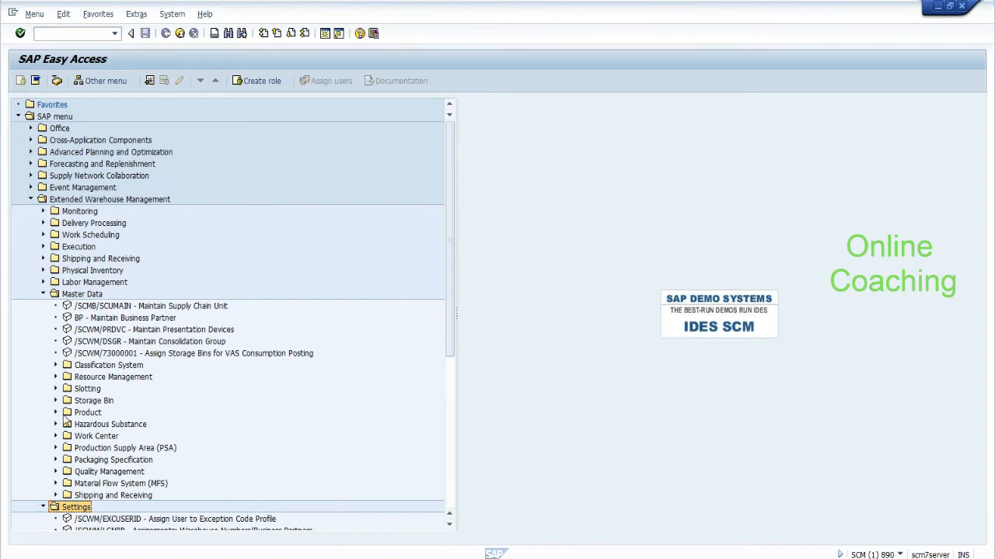
click(56, 496)
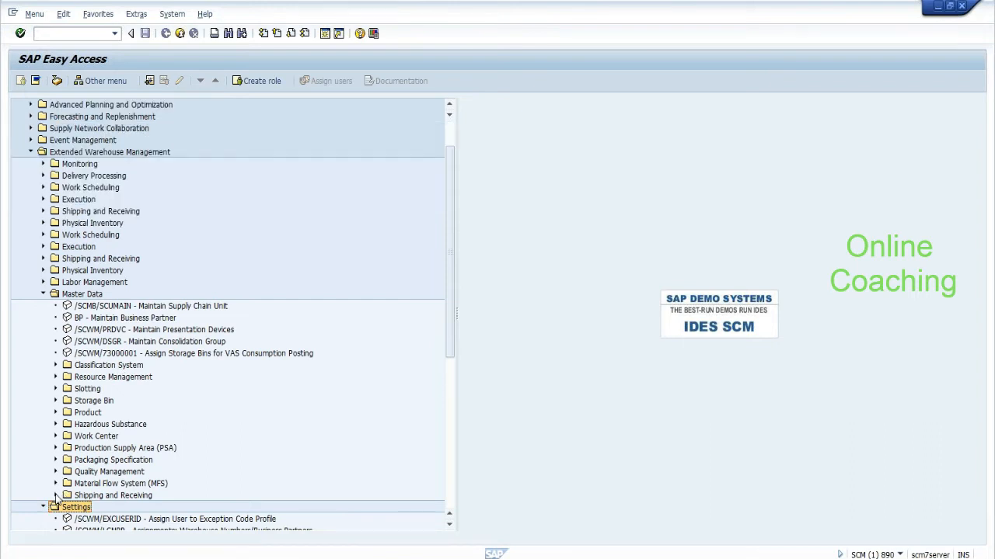
click(68, 507)
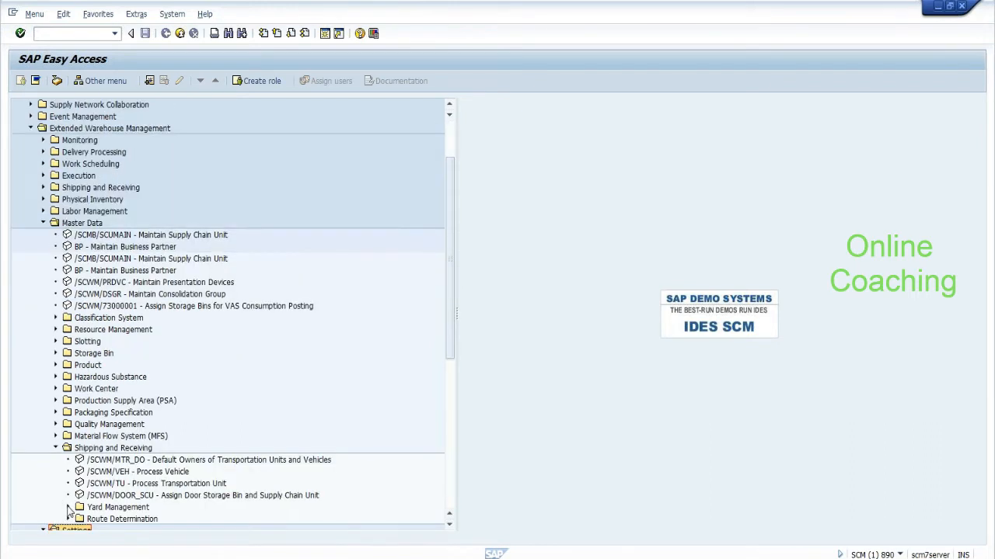
scroll(451, 342, down, 1)
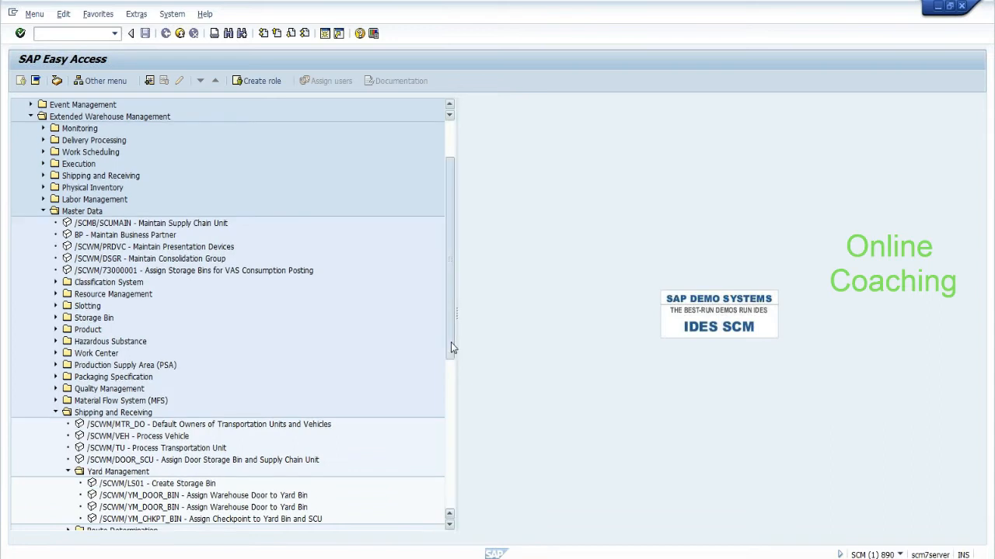
scroll(451, 342, down, 5)
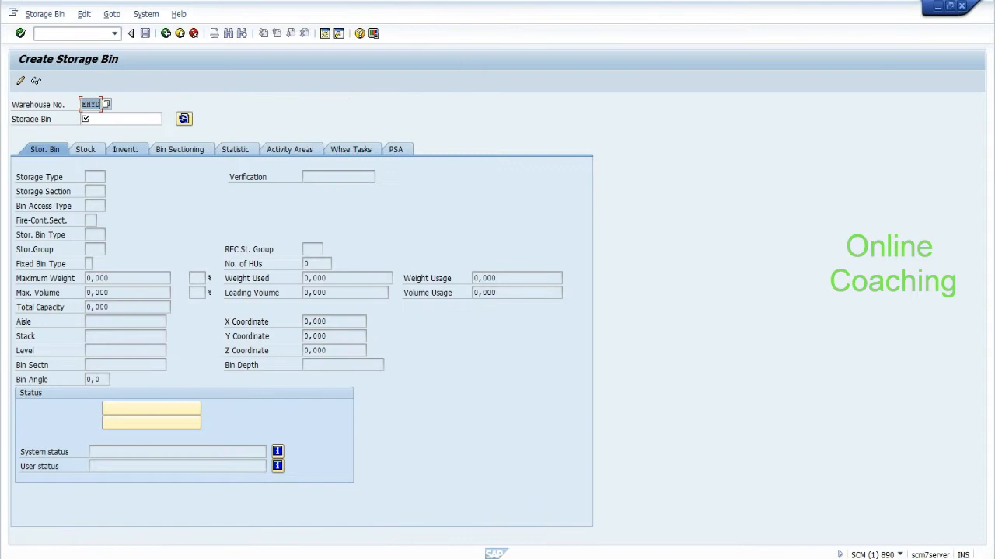
Start storage bin YARD-B01 in warehouse EHYD and set its storage type to YARD
key(BackSpace)
text(yard-b01)
key(Return)
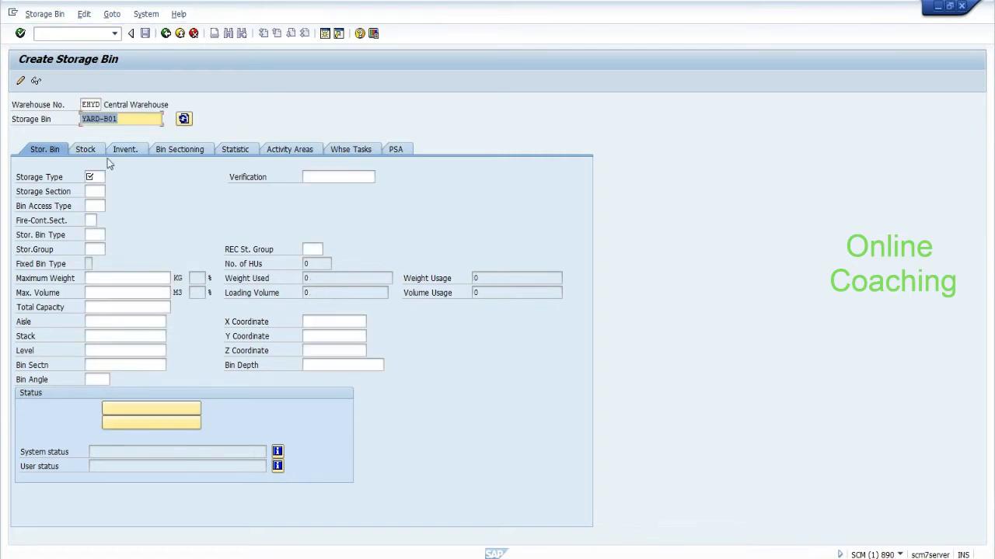
click(95, 178)
text(yard)
key(Tab)
key(Tab)
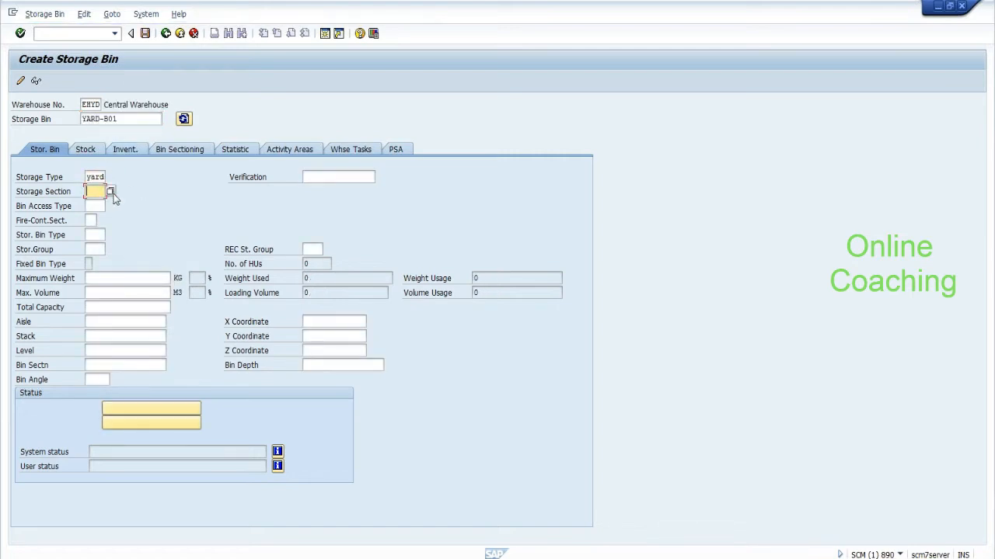
Assign storage section CHK1 to the new bin, save it, and return to SAP Easy Access
click(111, 193)
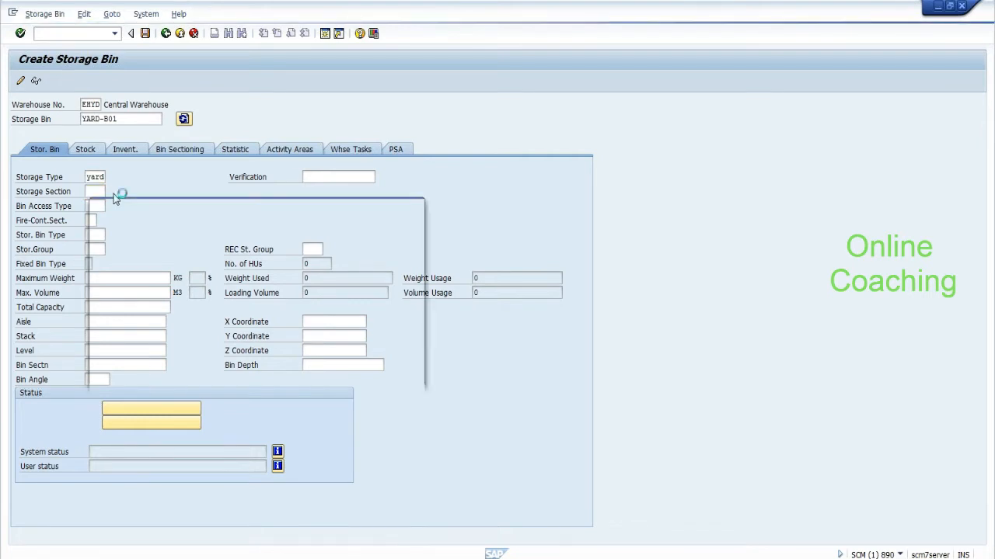
double_click(103, 246)
click(144, 35)
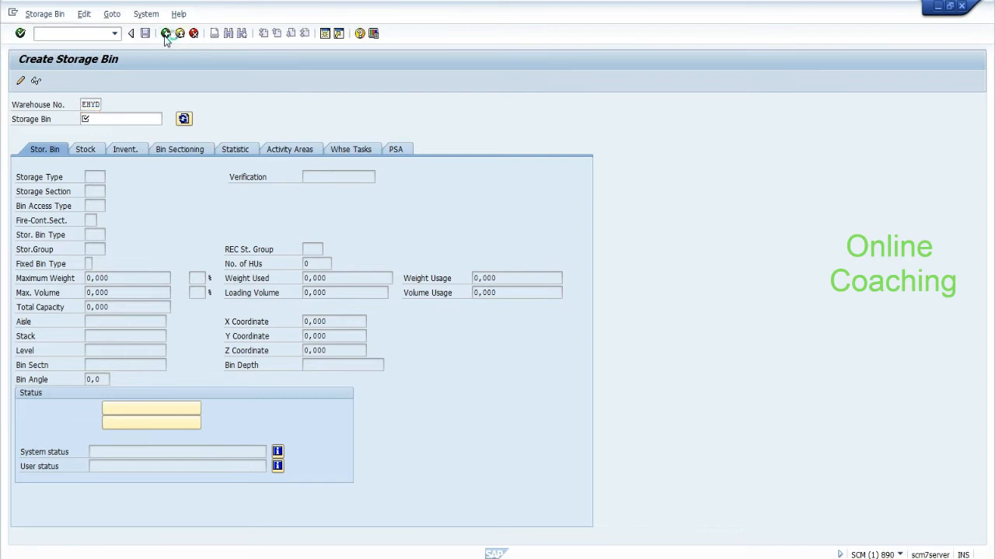
click(165, 34)
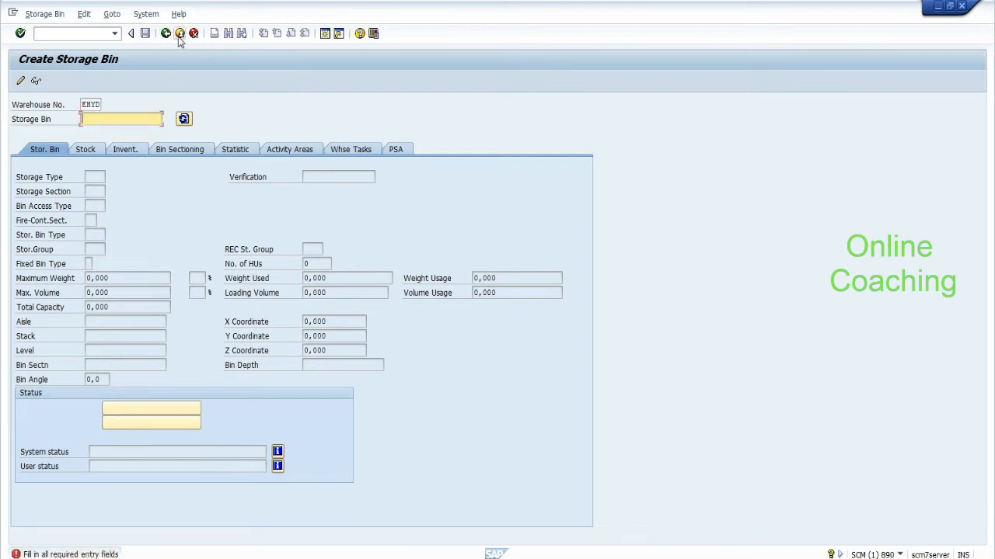
click(180, 34)
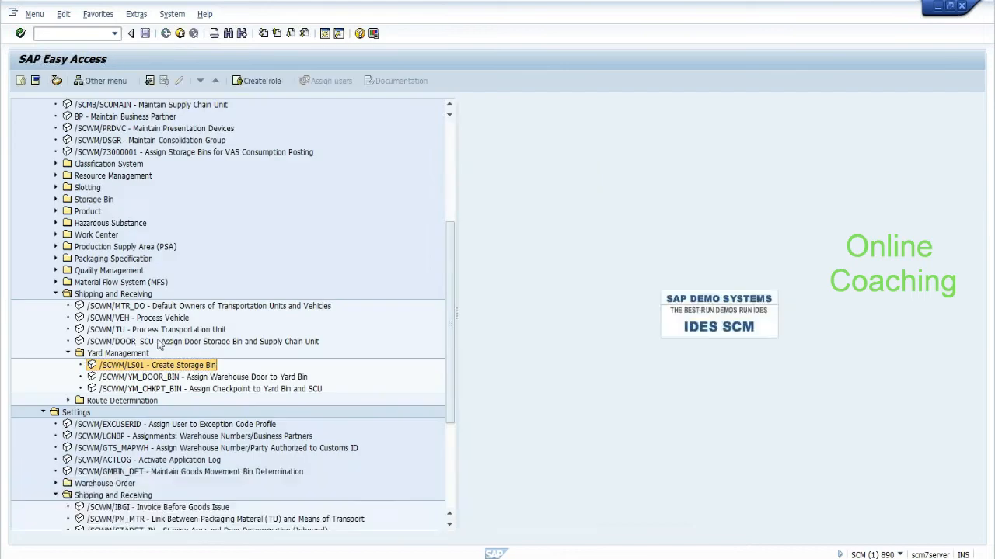
Open Assign Checkpoint to Yard Bin and SCU from Yard Management with EHYD as the yard's warehouse number
click(157, 389)
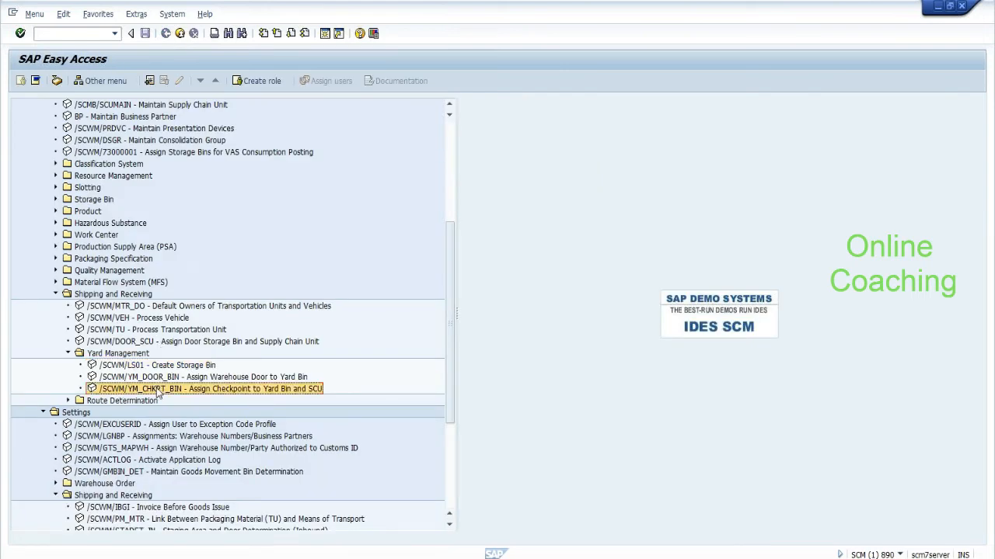
double_click(157, 389)
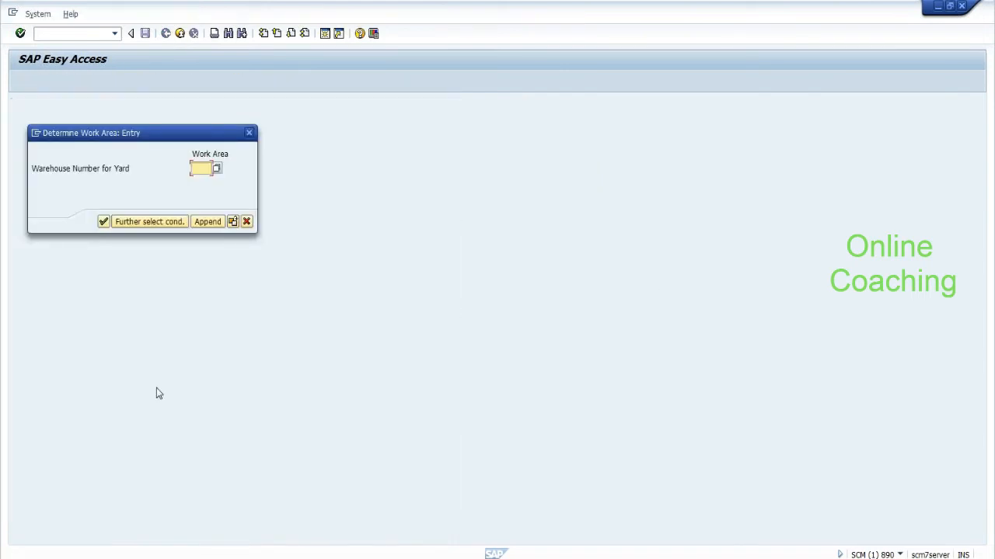
text(ya)
key(BackSpace)
key(BackSpace)
text(e)
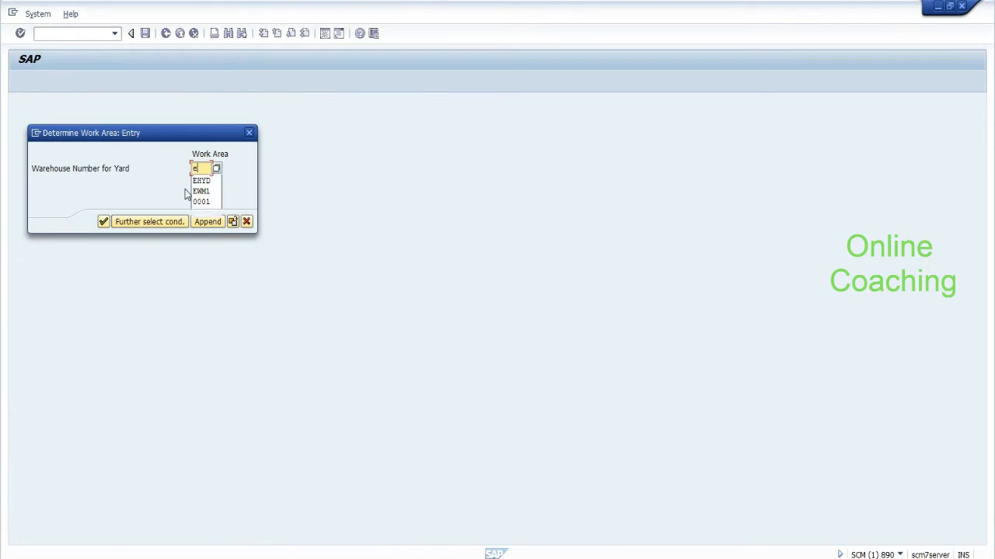
text(hyd)
key(Return)
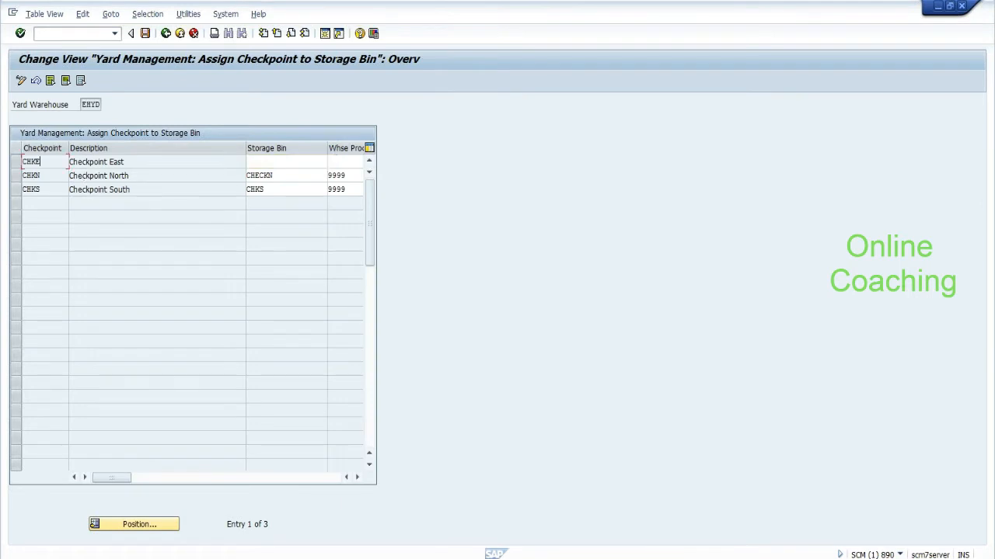
Assign yard bin YARD-B01 as the storage bin of Checkpoint East (CHKE)
drag(40, 162, 11, 165)
click(268, 162)
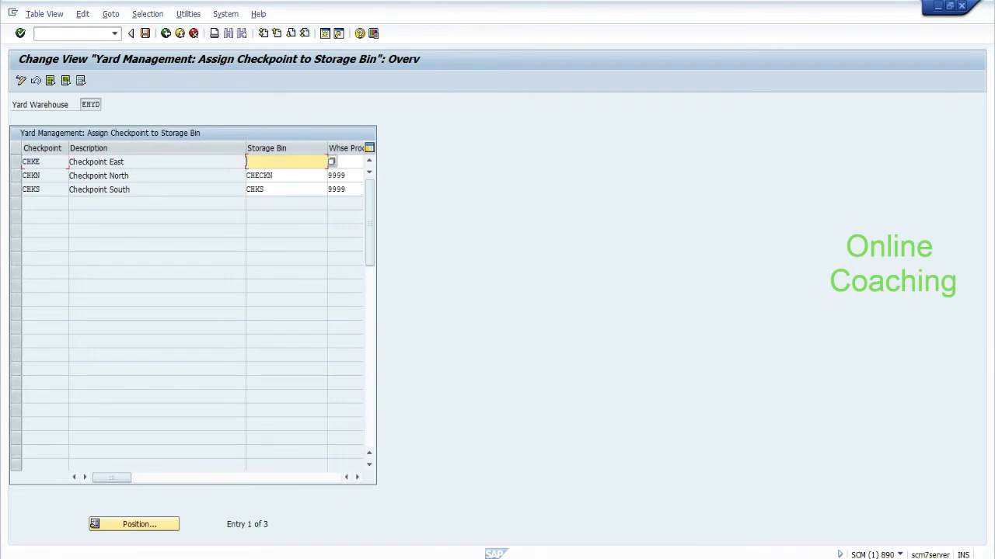
click(331, 161)
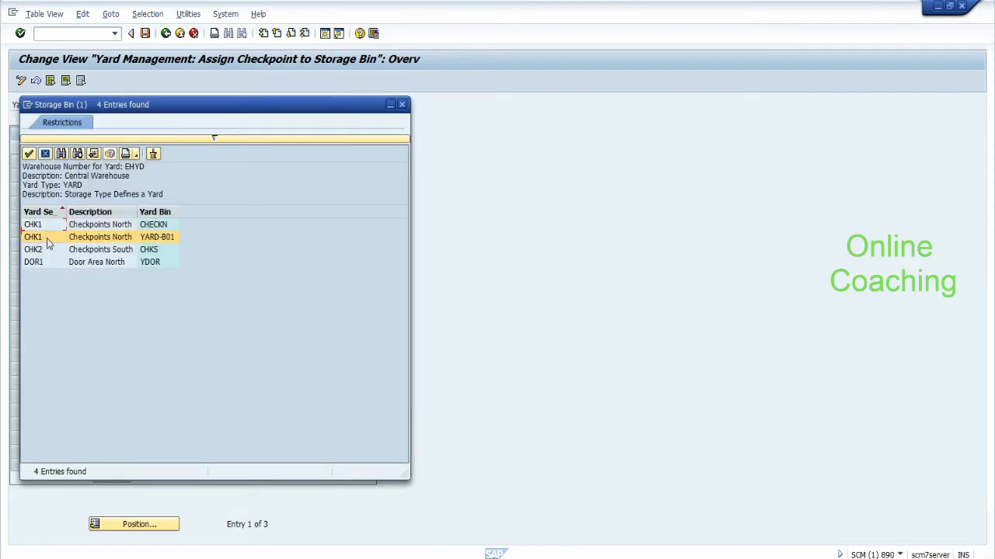
double_click(47, 238)
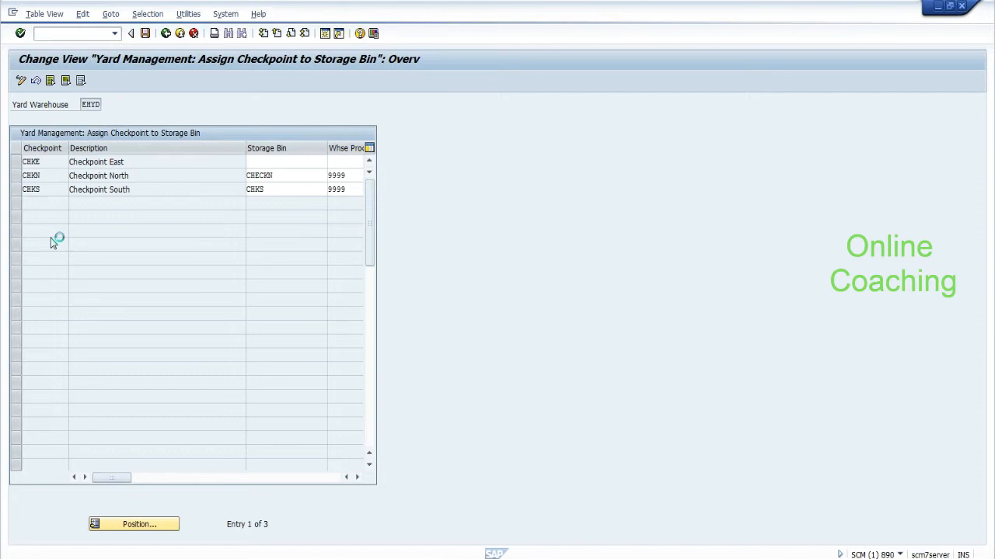
drag(42, 161, 18, 164)
click(40, 161)
click(129, 175)
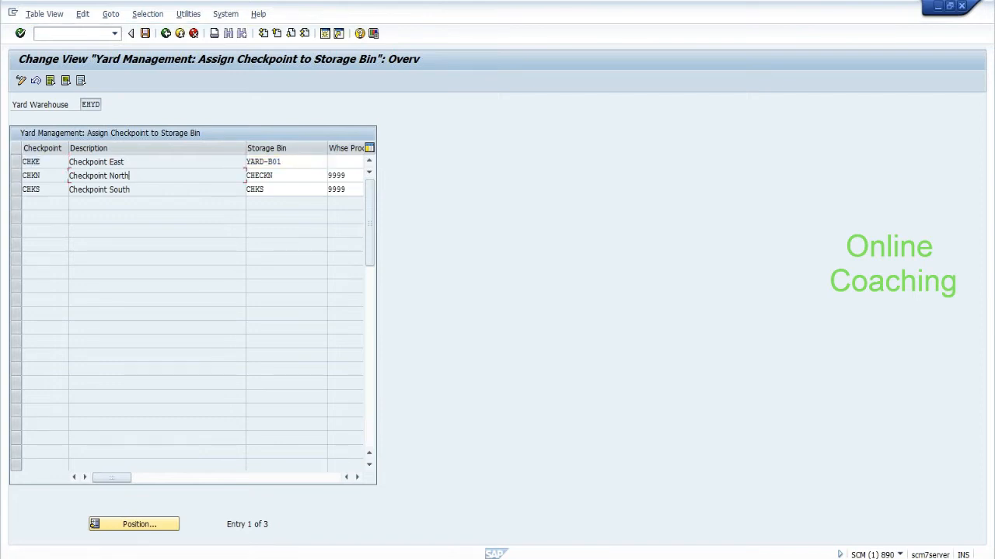
Set Checkpoint East's warehouse process type to 9999 and its supply chain unit to HYDP
click(344, 162)
text(9999)
key(Return)
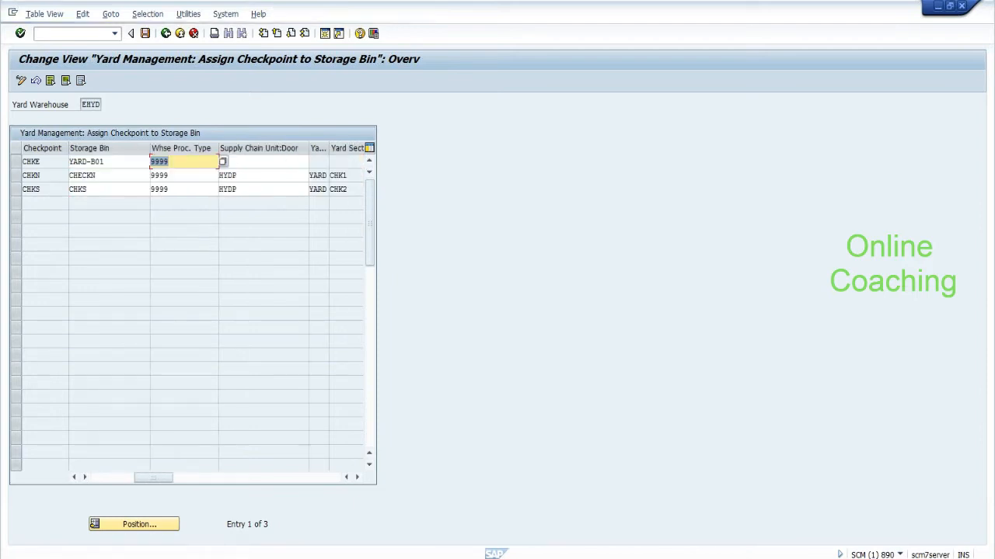
key(Tab)
text(HYDP)
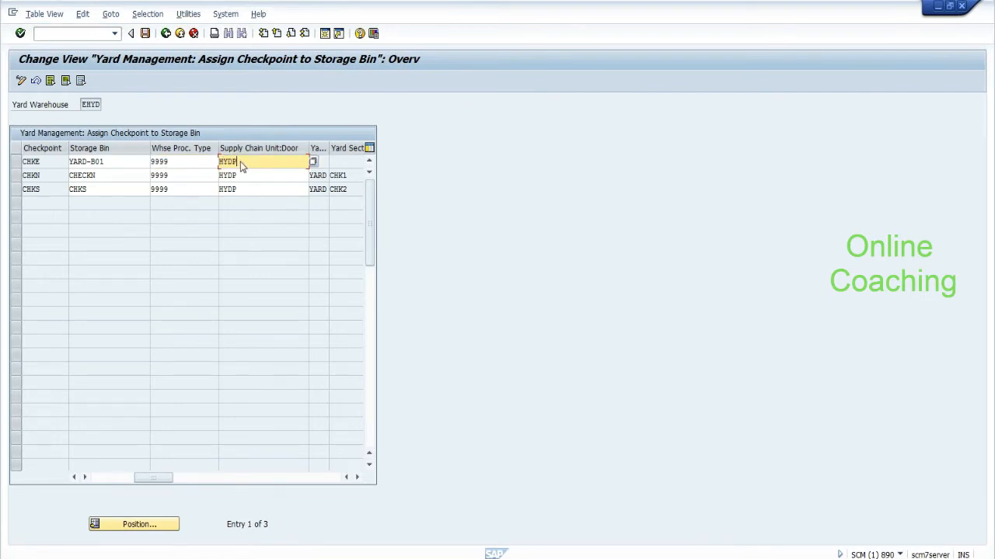
key(Return)
click(108, 479)
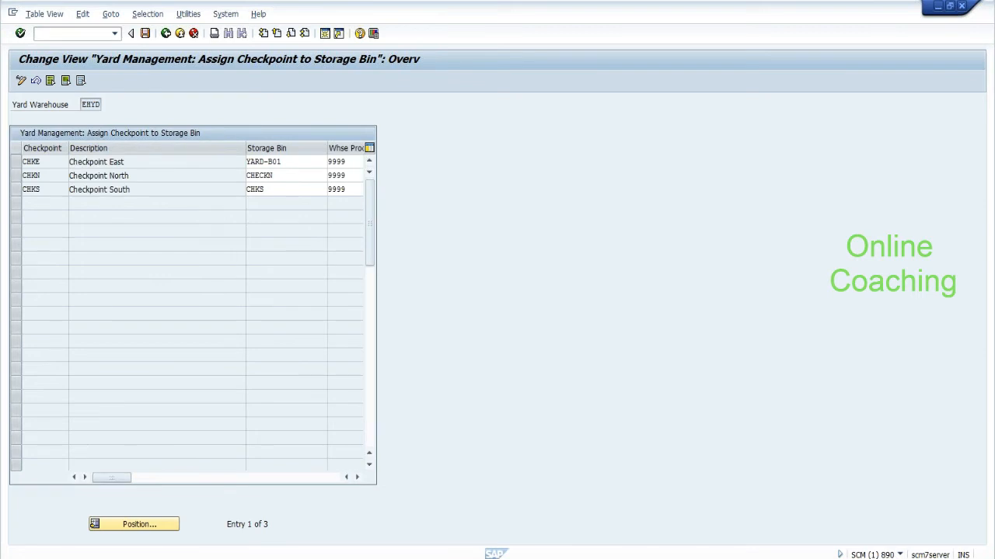
Save the checkpoint assignments, review the table's remaining columns, and return to SAP Easy Access
click(145, 34)
key(Return)
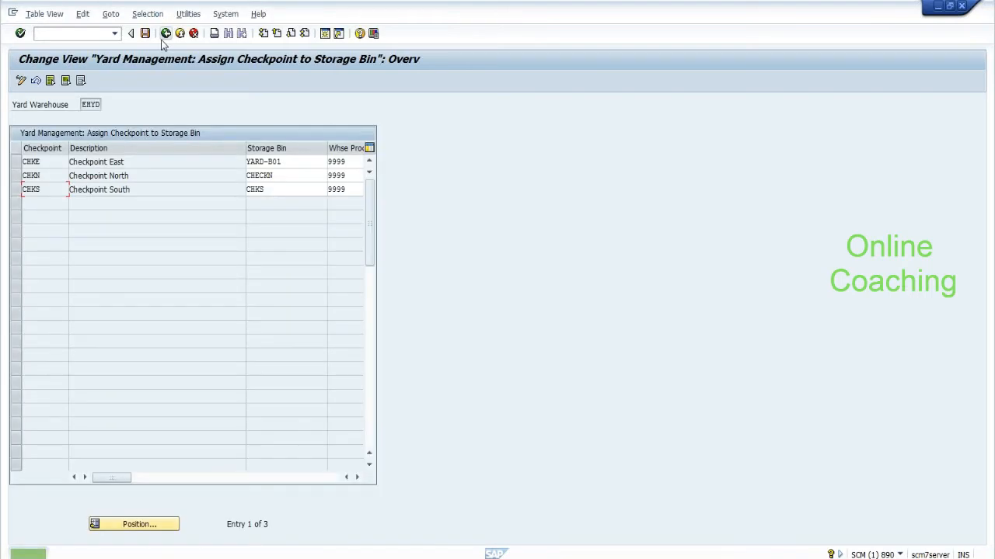
click(359, 478)
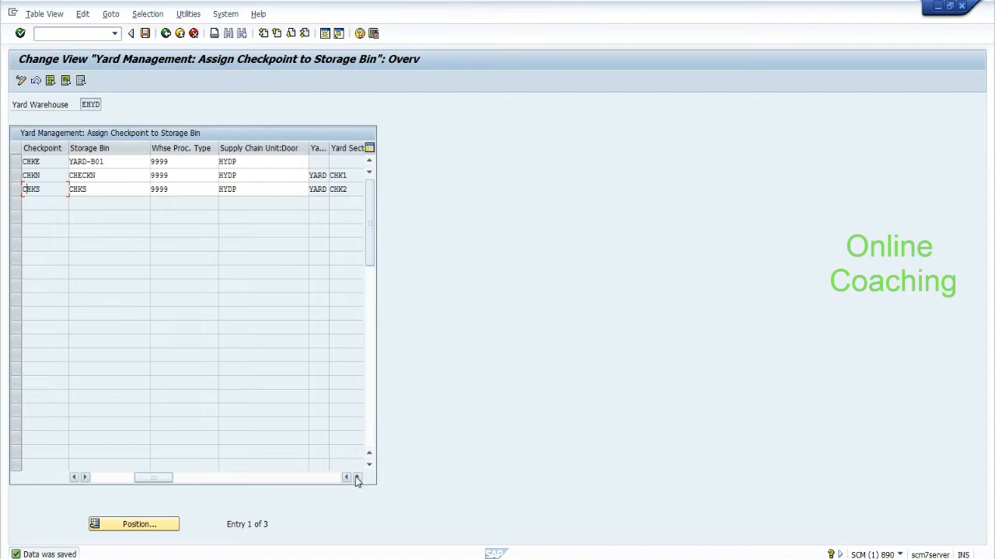
click(113, 477)
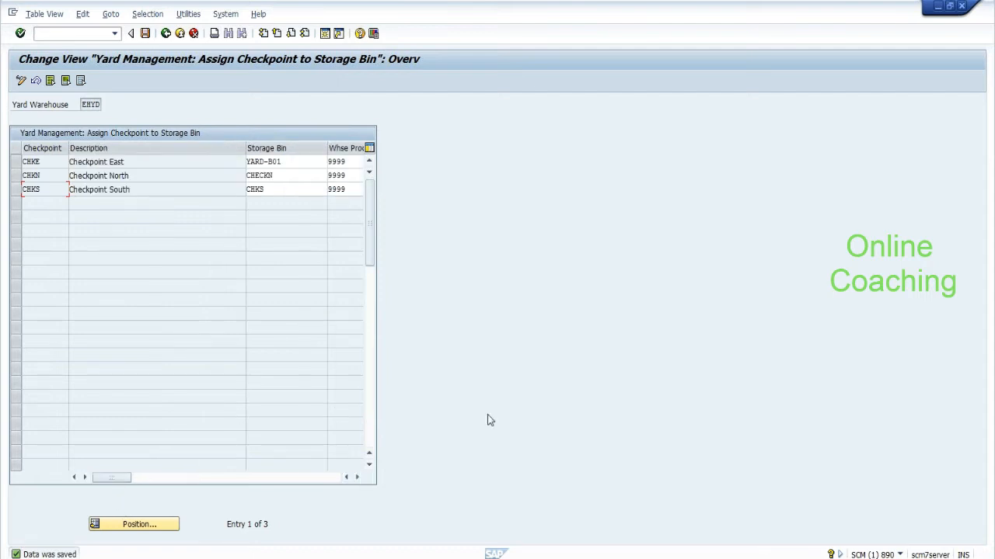
mouse_move(664, 554)
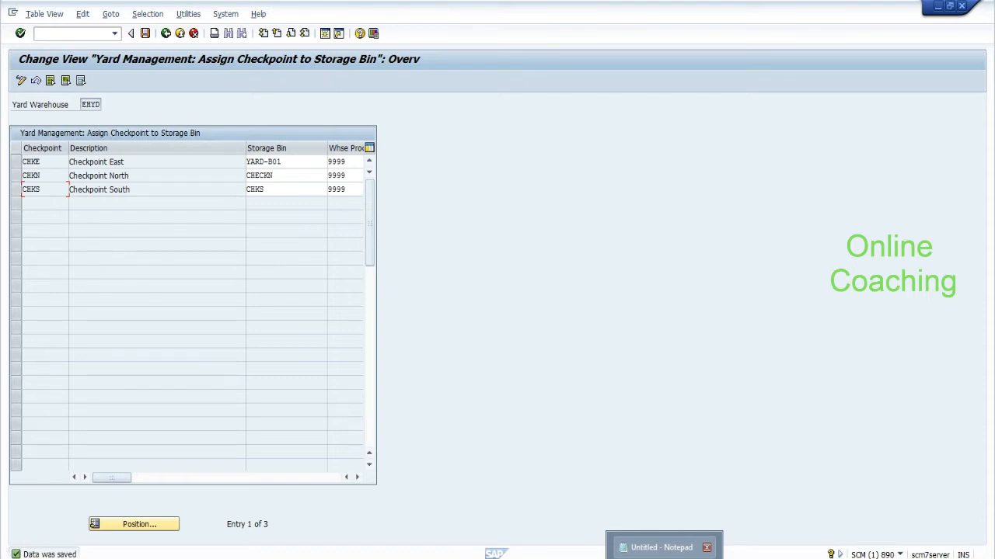
click(165, 33)
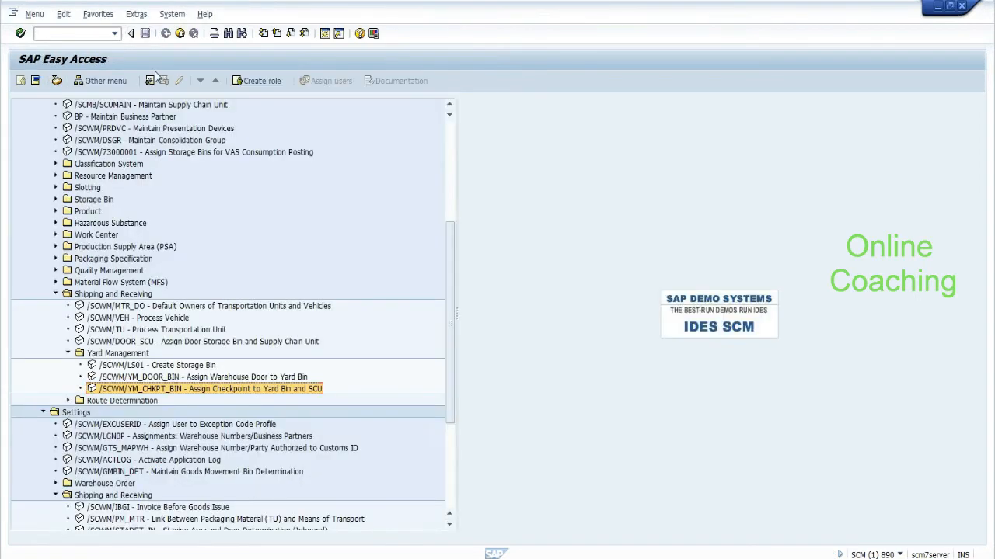
Open Assign Warehouse Door to Yard Bin and examine the yard warehouse and yard bin assigned to door DOR2
click(161, 378)
double_click(162, 378)
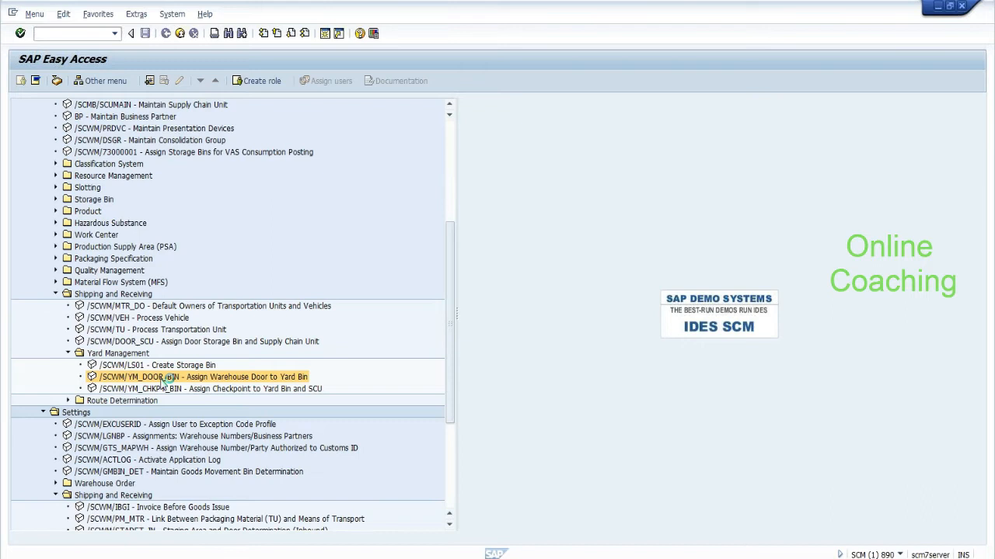
drag(40, 176, 21, 175)
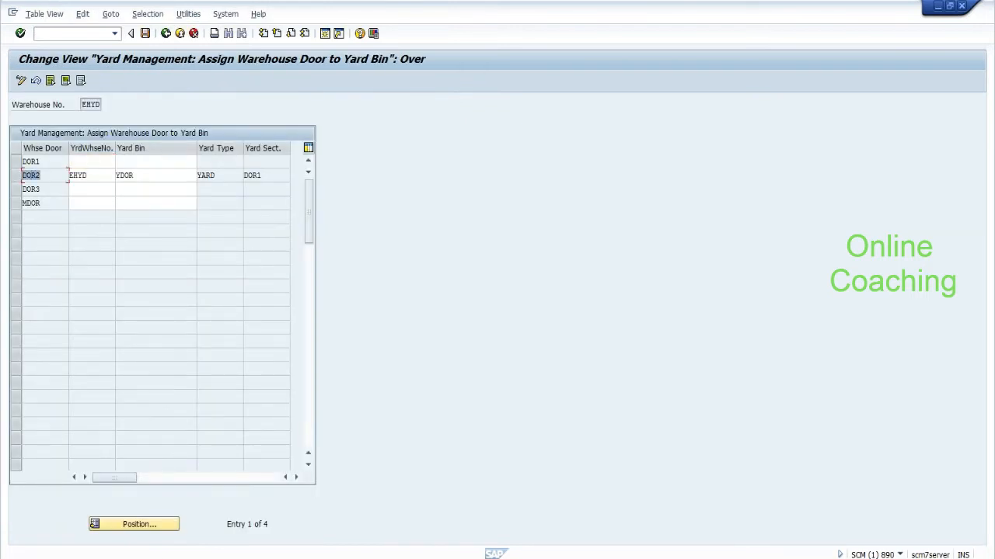
click(113, 175)
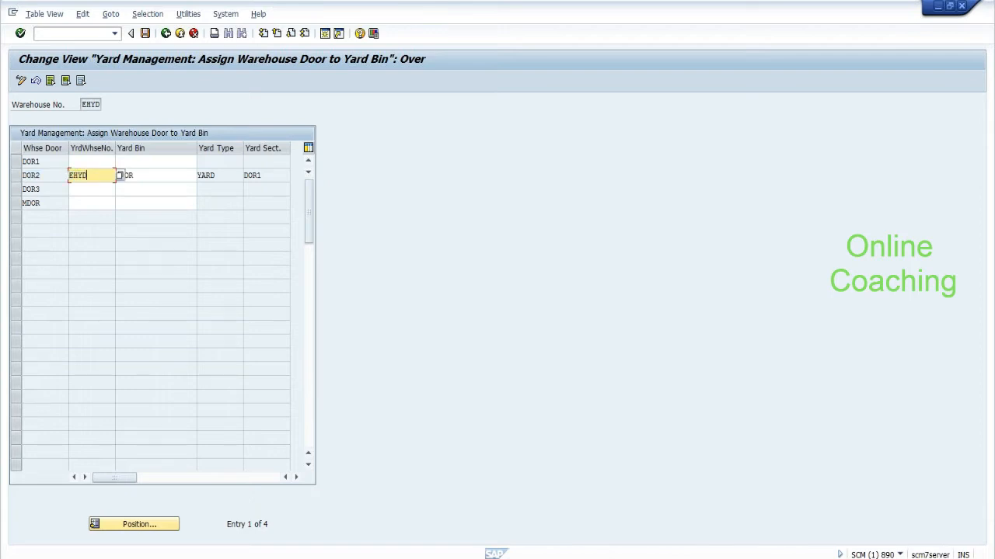
click(193, 176)
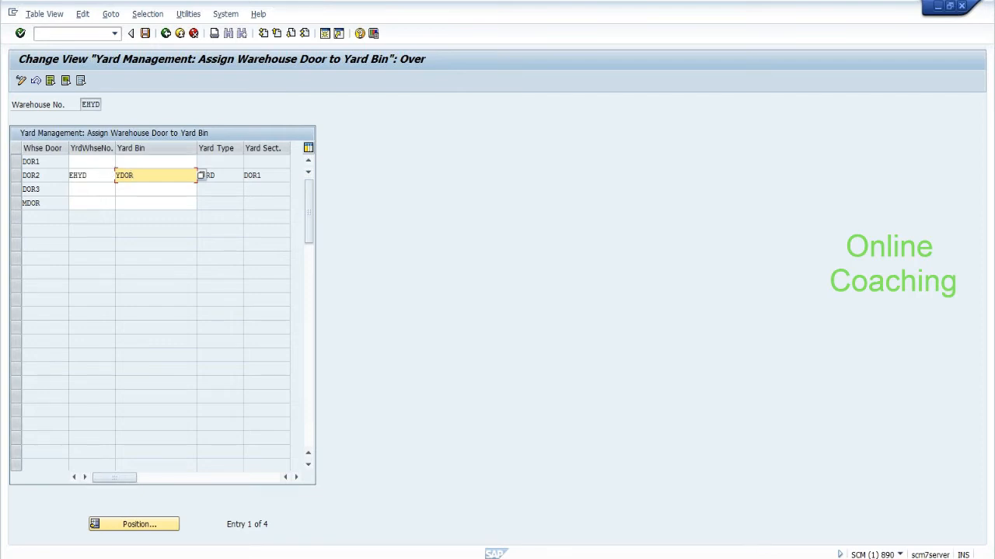
key(shift+Tab)
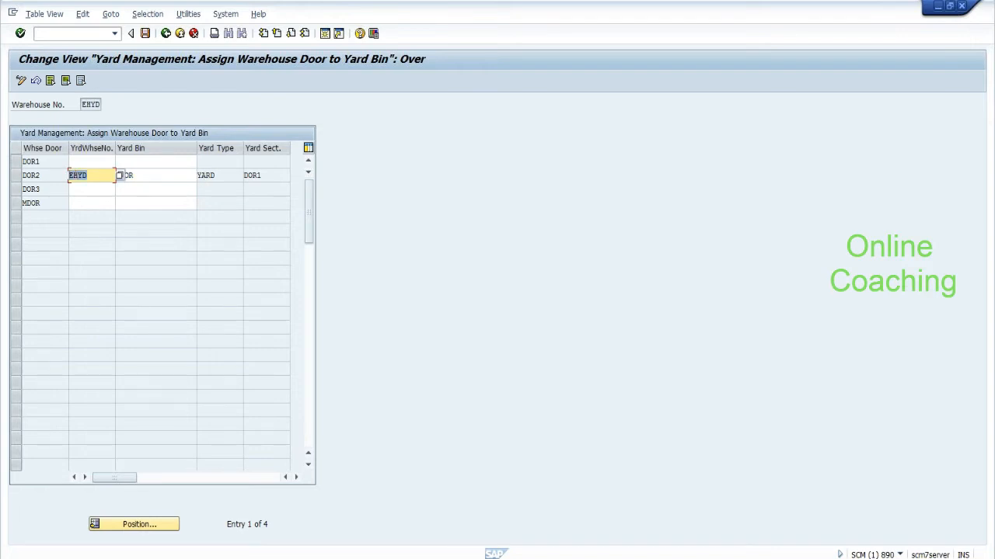
click(136, 175)
drag(41, 175, 22, 176)
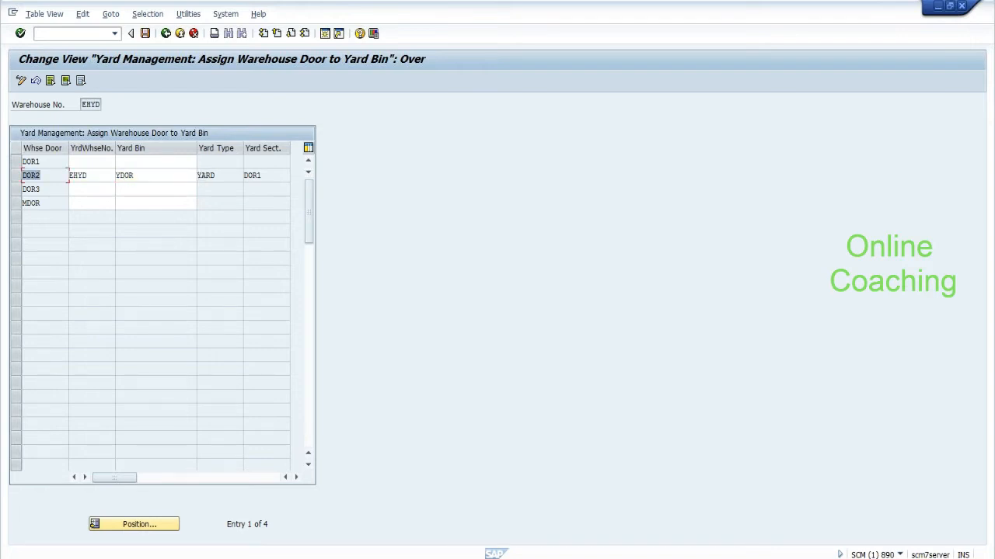
Save the warehouse door assignments and return to SAP Easy Access, ready for a transaction code
click(147, 34)
click(147, 36)
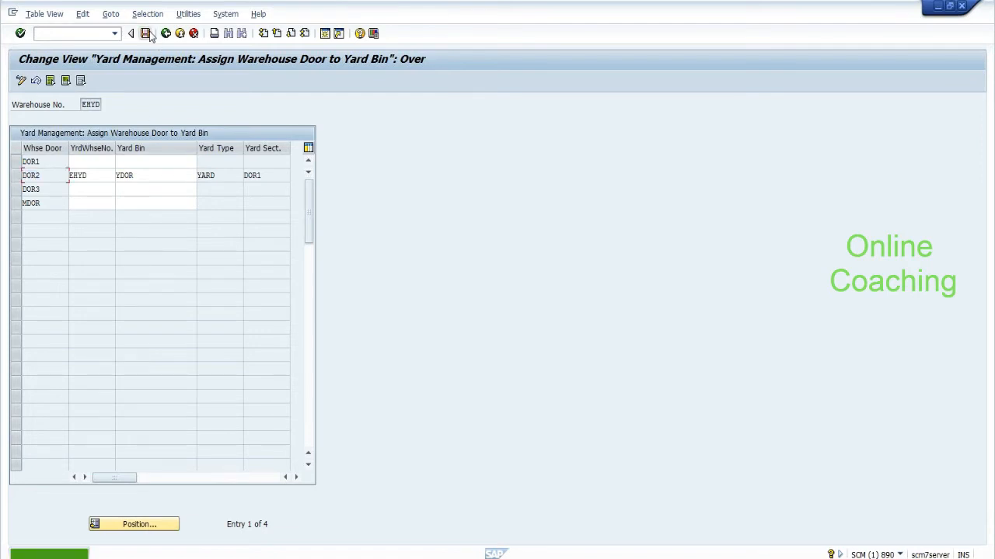
click(165, 34)
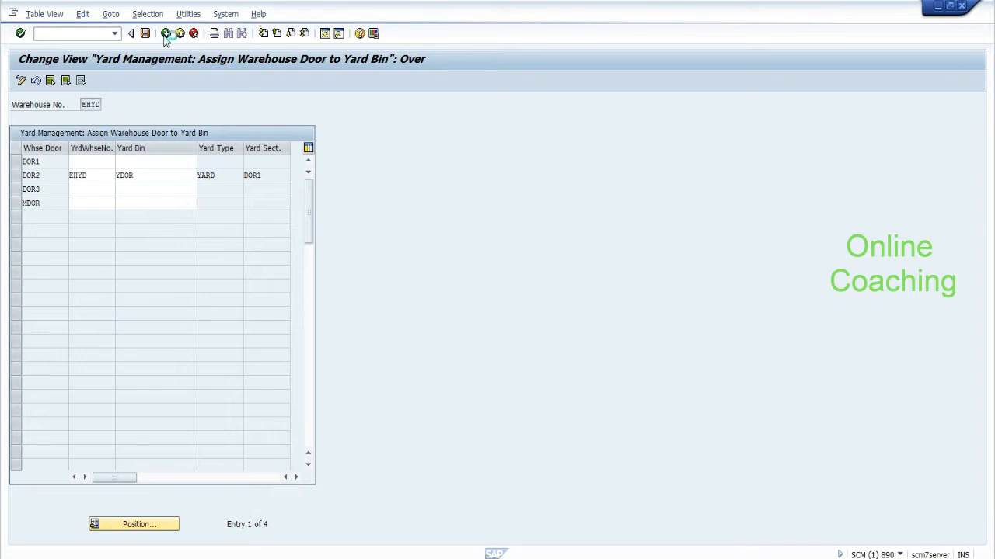
click(80, 34)
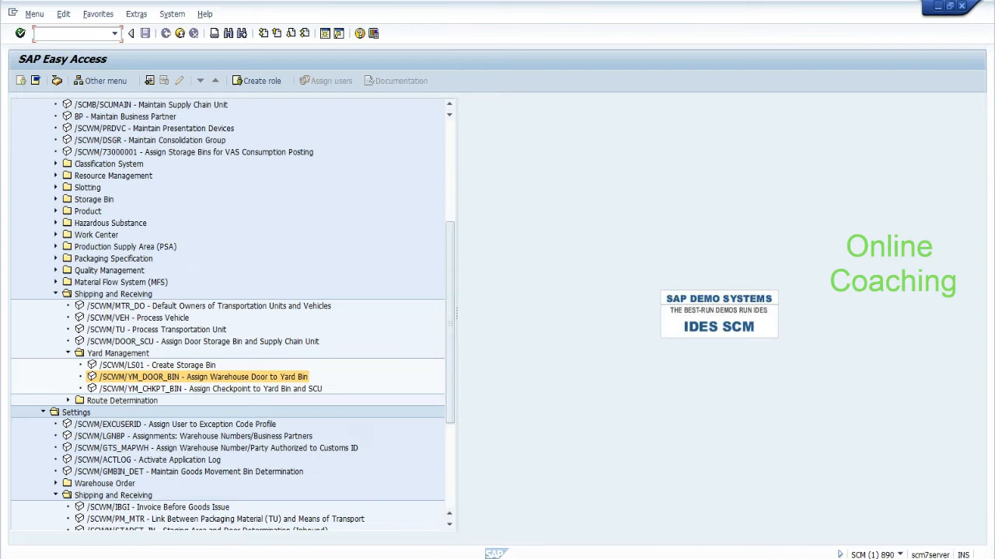
key(alt+Tab)
key(alt+Tab)
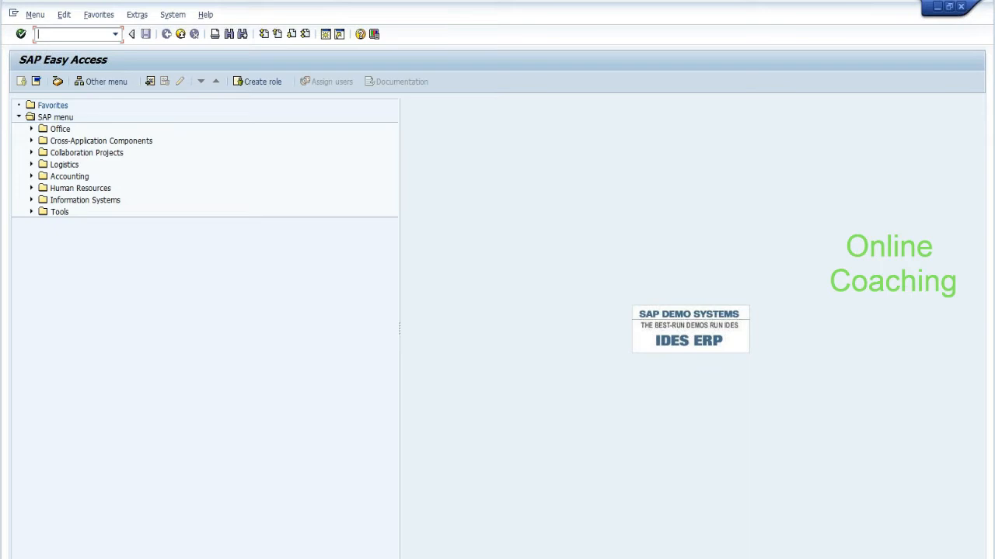
text(/nv)
key(BackSpace)
key(BackSpace)
key(alt+Tab)
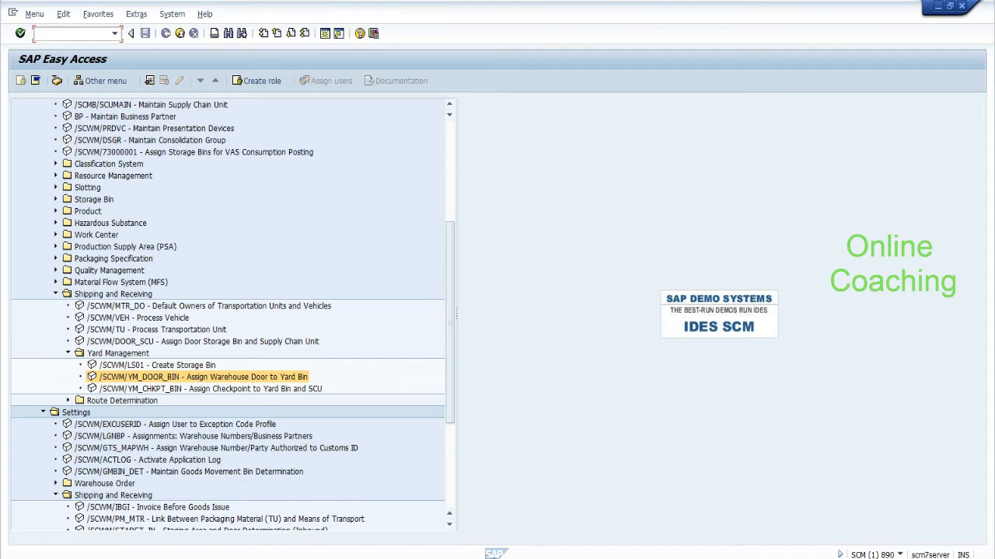
Run transaction /n/scwm/tu and start creating a new transportation unit
text(/n/scwm/tu)
key(Return)
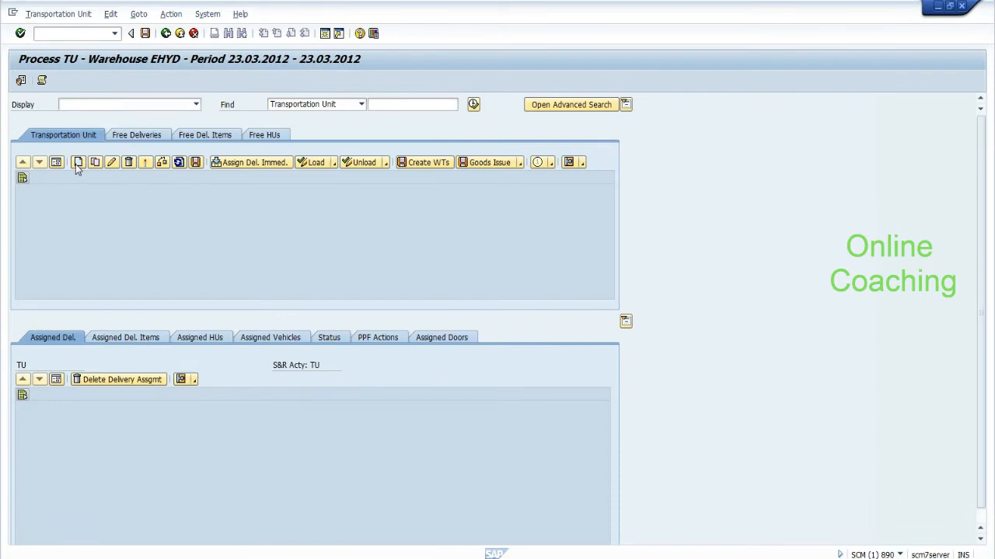
click(77, 164)
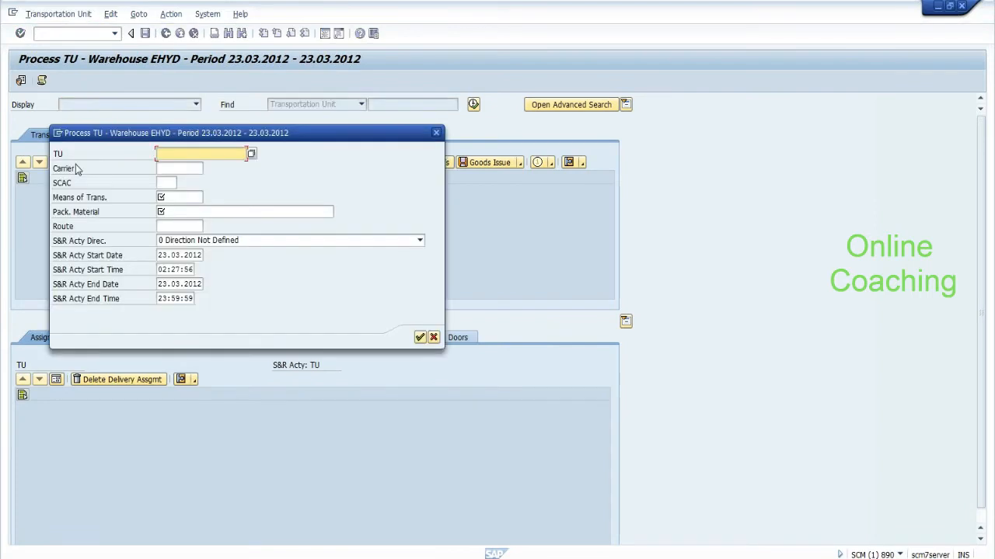
Create a transportation unit with means of transport MTR and packaging material EWM-TU, and save it
click(179, 197)
click(179, 197)
click(177, 210)
click(222, 212)
click(222, 212)
click(224, 225)
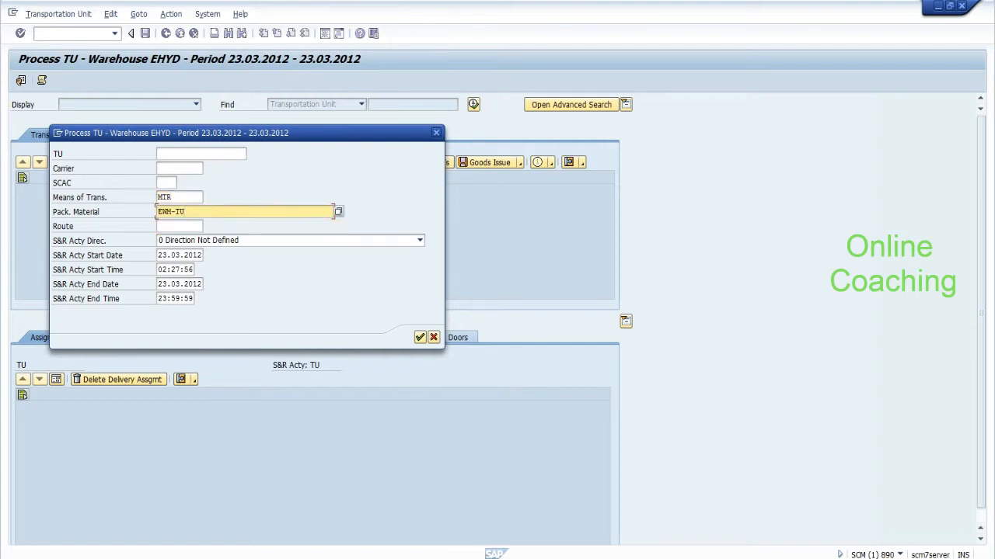
click(420, 337)
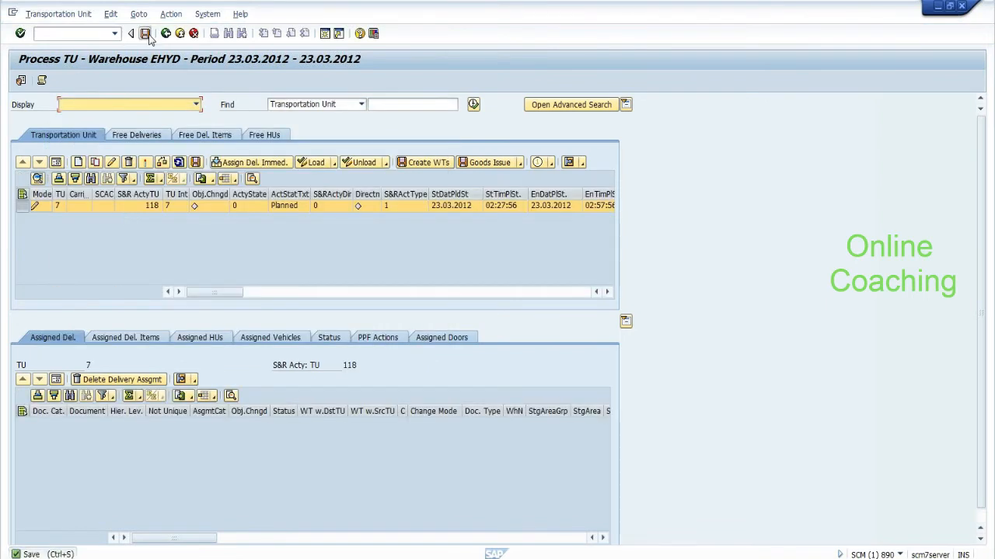
click(145, 33)
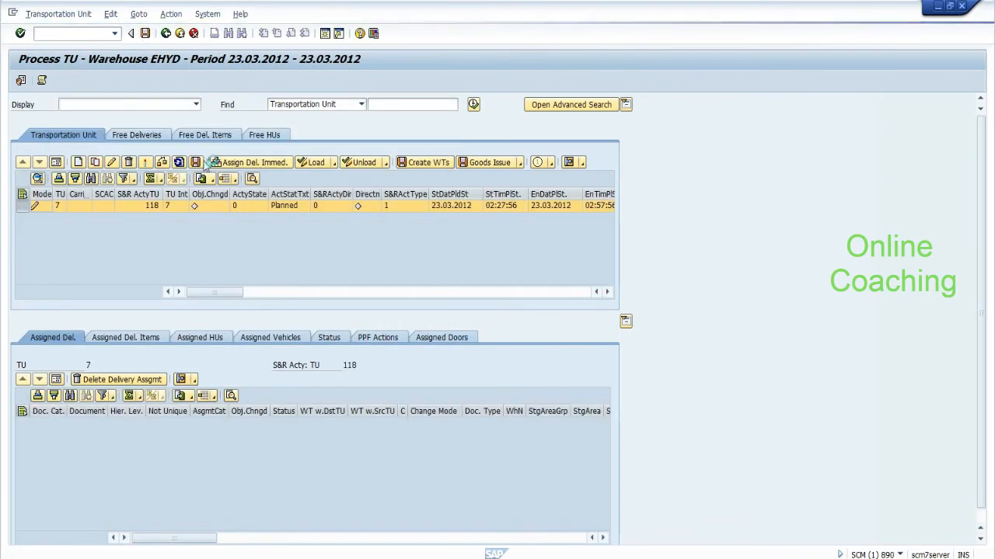
Try to assign unassigned inbound deliveries of warehouse EHYD to the new transportation unit immediately, and review the log messages
click(247, 163)
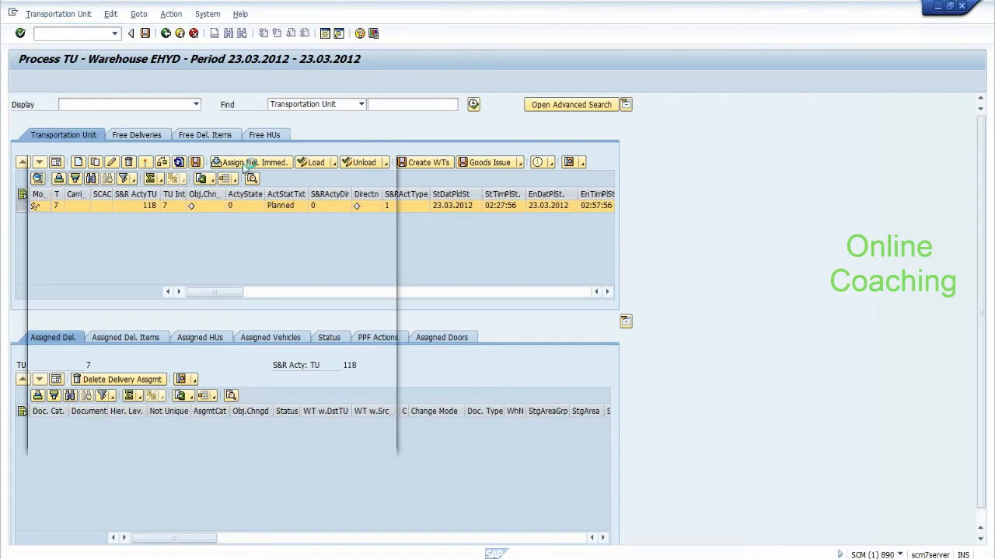
click(332, 439)
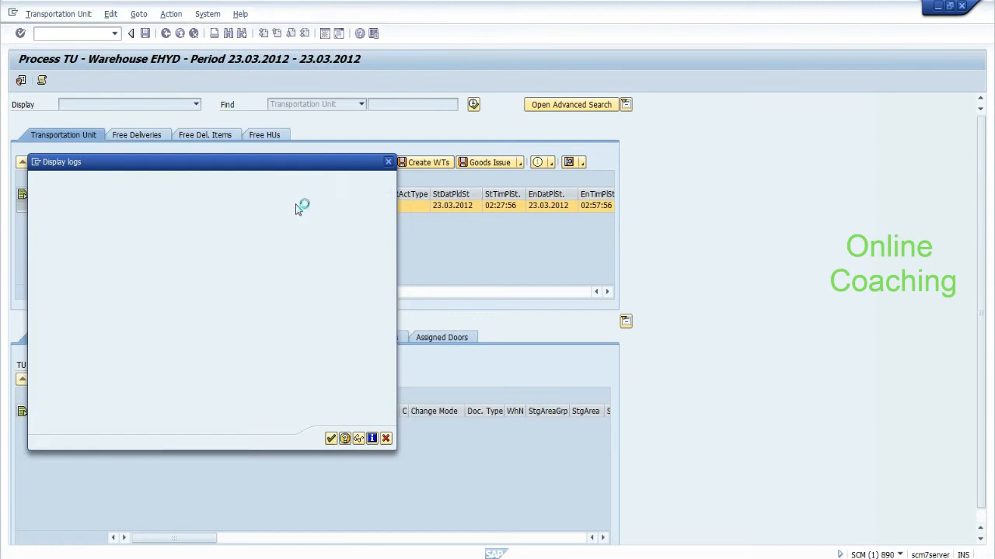
click(231, 165)
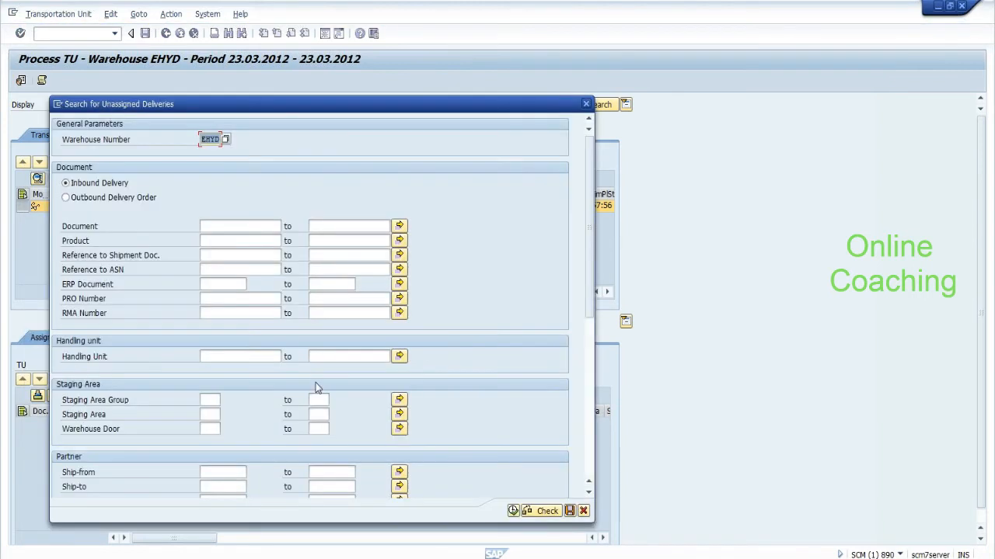
click(513, 510)
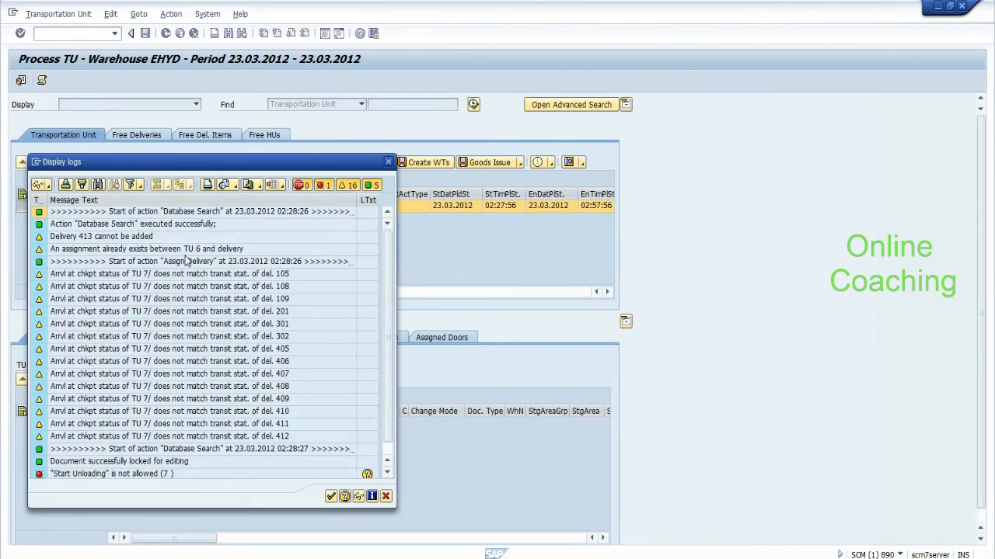
click(388, 462)
click(387, 464)
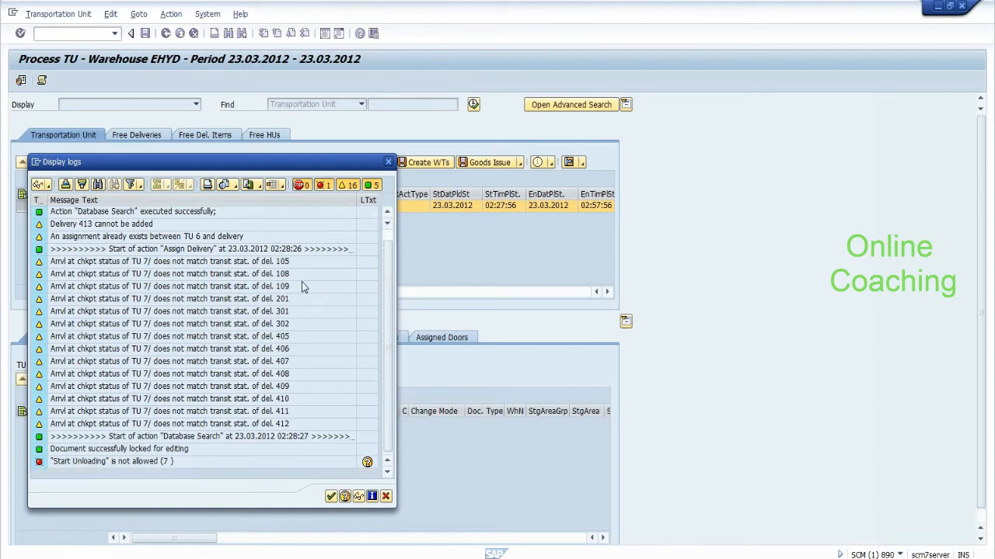
click(289, 426)
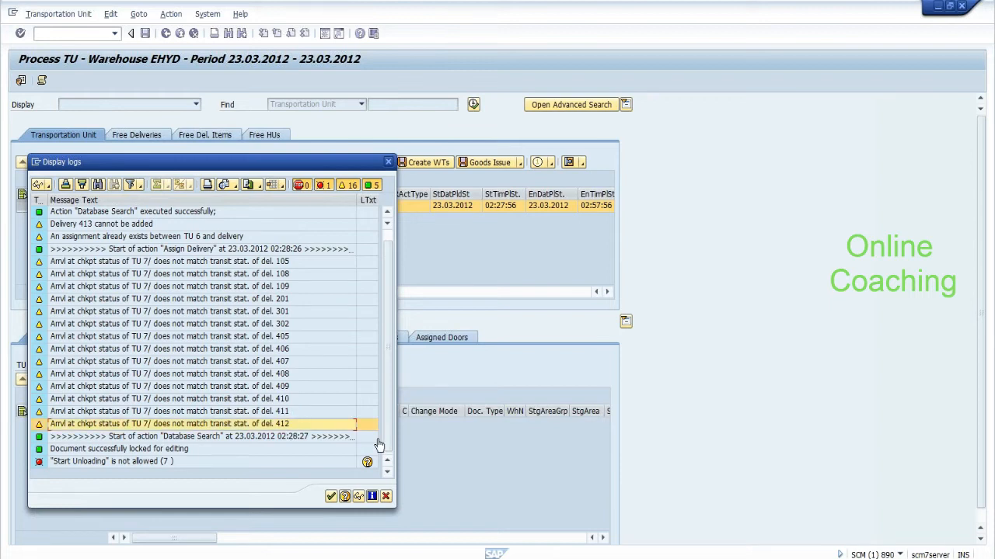
click(386, 498)
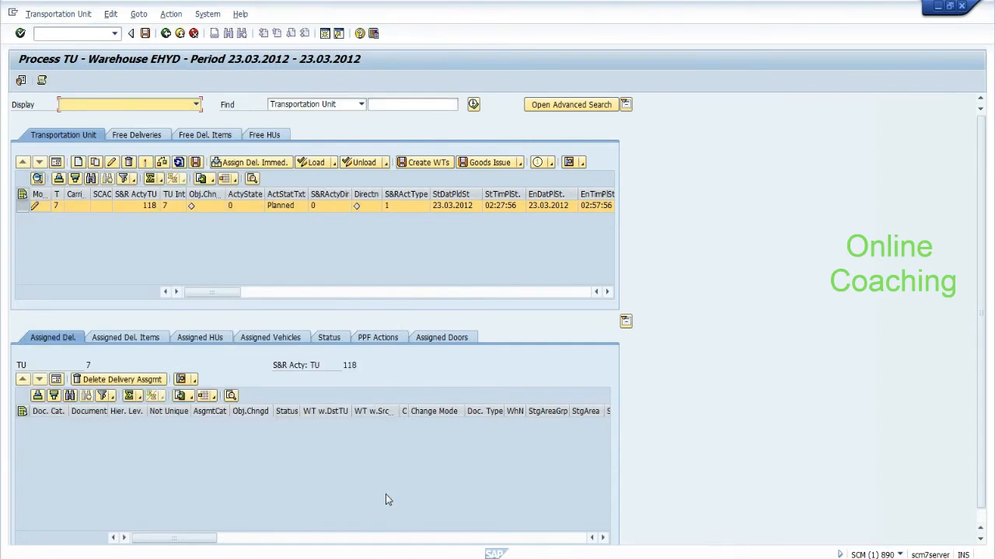
Activate the transportation unit's shipping and receiving activity, save it, and close the log
click(145, 35)
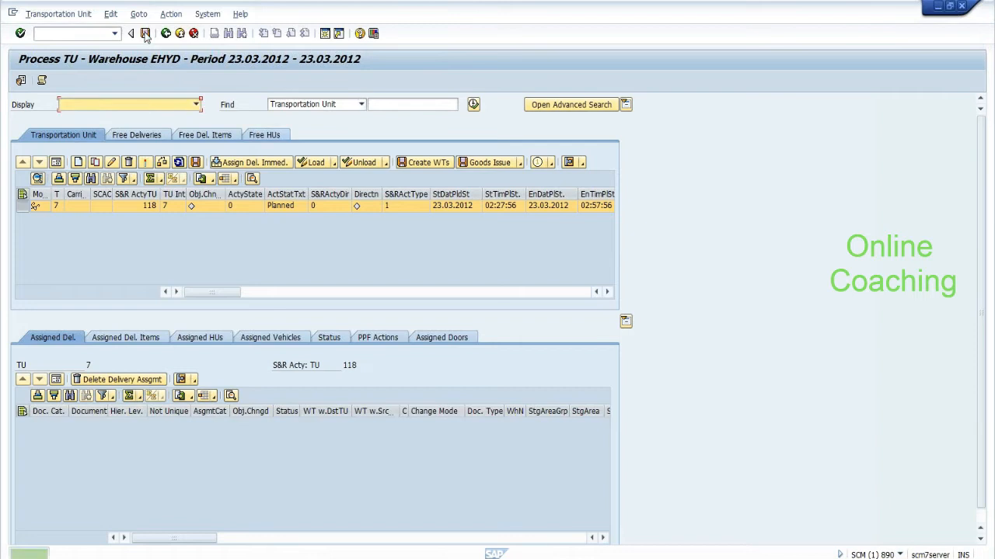
click(146, 167)
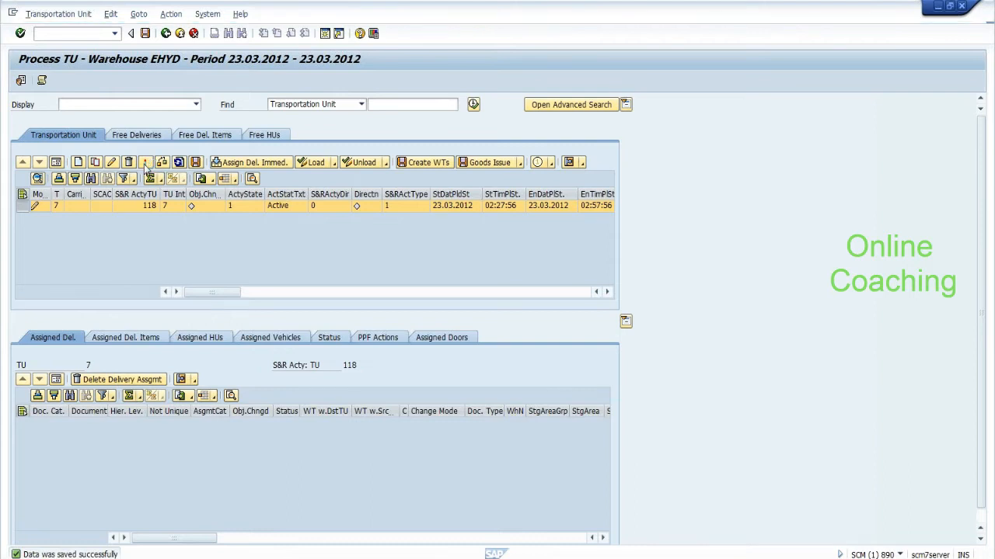
click(284, 210)
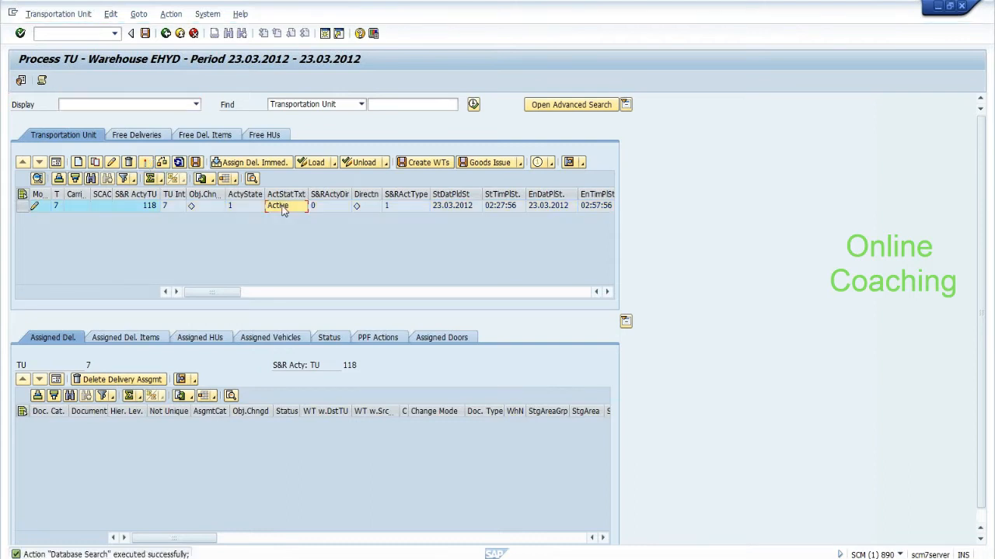
click(145, 34)
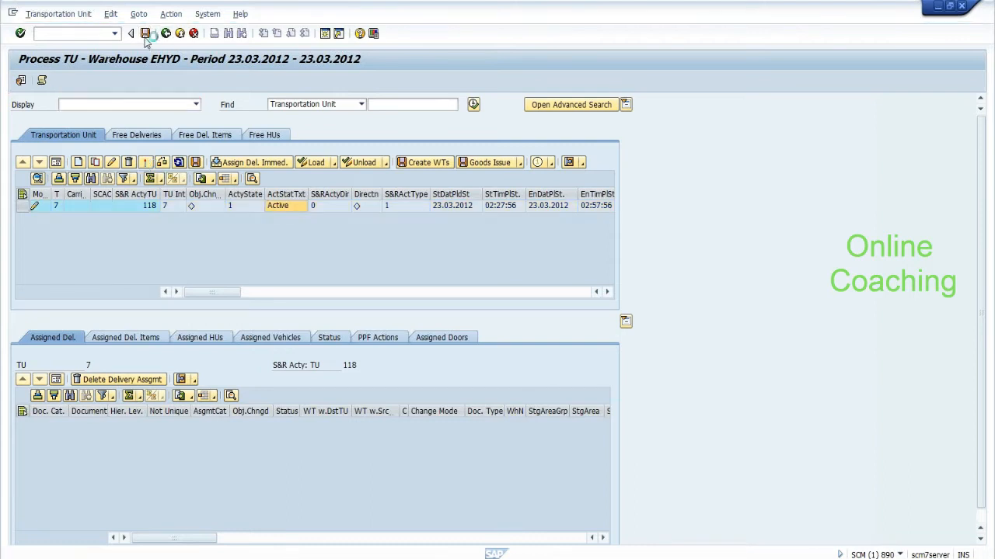
click(24, 209)
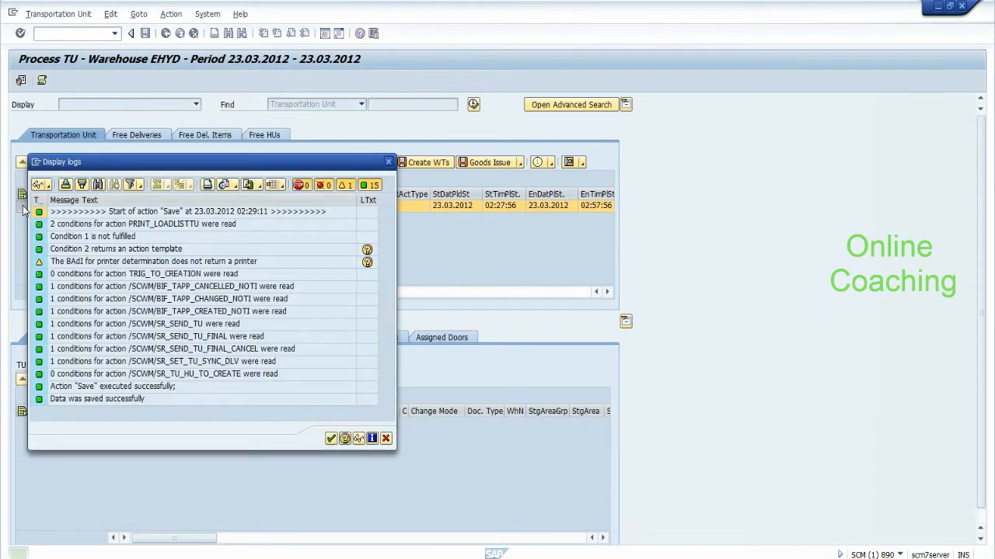
click(331, 438)
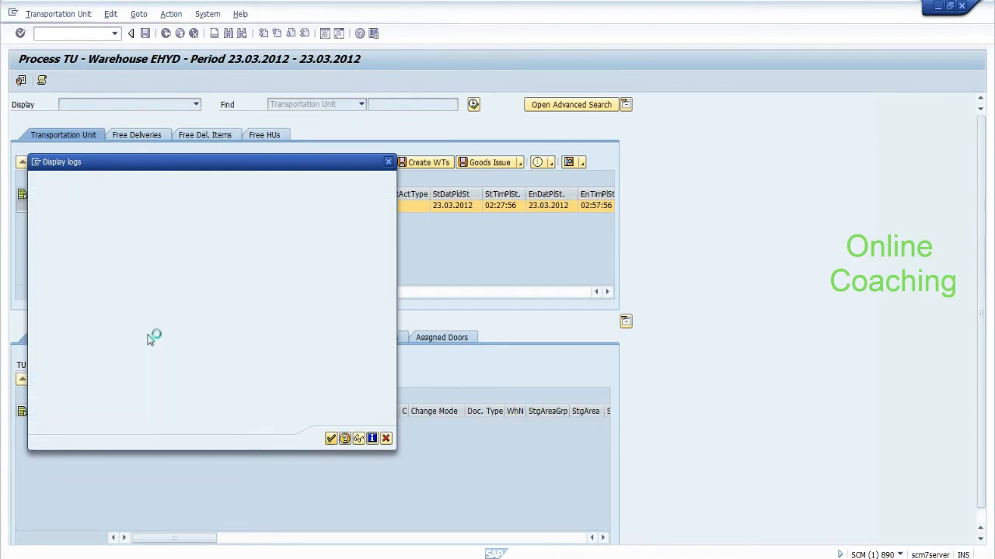
Assign warehouse door DOR2 of warehouse EHYD to the transportation unit and save the door assignment
click(452, 337)
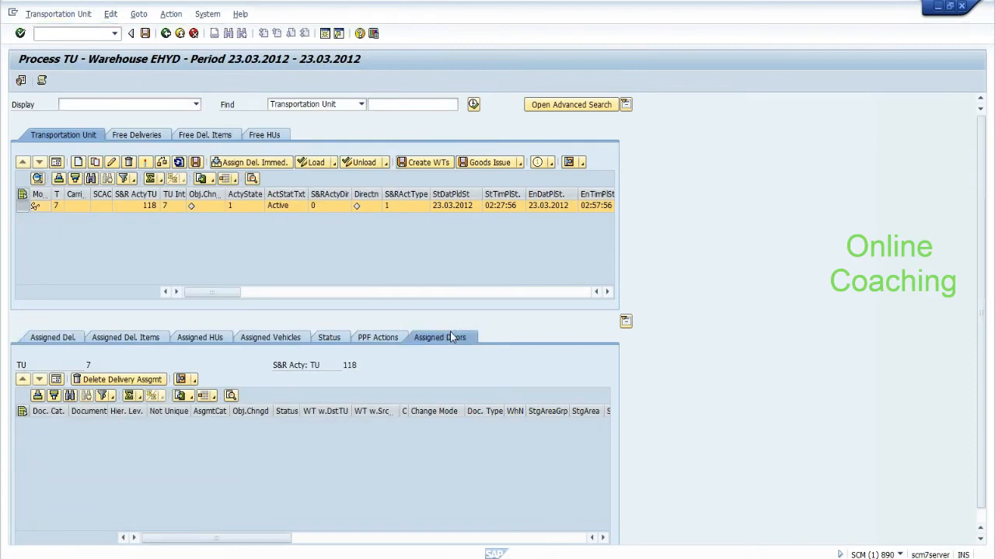
click(116, 380)
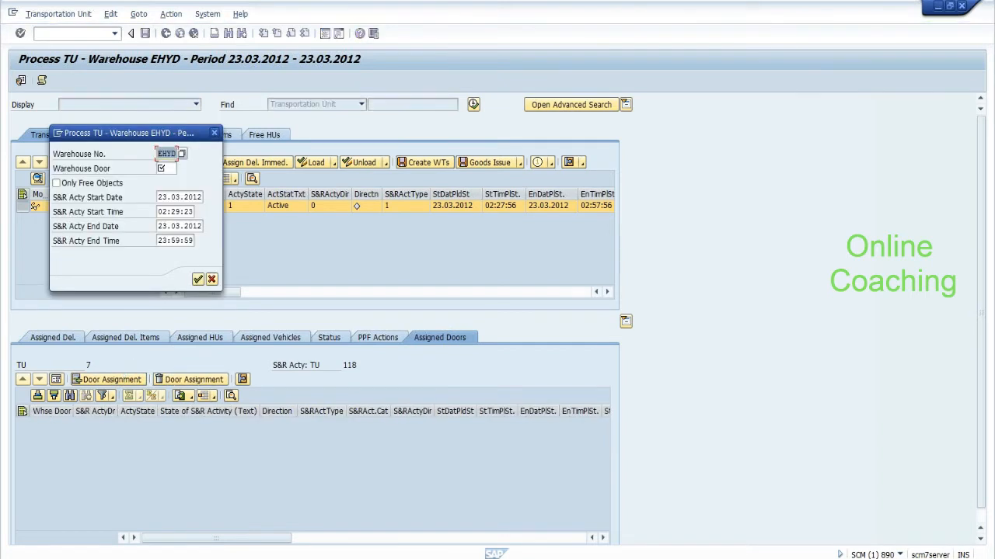
key(Tab)
text(DOR2)
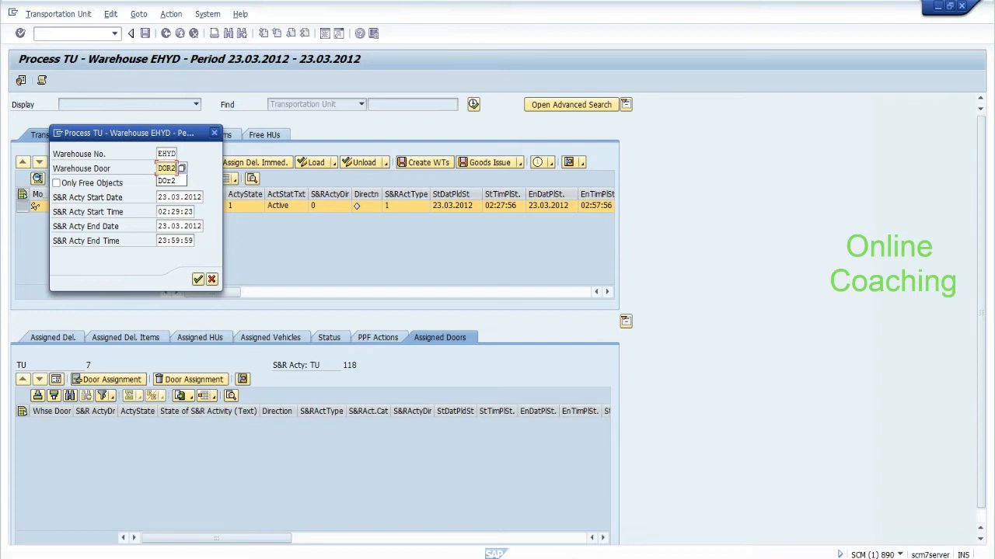
click(198, 280)
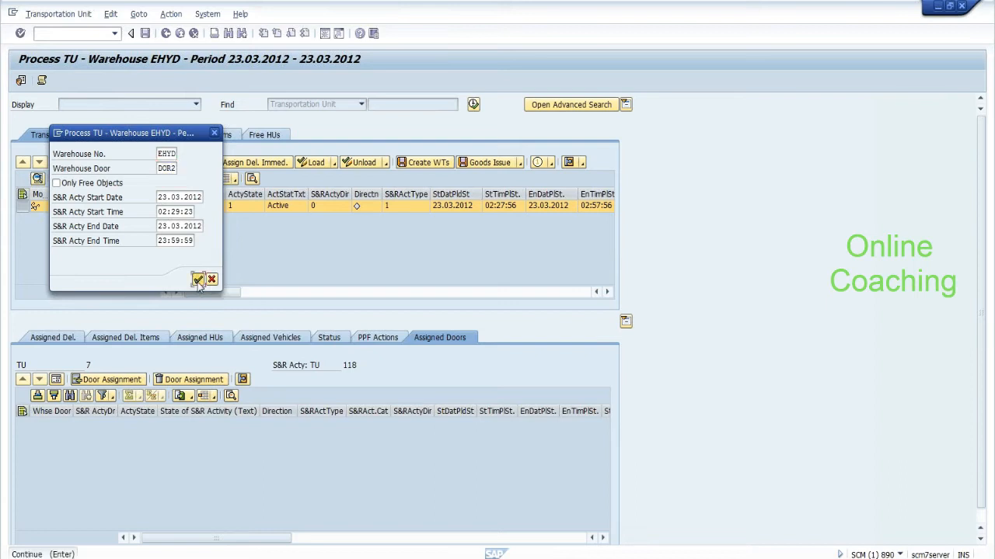
click(198, 280)
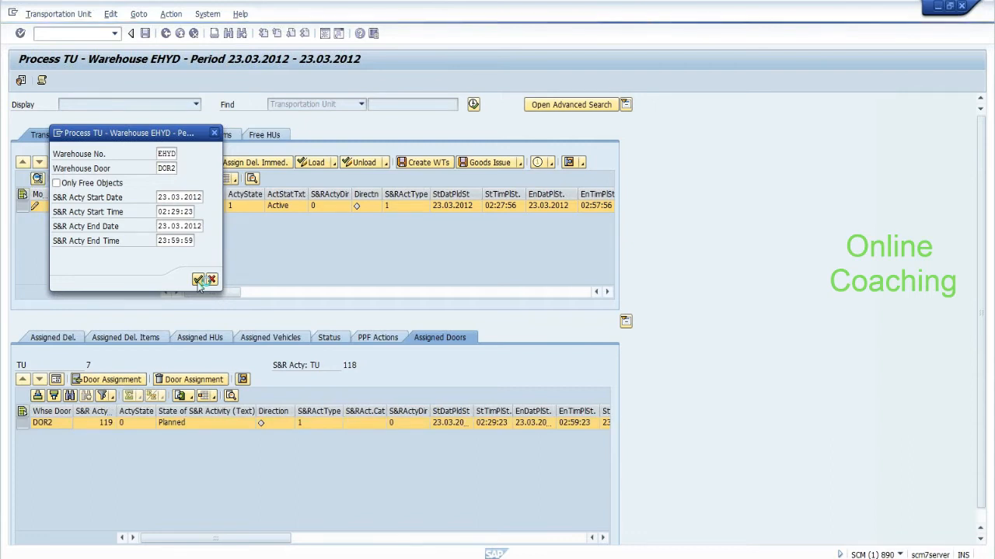
click(144, 34)
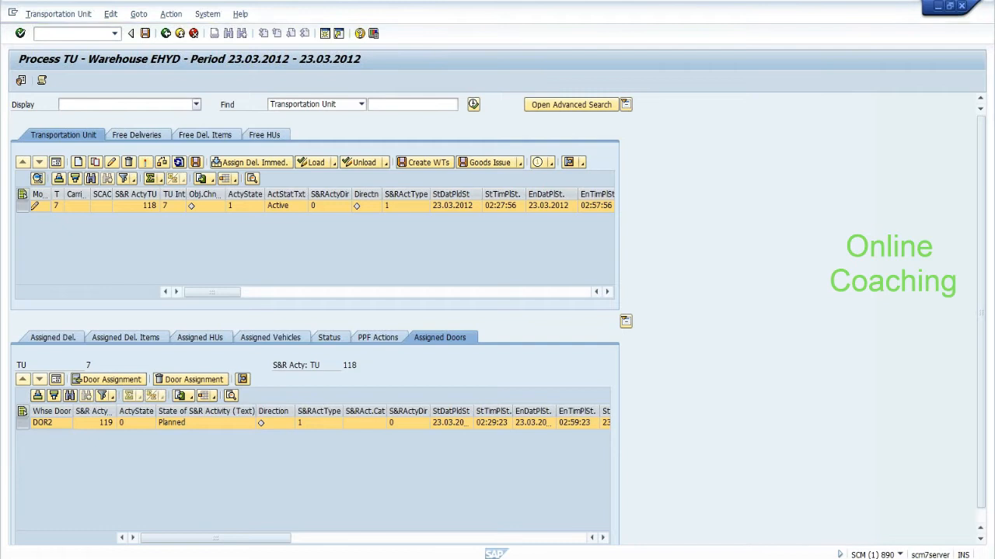
Switch to the Notepad notes and review the yard setup lines from storage type to the checkpoint links
key(alt+Tab)
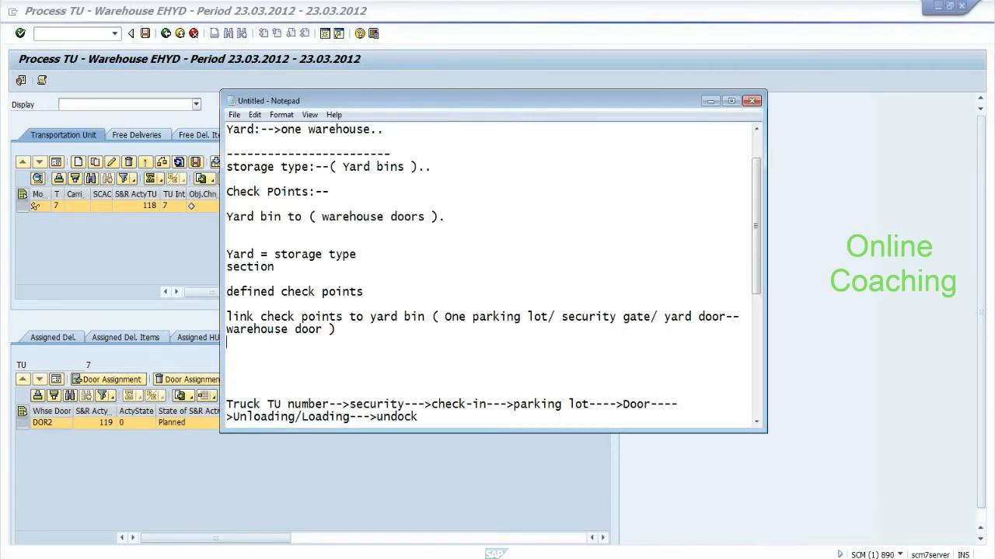
drag(226, 254, 343, 329)
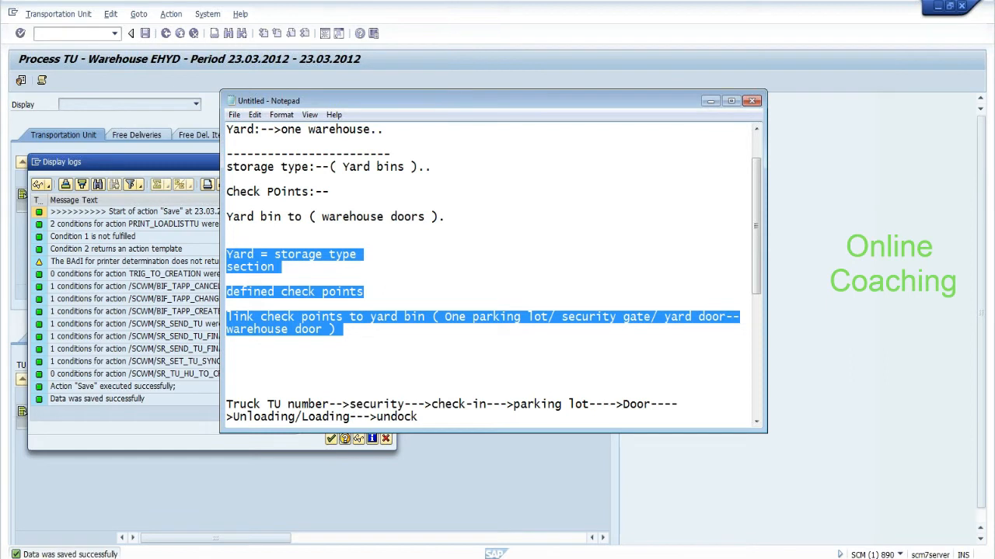
drag(227, 167, 344, 329)
click(343, 330)
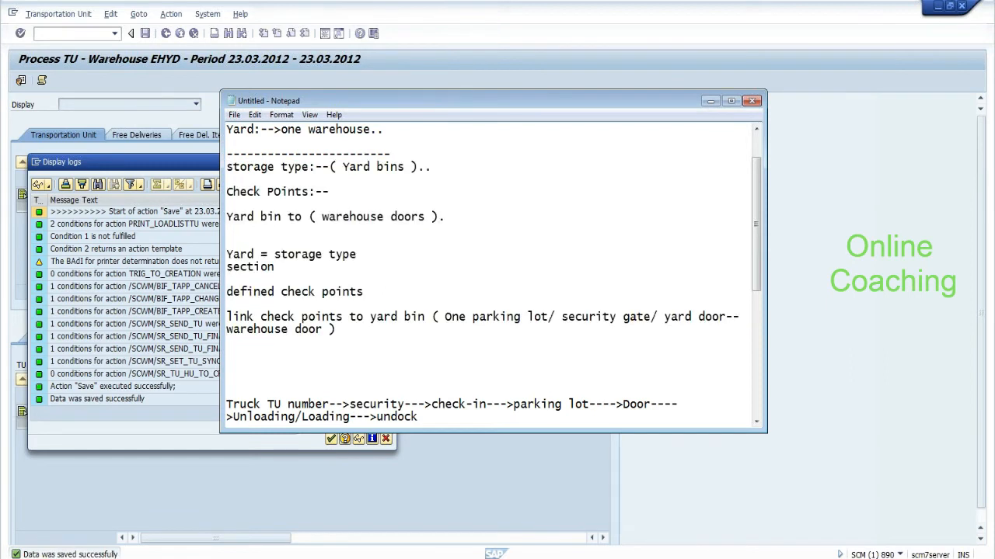
Add the lines "/scwm/tu:--" and "assigned to door..." below the yard setup notes, then return to SAP and close the save log
key(Return)
key(Return)
key(Return)
text(/dv)
key(BackSpace)
key(BackSpace)
text(s)
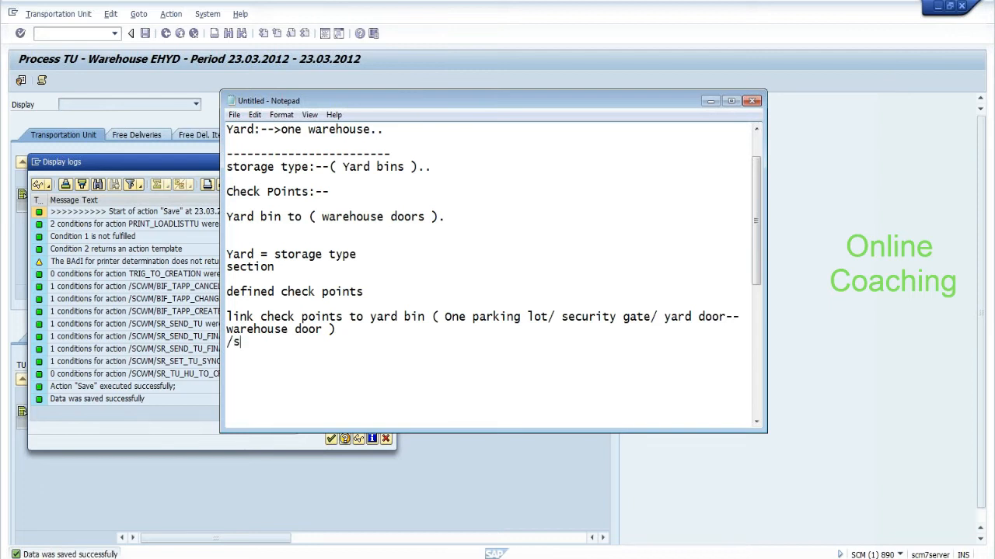
text(cwm/tu:--)
key(Return)
key(Return)
text(assign)
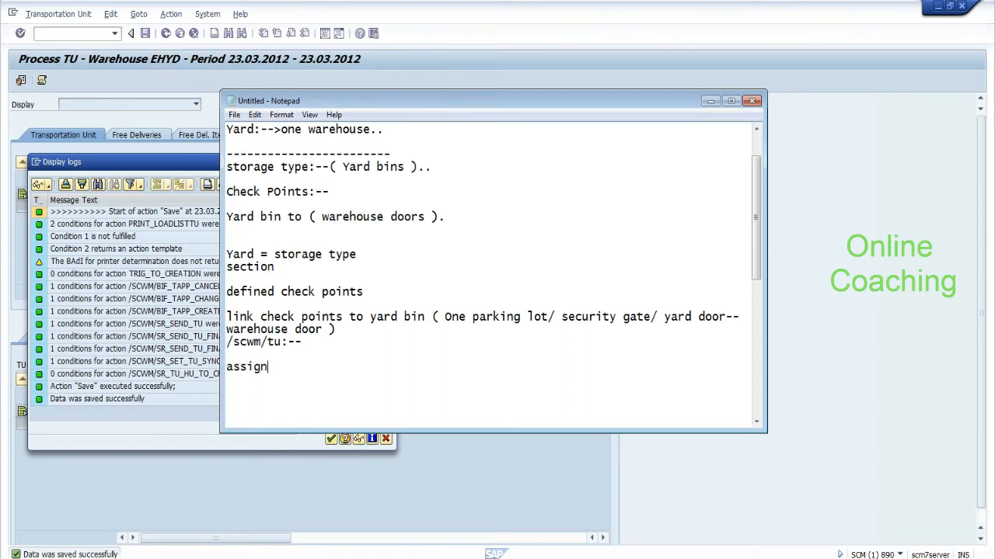
text(ed to door...)
click(184, 394)
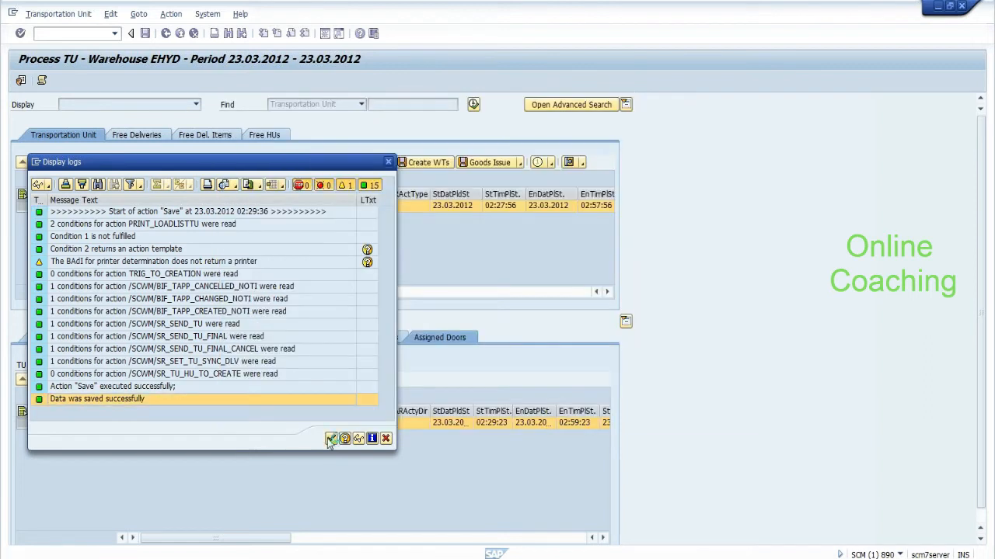
click(331, 438)
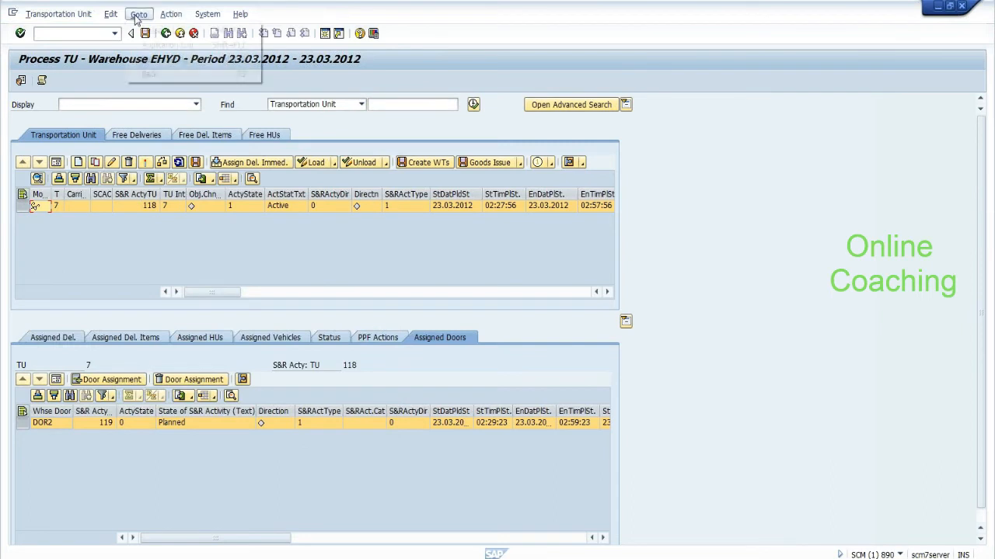
Try to post the transportation unit's arrival at the checkpoint with Arrival + Save, and save again
click(171, 14)
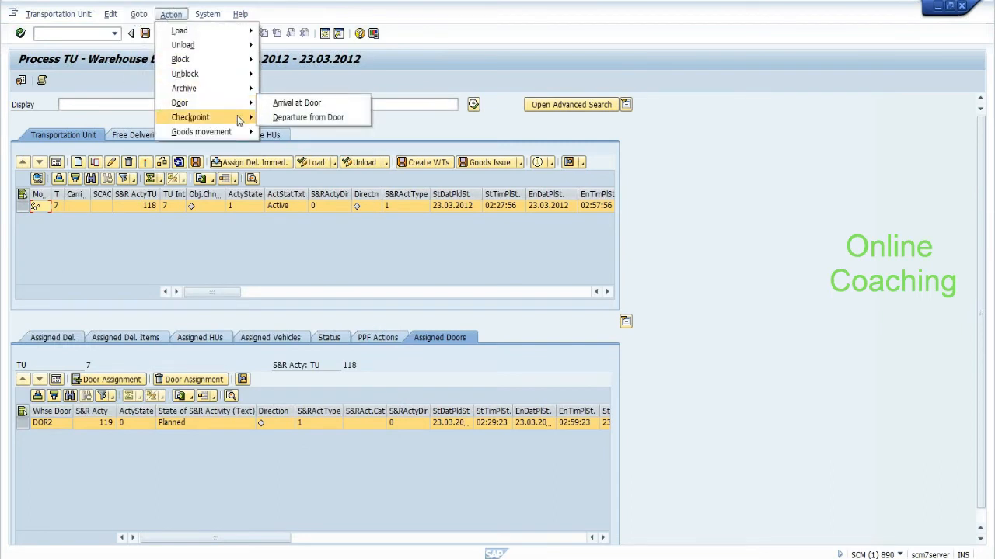
mouse_move(241, 118)
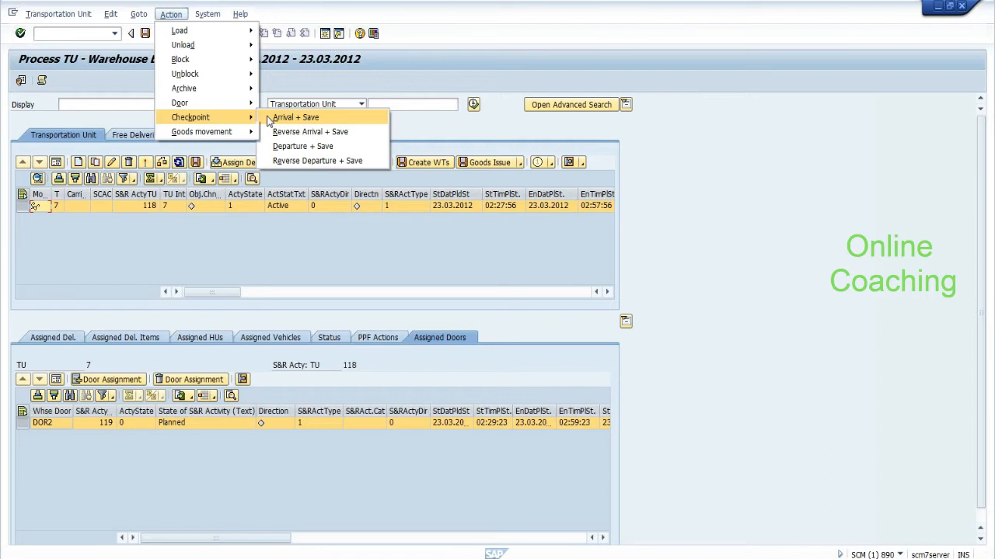
click(295, 118)
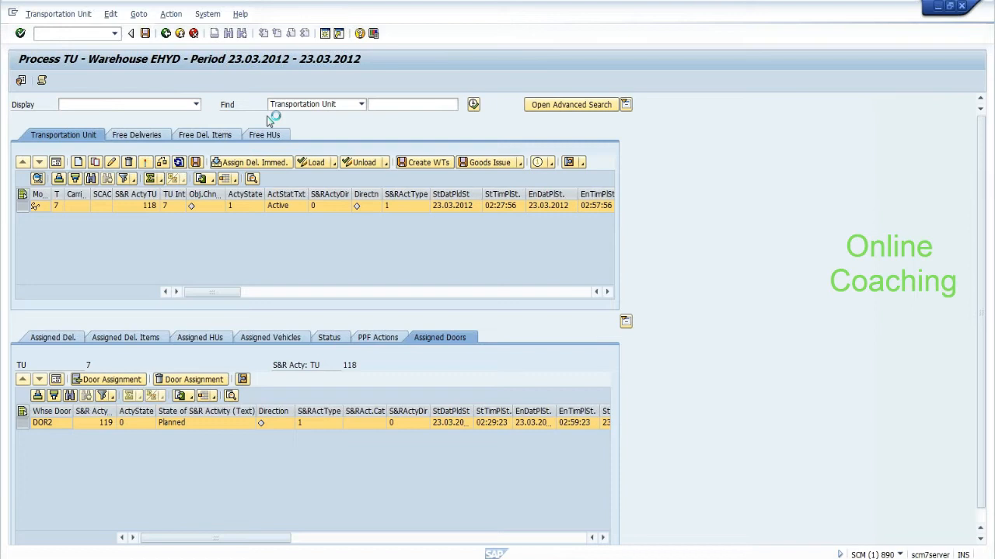
click(168, 217)
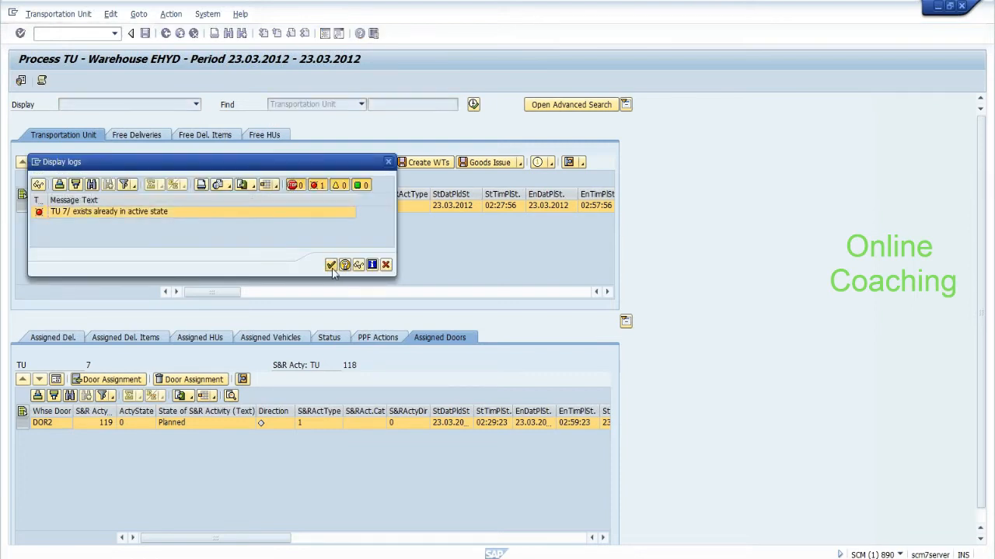
click(330, 266)
click(145, 35)
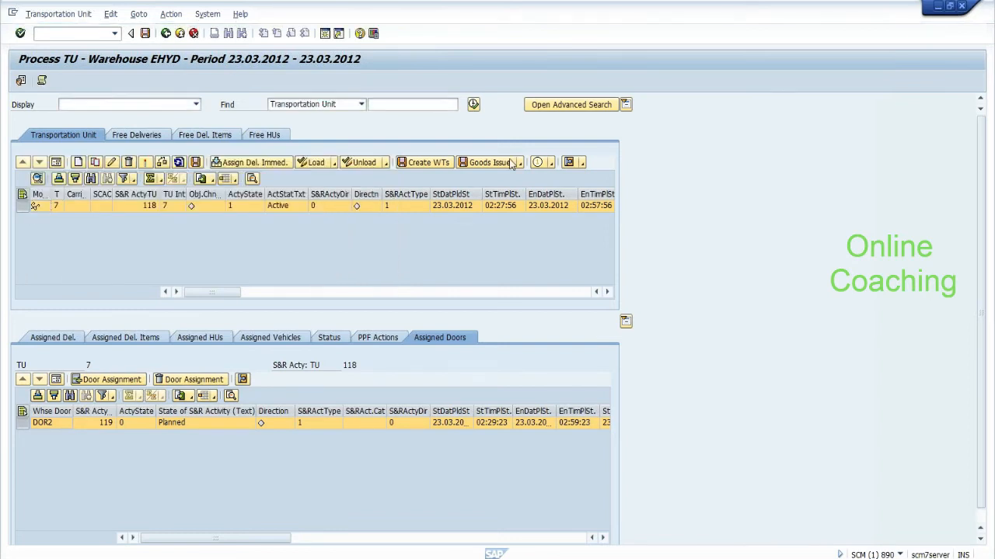
Open the yard movements of the transportation unit, show its warehouse task data as a form, and check the default values without changing them
click(581, 163)
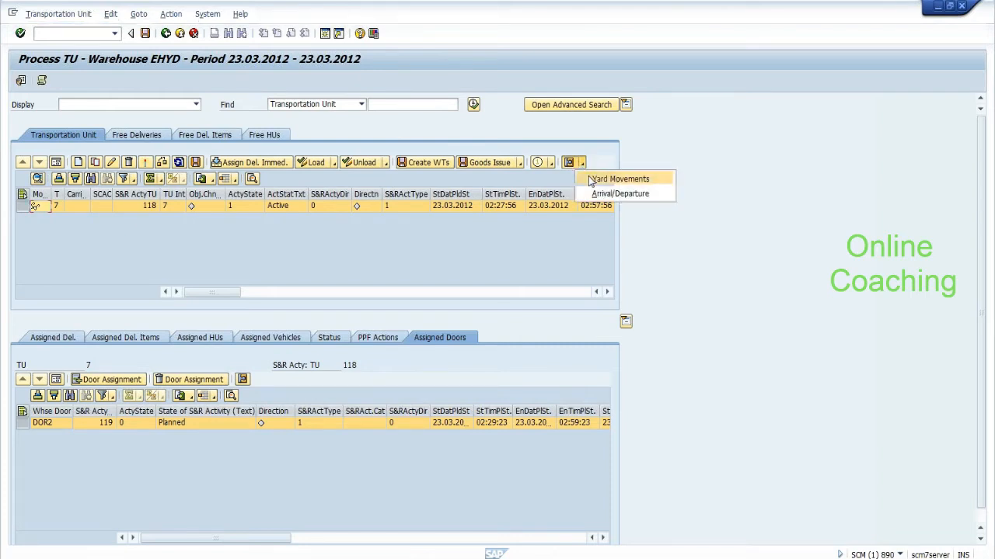
click(590, 180)
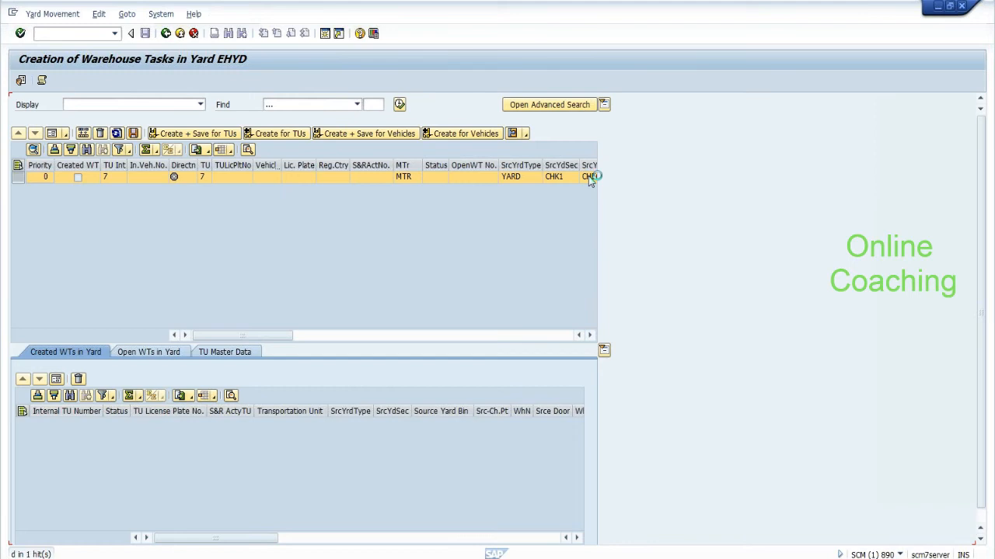
click(52, 133)
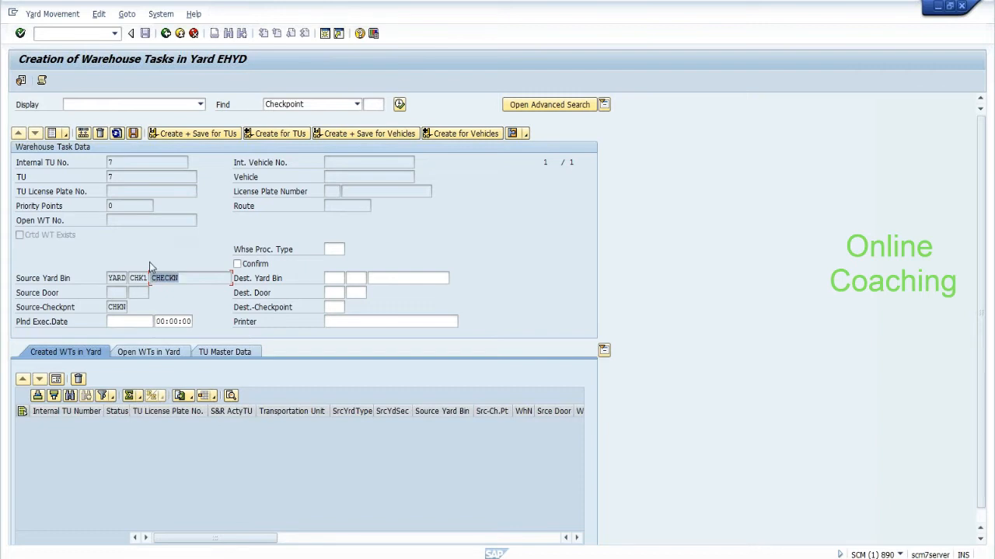
click(21, 81)
click(136, 185)
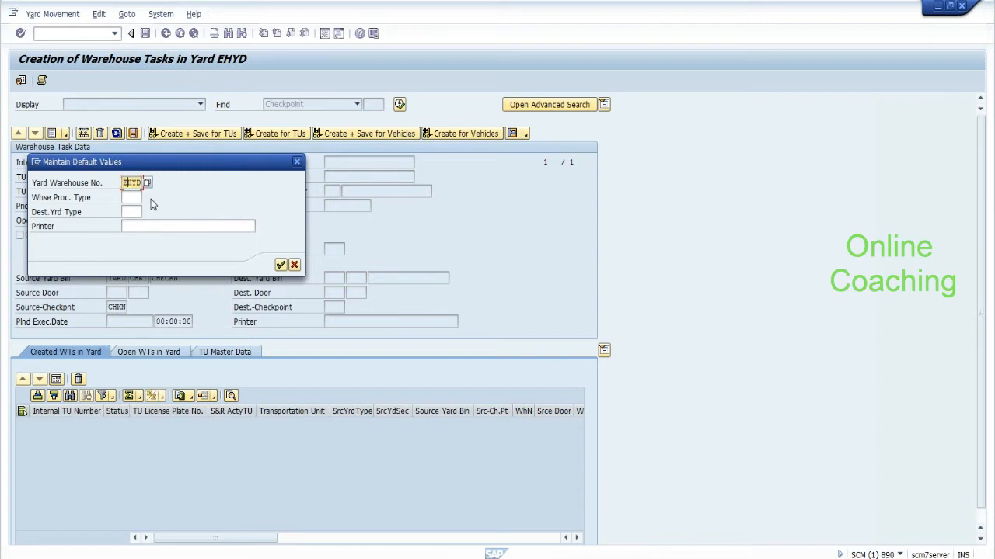
click(295, 265)
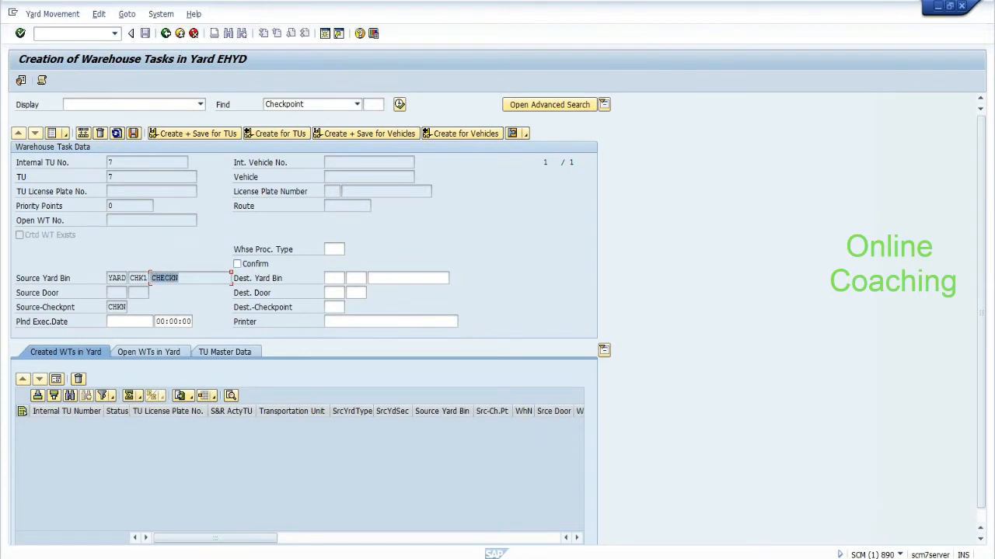
Switch to Notepad and add the lines "From Check point to Dor2" and "check point to yard bin" below the "/scwm/tu:--" line
key(alt+Tab)
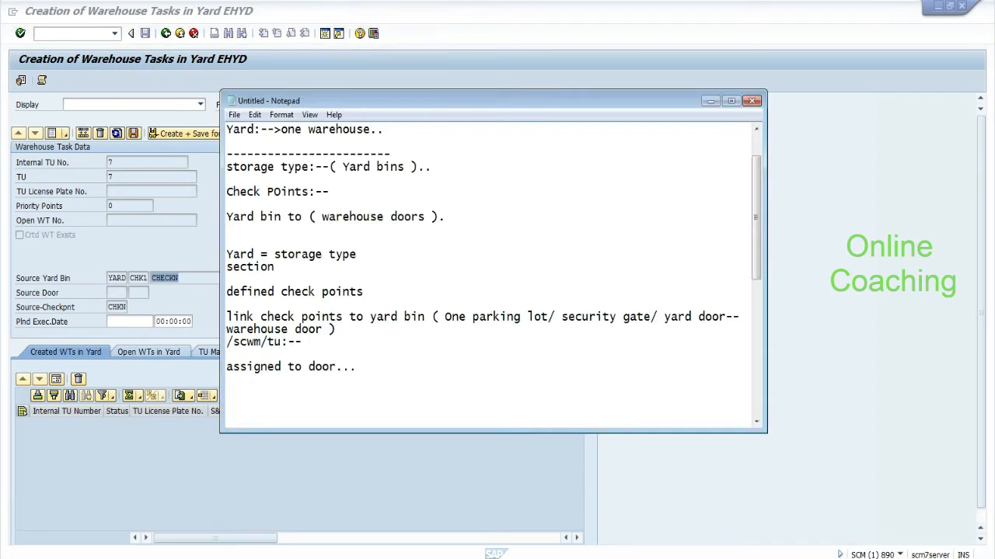
key(Return)
key(Return)
text(From Check point to)
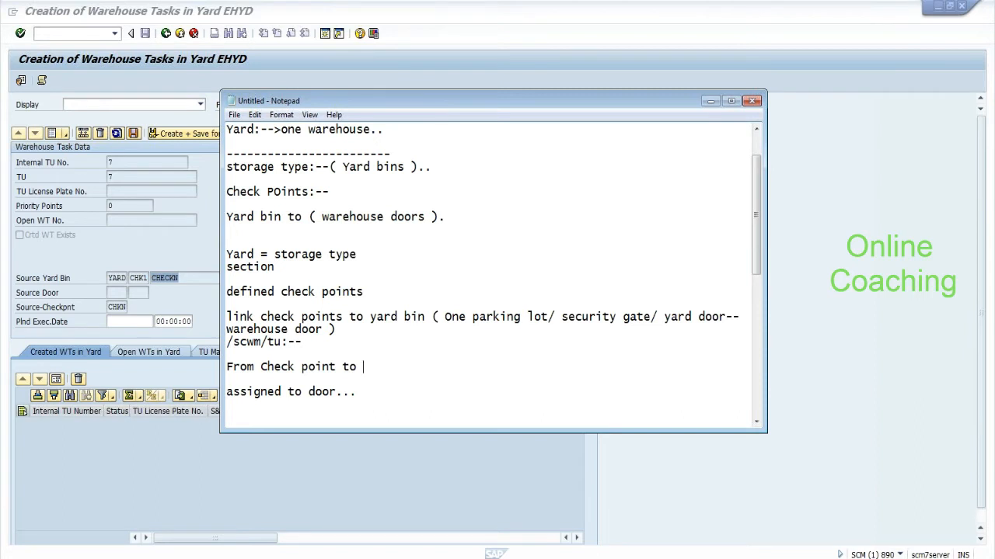
text(Dor2)
key(Return)
text(check point to)
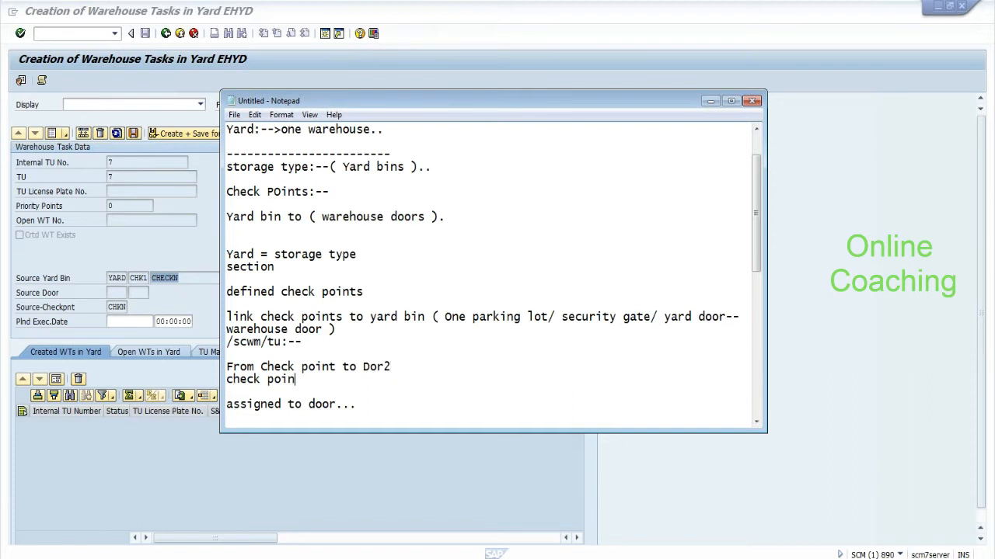
text( yard bin)
Move the line "From Check point to Dor2" below "check point to yard bin" with blank lines between them, then return to SAP
mouse_move(227, 379)
mouse_down()
mouse_move(385, 379)
mouse_move(227, 367)
mouse_up()
mouse_move(391, 367)
mouse_down()
mouse_move(322, 367)
mouse_move(391, 366)
mouse_up()
key(ctrl+c)
key(BackSpace)
key(BackSpace)
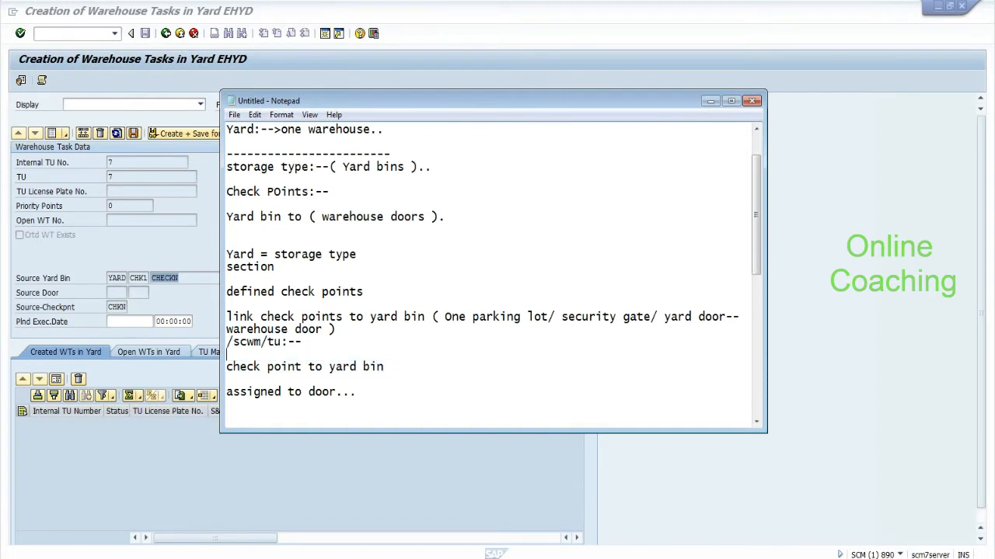
key(Return)
key(Return)
key(Return)
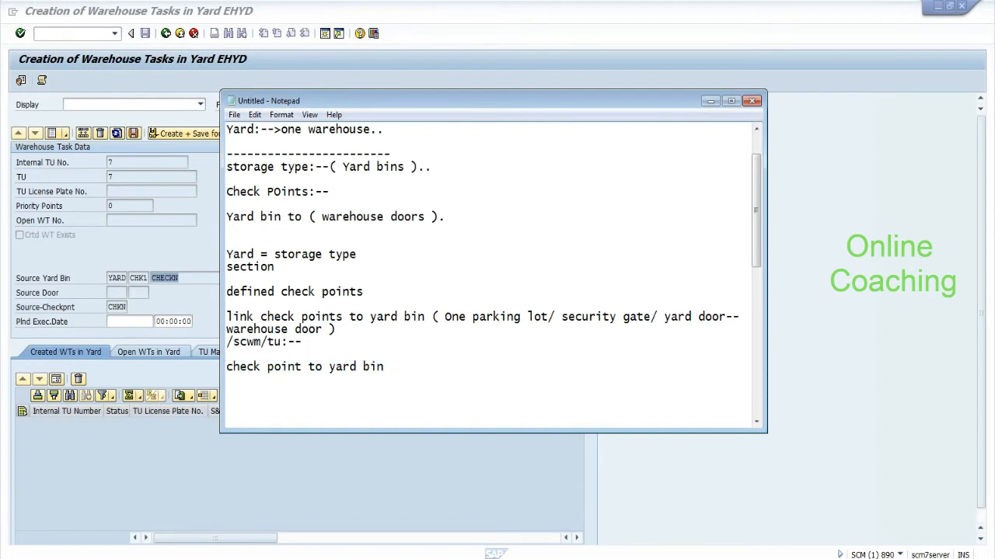
key(ctrl+v)
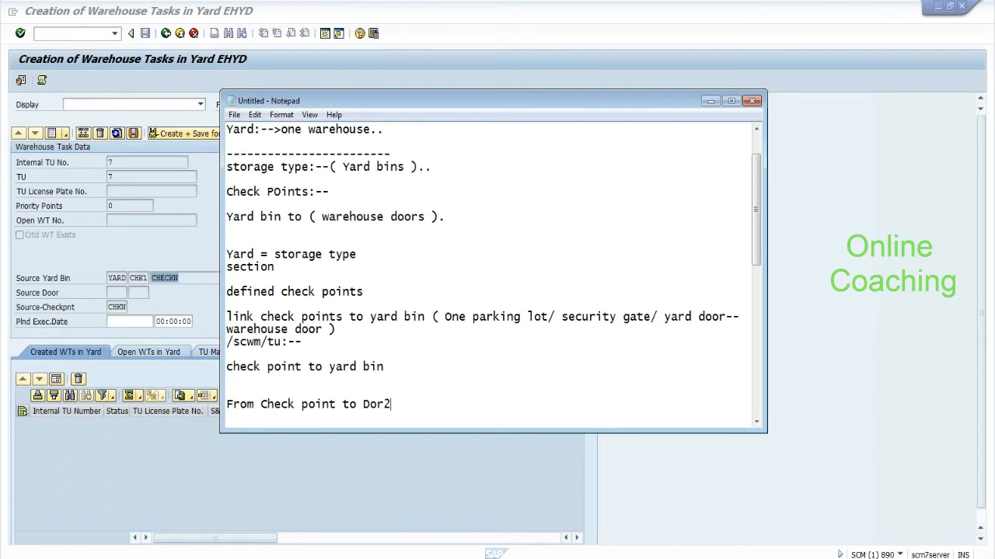
key(alt+Tab)
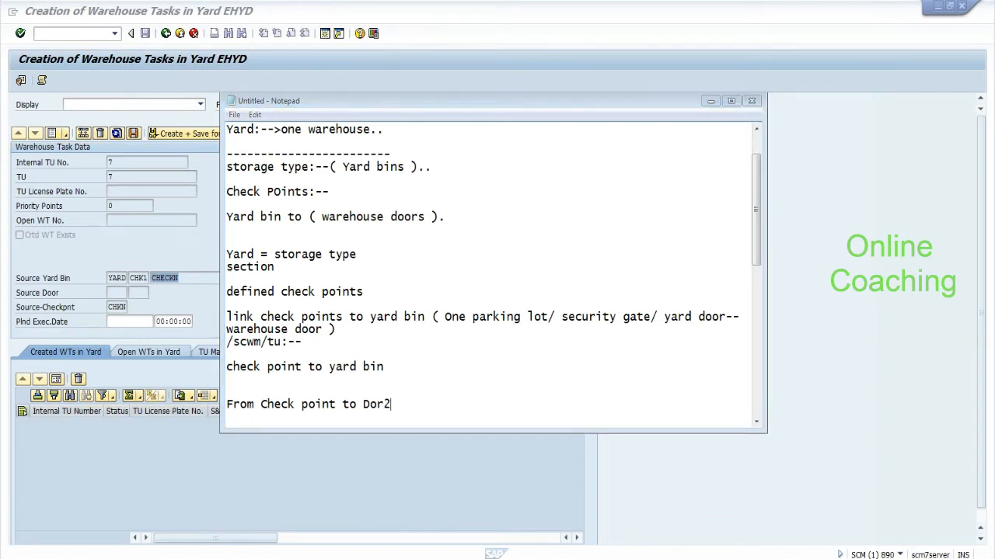
Try CHECKS as the destination yard bin, dismiss the log, and choose bin CHKS of storage type YARD, section CHK2, instead
click(408, 279)
text(checko)
key(Return)
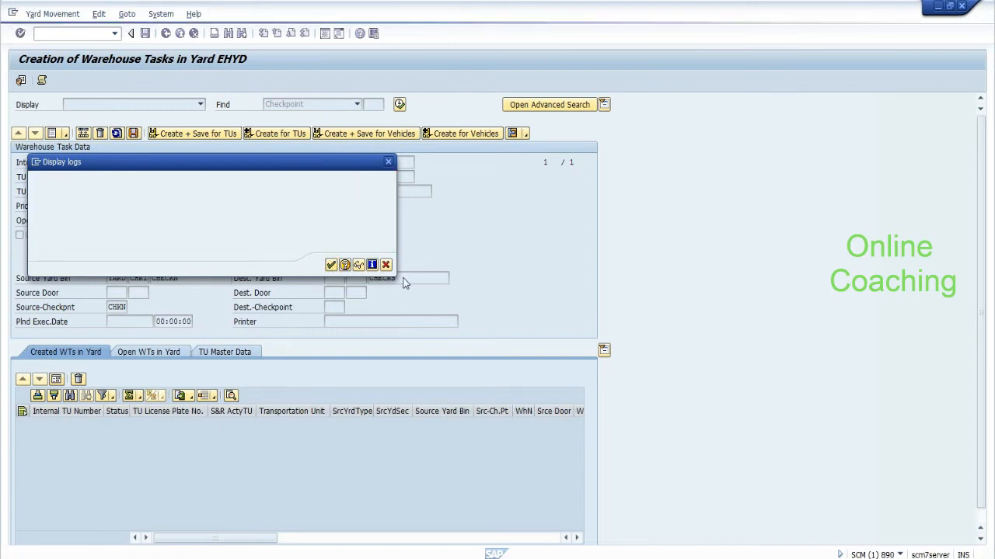
click(330, 265)
click(455, 278)
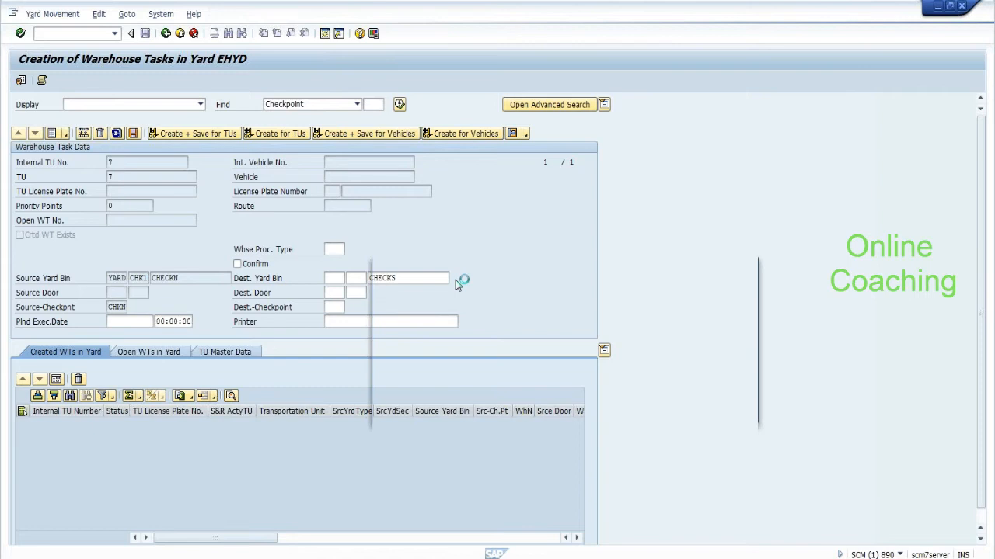
click(387, 334)
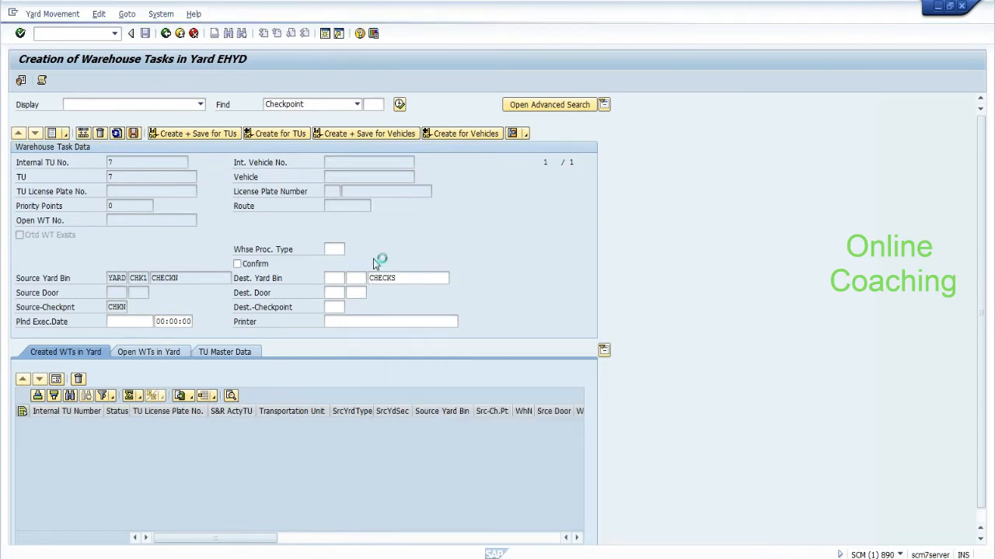
Set the warehouse process type to 9999, then create and save the yard warehouse task for the transportation unit
click(334, 248)
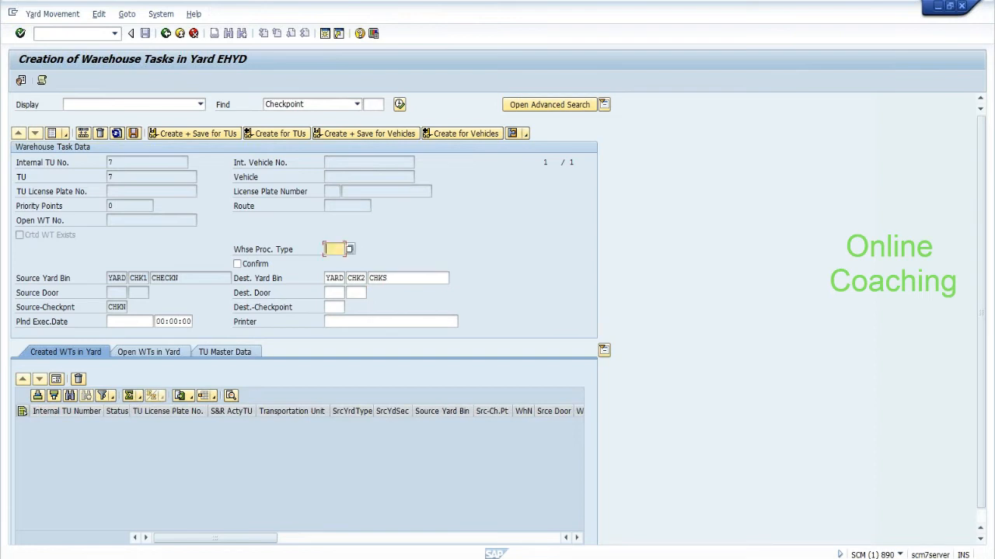
text(9999)
key(Return)
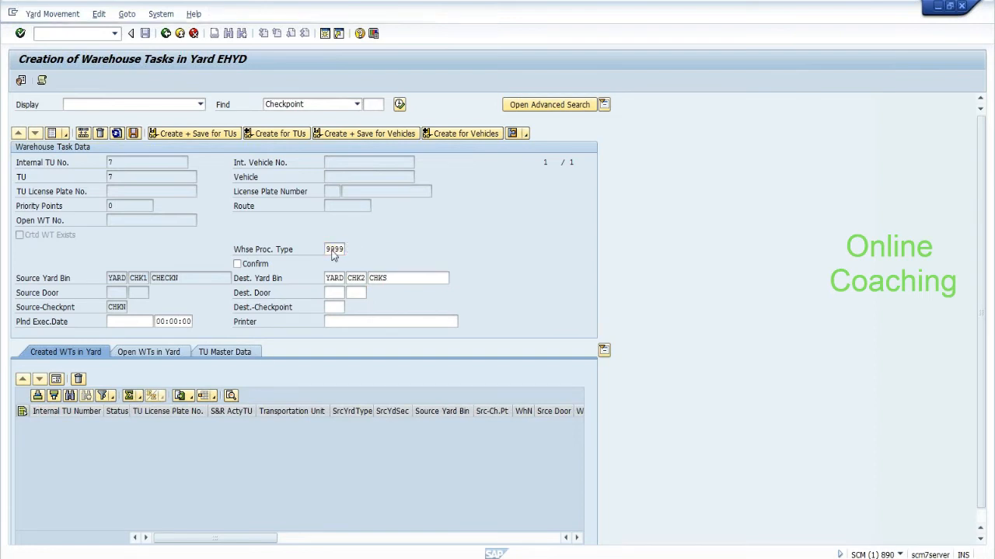
click(208, 138)
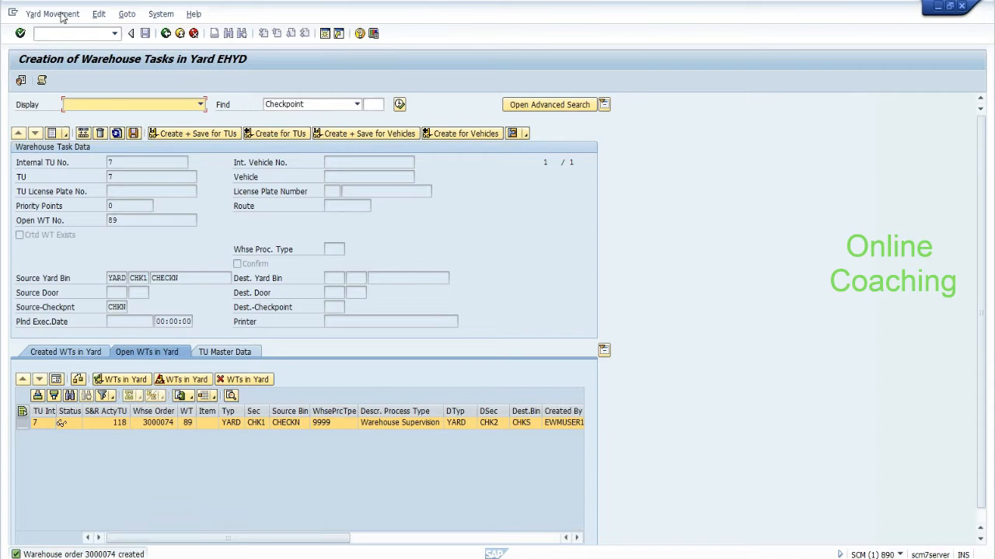
Create a new session and start the warehouse monitor /scwm/mon for warehouse EHYD with monitor SAP
click(12, 14)
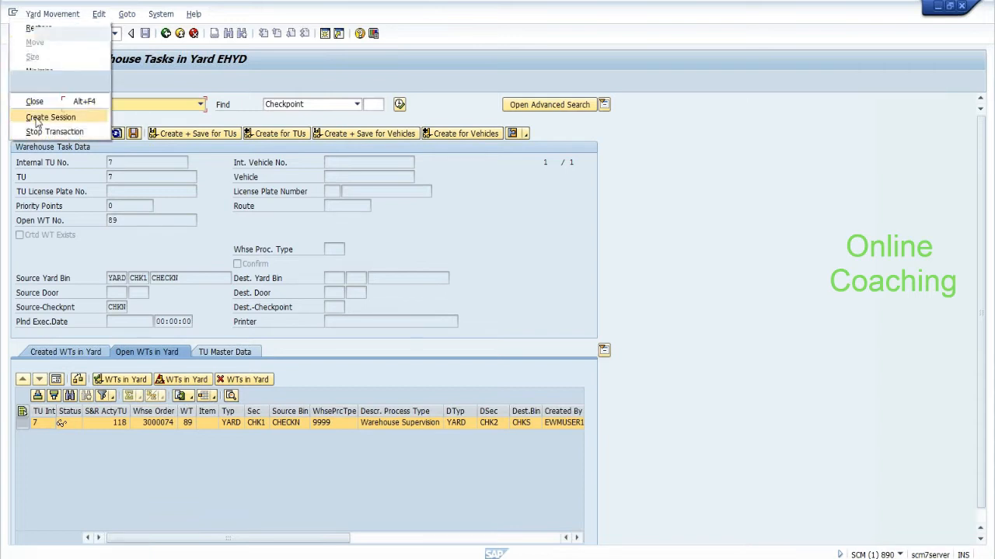
click(35, 116)
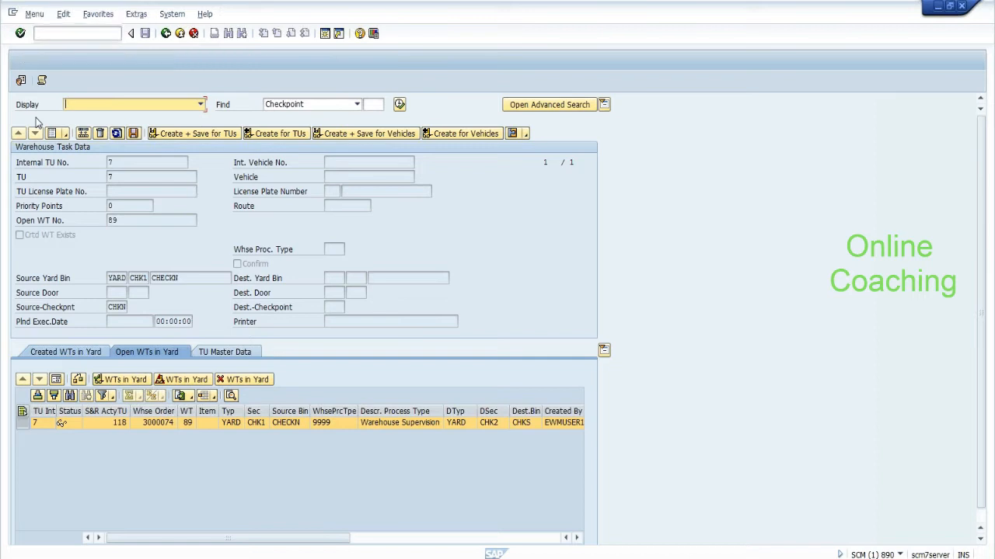
text(/n/scwm/mon)
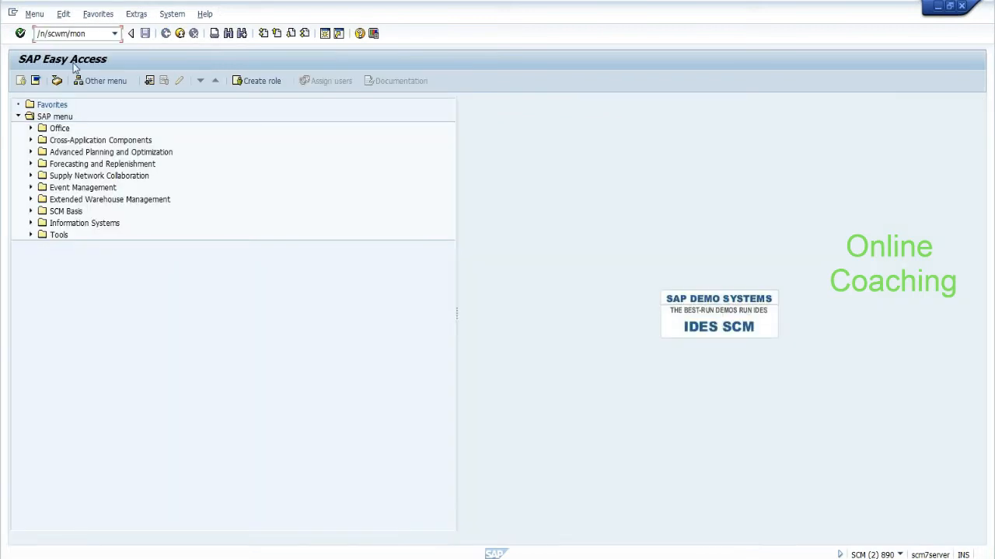
key(Return)
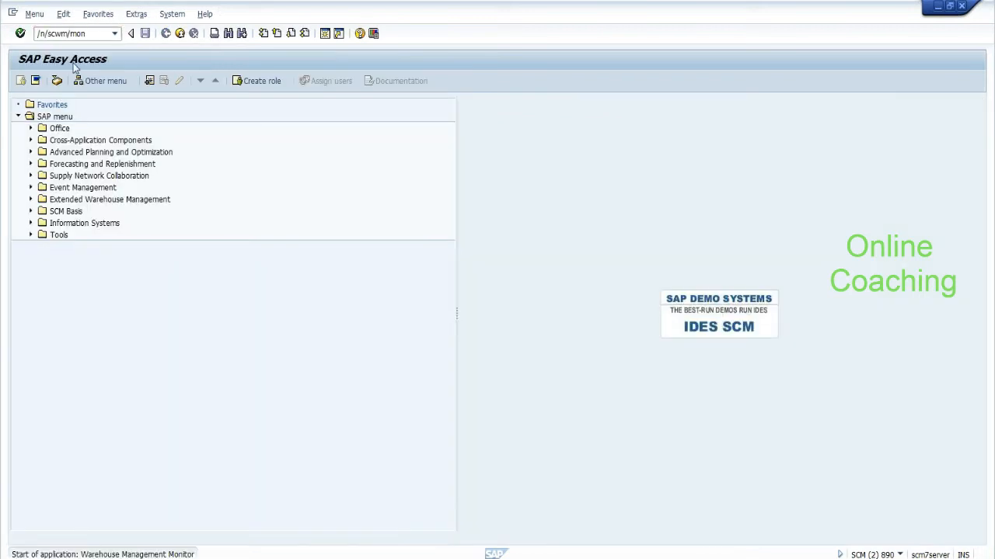
key(Tab)
text(sap)
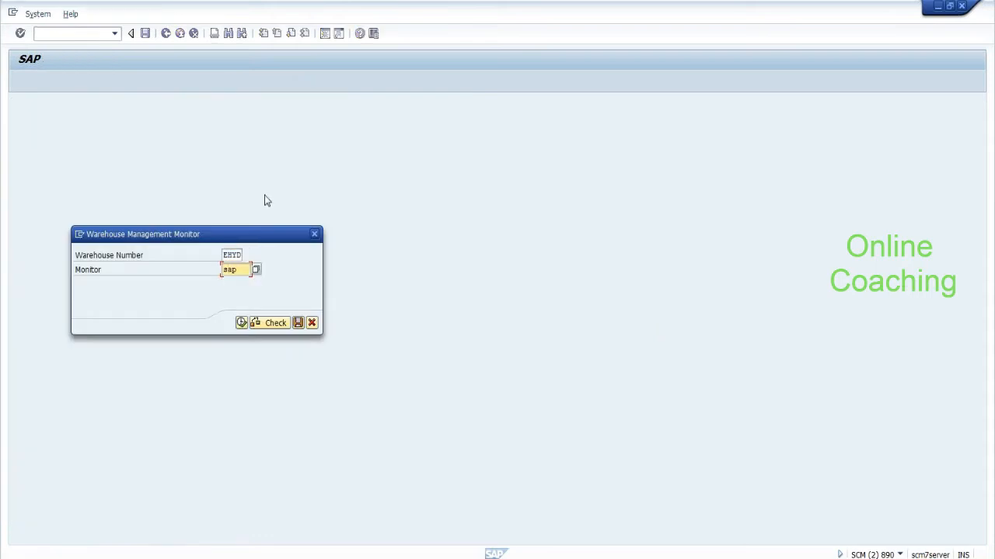
click(243, 324)
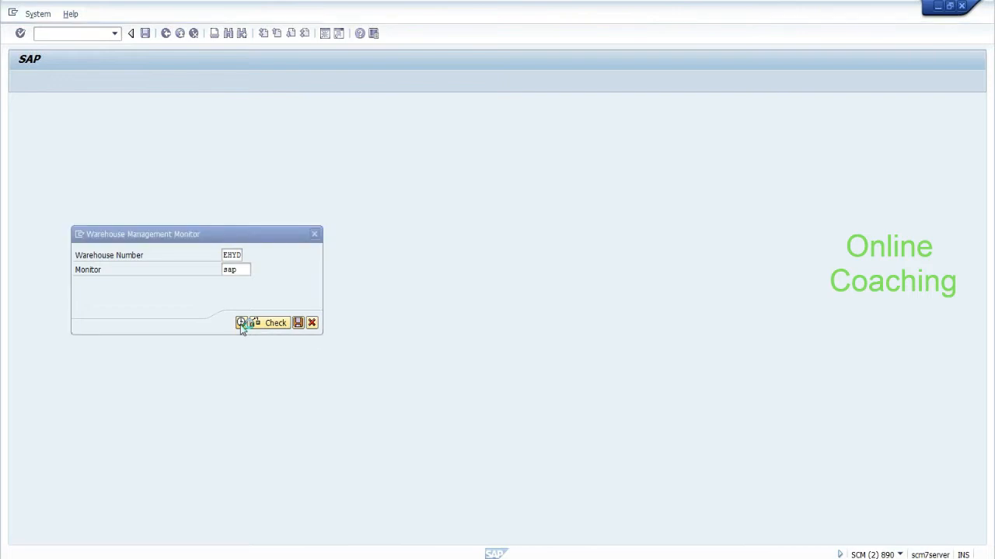
Expand the Documents node in the monitor and open the selection dialog for warehouse orders
click(18, 148)
click(18, 148)
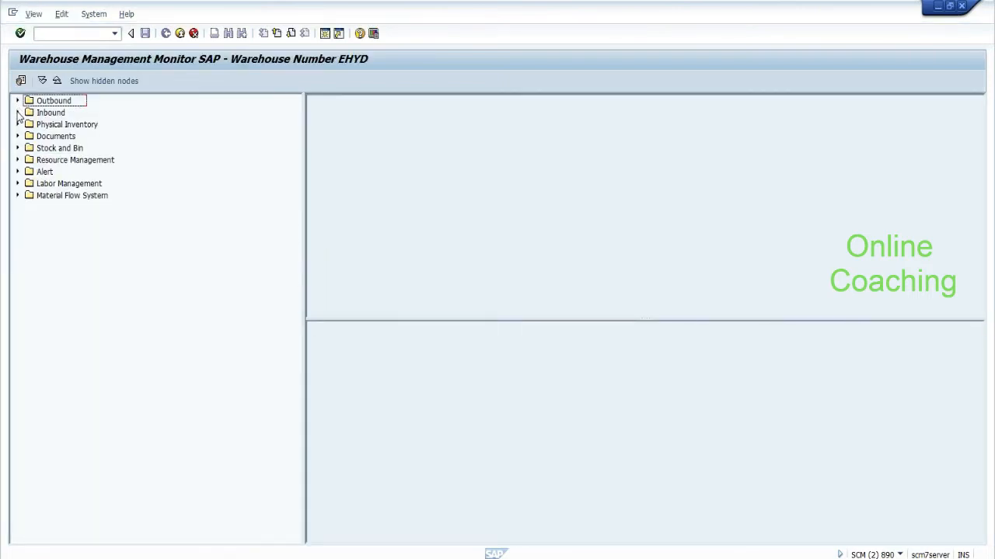
click(18, 136)
click(65, 138)
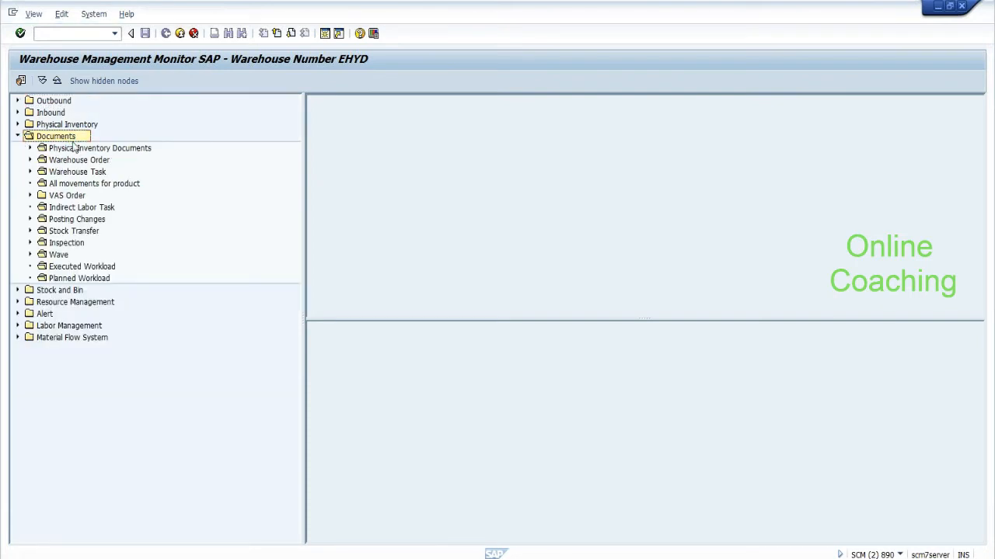
click(67, 159)
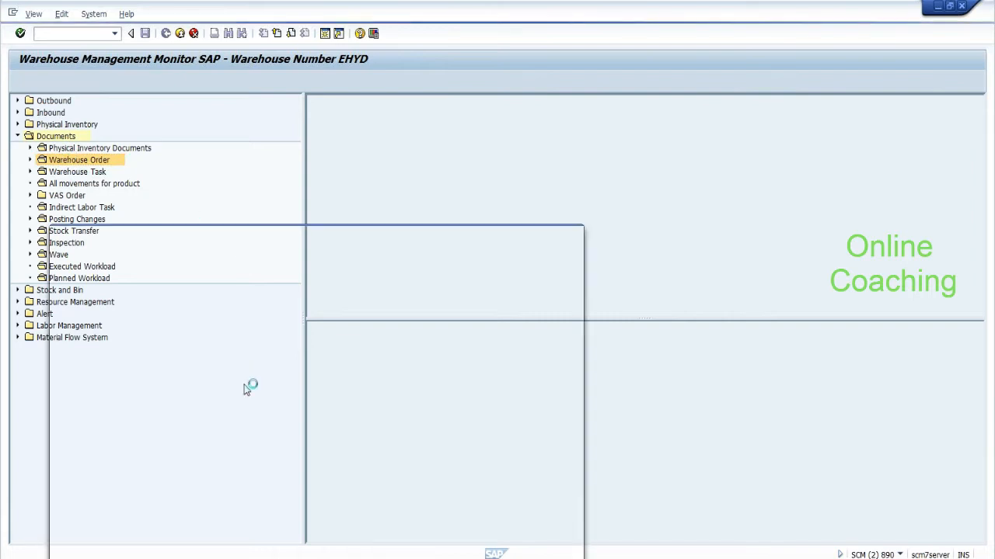
drag(223, 220, 231, 131)
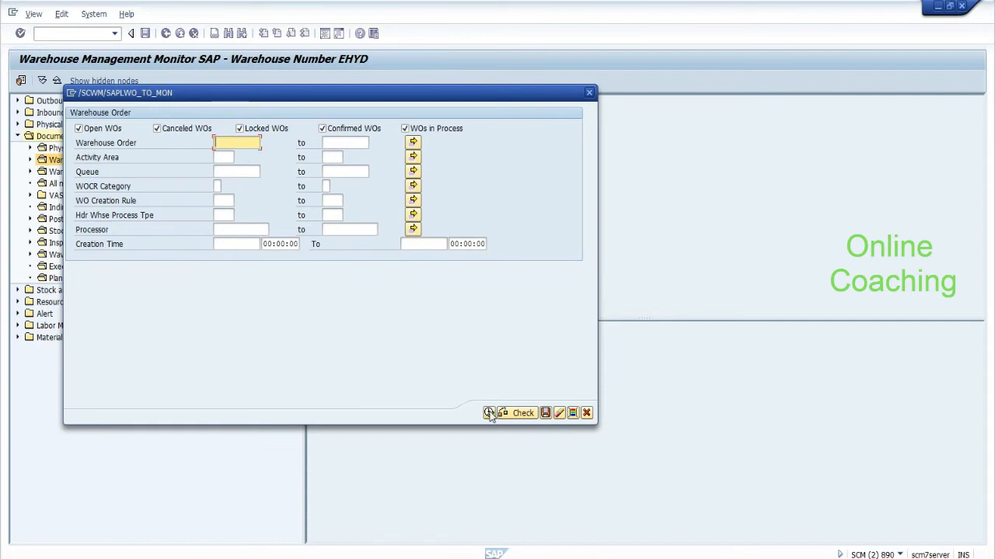
Restrict the warehouse order selection to open orders, excluding canceled, locked, confirmed and in-process ones, and run it
key(alt+Tab)
key(alt+Tab)
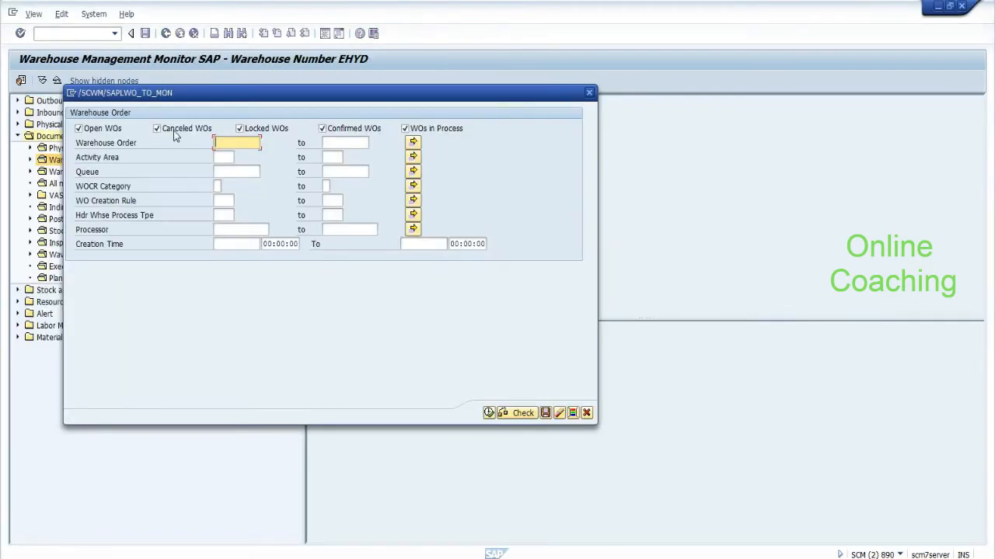
click(176, 133)
click(243, 130)
click(321, 129)
click(405, 129)
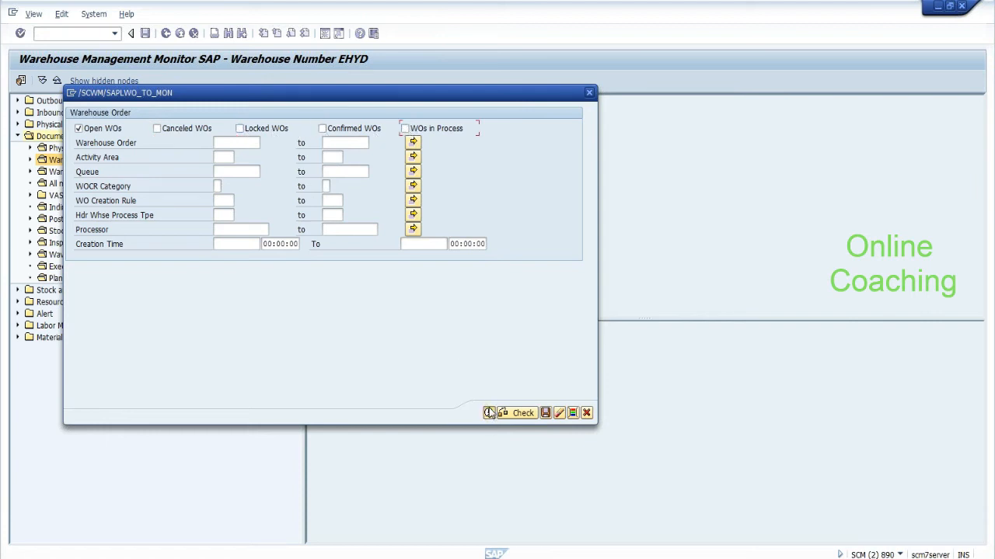
click(490, 412)
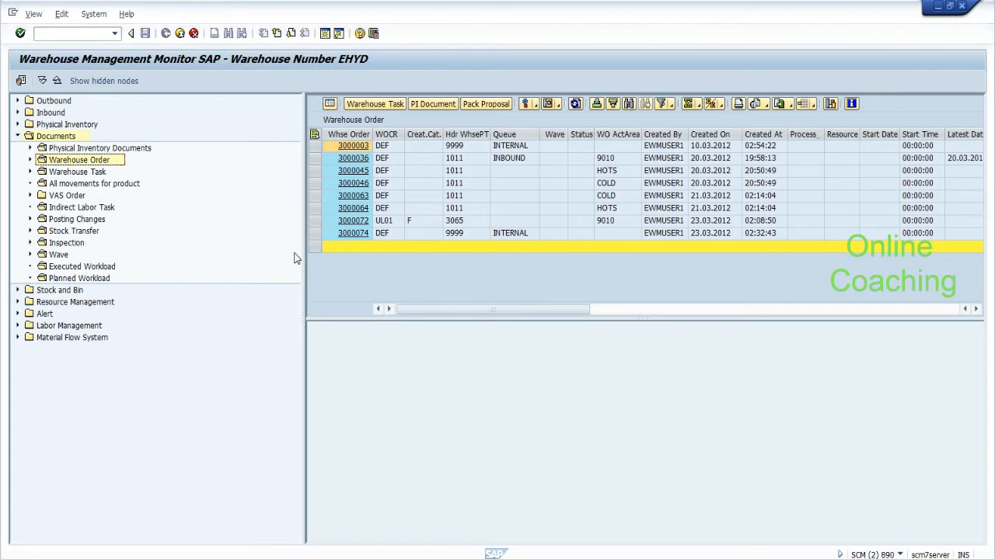
Confirm the warehouse order of 23.03.2012 with process type 9999 in the background, close the log, and return to the yard task session
click(314, 236)
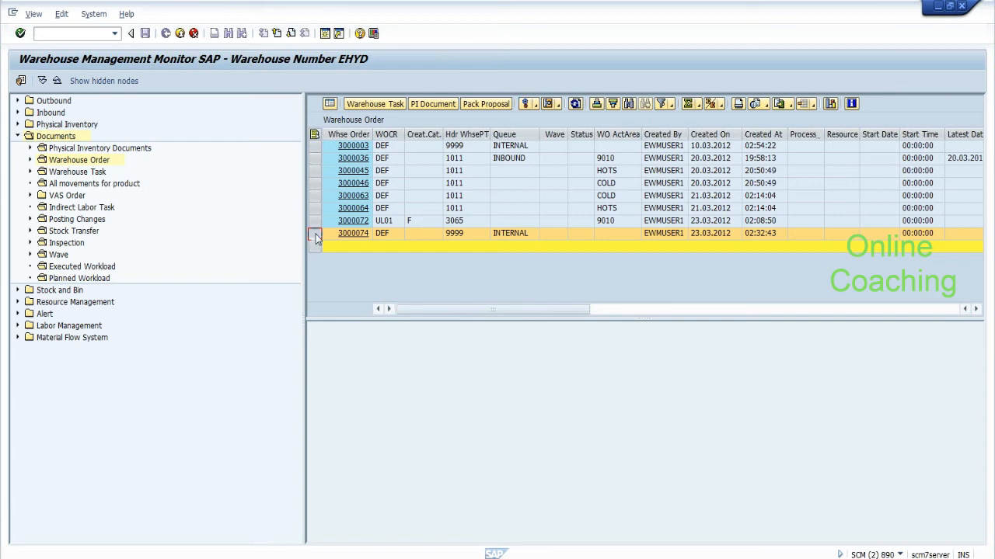
click(536, 105)
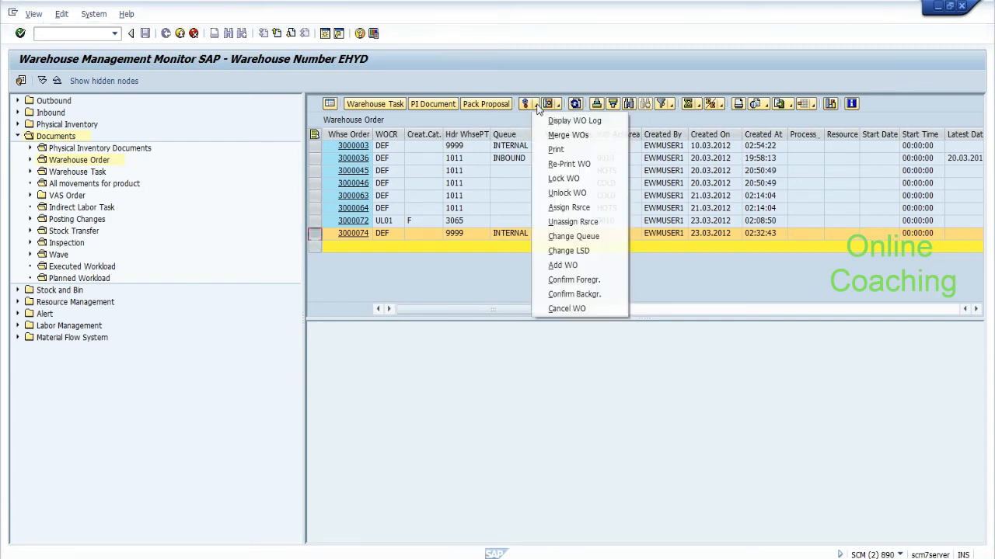
click(559, 294)
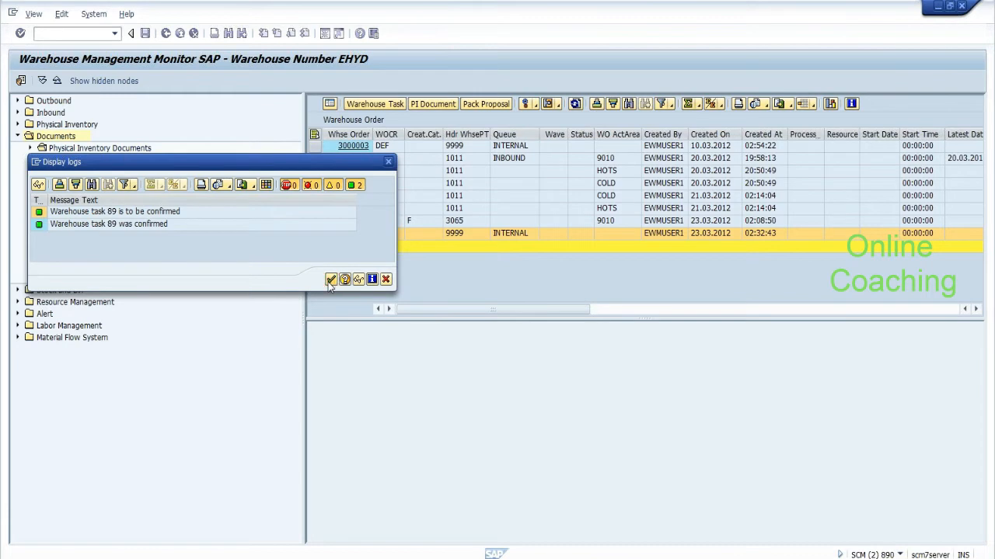
click(331, 280)
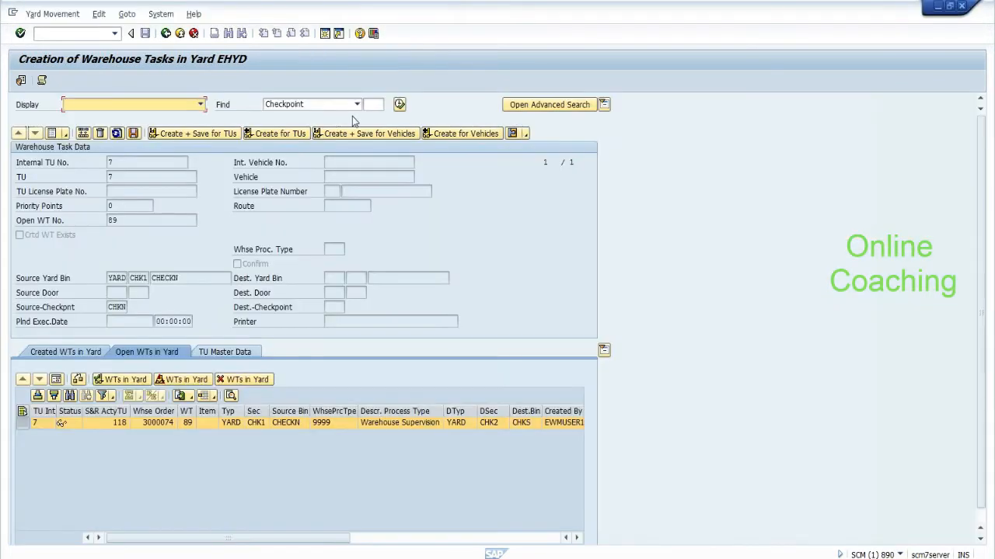
Return to the transportation unit overview and reopen yard warehouse task creation for TU 7, with the task data in form view
click(166, 33)
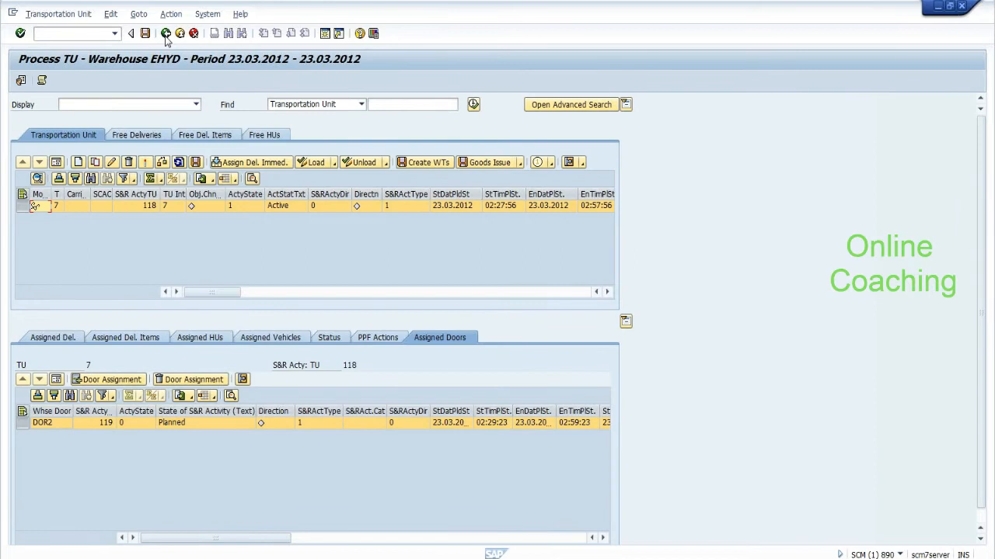
click(582, 162)
click(590, 179)
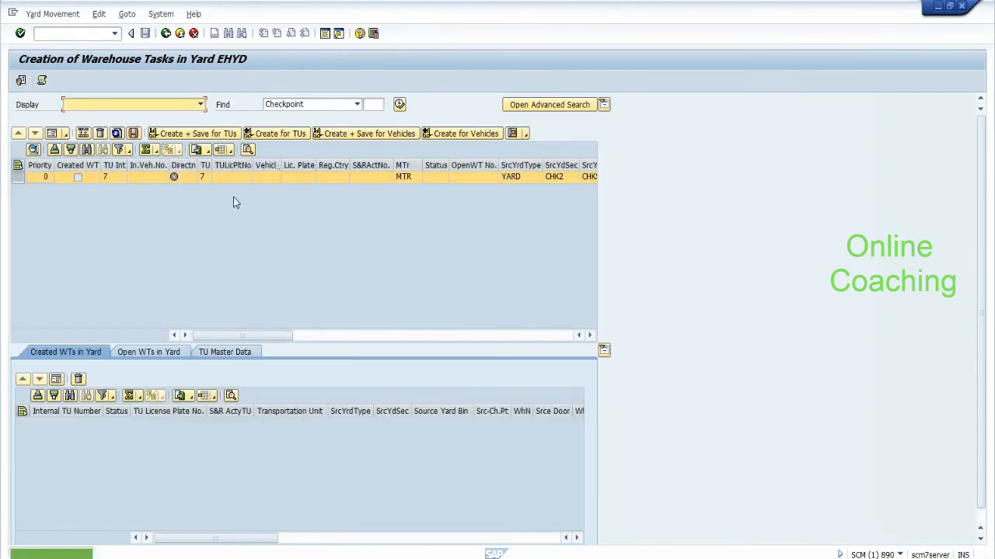
click(59, 135)
drag(171, 277, 150, 279)
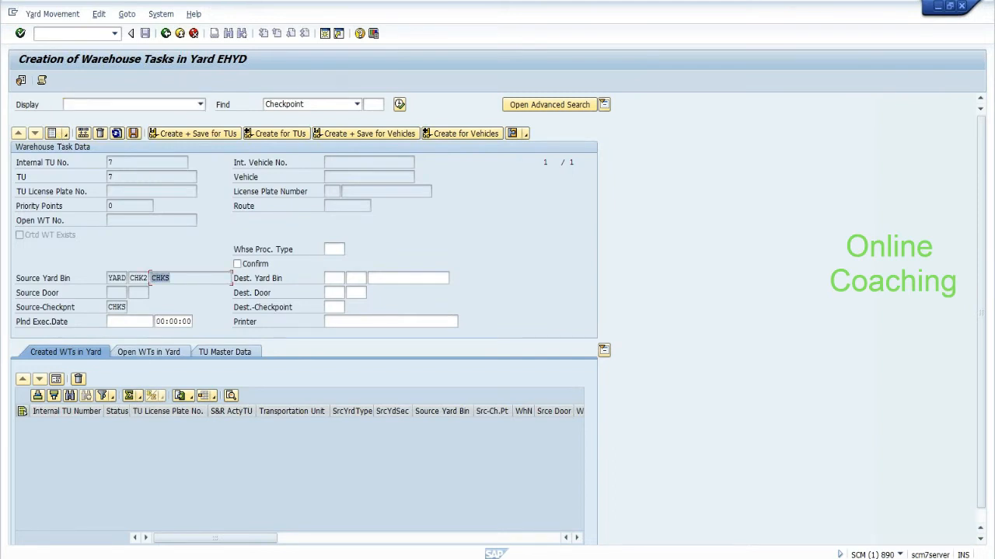
click(150, 278)
Set the destination door of the yard task to DOR2 and have the matching destination yard bin filled in
click(356, 293)
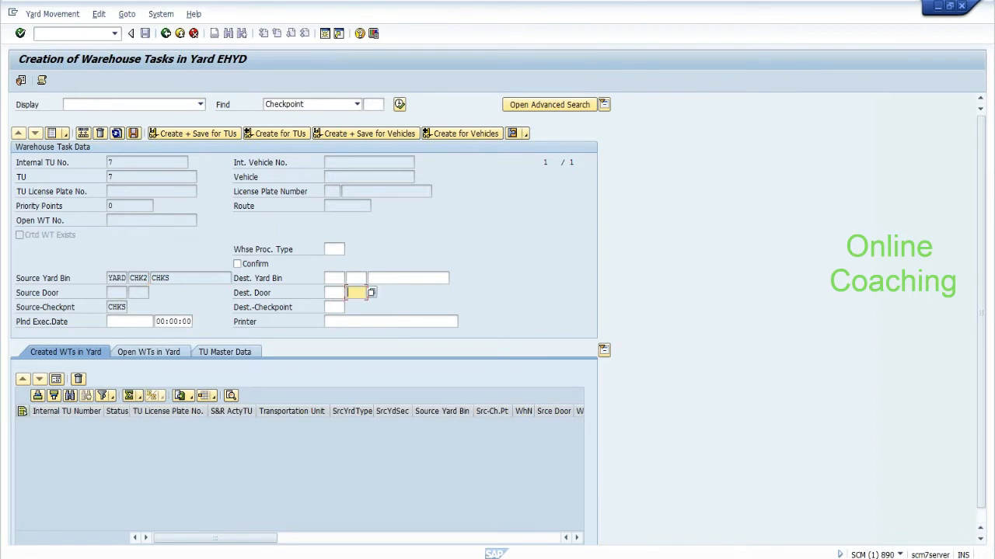
text(DOR2)
key(Return)
click(356, 293)
drag(347, 293, 368, 278)
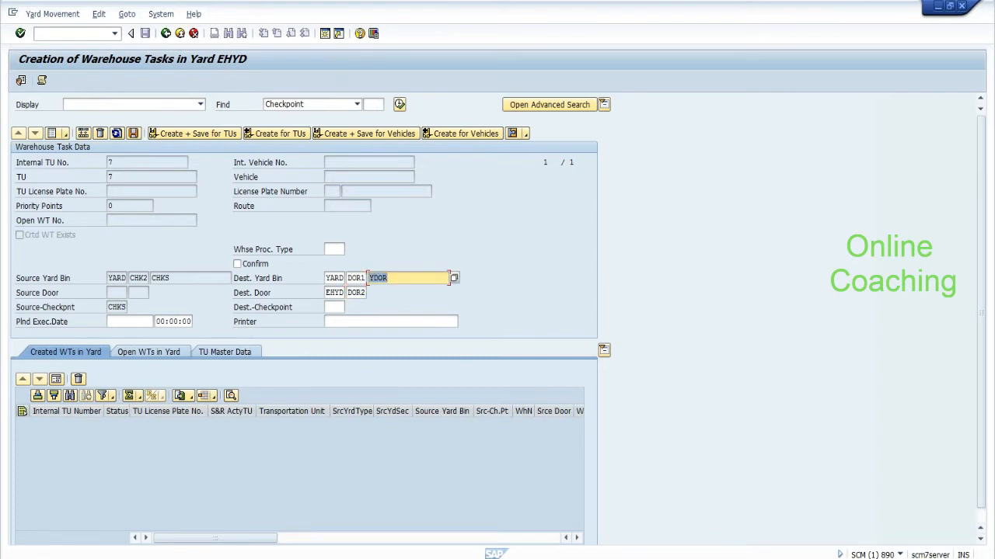
click(363, 293)
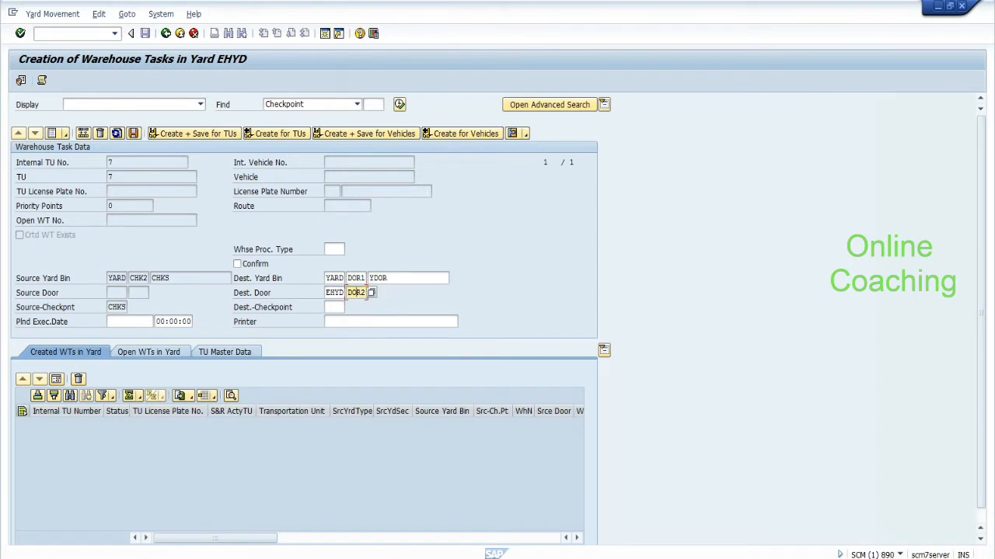
click(388, 278)
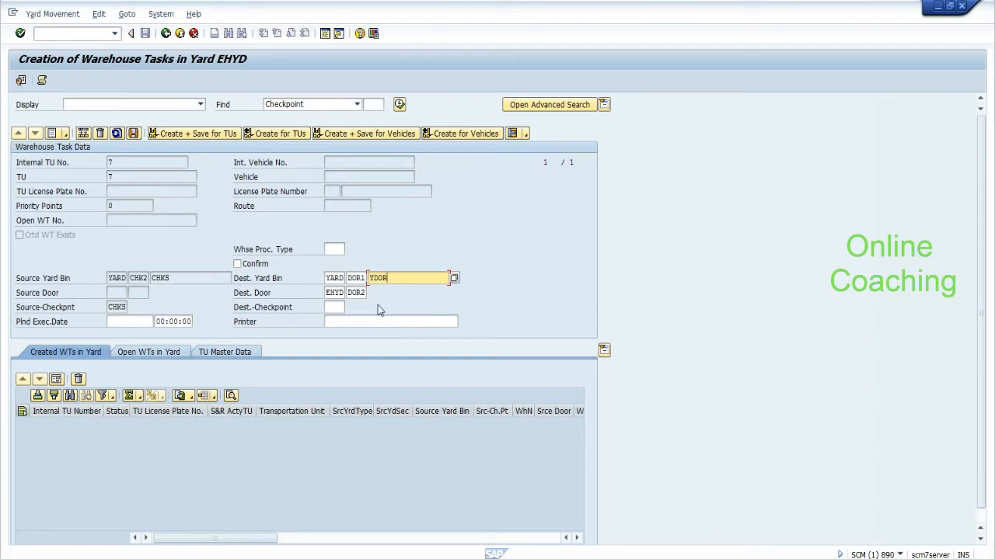
Switch to Notepad to review the check point to Dor2 note and compare it with the task's destination door
click(484, 558)
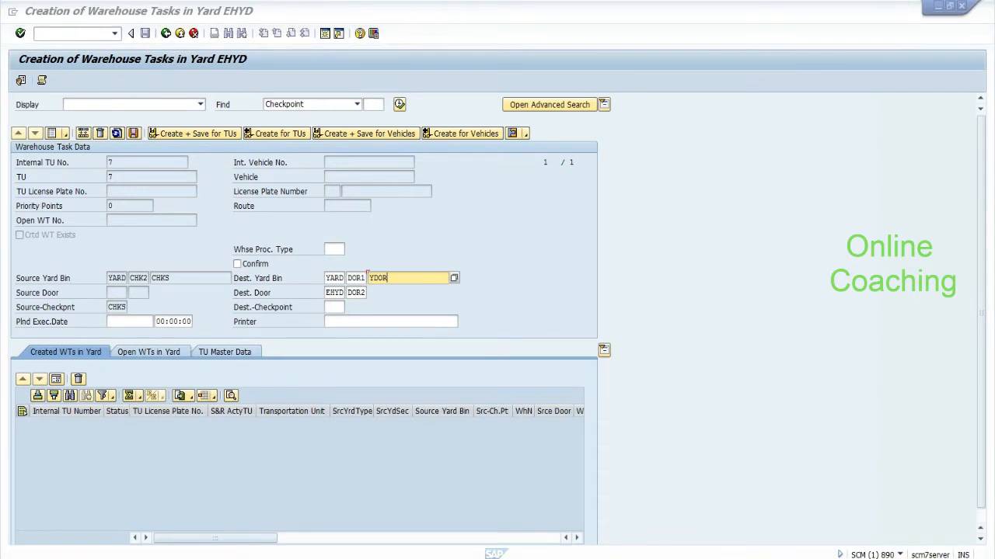
key(alt+Tab)
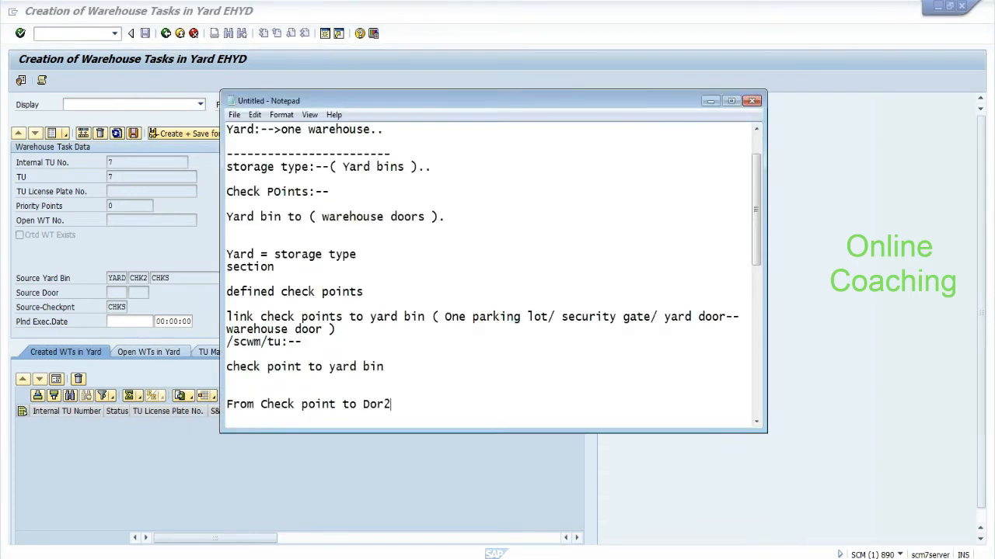
drag(362, 405, 391, 404)
key(alt+Tab)
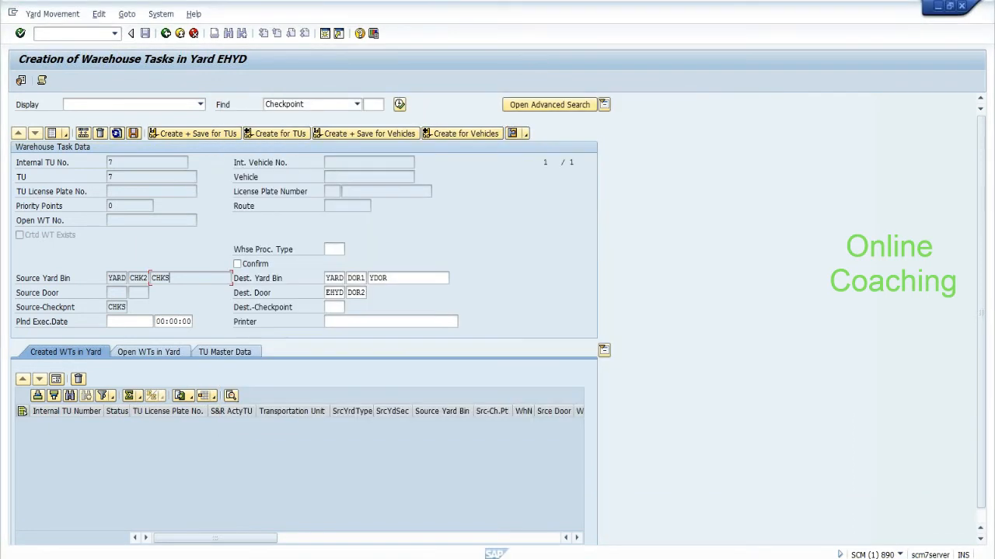
click(363, 293)
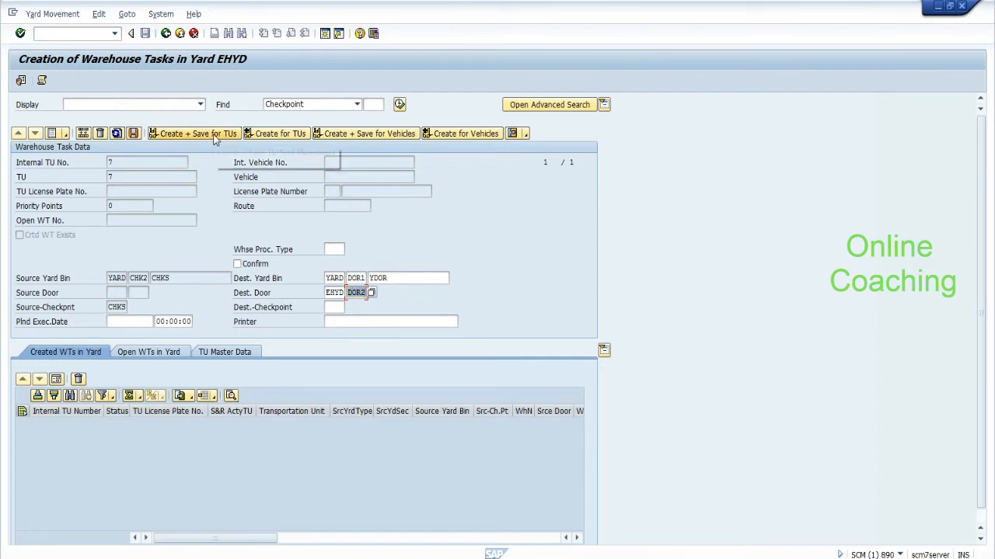
Set the warehouse process type to 9999, then create and save the yard warehouse task for the TU
click(333, 249)
text(9999)
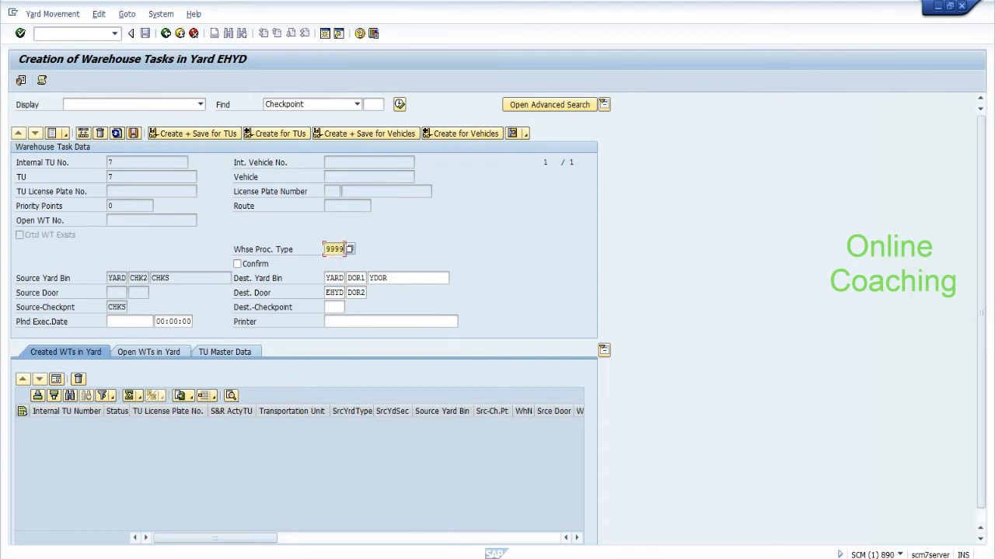
click(224, 138)
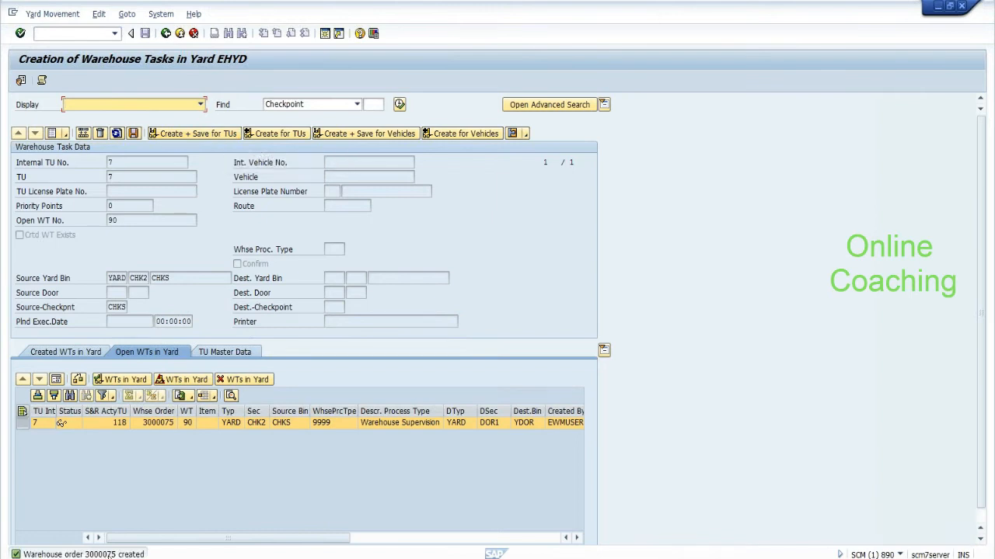
Try to confirm the open yard warehouse task, saving it on exit, and examine the resulting log
click(125, 379)
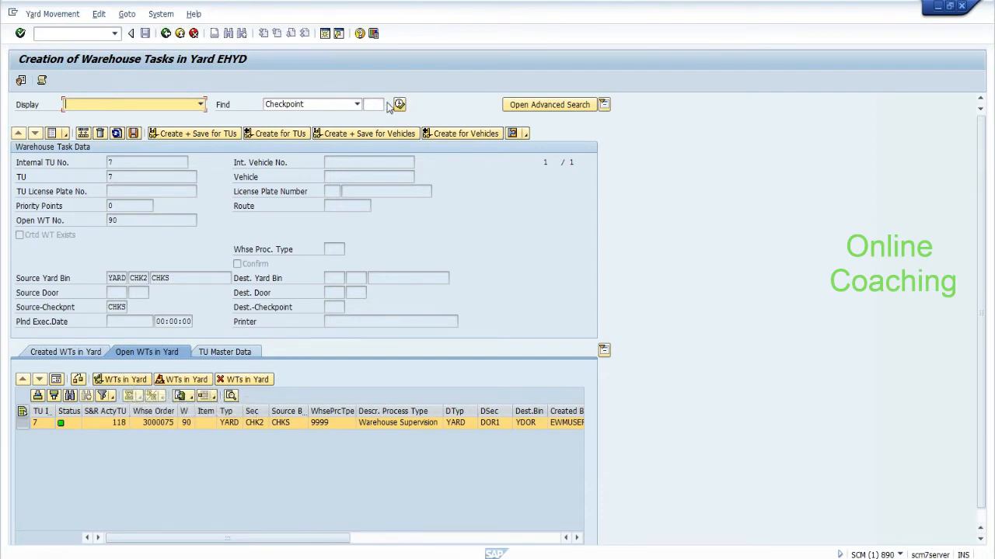
click(166, 34)
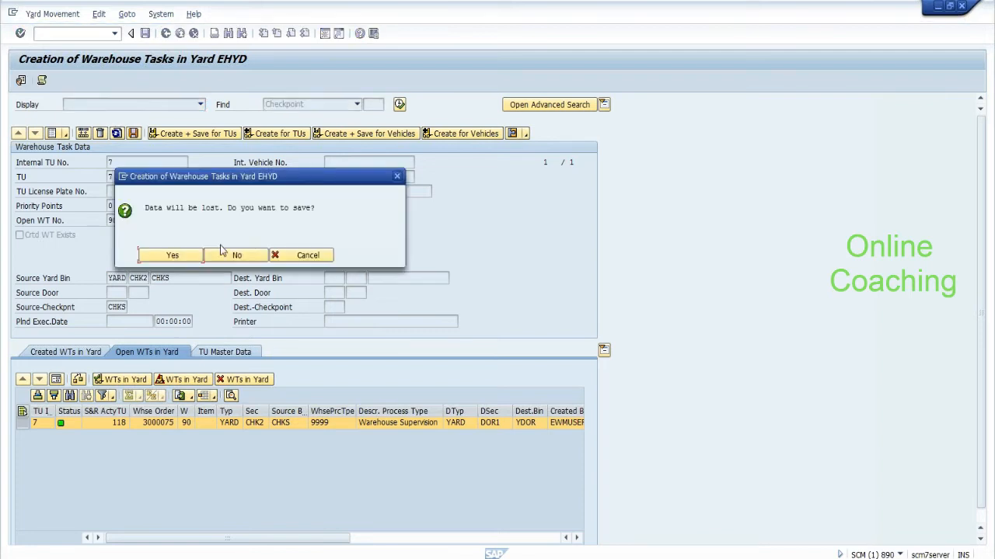
click(184, 254)
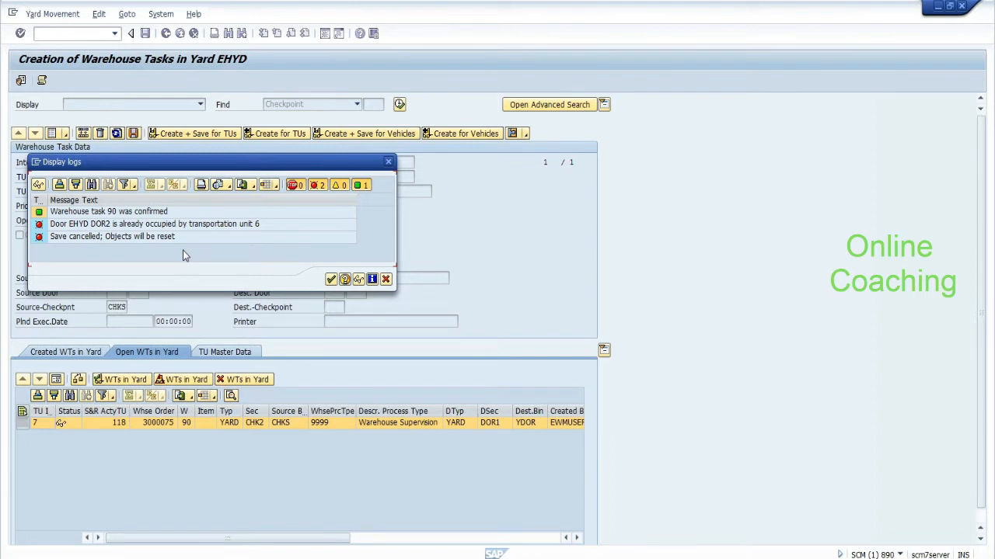
click(133, 226)
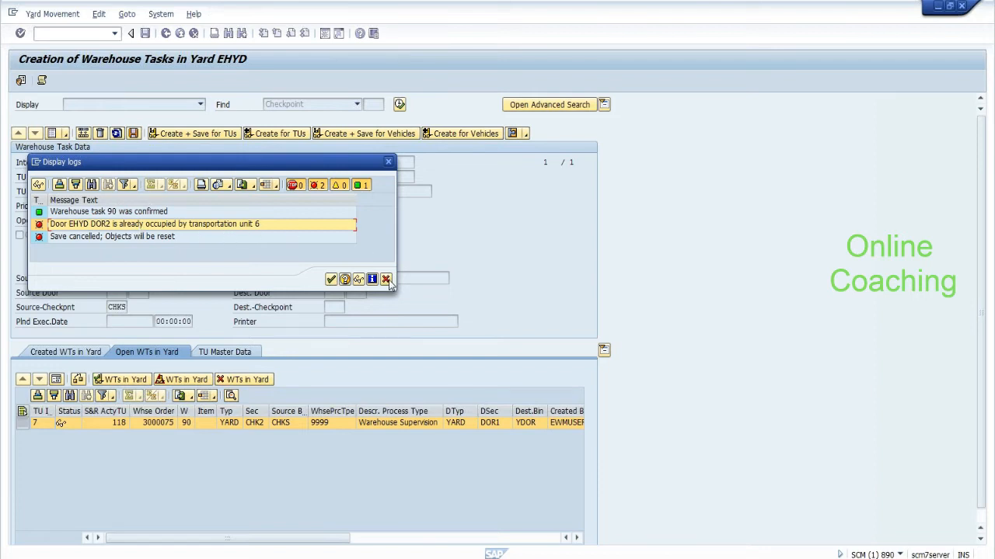
Switch to the Warehouse Management Monitor and look through the Documents, Resource Management, Inbound and Stock and Bin nodes for yard door information
key(alt+Tab)
key(alt+Tab)
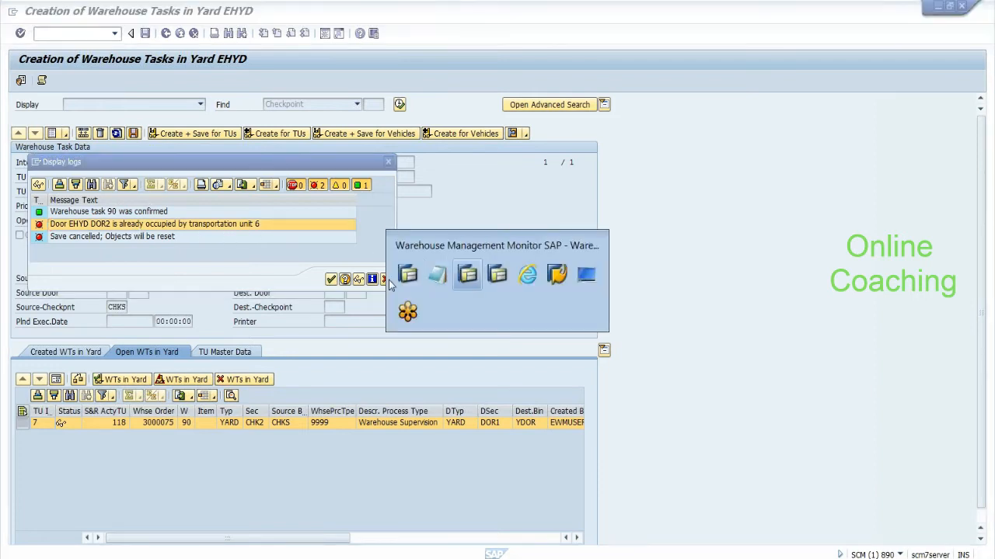
click(66, 160)
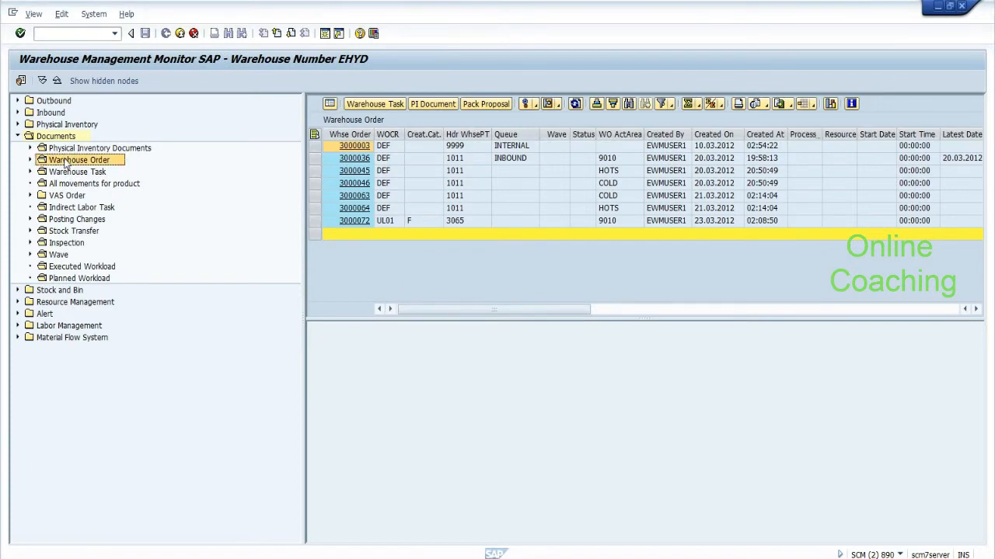
click(18, 136)
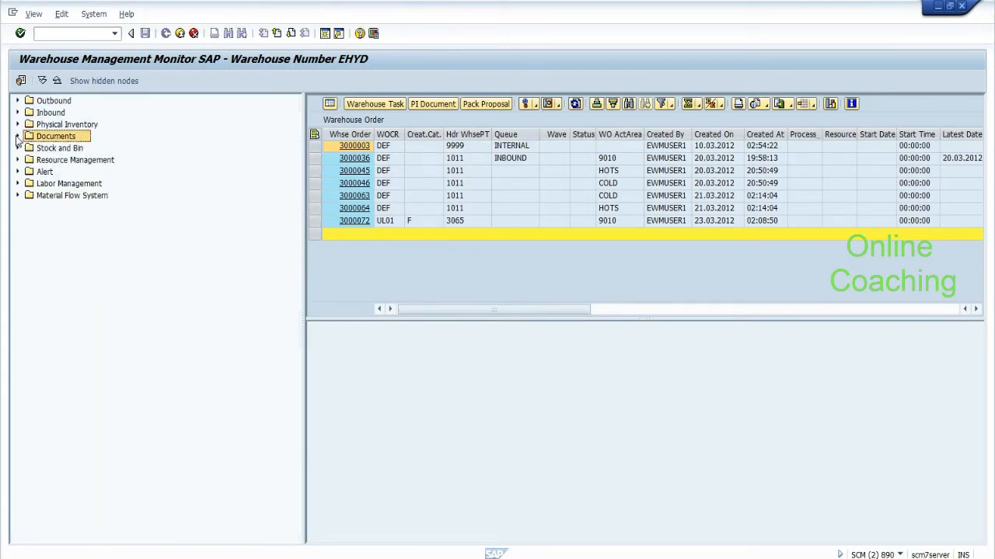
click(18, 160)
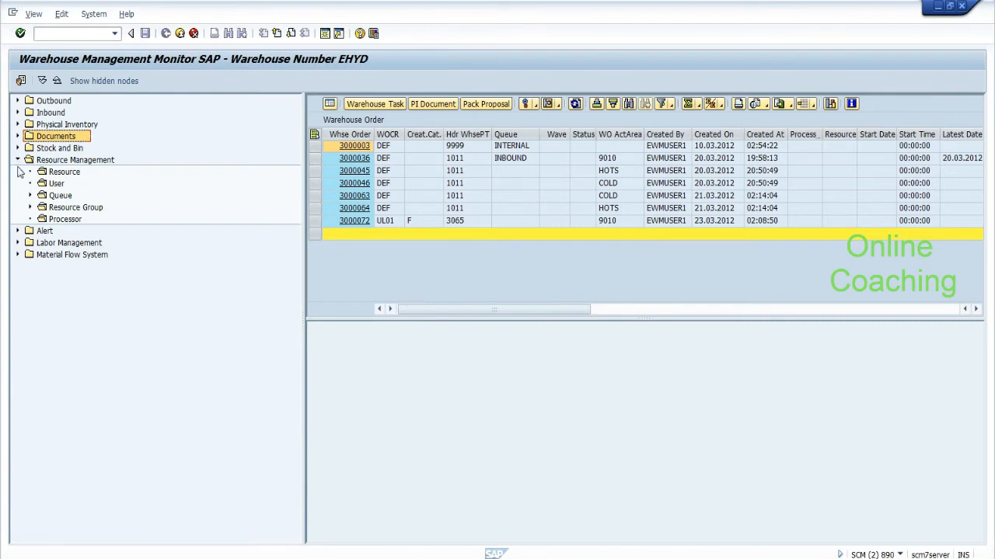
click(17, 113)
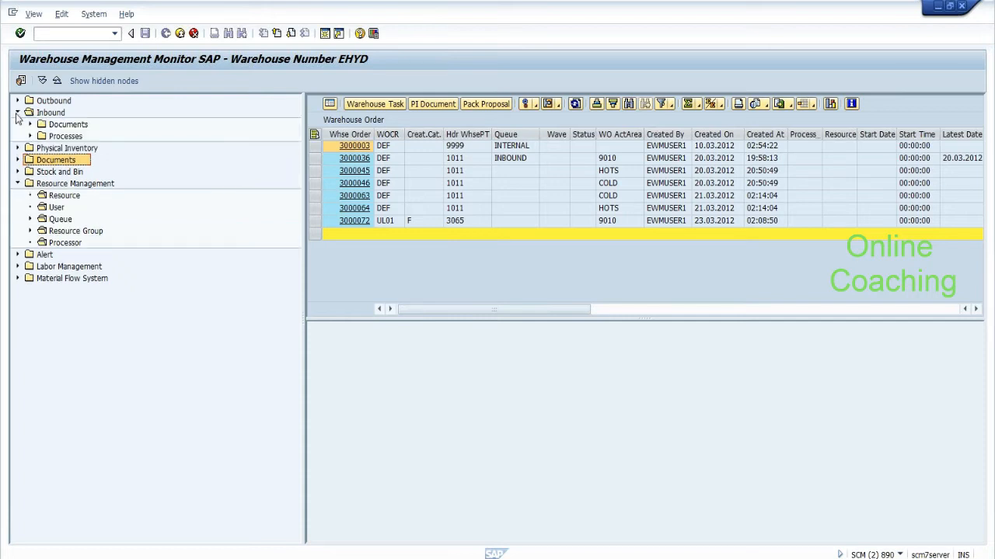
click(30, 125)
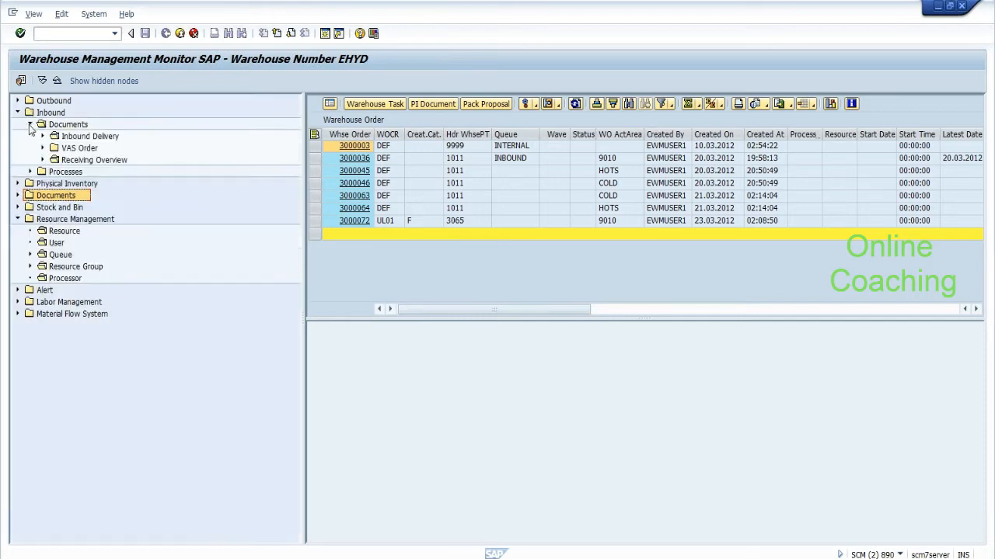
click(29, 171)
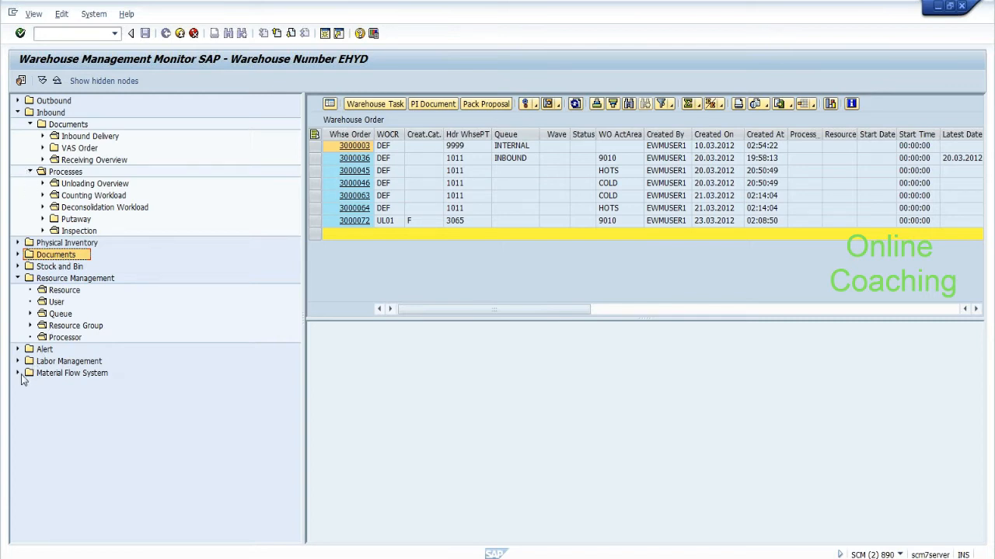
click(18, 266)
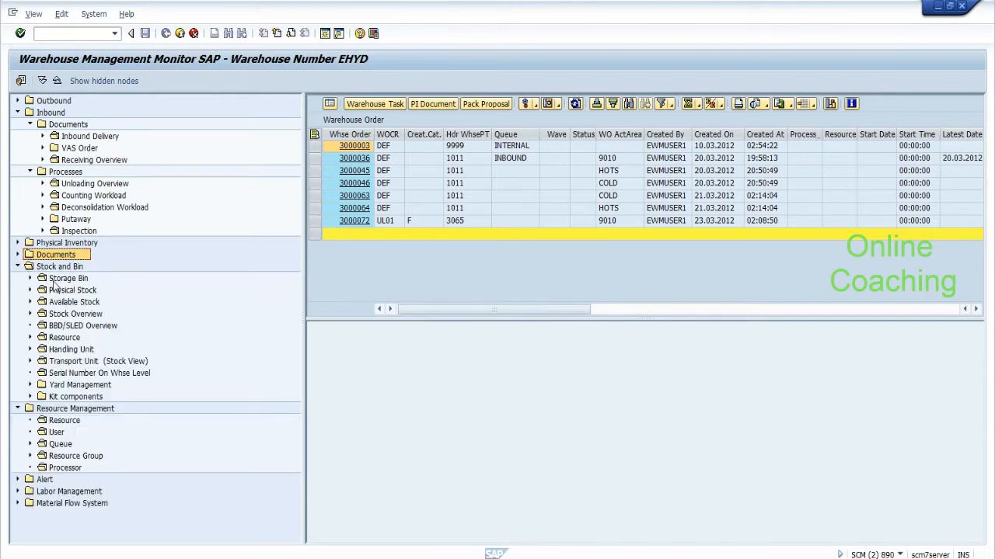
click(18, 266)
click(18, 255)
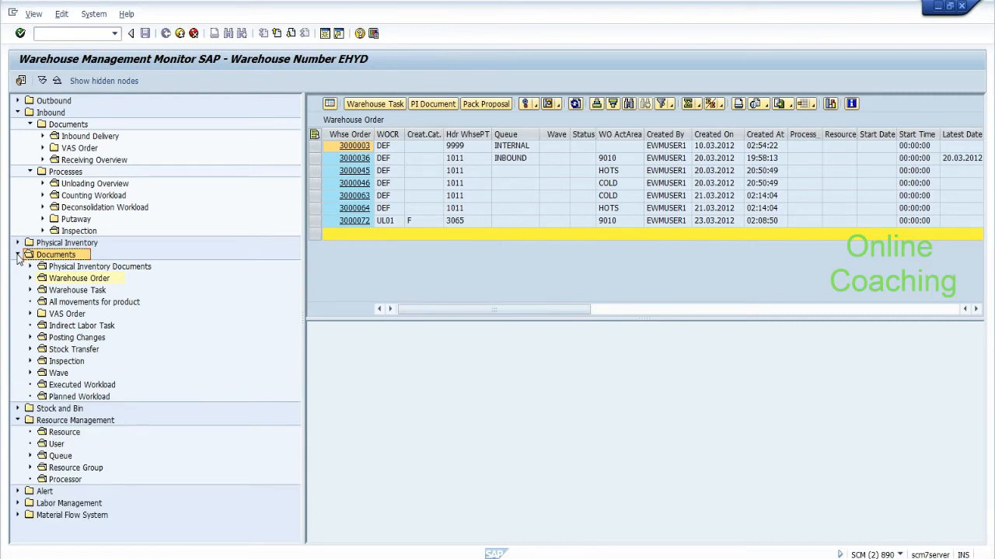
click(18, 255)
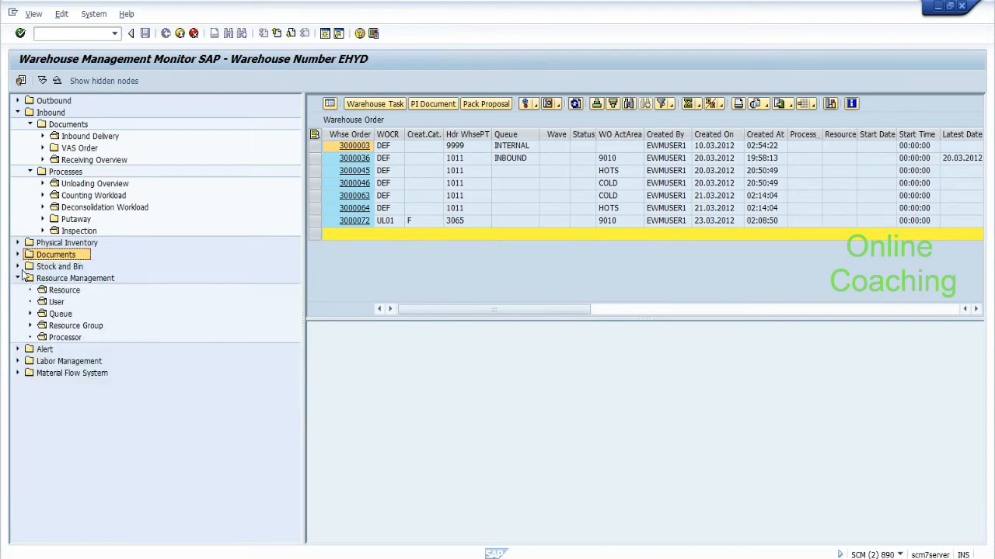
Open the selection criteria for Yard Doors (currently) under Yard Management in the Stock and Bin node
click(18, 267)
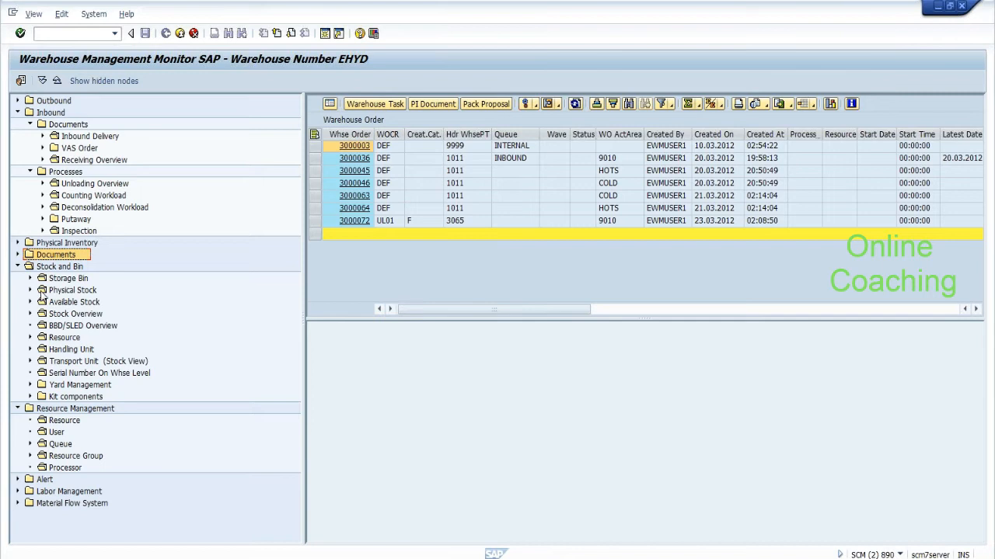
click(30, 385)
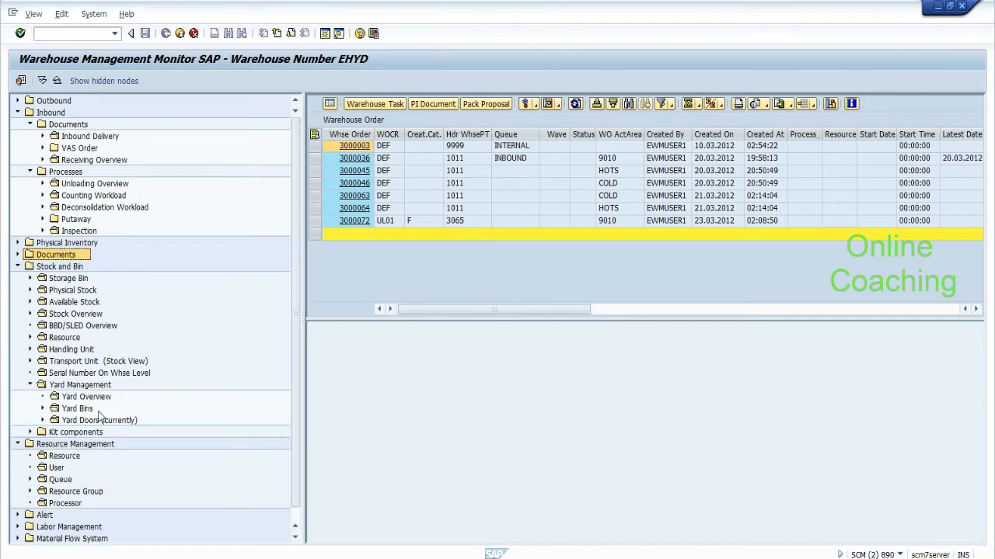
click(44, 421)
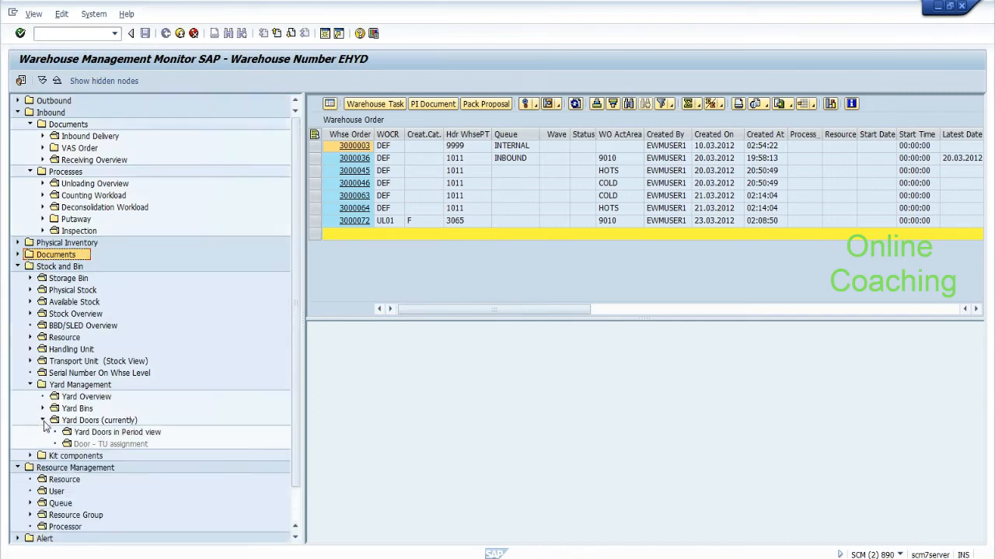
click(72, 423)
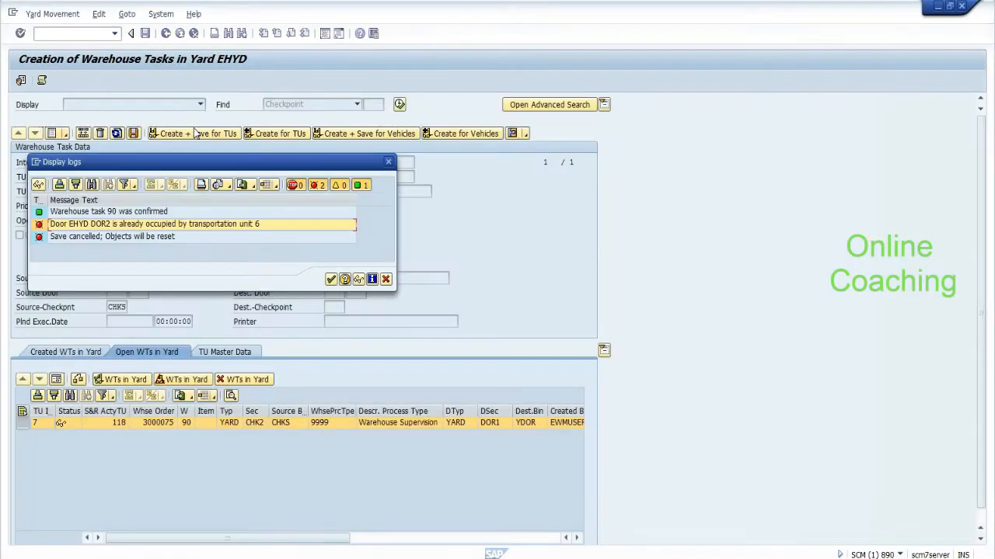
Close the log of the task confirmation and leave yard warehouse task creation
click(387, 280)
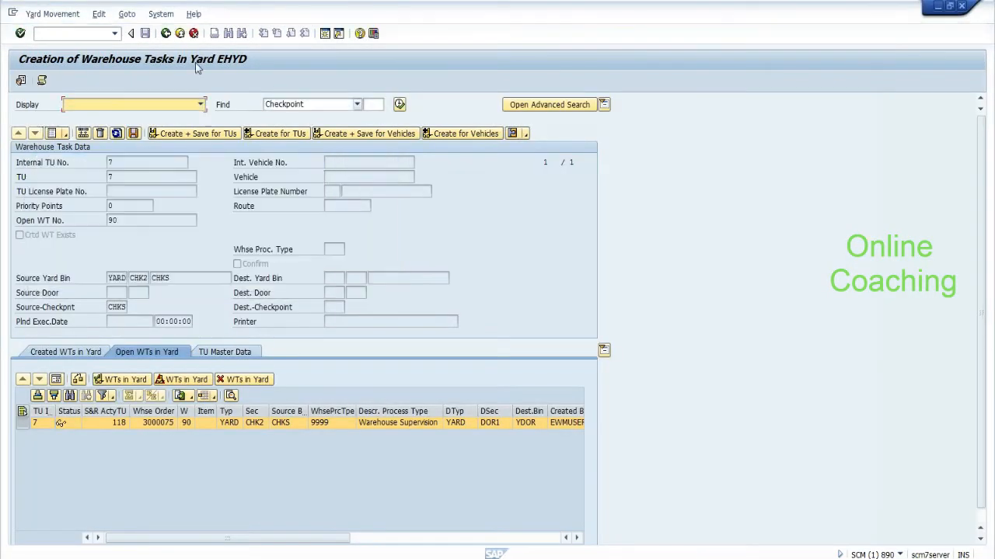
click(165, 33)
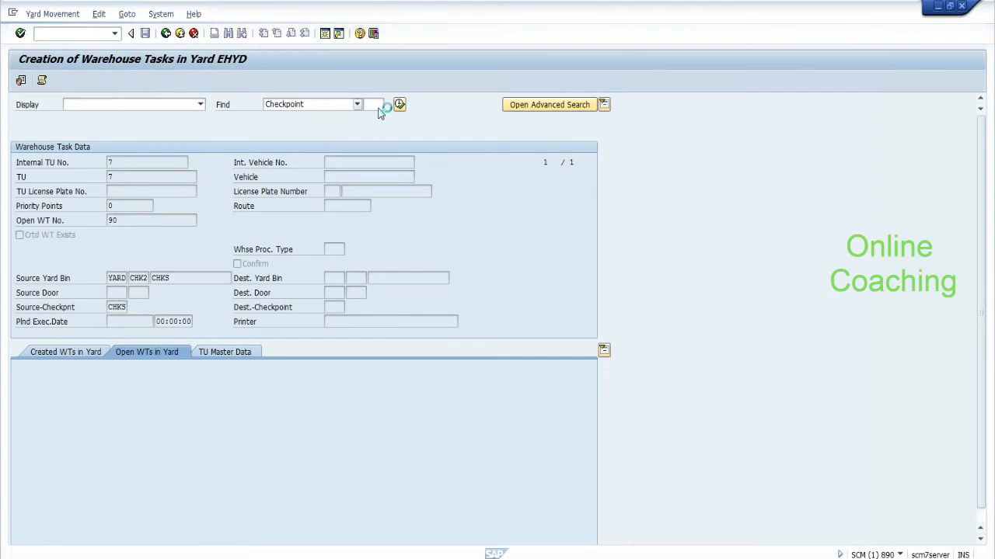
Switch to the Warehouse Management Monitor, list the current yard doors with the default selection criteria, and widen the result list
key(alt+Tab)
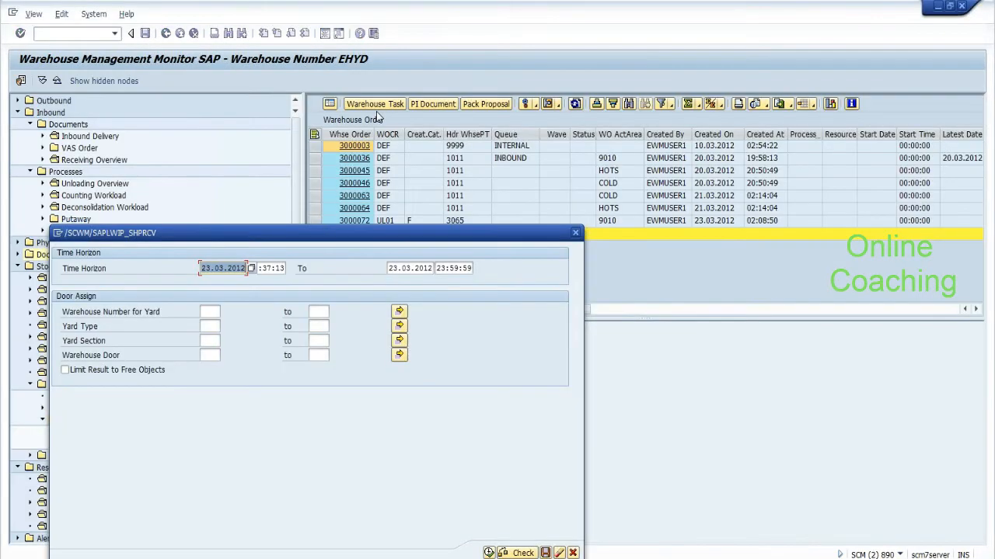
drag(318, 232, 300, 68)
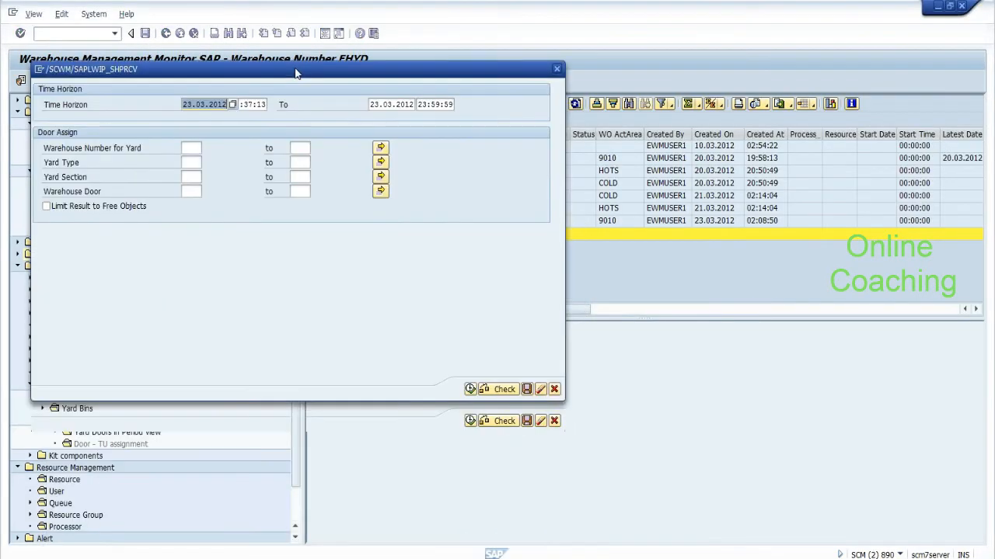
click(470, 387)
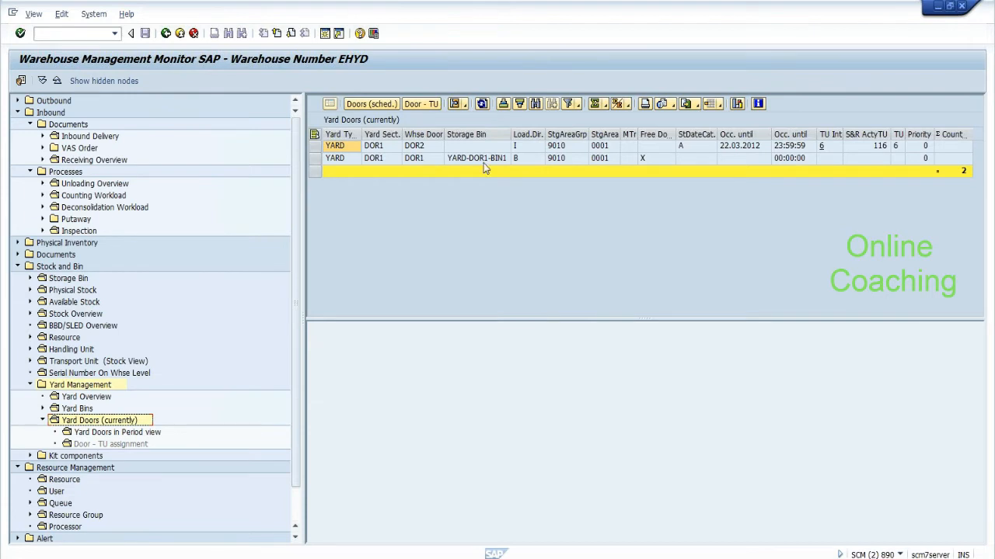
click(560, 147)
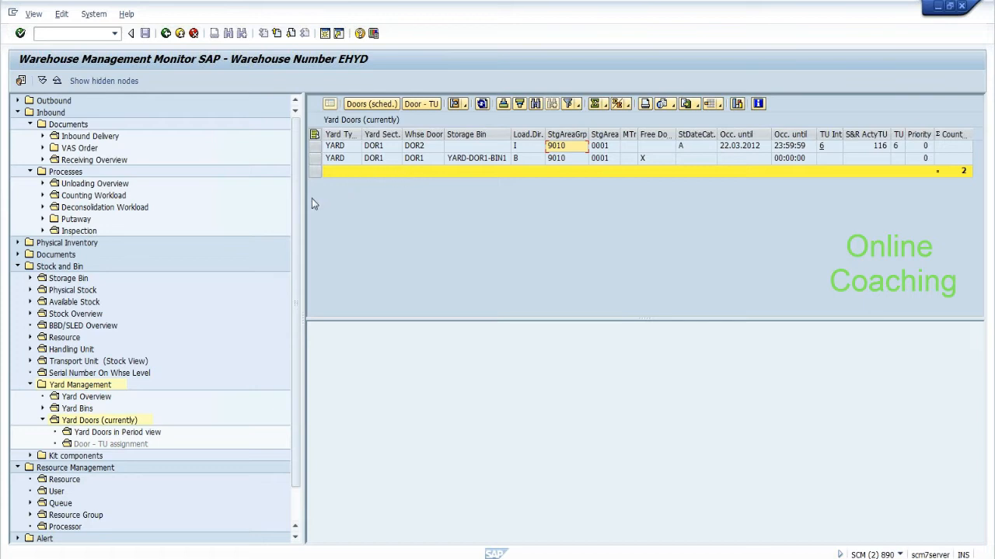
drag(306, 203, 181, 207)
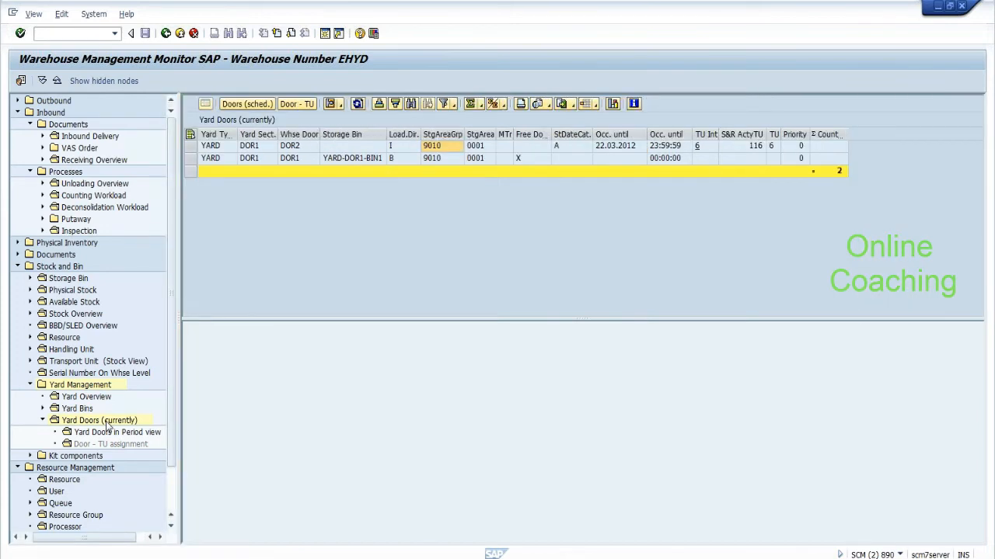
double_click(109, 423)
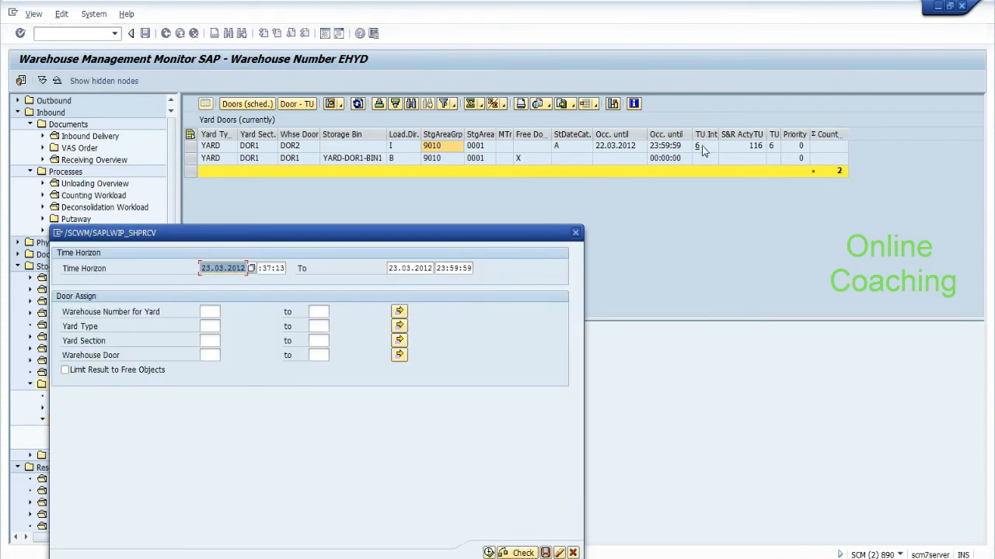
drag(490, 242, 453, 146)
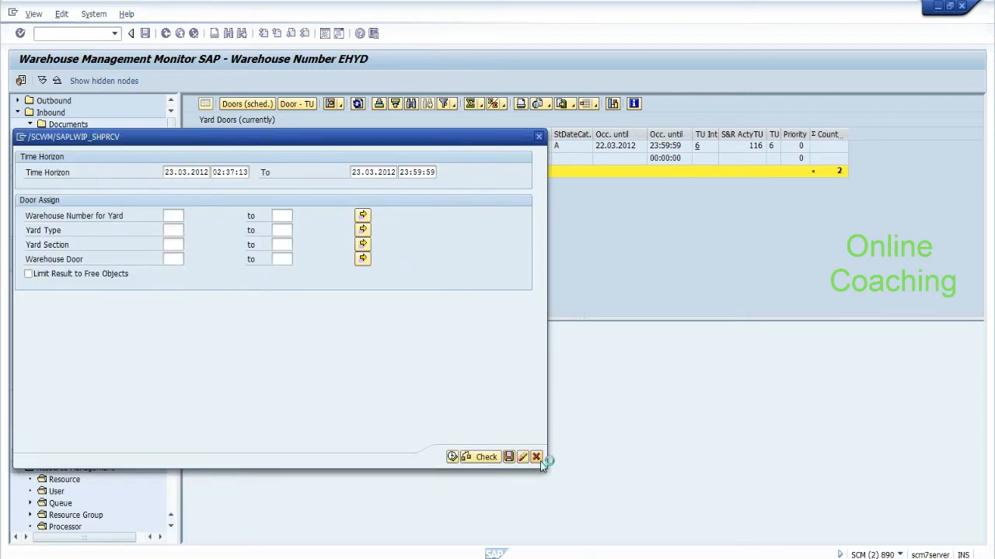
click(536, 457)
Check the Free Door indicator of DOR2, and switch to Process TU to find transportation unit 6
click(529, 147)
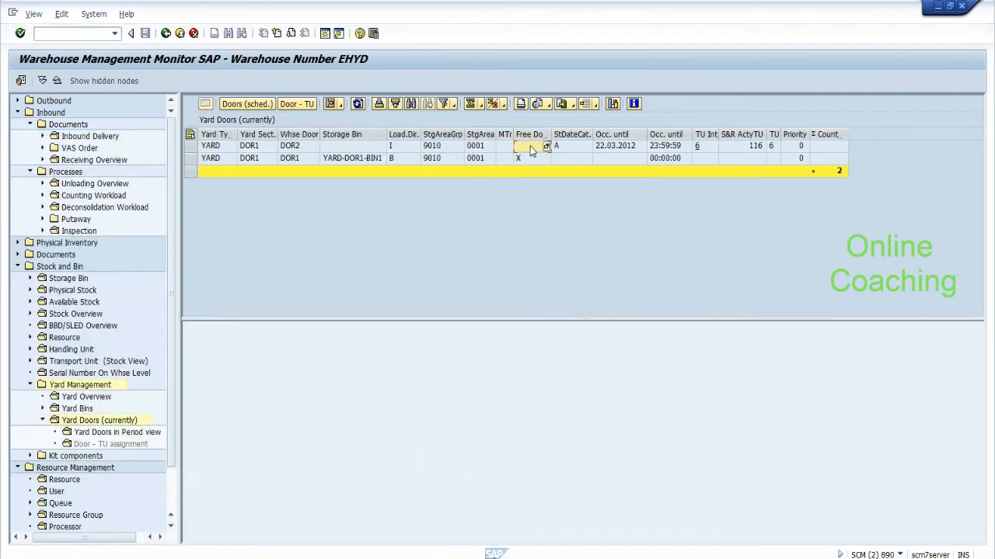
key(alt+Tab)
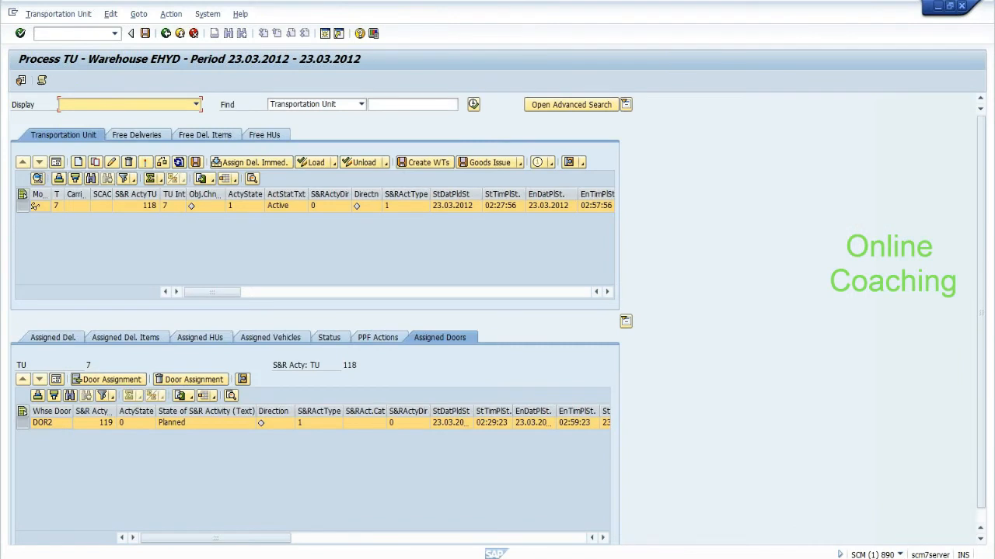
click(405, 104)
text(6)
click(473, 104)
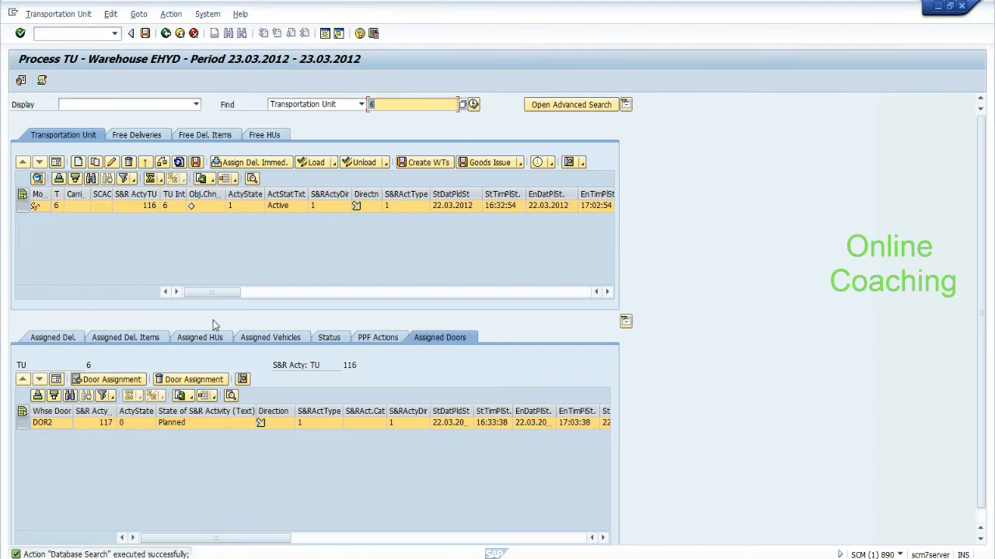
Open the yard movements for TU 6 and show its warehouse task data in form view
click(582, 164)
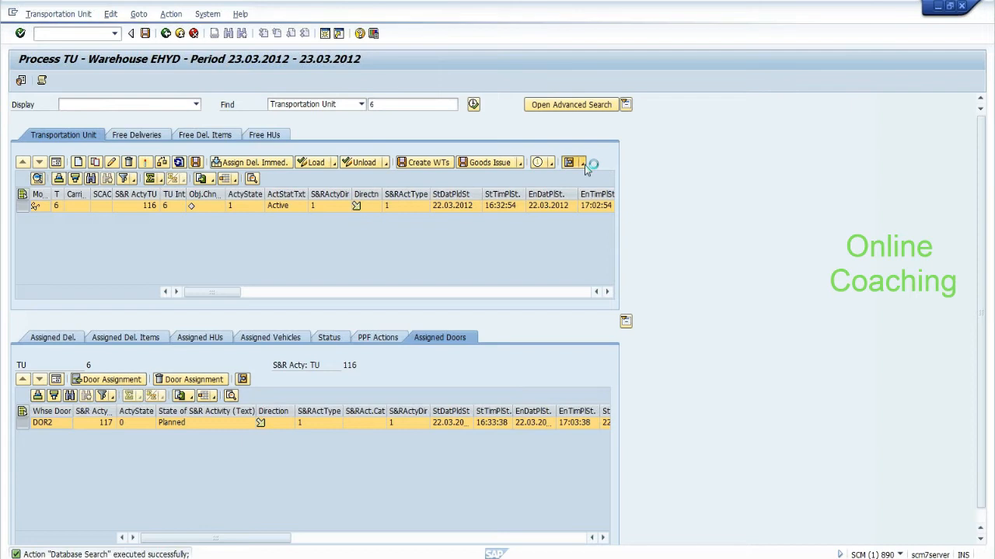
click(591, 180)
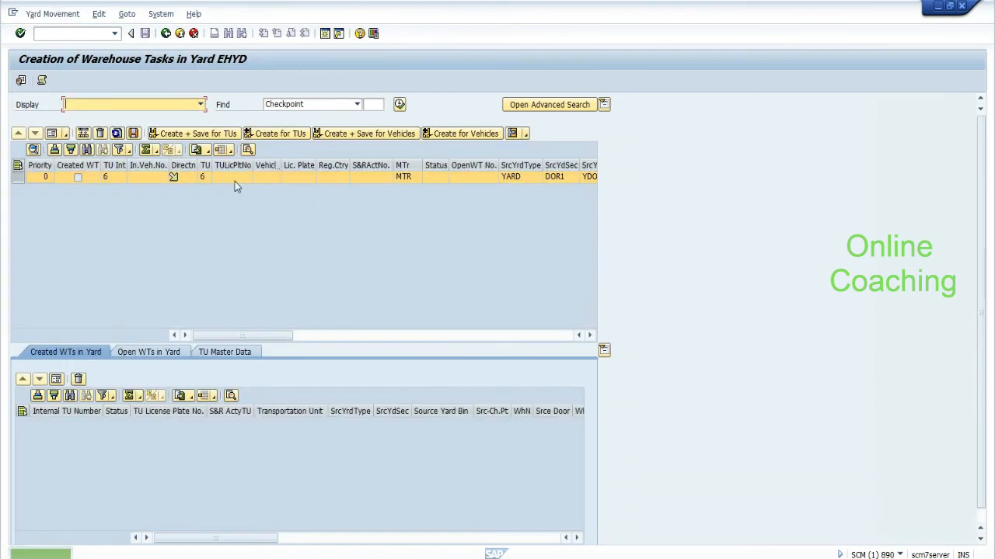
click(54, 134)
Create and save a yard warehouse task for TU 6 to yard bin CHECKN in section CHK1 with process type 9999
click(370, 277)
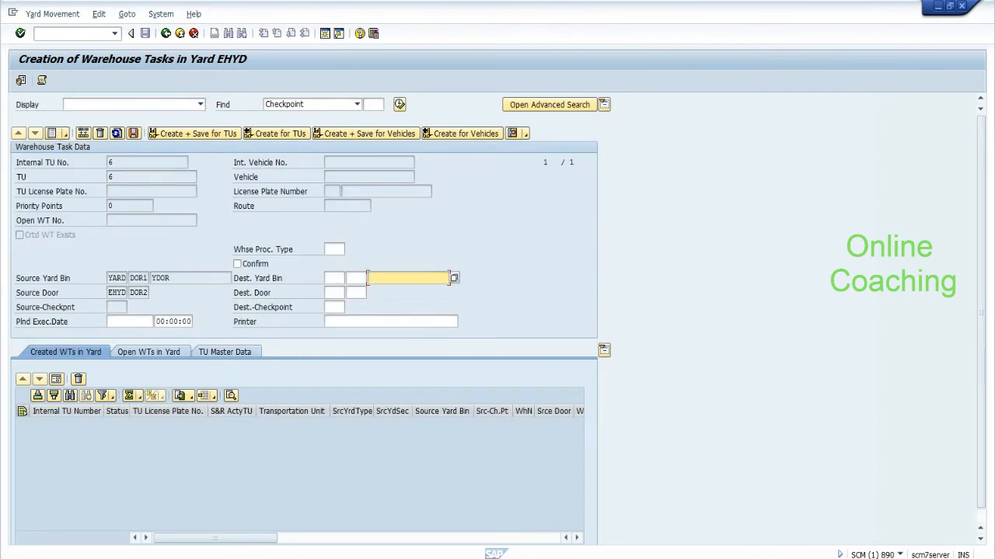
text(ch)
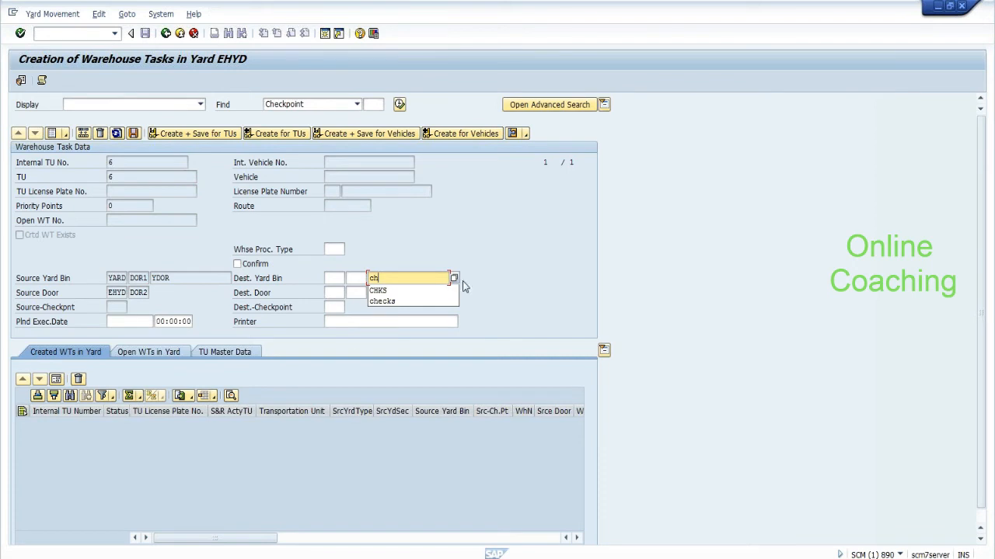
click(454, 280)
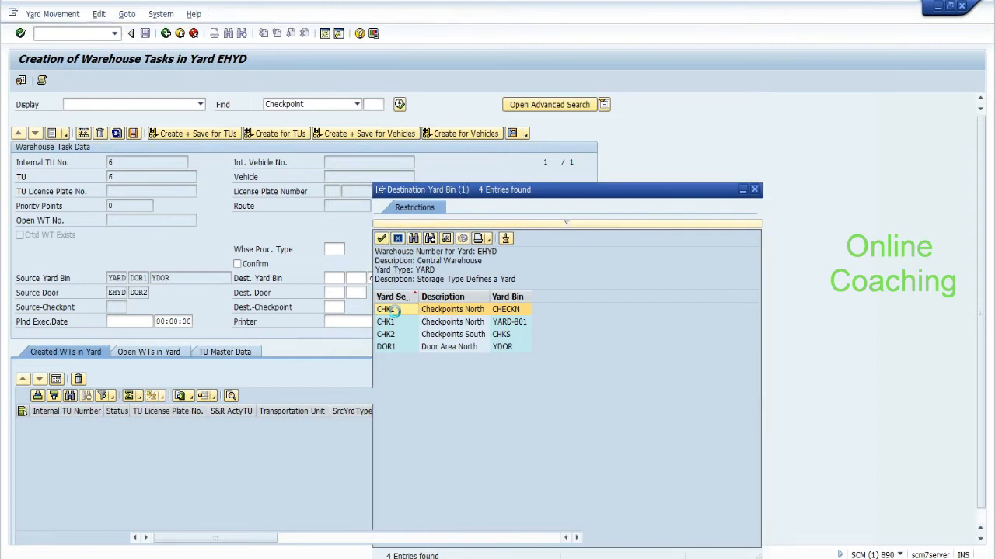
double_click(388, 308)
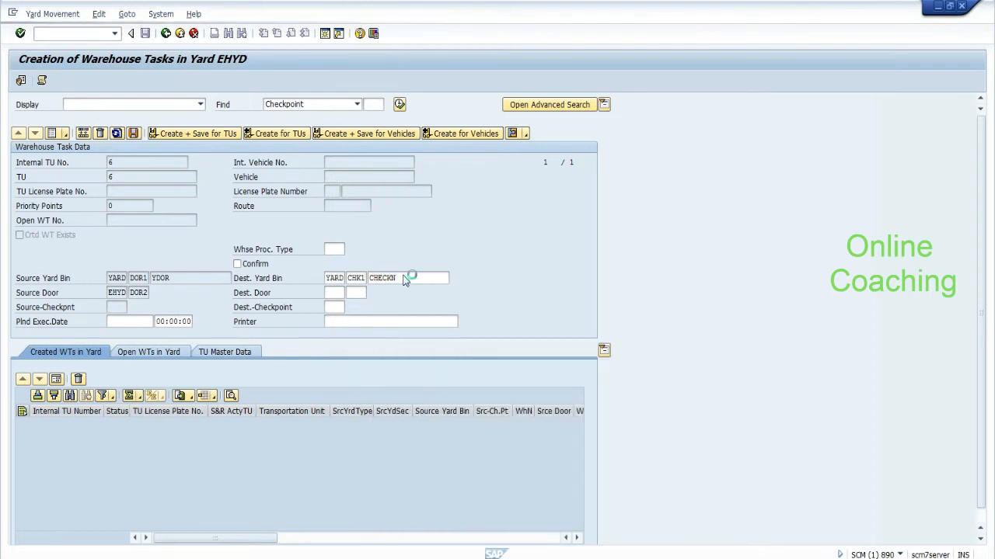
click(337, 249)
text(9999)
key(Return)
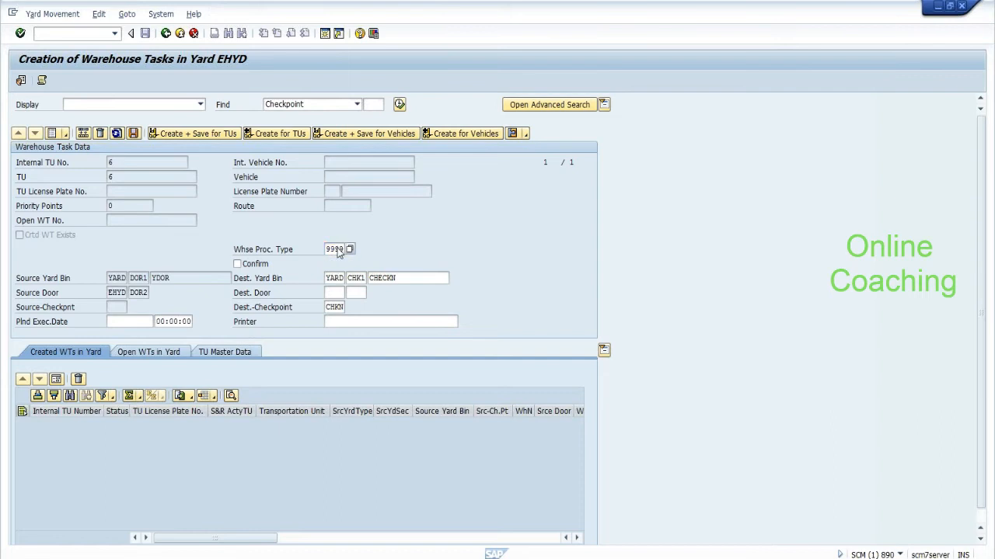
click(201, 133)
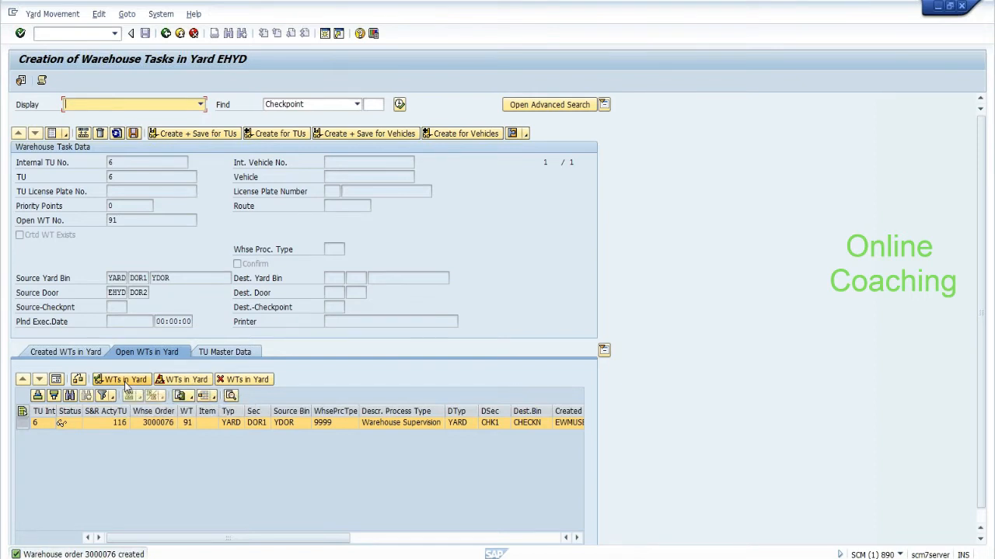
Confirm the open yard warehouse task of TU 6 and save it, checking the monitor's yard doors list before saving
click(125, 381)
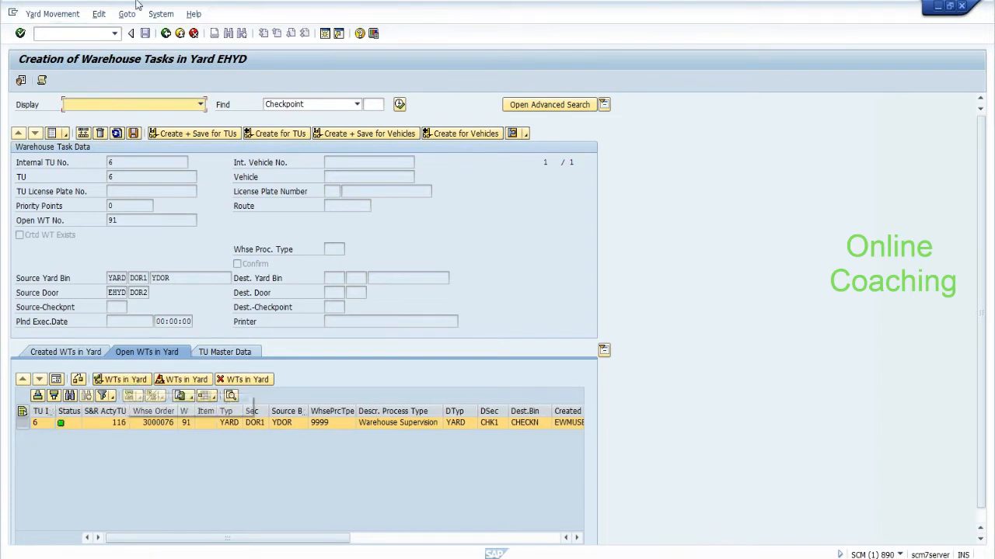
click(165, 34)
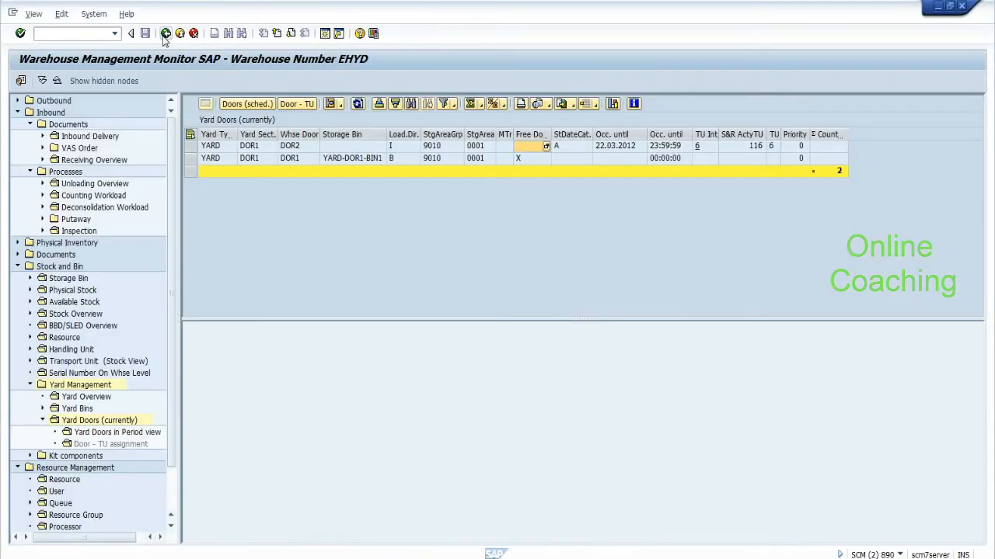
click(356, 105)
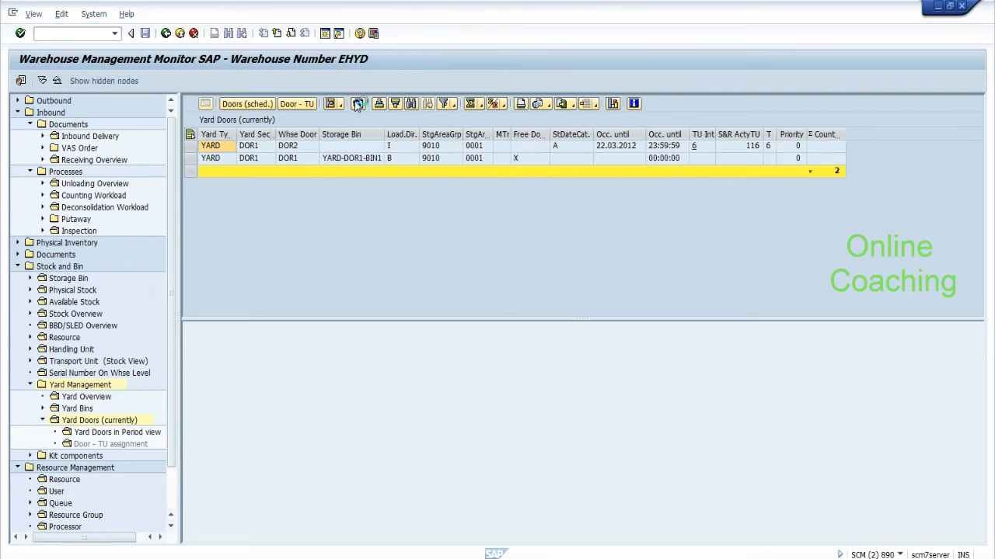
click(357, 106)
click(356, 104)
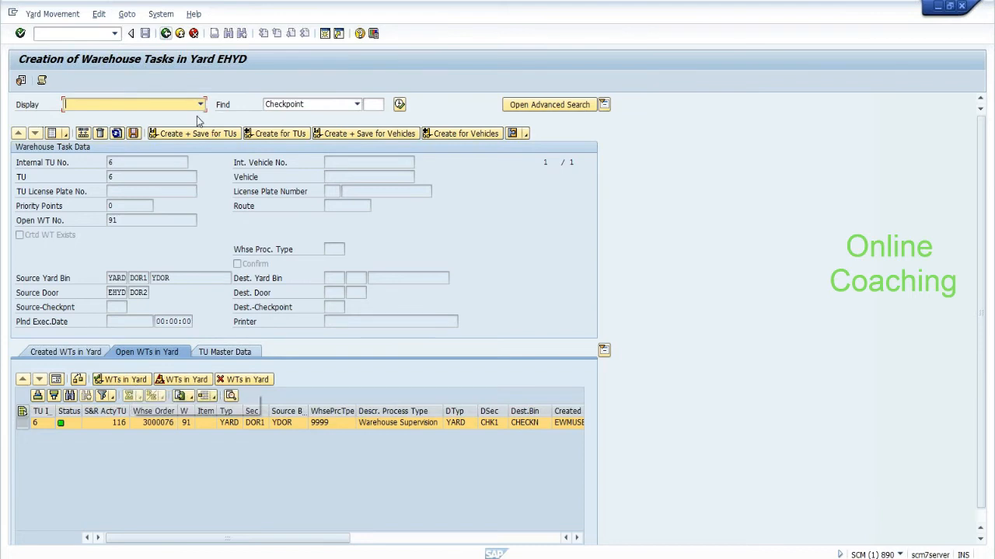
click(134, 134)
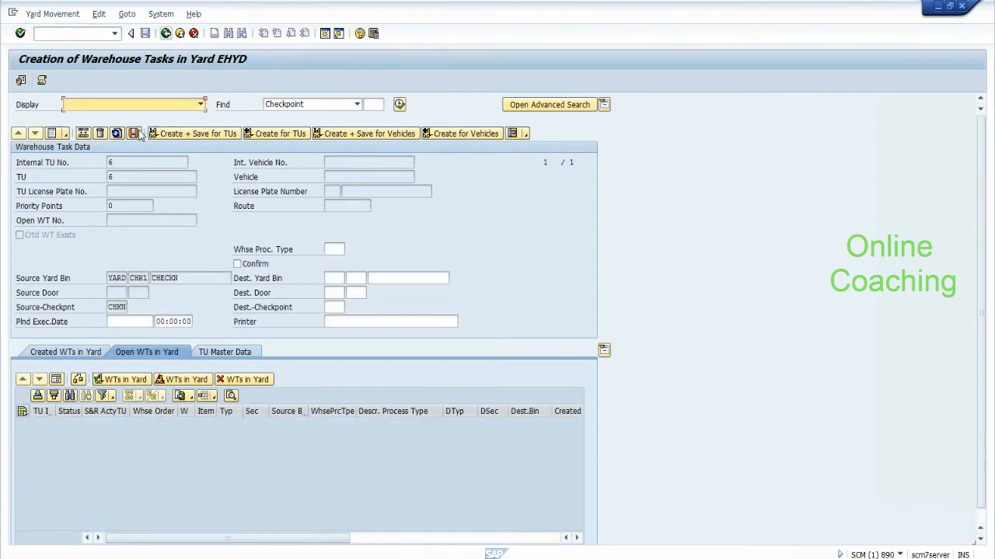
Refresh the current yard doors list in the Warehouse Management Monitor and check the Free Door indicator of DOR2
key(alt+Tab)
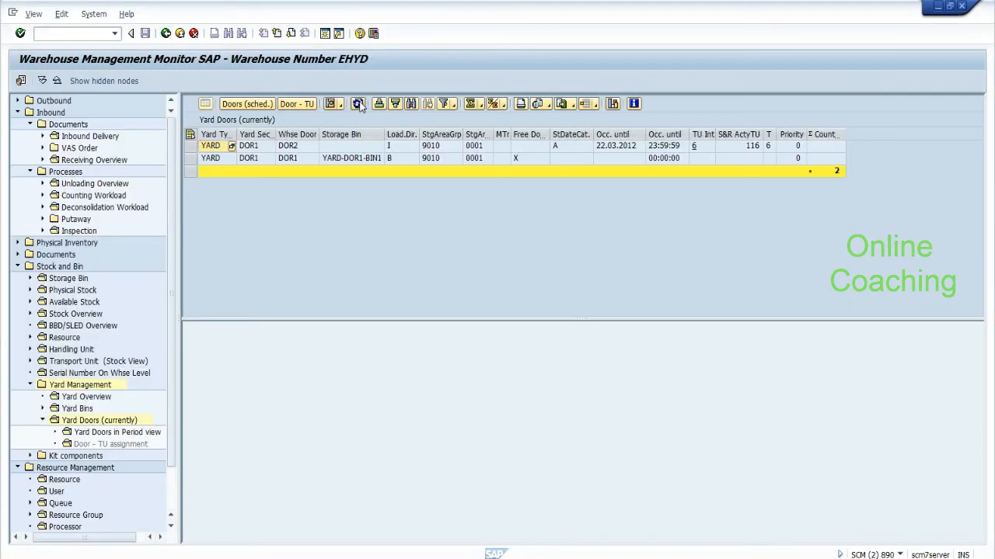
click(358, 104)
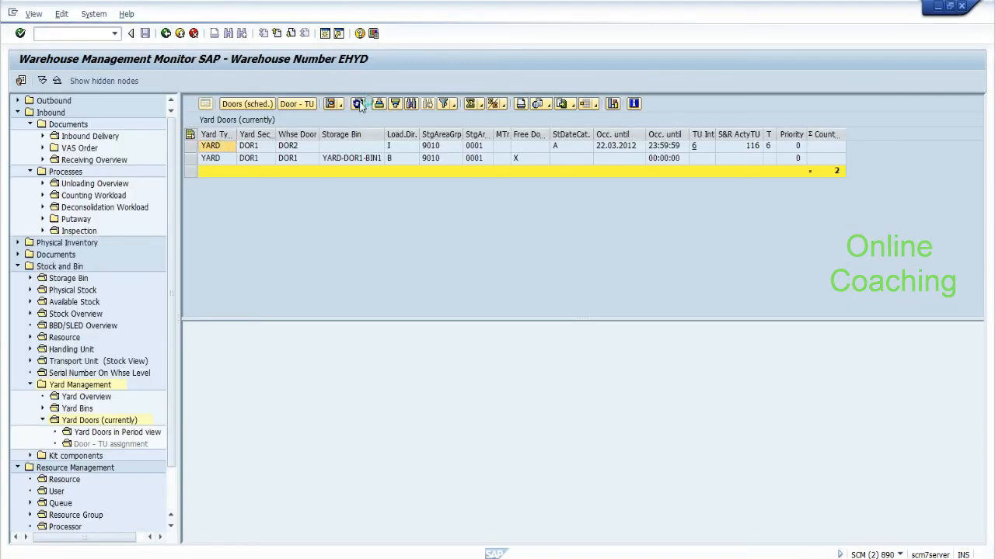
click(526, 147)
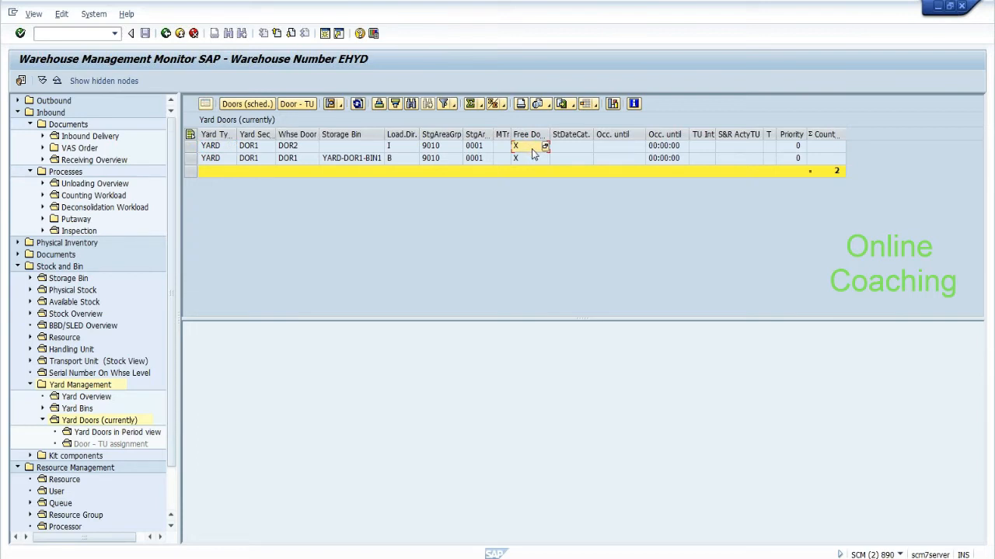
Return from yard warehouse task creation to Process TU, and find transportation unit 7 with its assigned deliveries
key(alt+Tab)
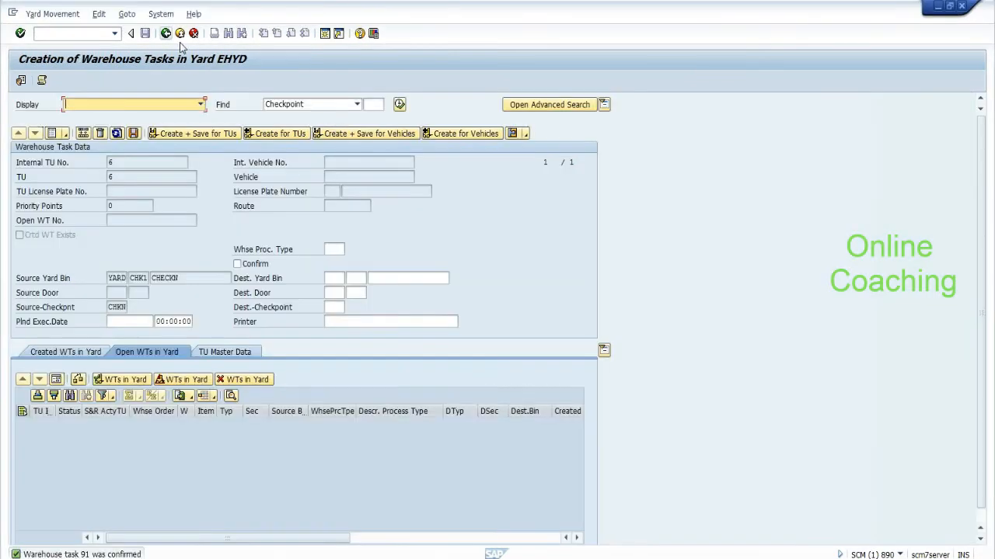
click(166, 34)
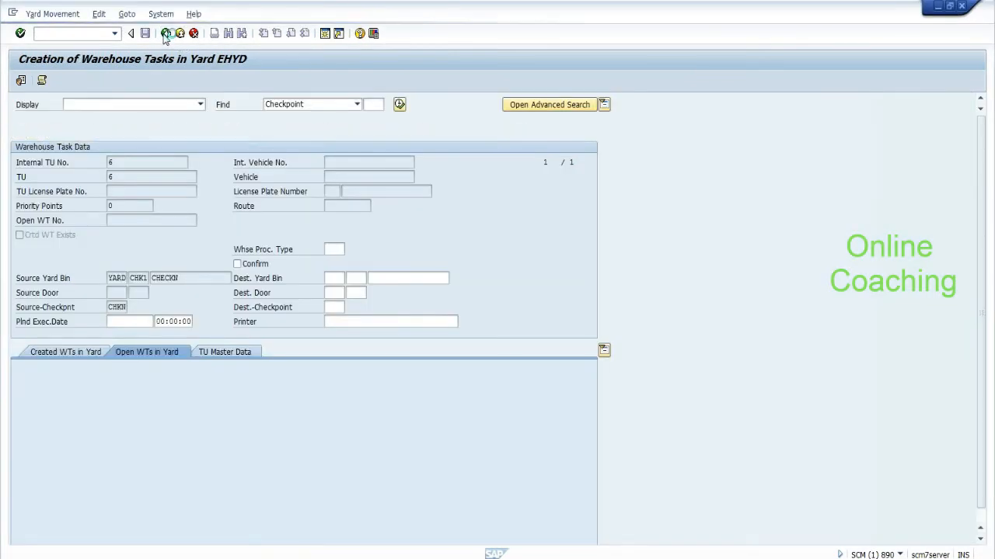
click(165, 33)
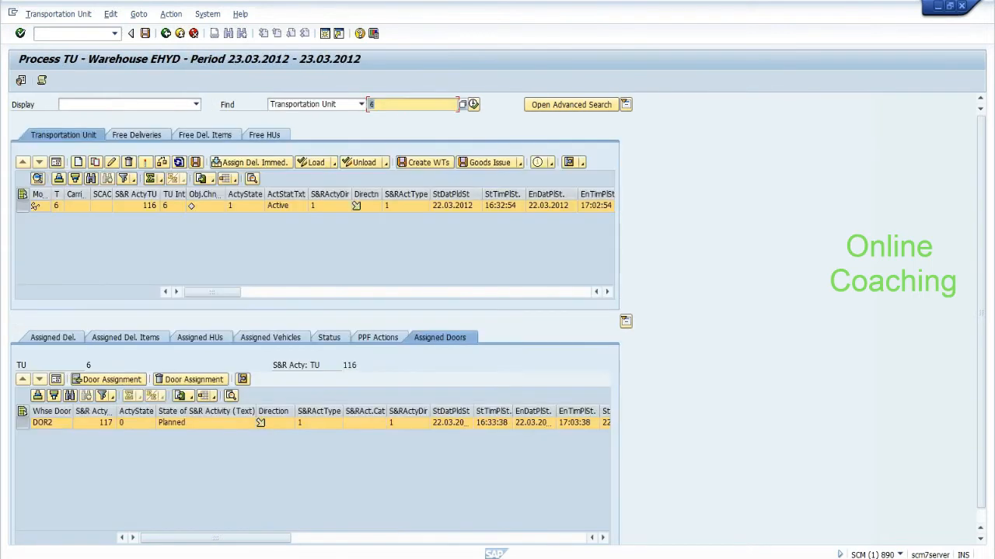
text(7)
click(472, 105)
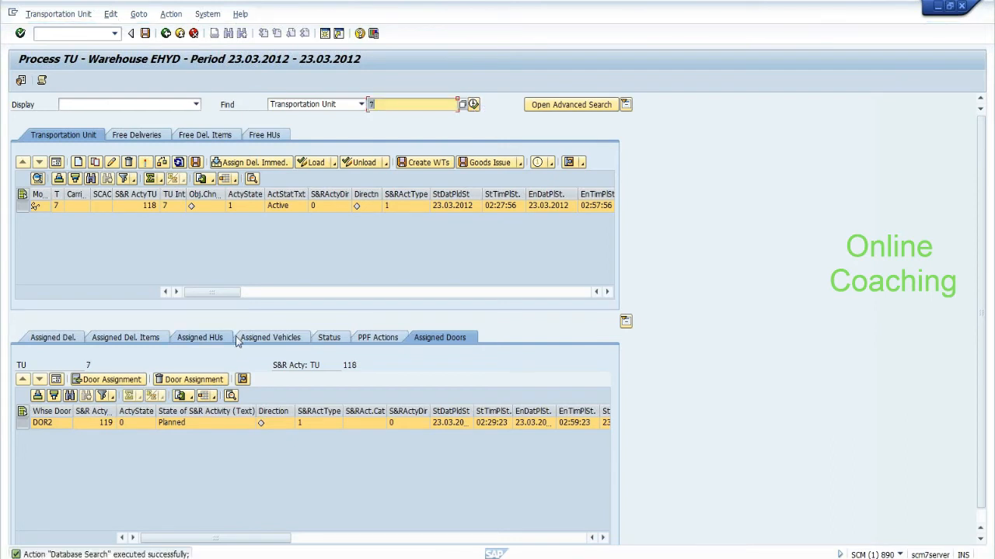
click(46, 338)
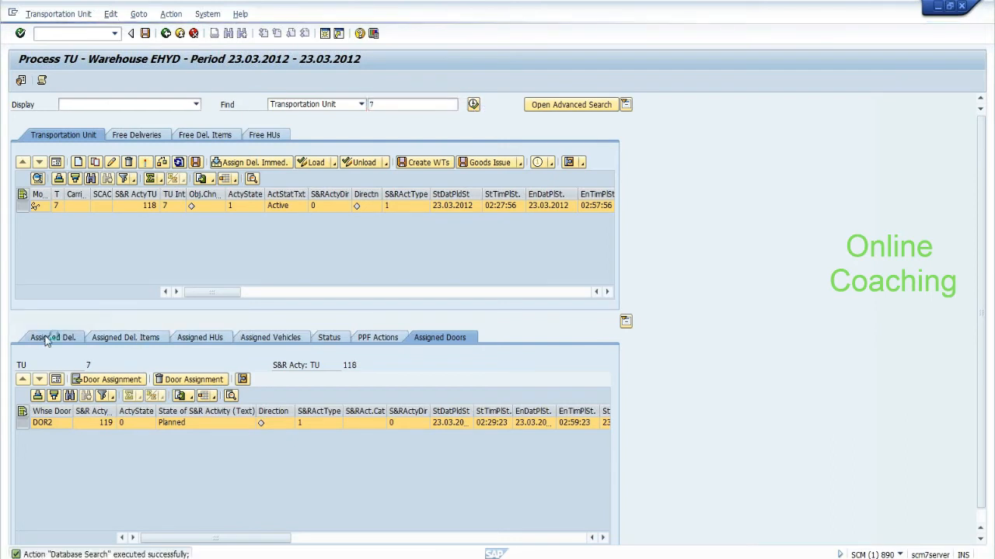
Open the yard movements for TU 7 and examine the destination of its open yard warehouse task
click(582, 163)
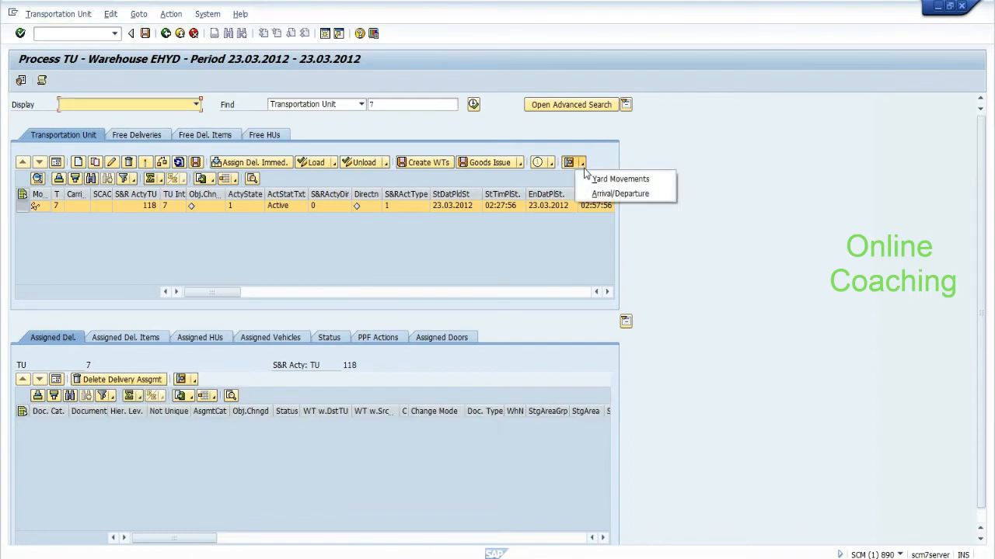
click(588, 179)
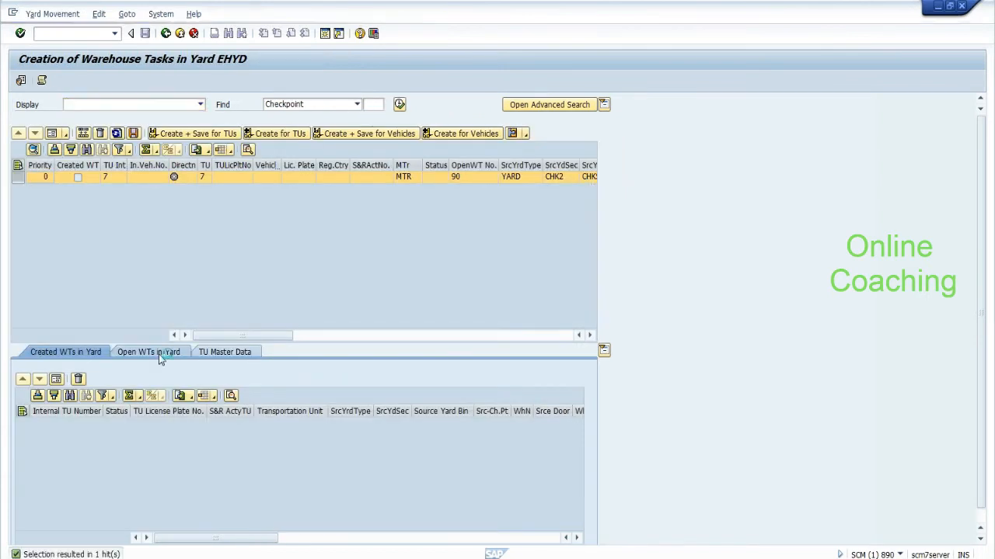
click(158, 353)
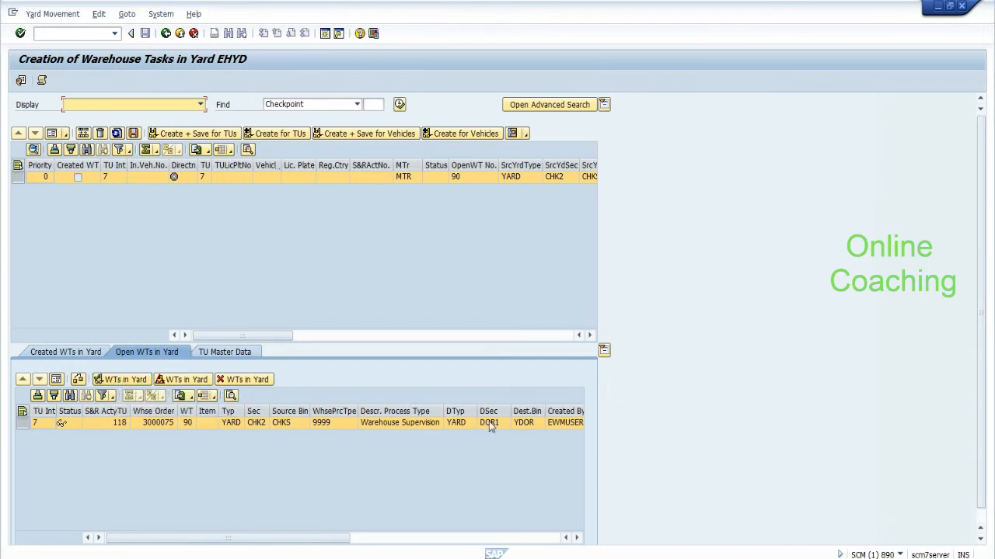
click(525, 425)
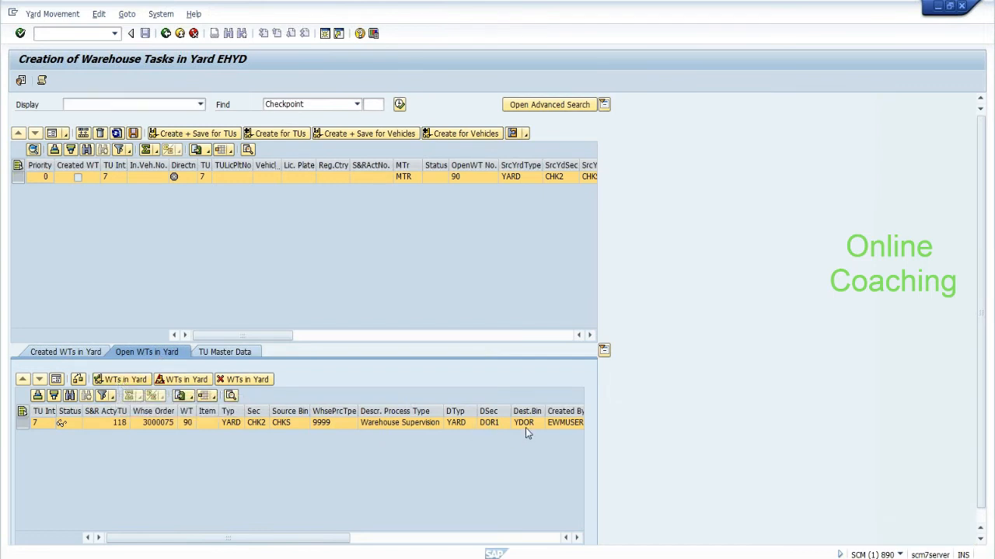
Confirm TU 7's open yard warehouse task 90 from checkpoint CHK2 to the yard door bin YDOR and save it
click(125, 380)
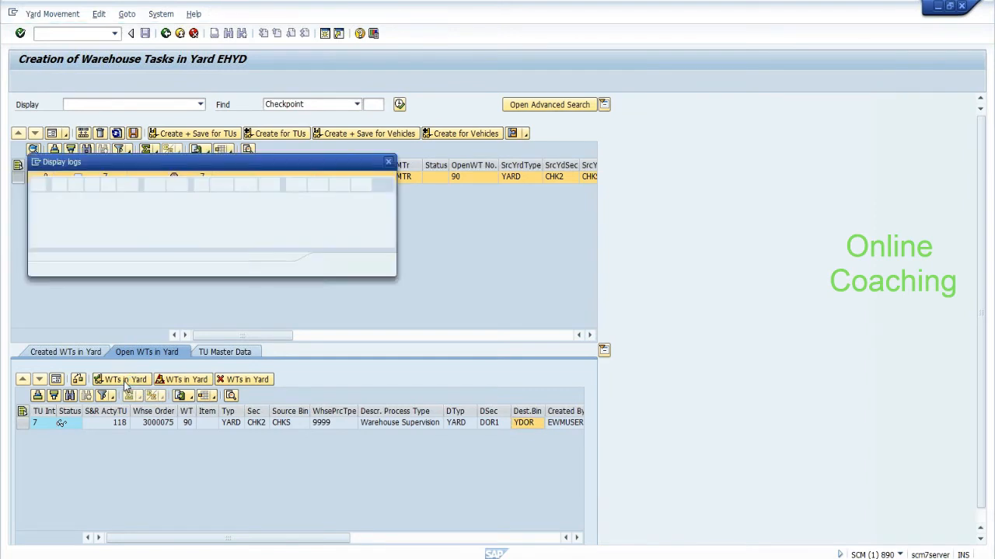
click(385, 265)
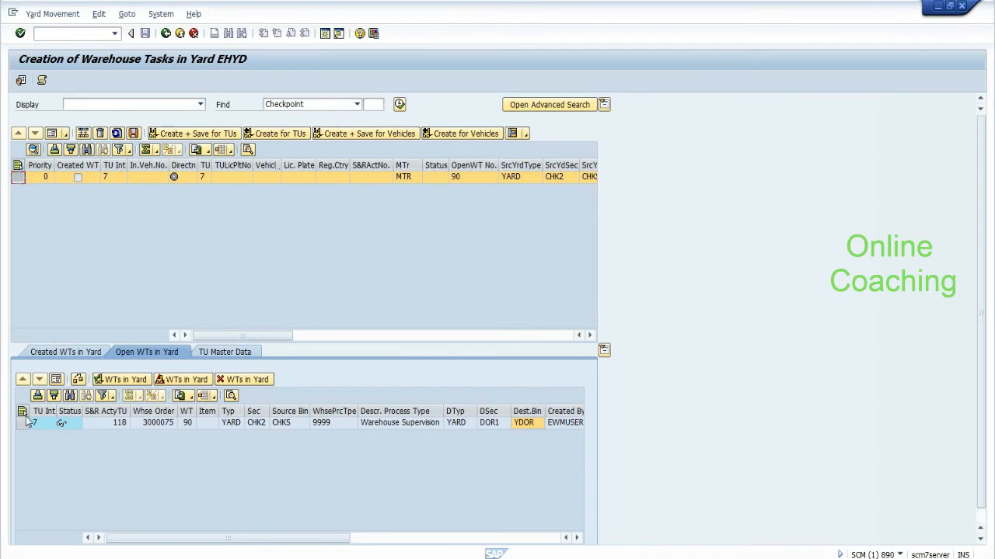
click(125, 380)
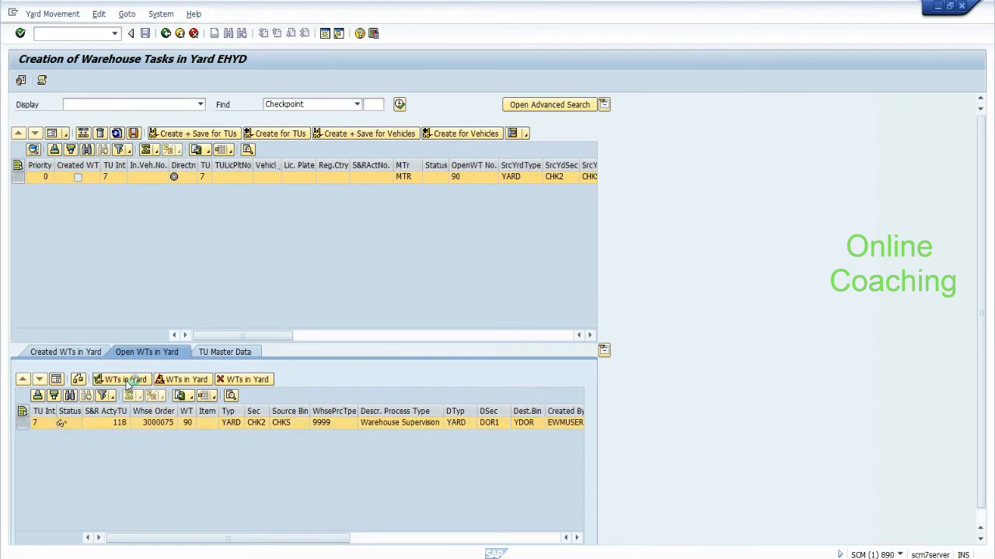
click(133, 134)
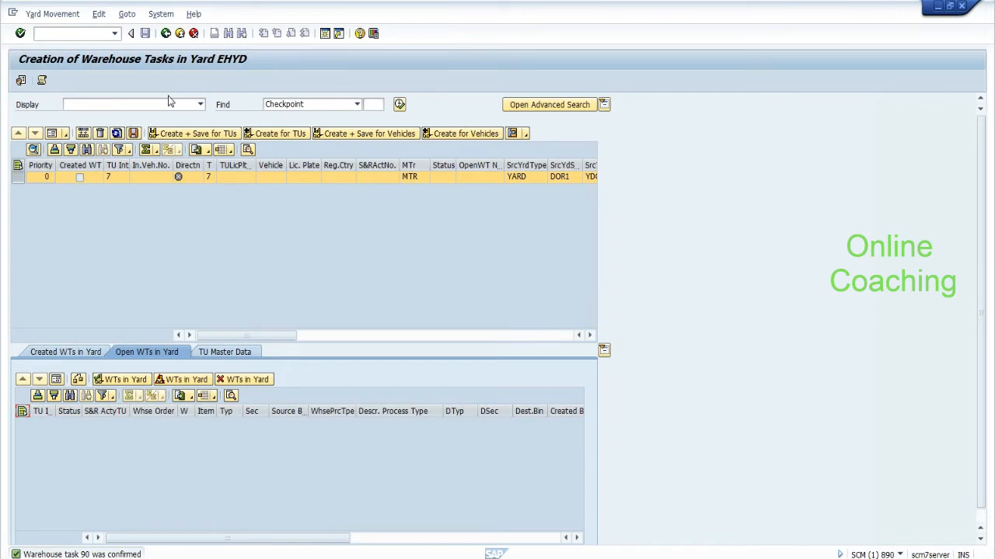
Refresh the current yard doors list in the Warehouse Management Monitor and check which TU occupies DOR2
key(alt+Tab)
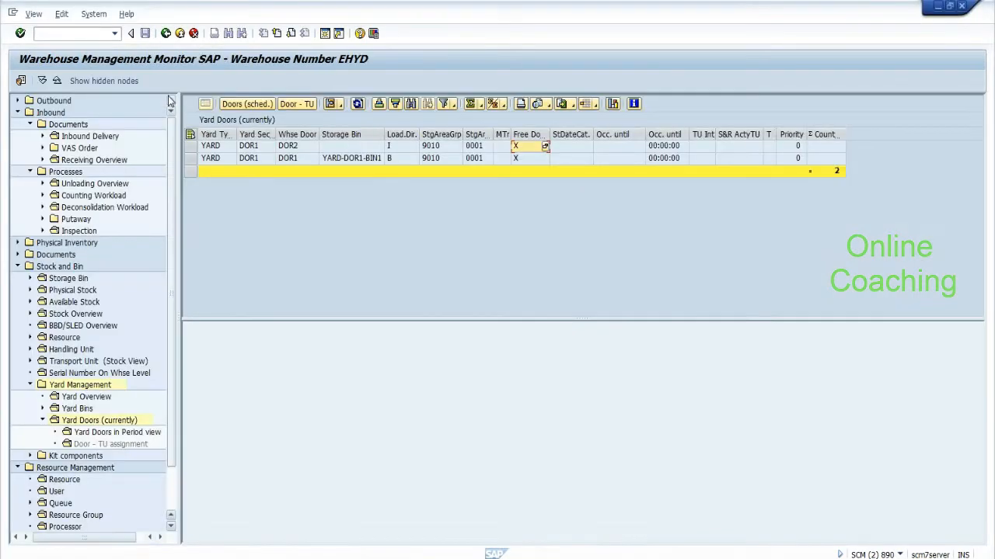
click(357, 104)
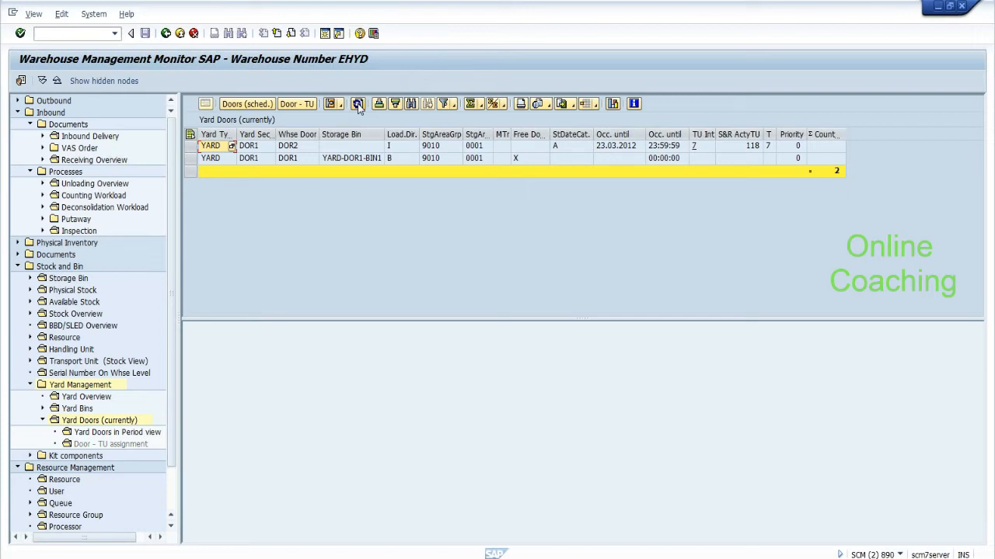
key(alt+Tab)
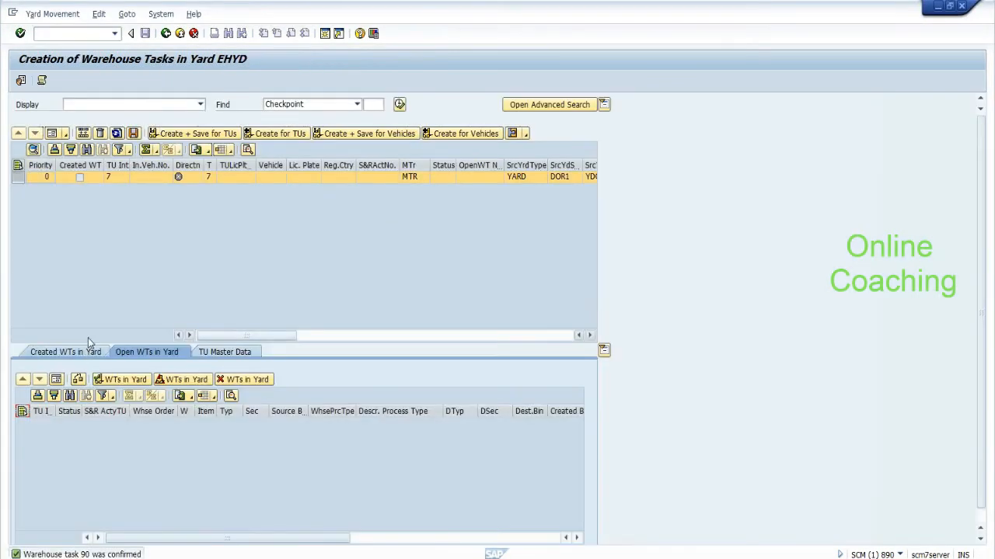
Return to Process TU and examine the arrival and departure times of TU 7's door assignment in the form view
click(169, 34)
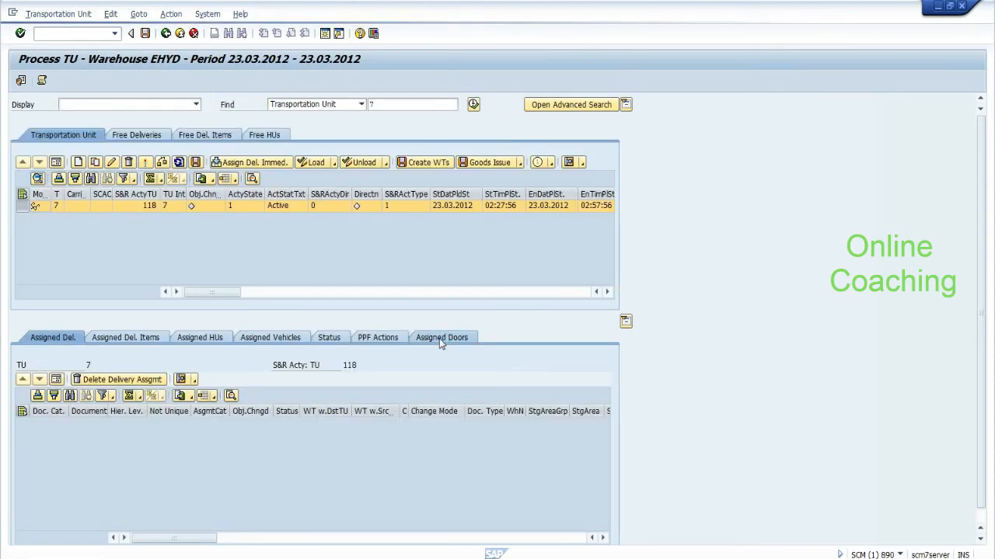
click(441, 340)
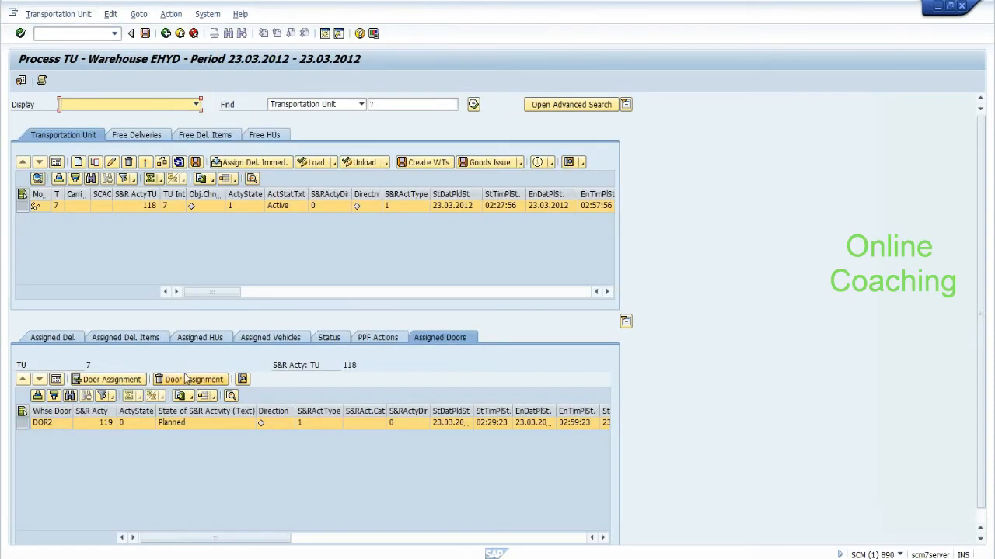
click(56, 379)
drag(610, 425, 611, 464)
click(396, 437)
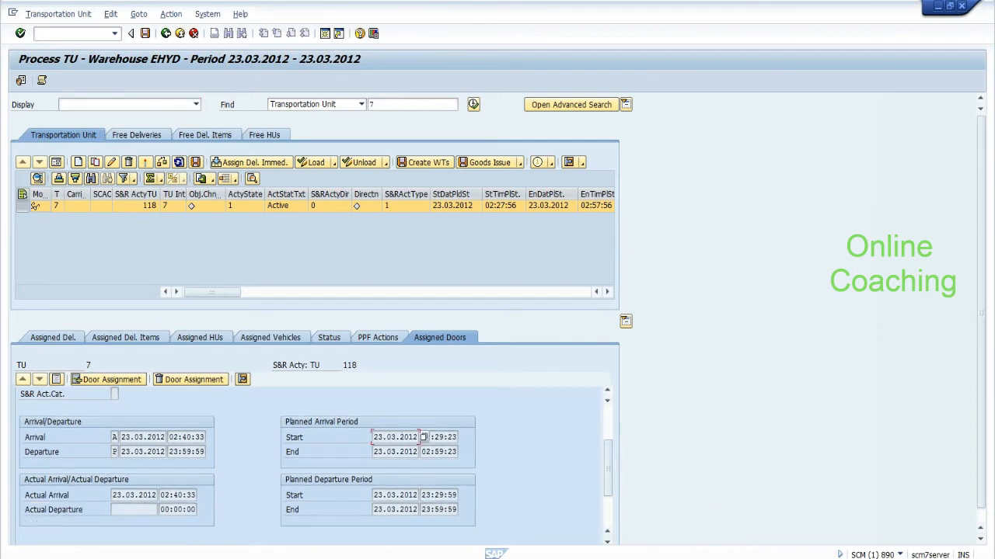
click(168, 437)
click(168, 451)
Try to assign warehouse door DOR1 to TU 7, read the resulting log and close it
click(128, 379)
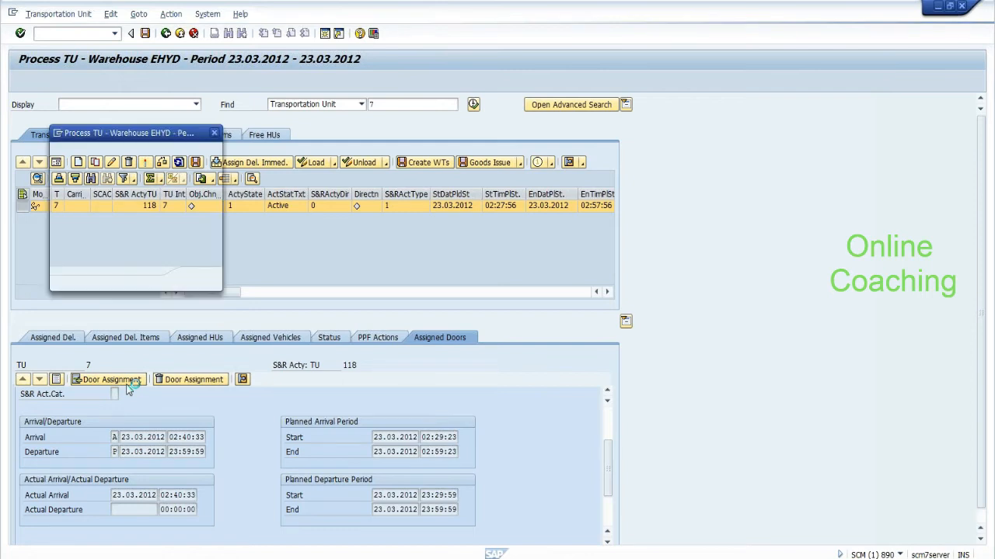
click(166, 168)
key(BackSpace)
text(1)
click(198, 279)
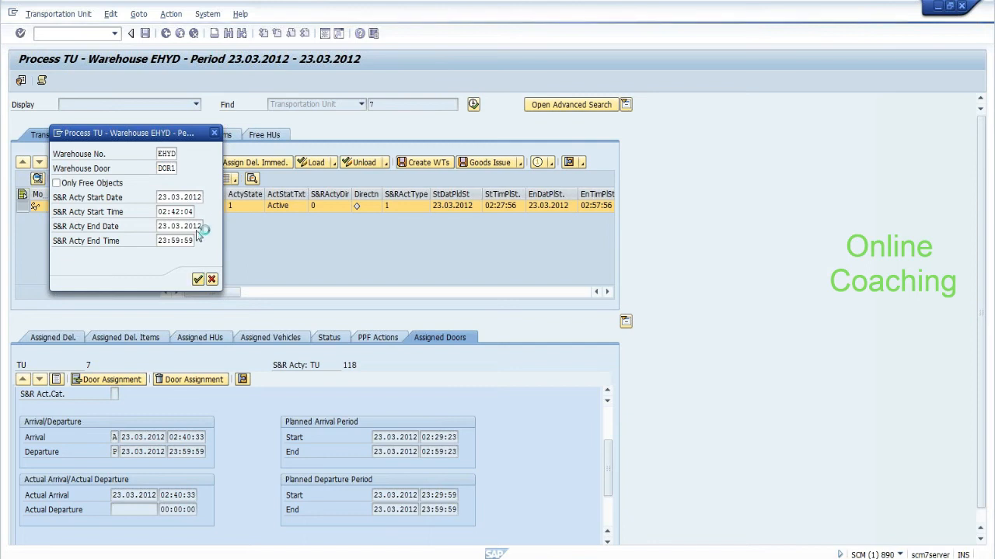
click(269, 227)
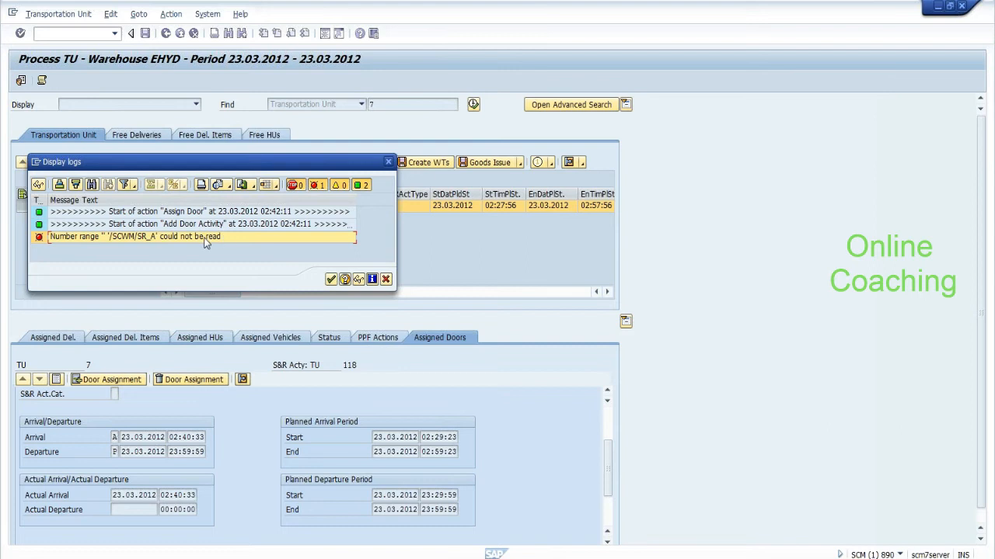
click(385, 280)
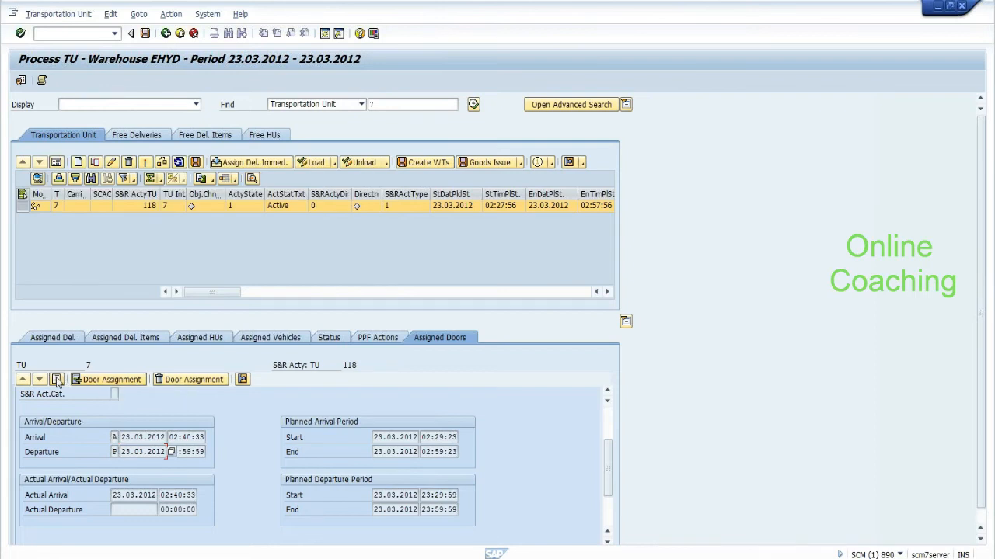
Switch the assigned doors back to list view and add another assignment of warehouse door DOR2 to TU 7
click(57, 379)
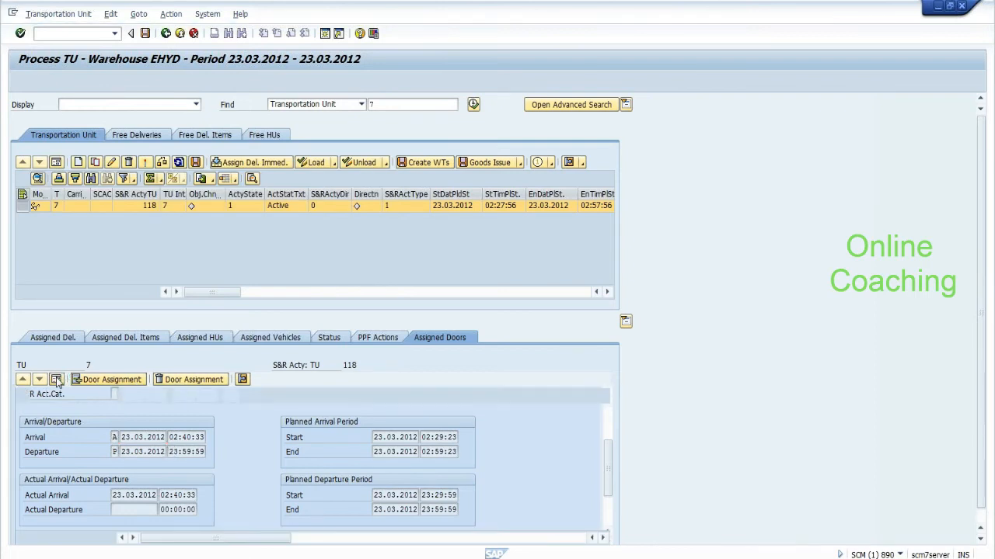
click(90, 380)
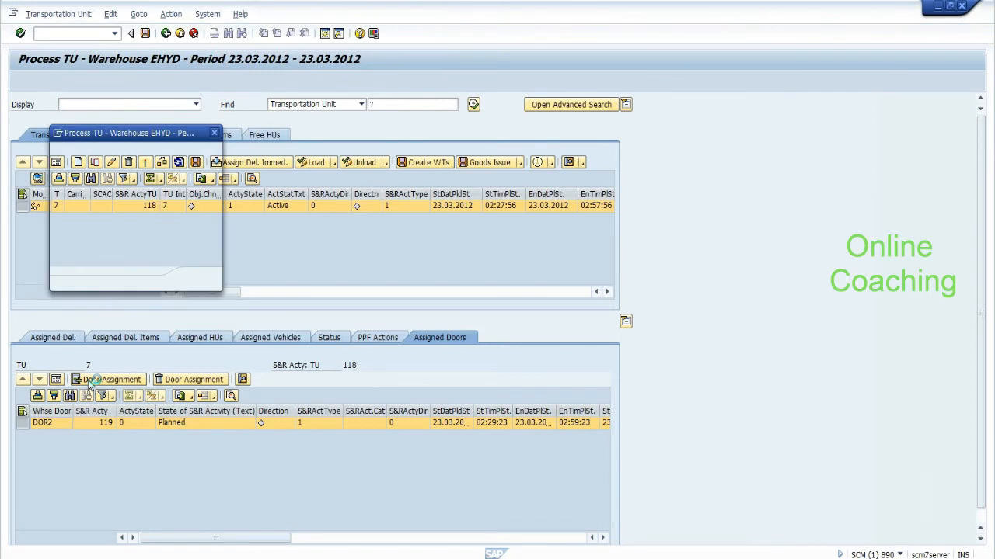
click(174, 169)
key(BackSpace)
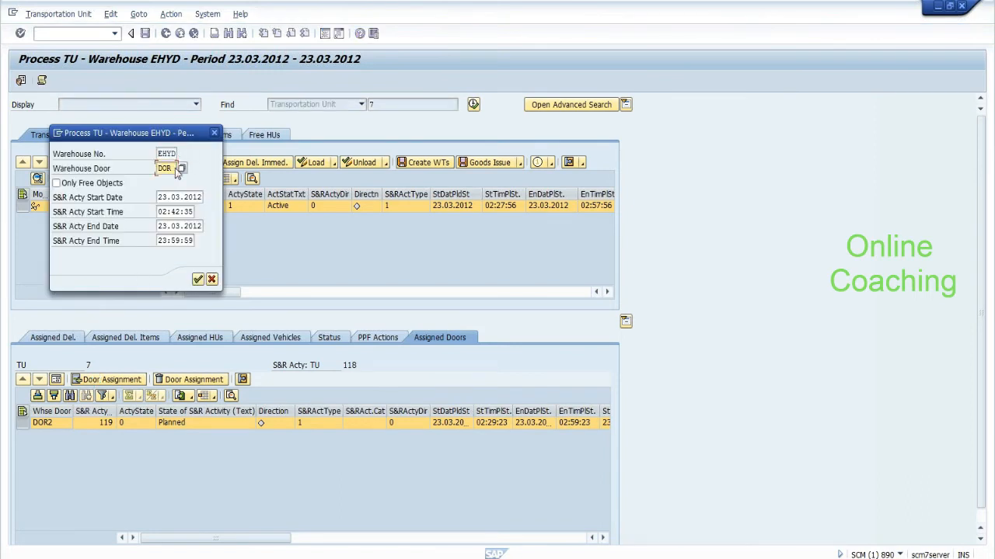
text(2)
click(197, 284)
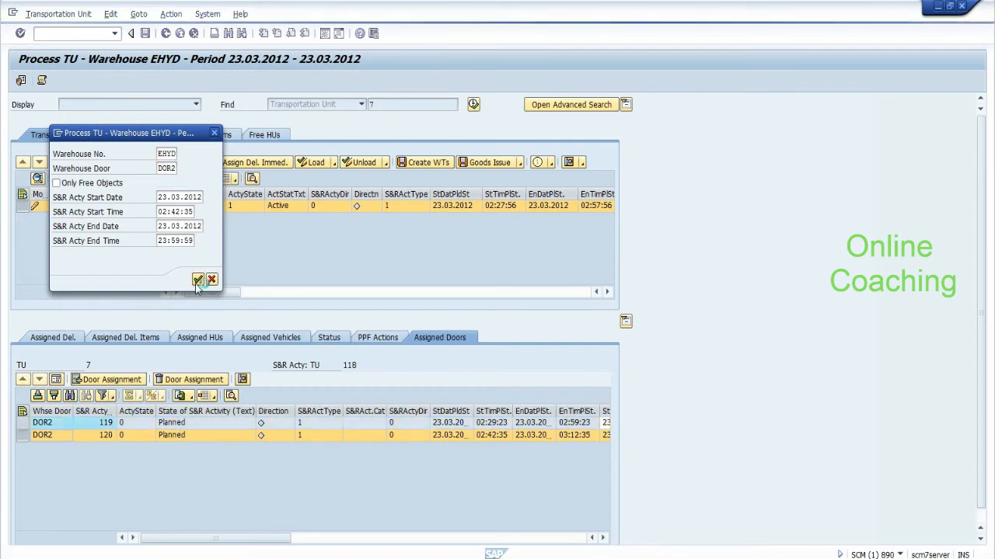
click(107, 424)
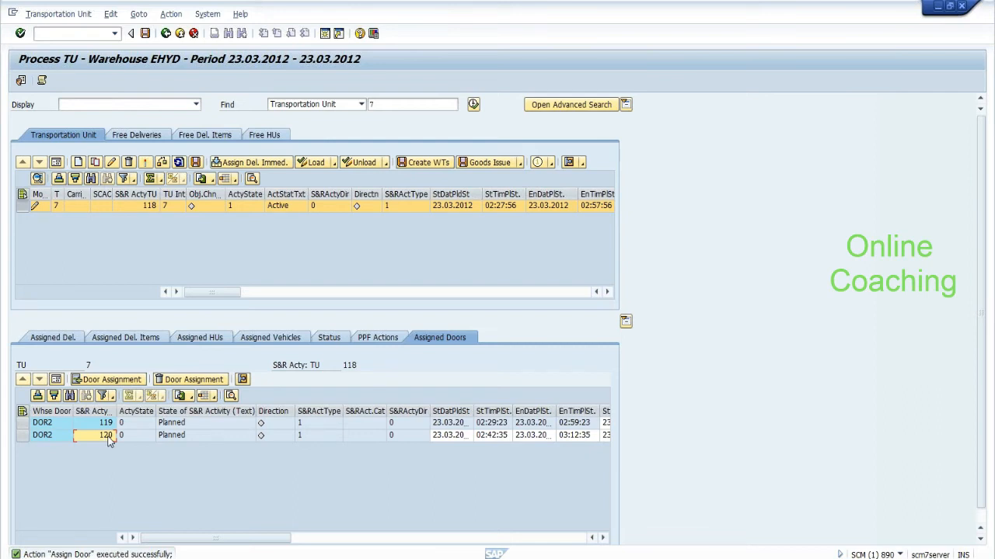
click(174, 438)
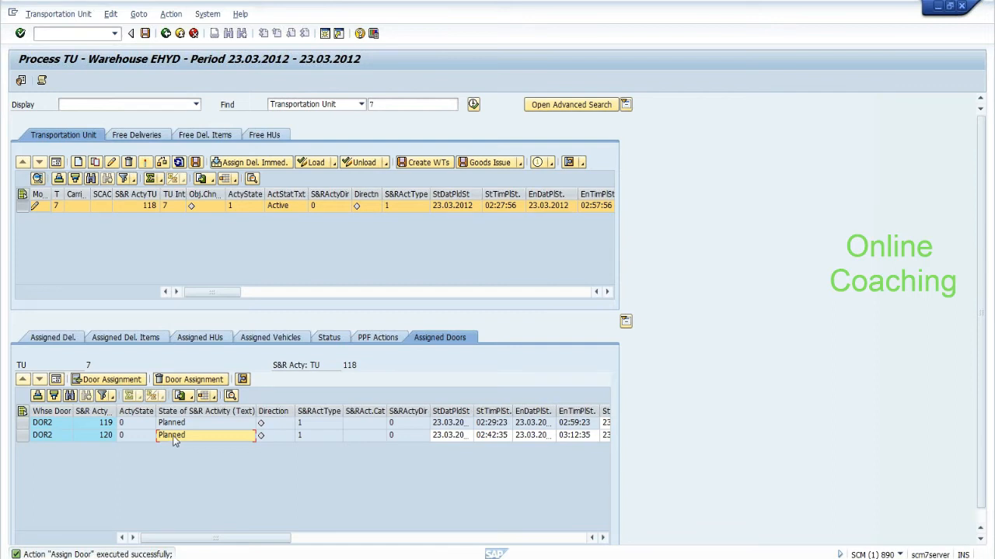
Save TU 7 with its additional door assignment, close the log and exit to SAP Easy Access
click(146, 34)
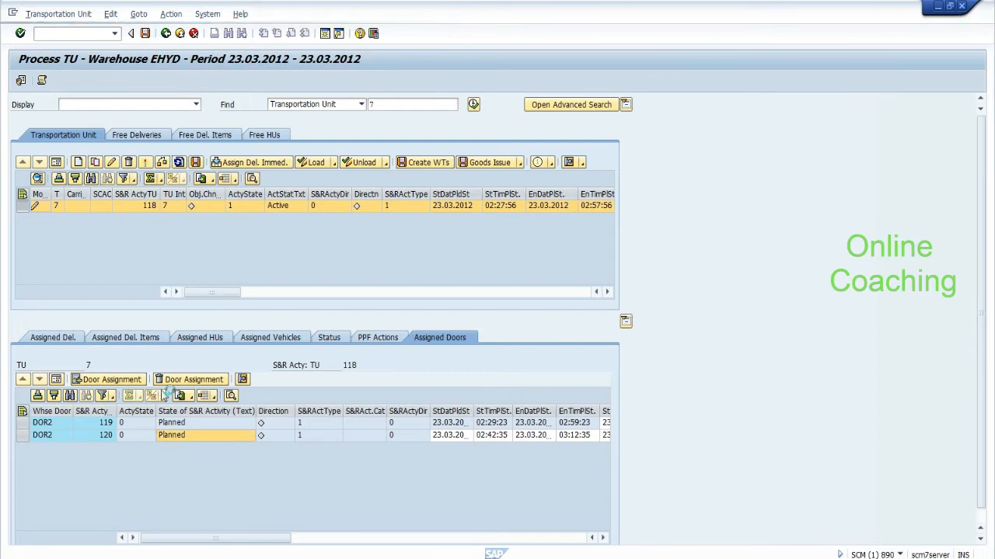
click(62, 435)
click(87, 375)
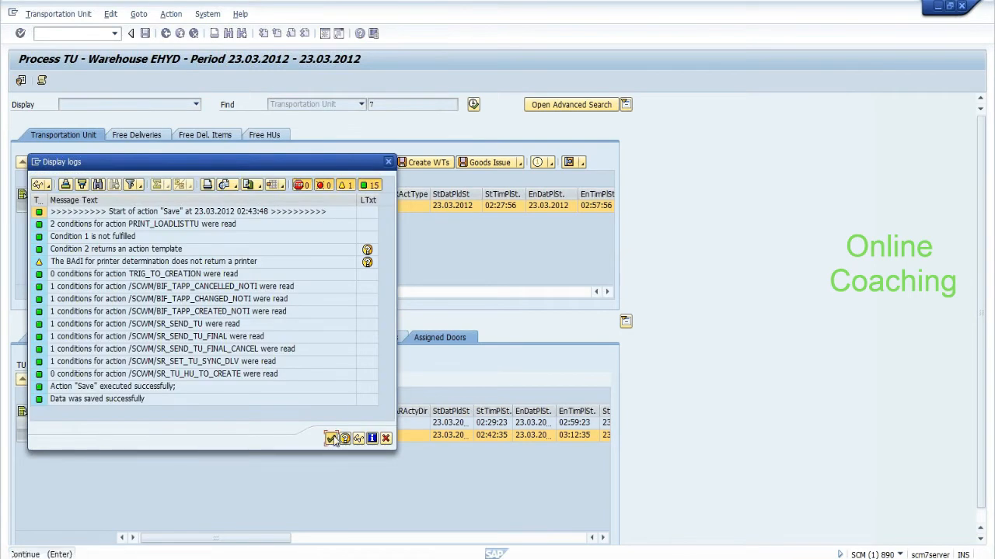
click(332, 439)
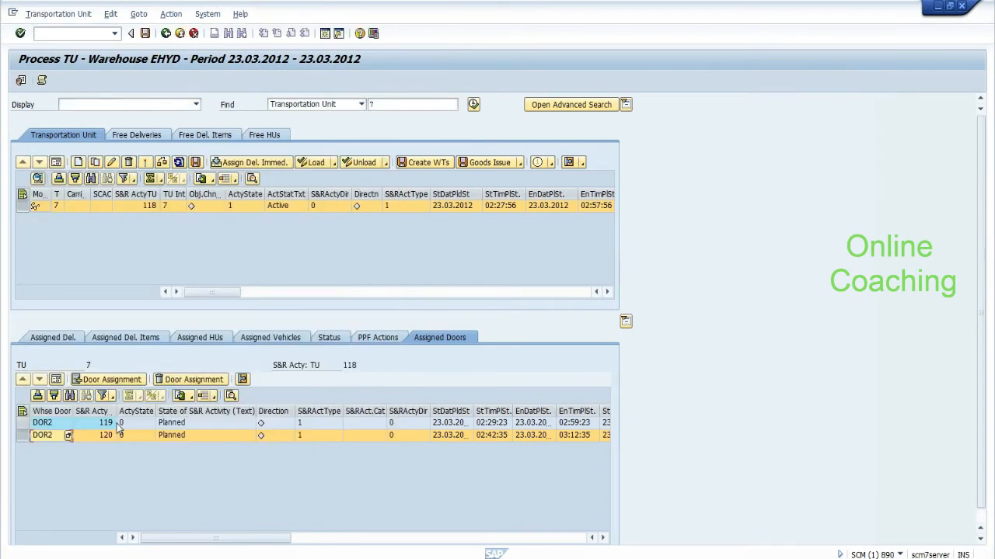
click(165, 33)
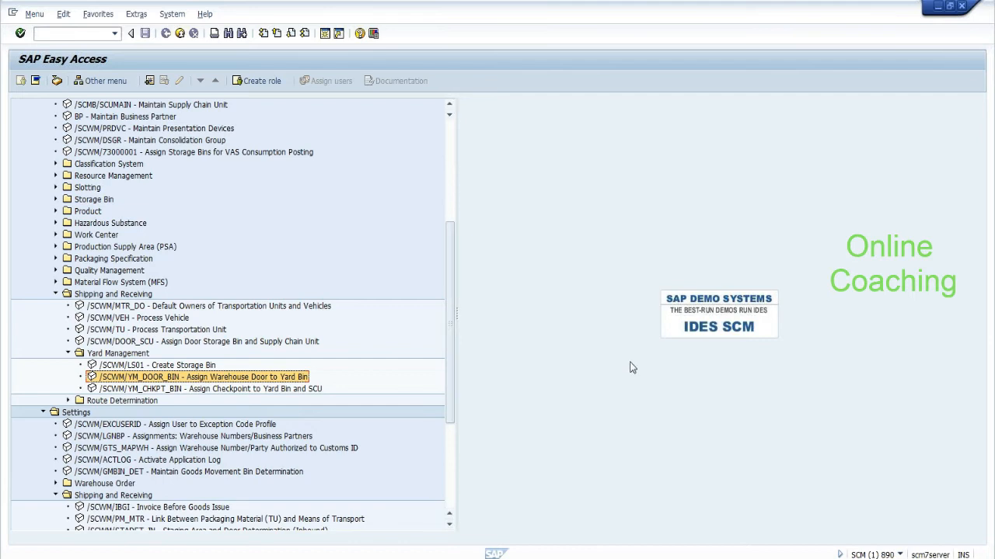
In the Notepad notes, add TU door slots: "Dor1( 10 AM to 12 AM )", "DoR2 ( 1 PM to 4 PM )" and "DOR1 ( 4:30 PM to 5:30 PM )"
key(alt+Tab)
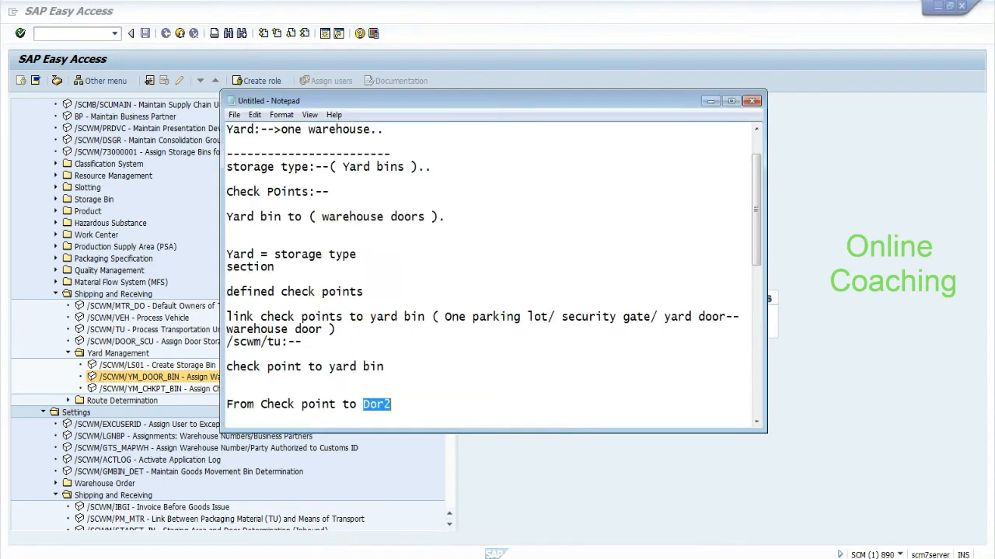
drag(753, 210, 756, 274)
click(362, 305)
key(Return)
key(Return)
text(TU:--> Dor1)
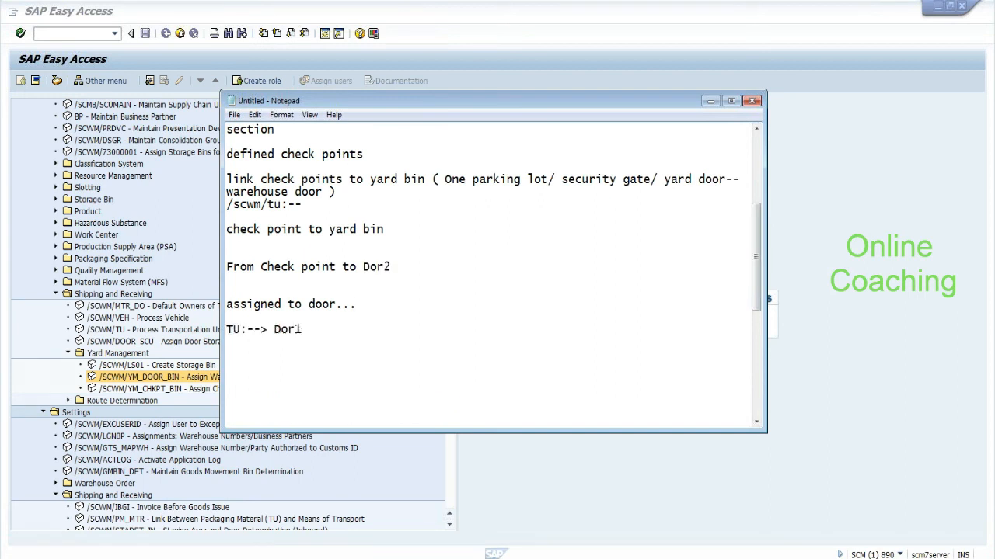
text(( 10 AM to 12 A)
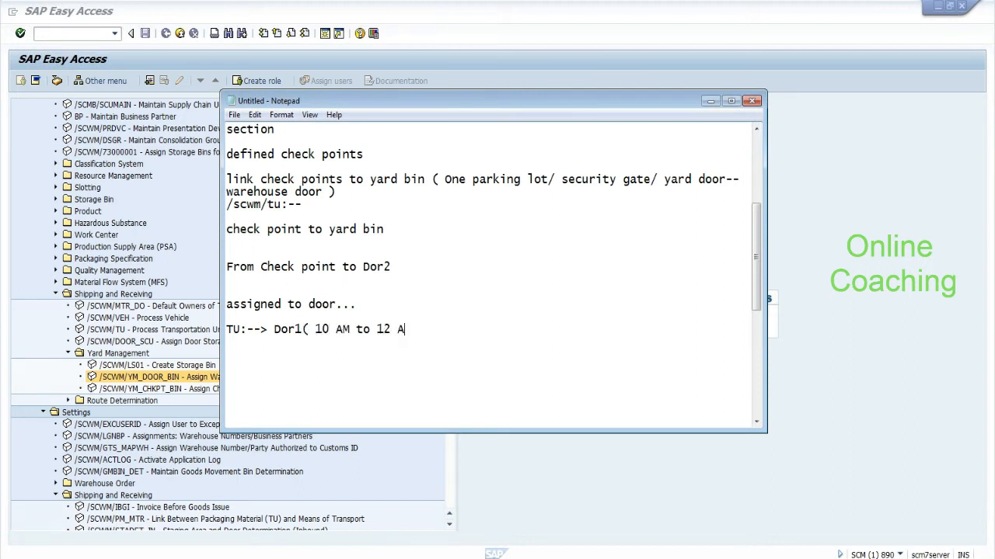
text(M ))
key(Return)
text(DoR2 ( 1 PM to 4 PM ))
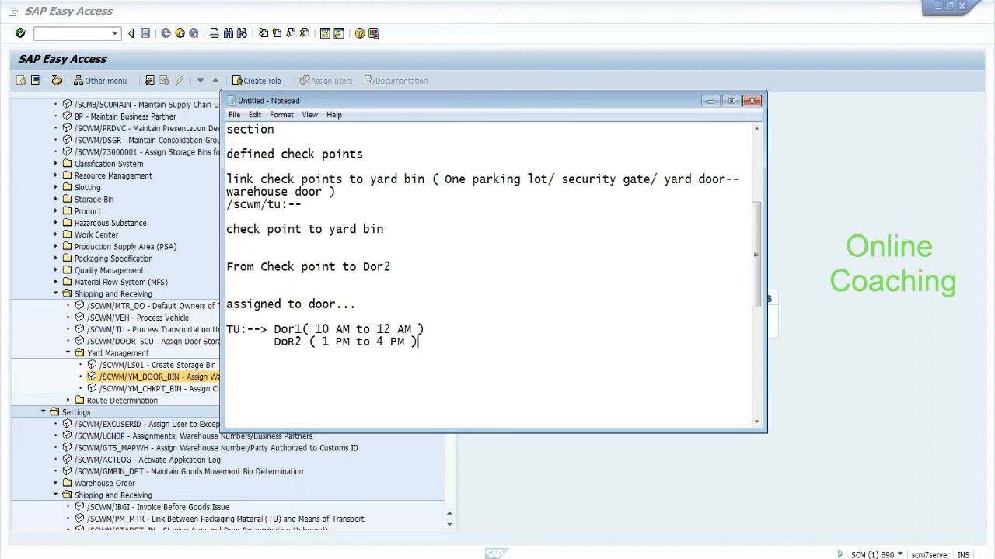
text(DOR1 ( 4:30 PM to 5:30 PM ))
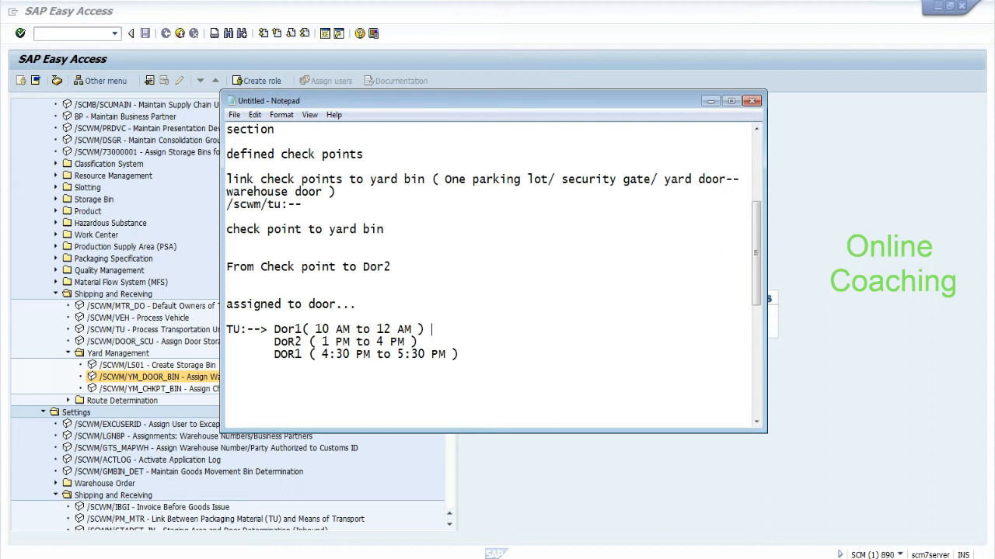
Append "Planned time and Actual time..." to the first door slot line and highlight "Actual time"
text(Planned time:)
key(BackSpace)
text(and A)
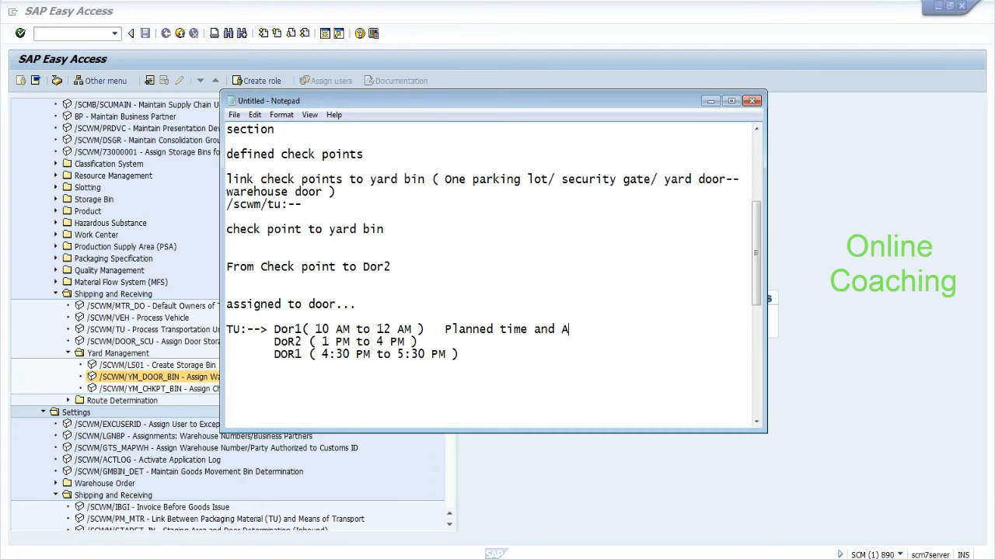
text(ctual time...)
drag(561, 329, 637, 330)
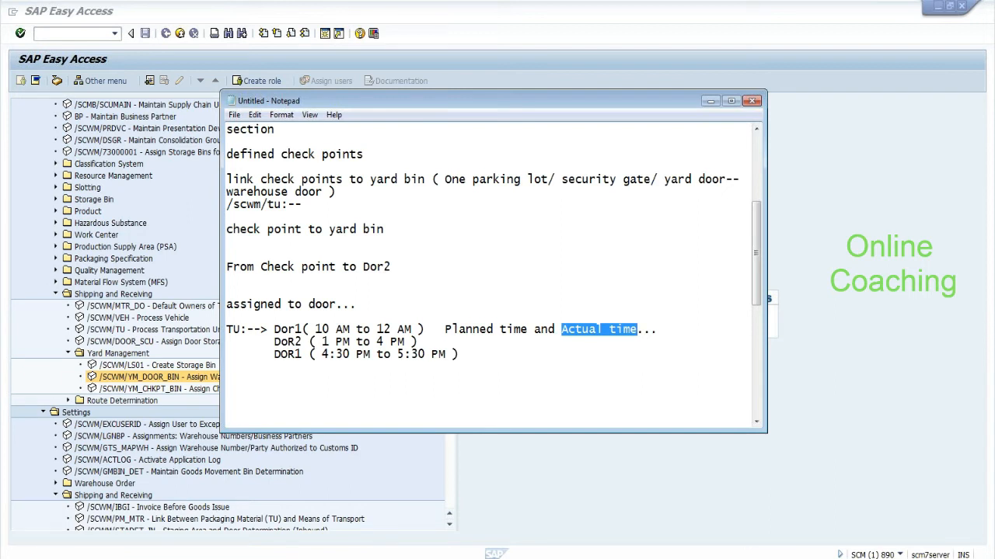
Switch to the Warehouse Management Monitor and widen the TU column in the yard doors list to check DOR2's occupancy
key(alt+Tab)
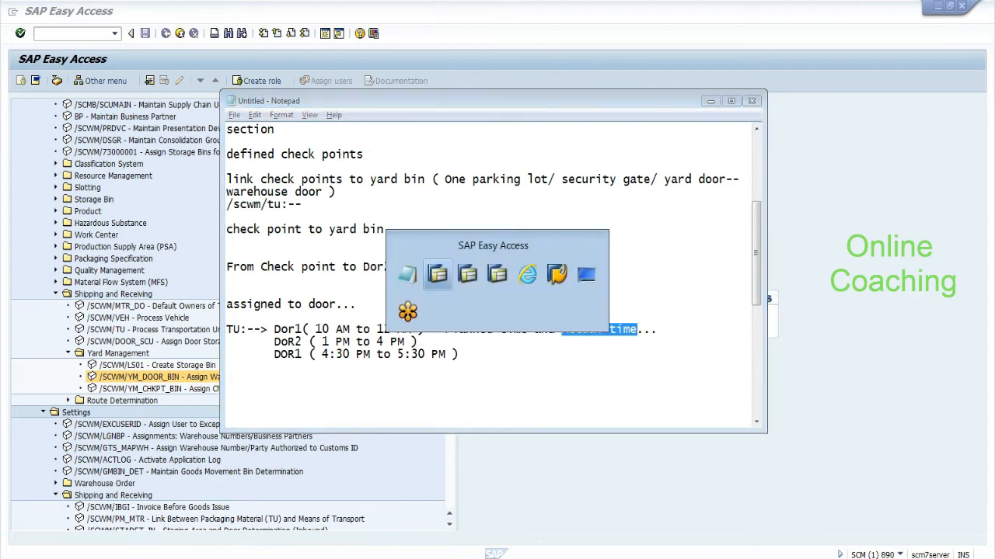
key(alt+Tab)
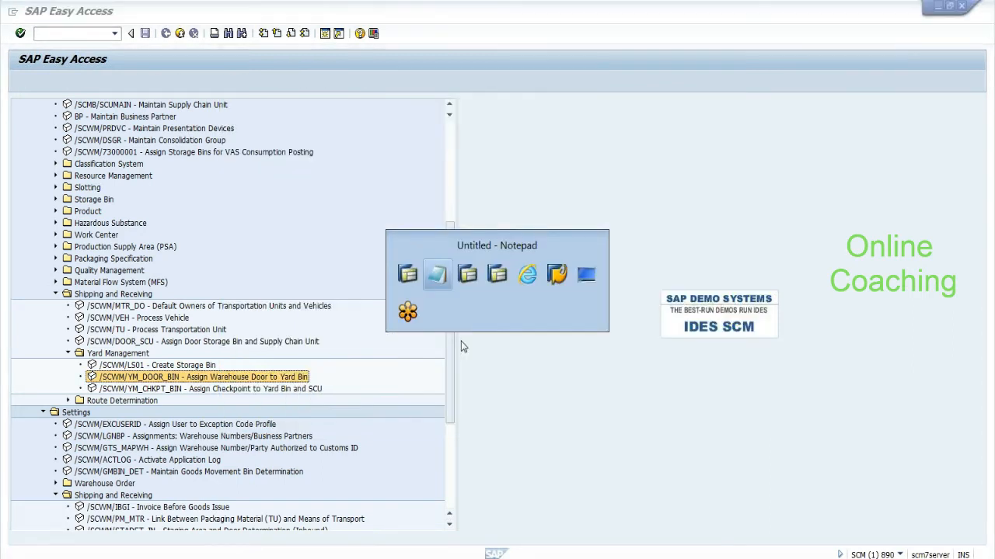
key(alt+Tab)
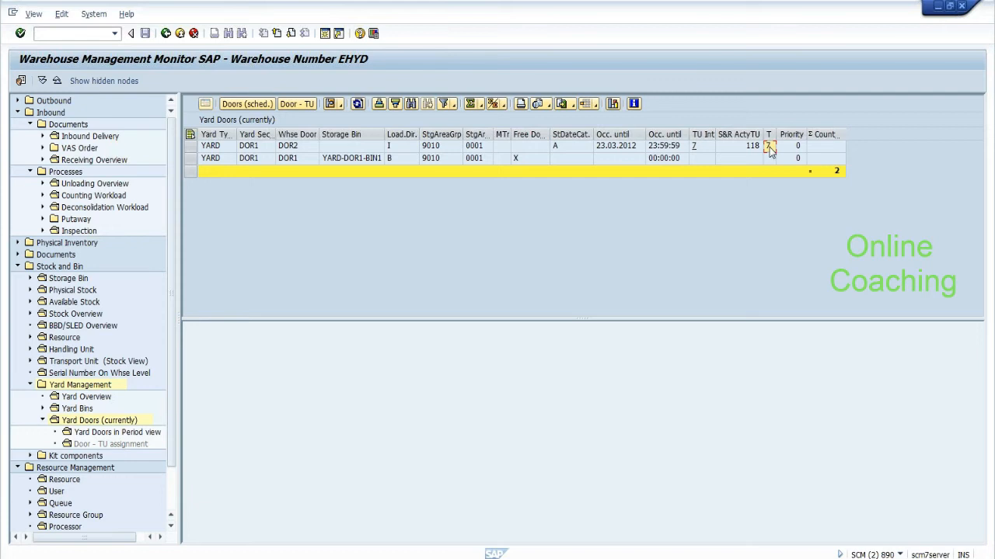
drag(775, 136, 796, 137)
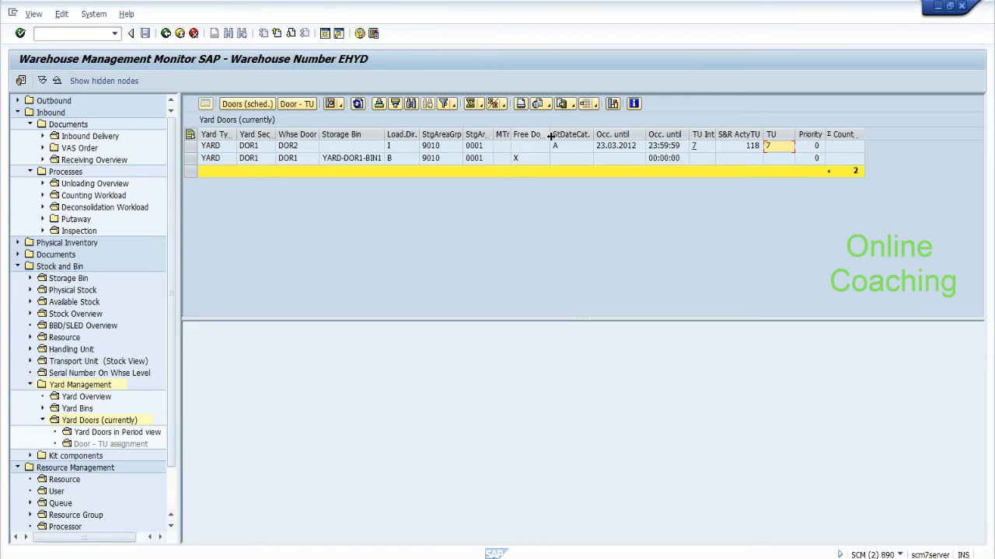
Widen the Free Door column in the yard doors list and check whether DOR1 is marked as free
drag(551, 135, 587, 134)
click(544, 159)
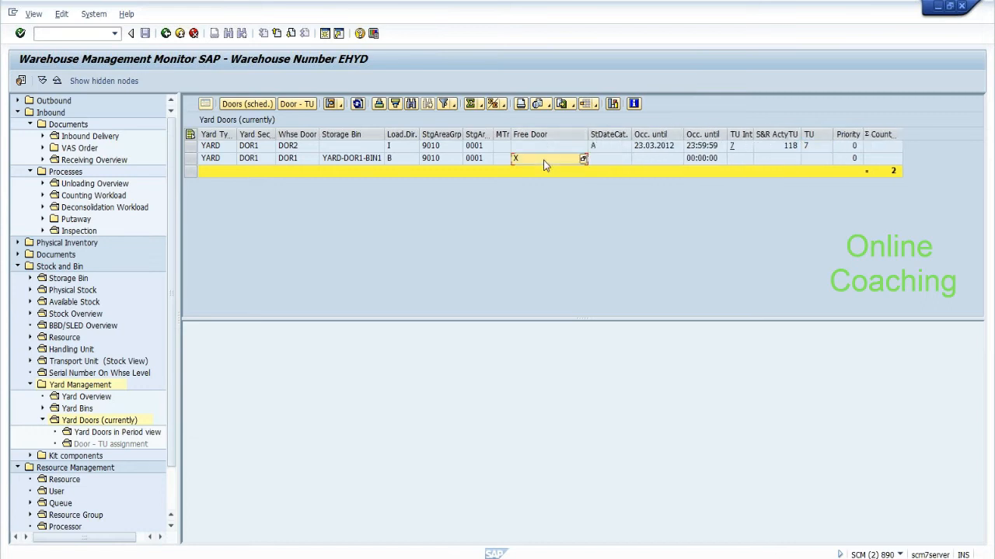
key(alt+Tab)
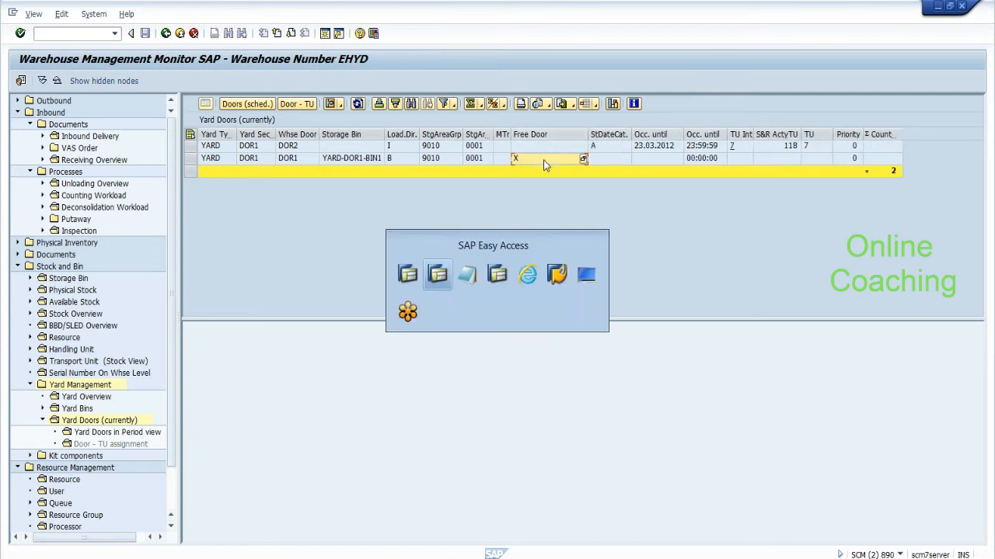
key(alt+Tab)
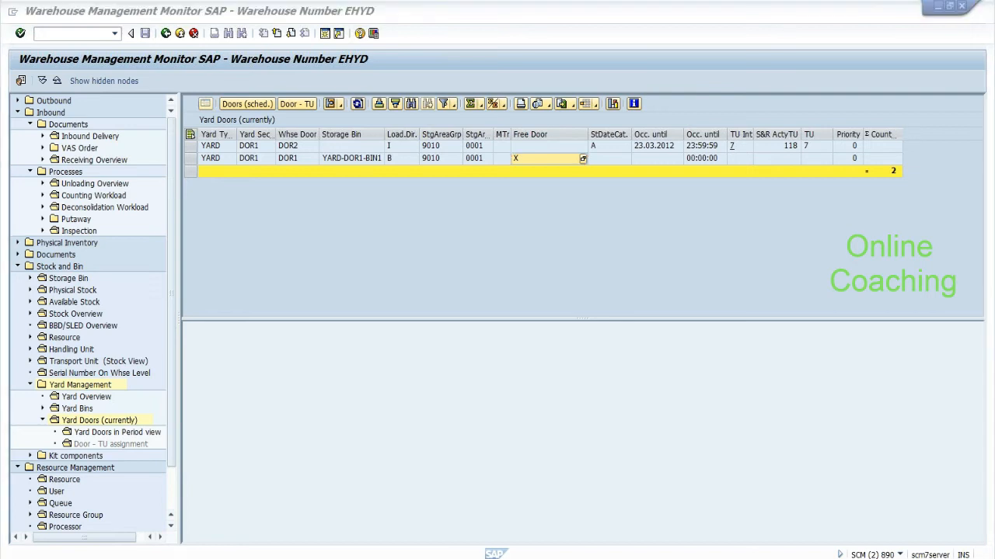
Switch to the Notepad notes and review the yard management section, highlighting the check points and yard-bin-to-warehouse-doors lines
key(alt+Tab)
click(227, 367)
drag(756, 269, 756, 195)
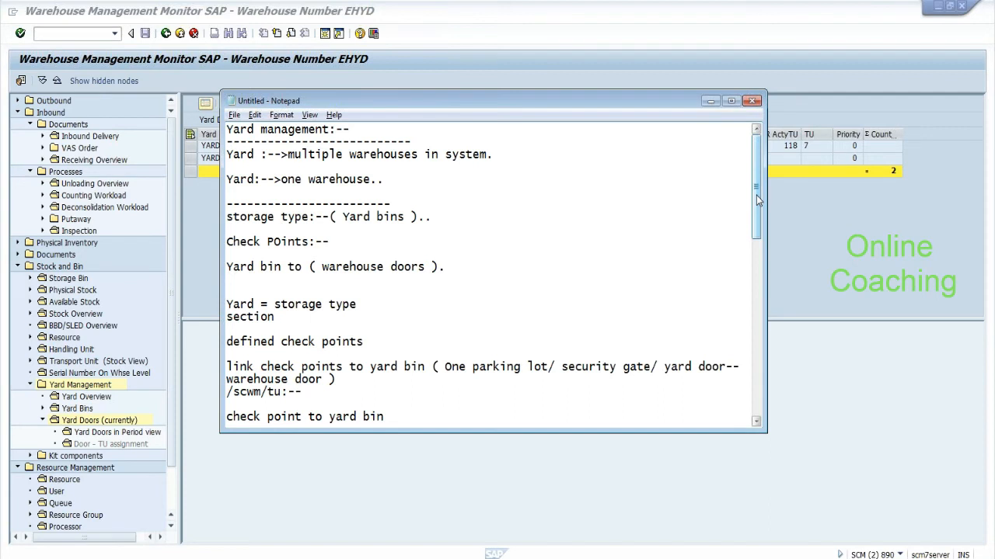
mouse_move(756, 195)
mouse_down()
mouse_move(750, 234)
mouse_move(752, 176)
mouse_up()
drag(302, 154, 329, 154)
drag(247, 242, 451, 267)
click(451, 268)
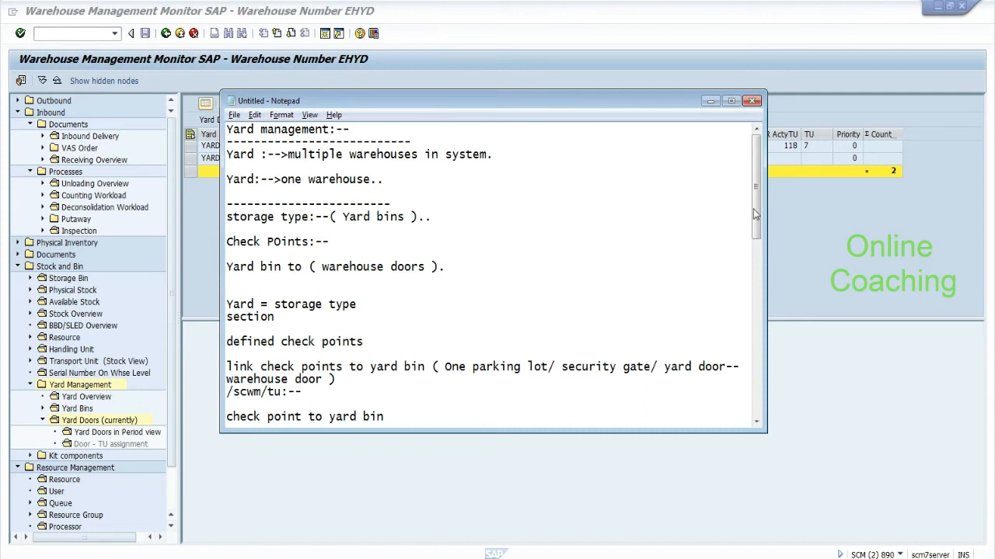
drag(759, 207, 763, 252)
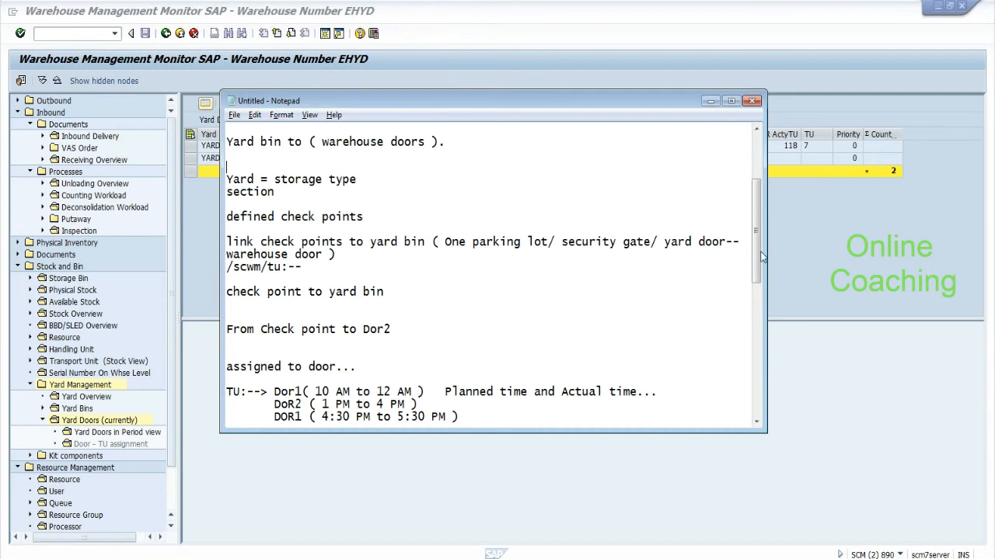
Add blank lines and a dashed separator line at the end of the notes, below "delivery:-->GR:-->"
drag(757, 251, 757, 386)
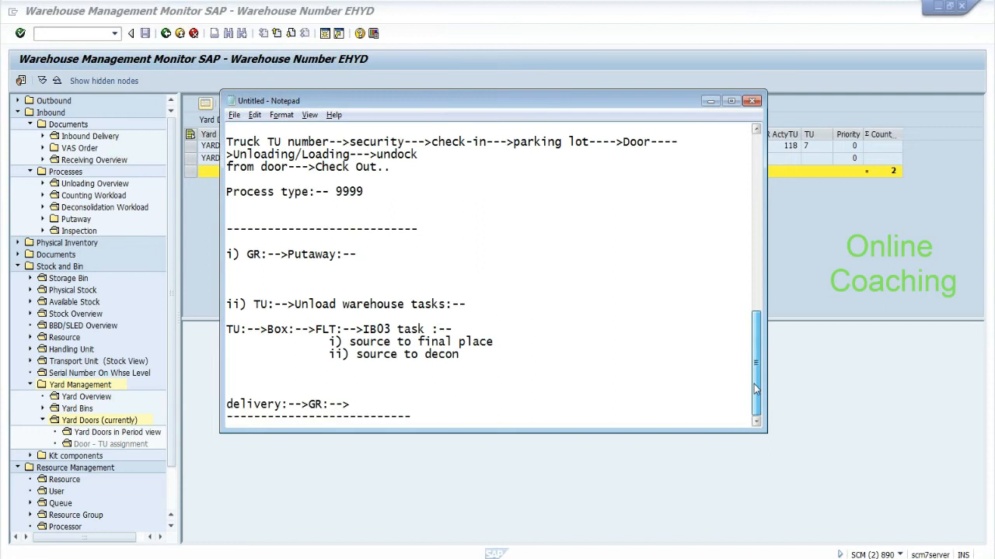
key(Return)
key(Return)
key(Return)
key(Return)
key(Return)
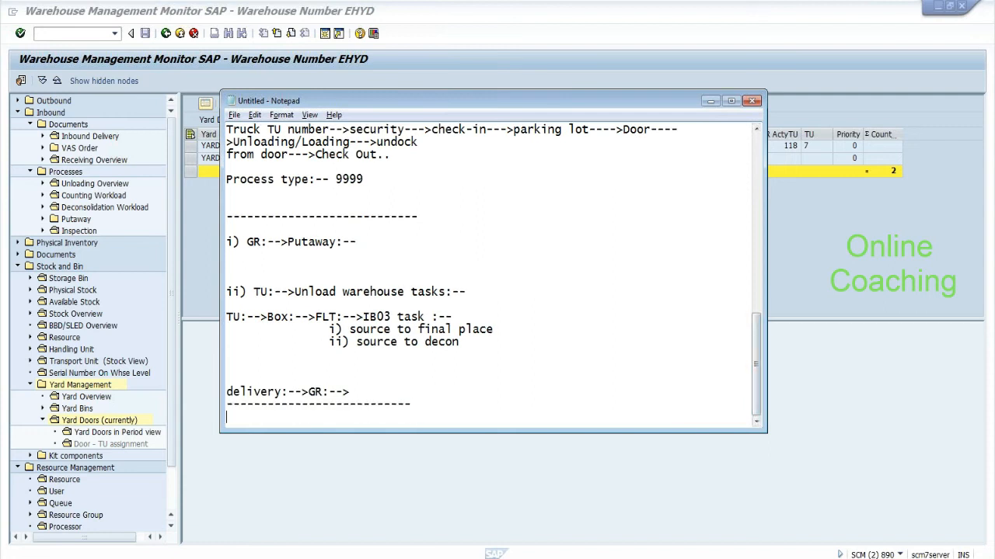
text(----------------------------)
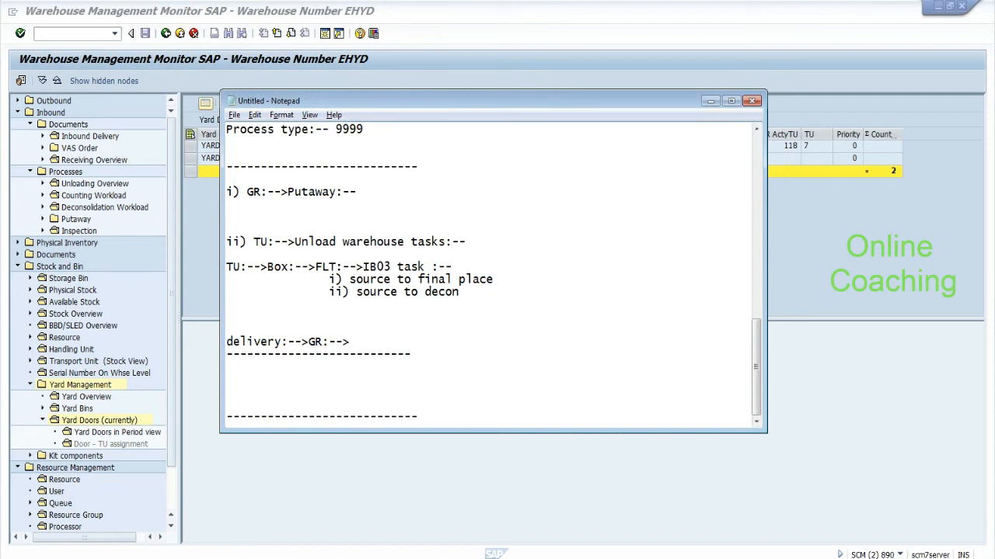
Write "Labor mgmt :-- Formulas ( diifer:-->WT:-" between the last two dashed lines of the notes
text(Labor mgmt:-->WT)
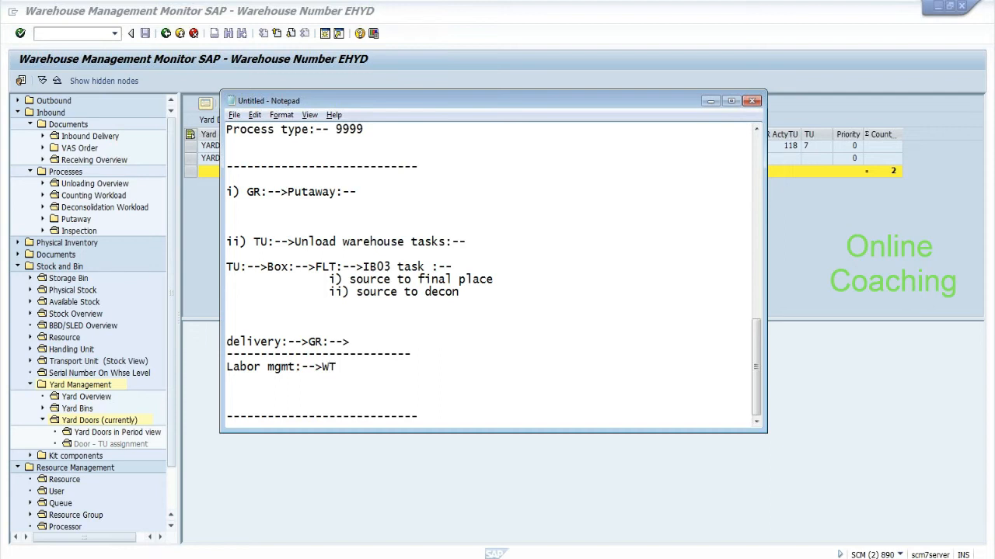
text(:-)
click(295, 367)
text(:-- )
text(Formula)
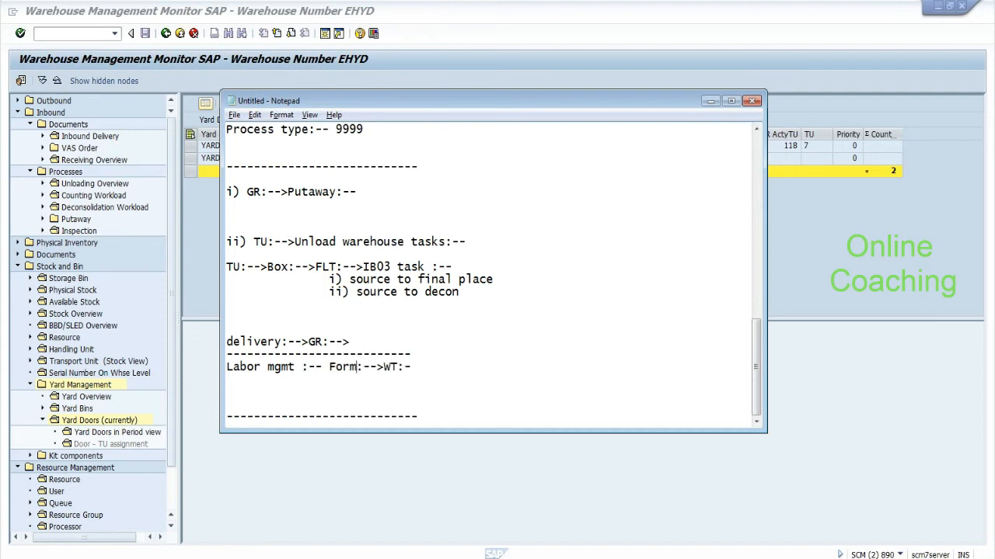
text(s ( diifer)
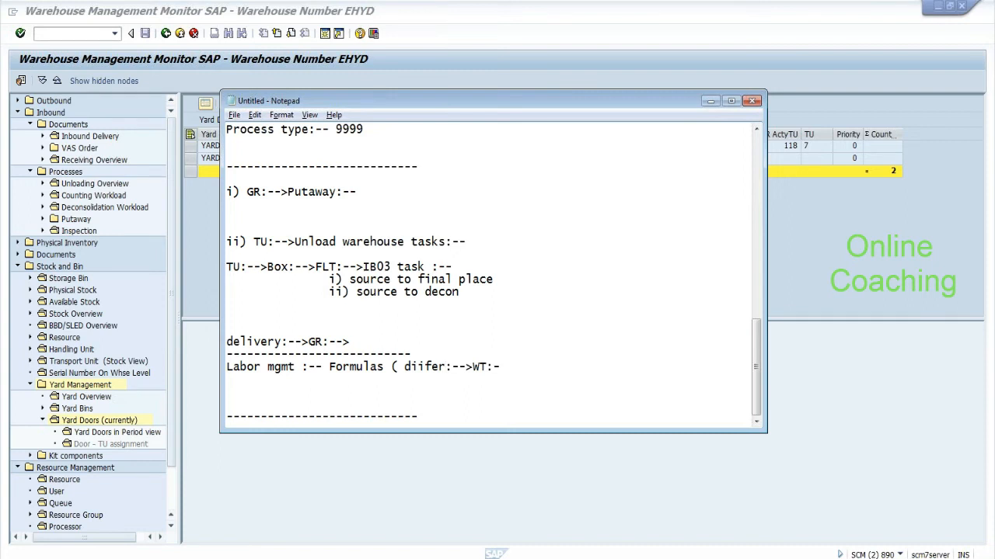
Highlight "Labor mgmt" and "Formulas" in turn on the new notes line, clearing each selection
drag(295, 366, 226, 367)
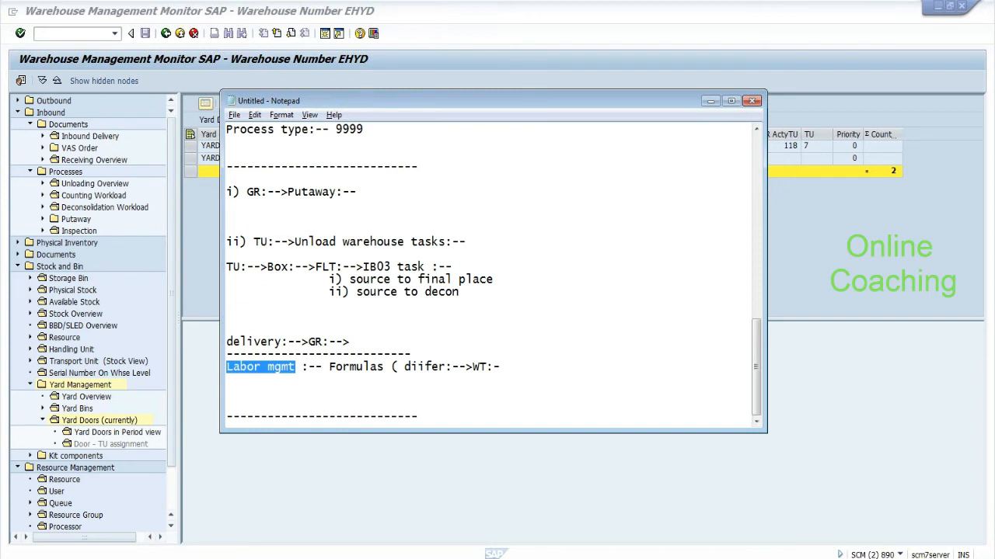
drag(226, 367, 295, 367)
click(296, 367)
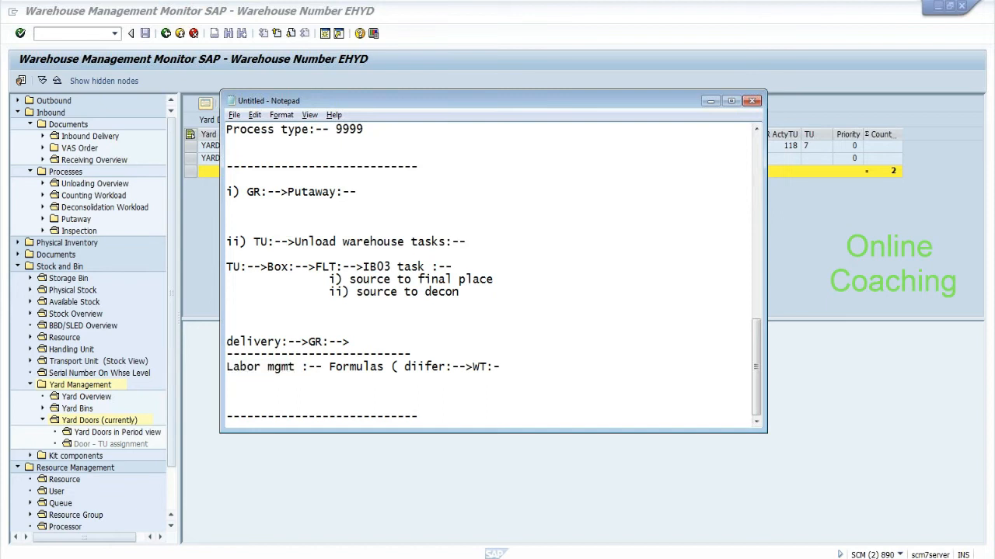
drag(329, 367, 390, 367)
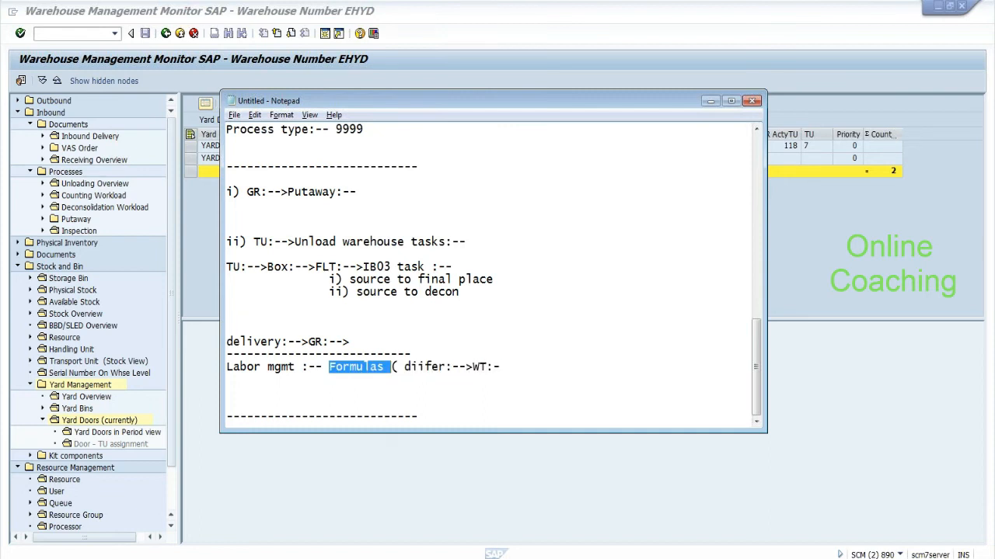
click(365, 367)
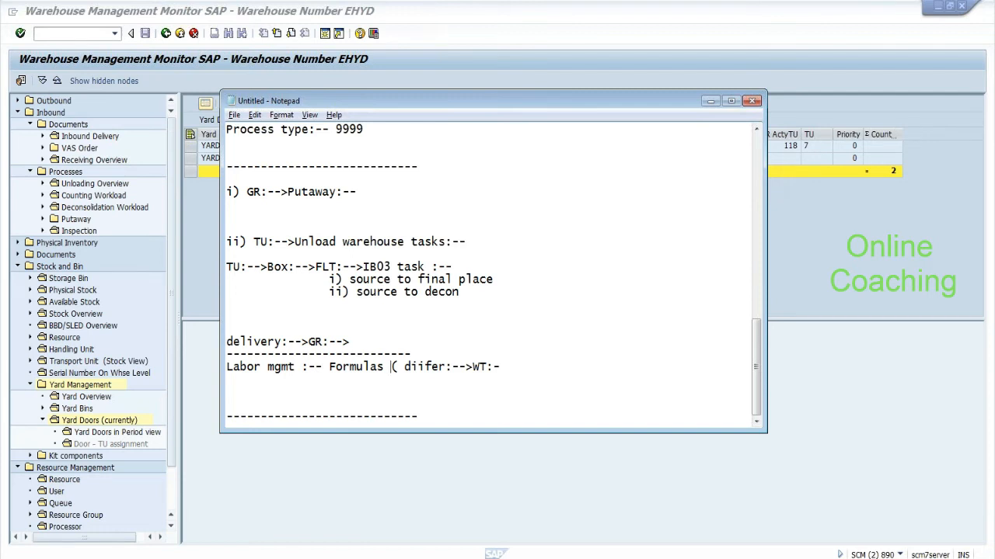
Switch to SAP, open the ABAP Dictionary with transaction SE11 and search for database tables matching /SCWM/*TU*
click(73, 33)
text(/nse11)
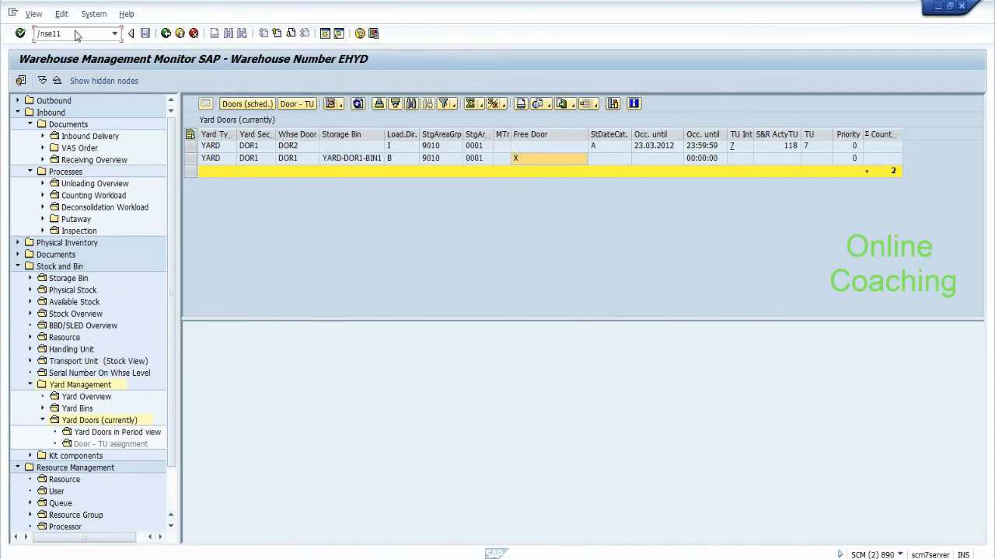
key(Return)
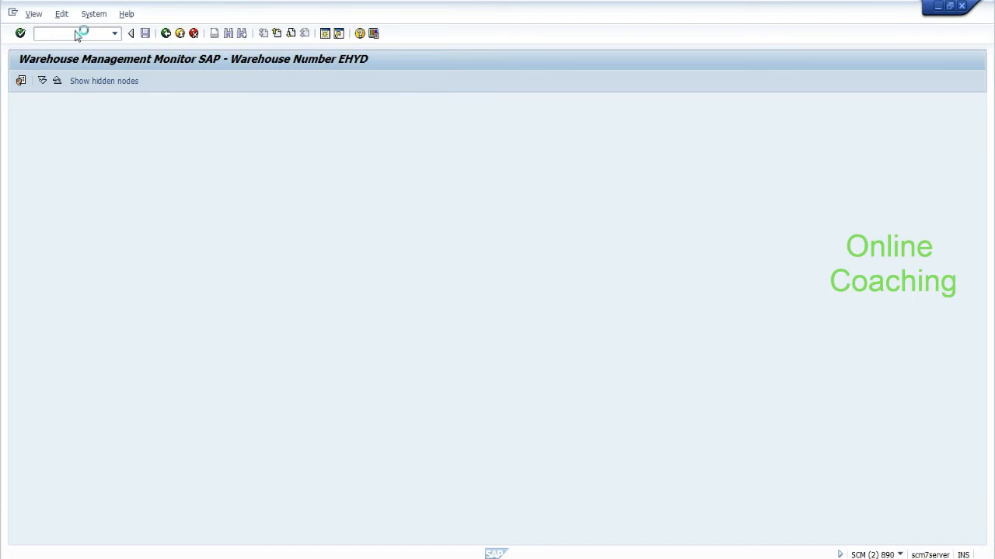
text(/scwm)
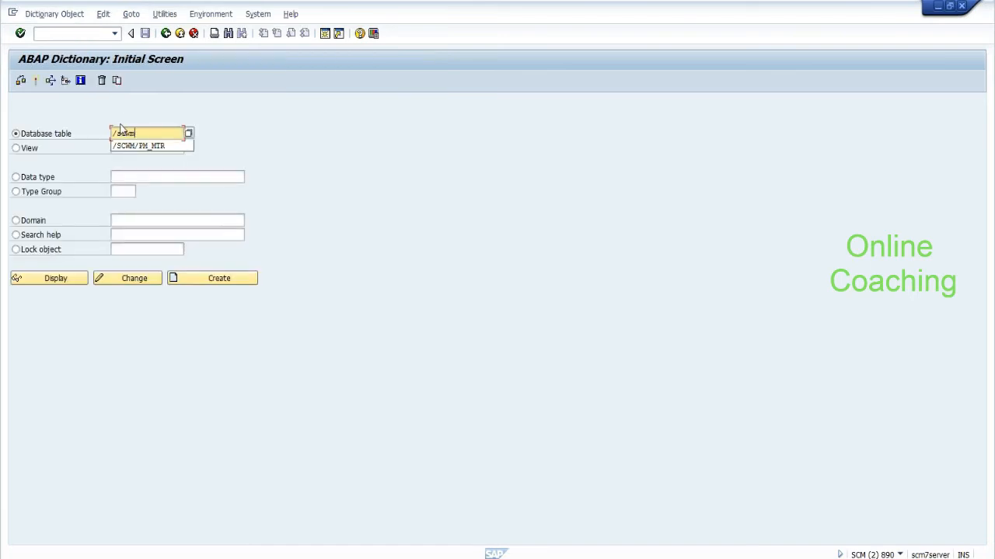
text(/)
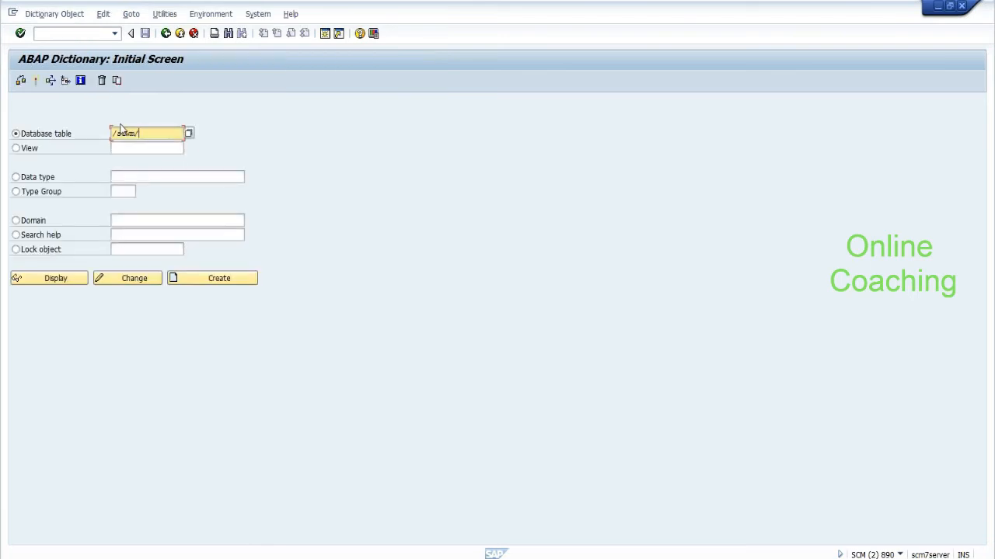
text(*tu*)
click(188, 134)
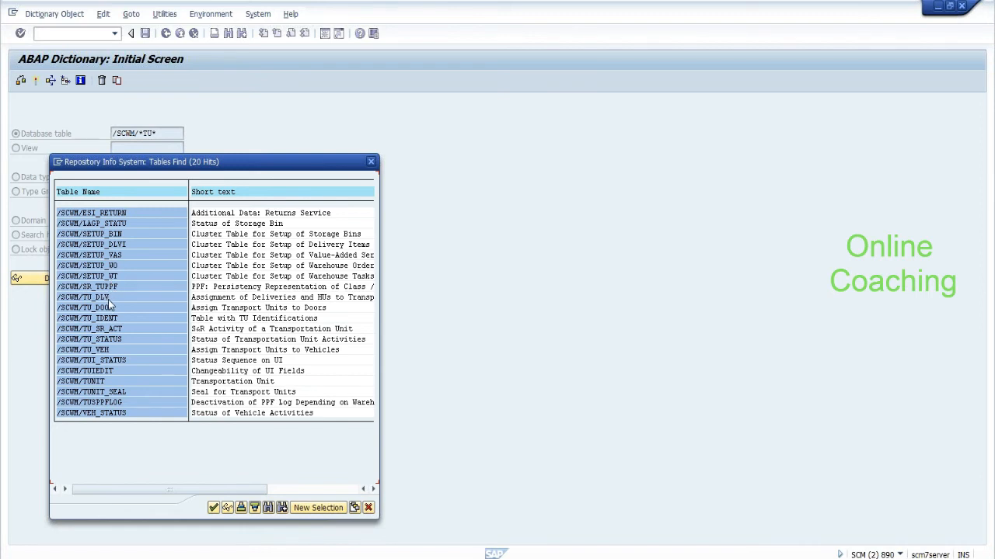
Display table /SCWM/TU_SR_ACT and list its entries for TU_NUM 7 in the Data Browser
double_click(105, 327)
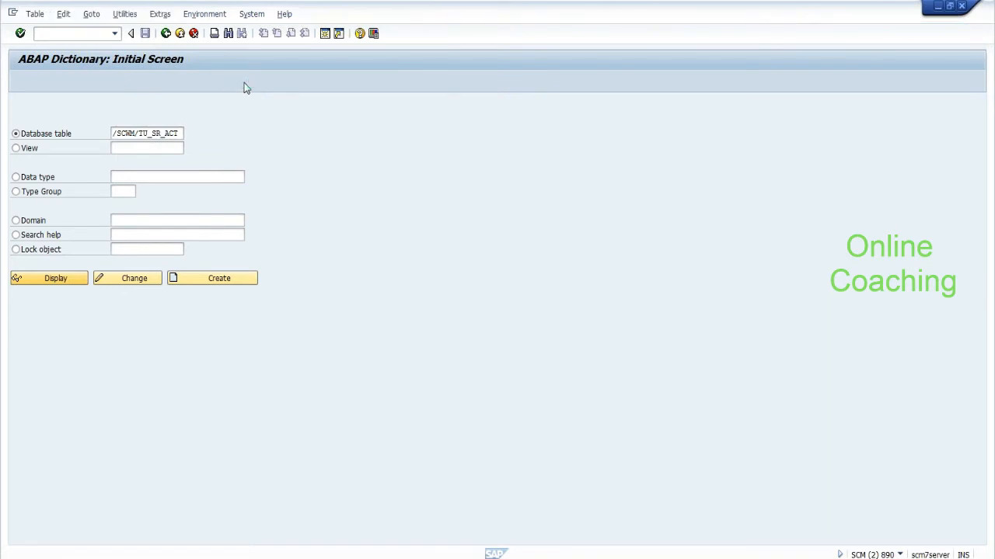
click(240, 82)
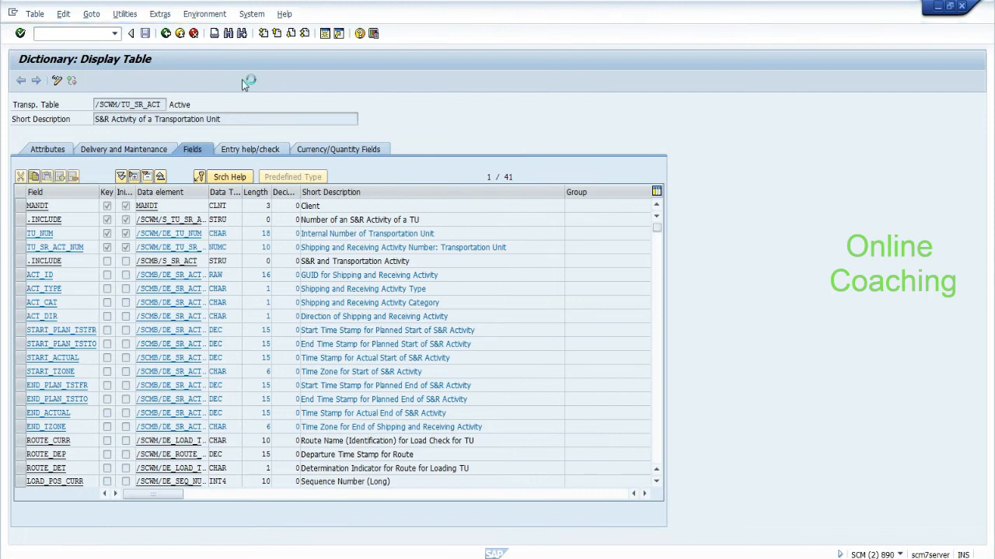
text(7)
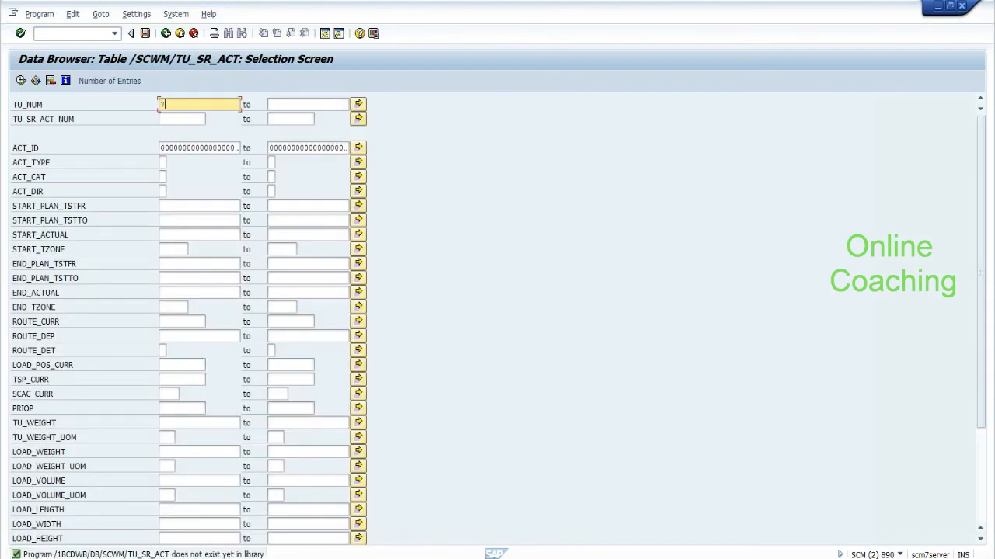
click(21, 81)
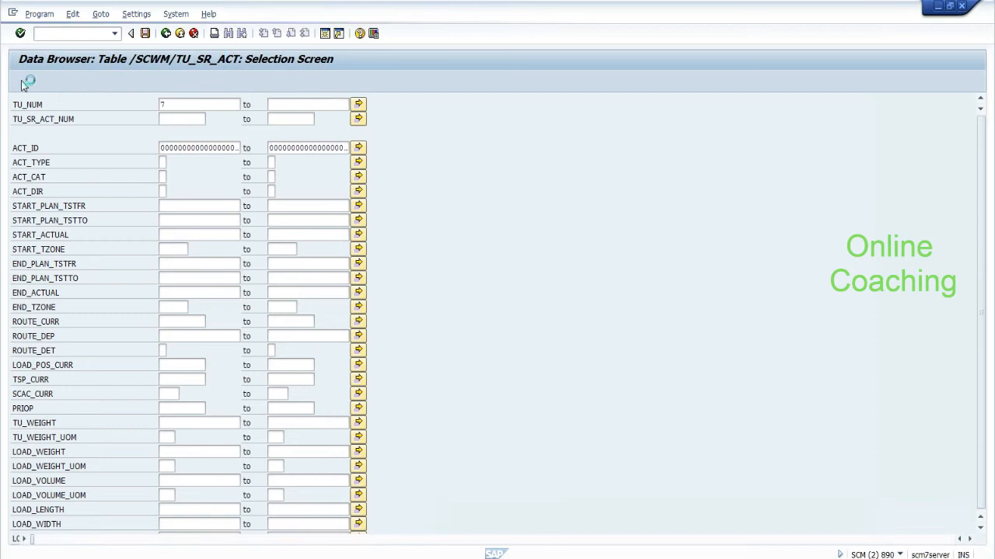
Examine the planned and actual start and end timestamps of TU 7's activity entry and return to SAP Easy Access
click(474, 156)
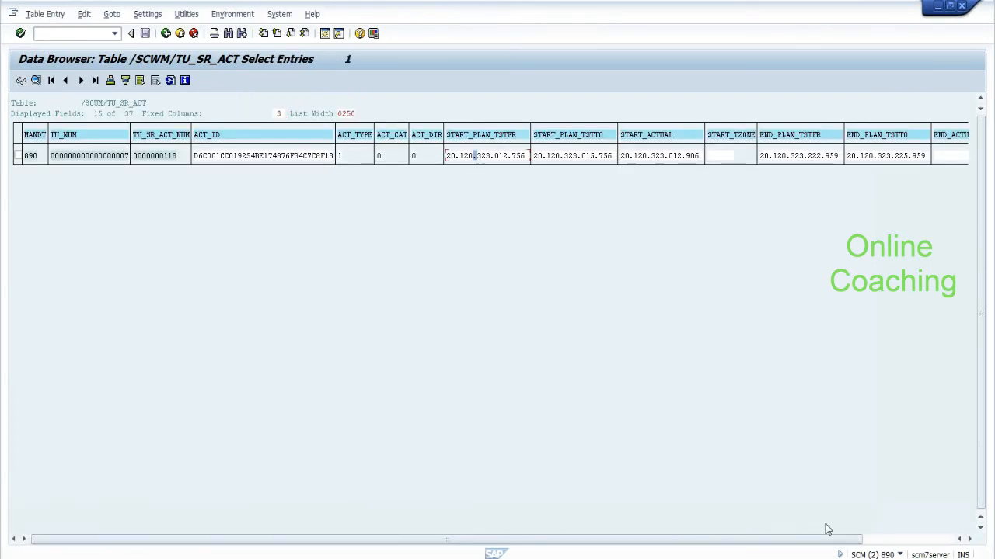
drag(824, 542, 915, 542)
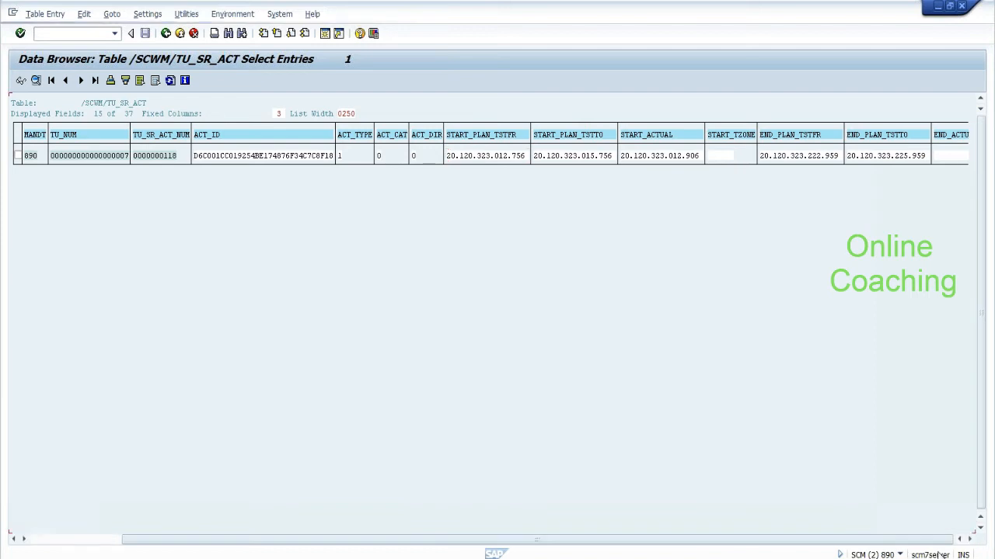
click(524, 155)
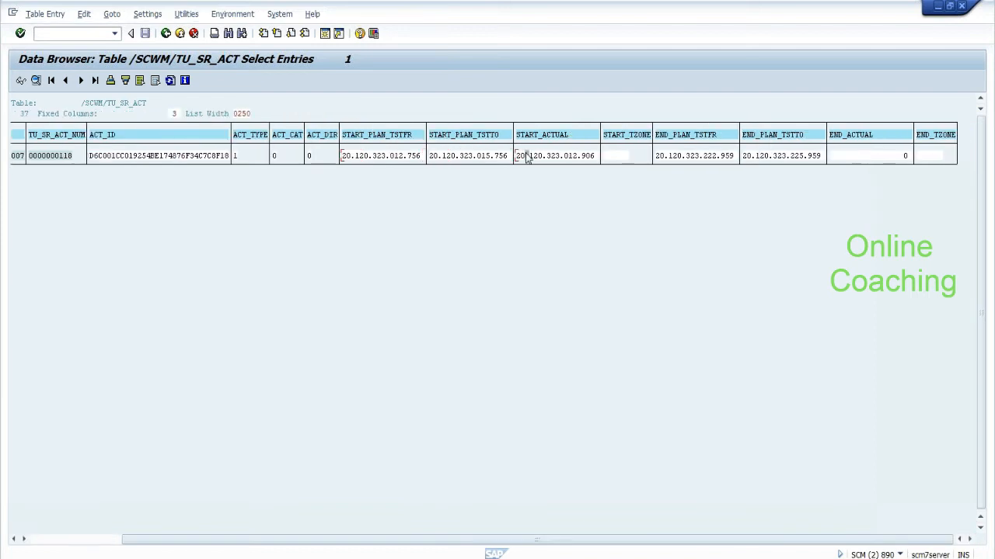
click(165, 33)
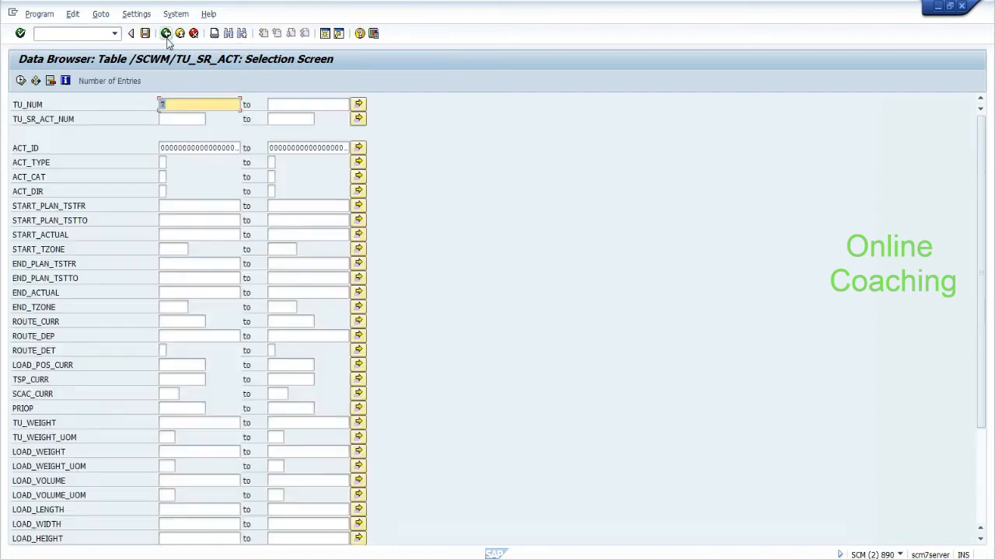
click(165, 34)
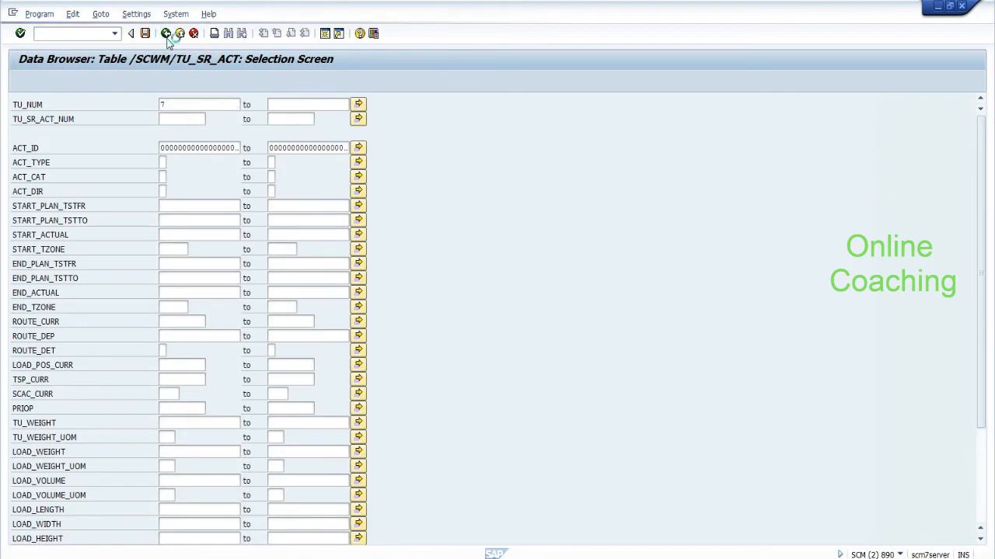
click(166, 33)
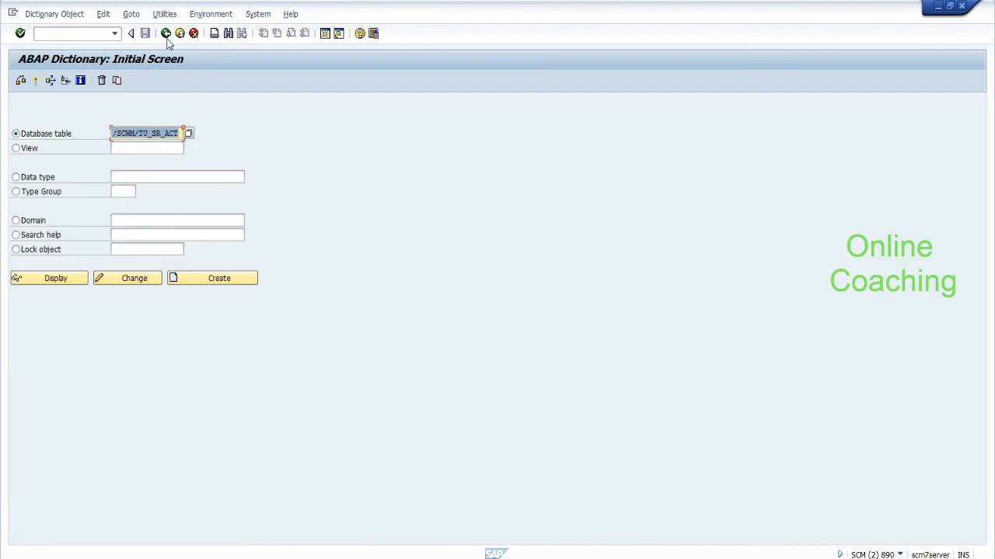
click(165, 33)
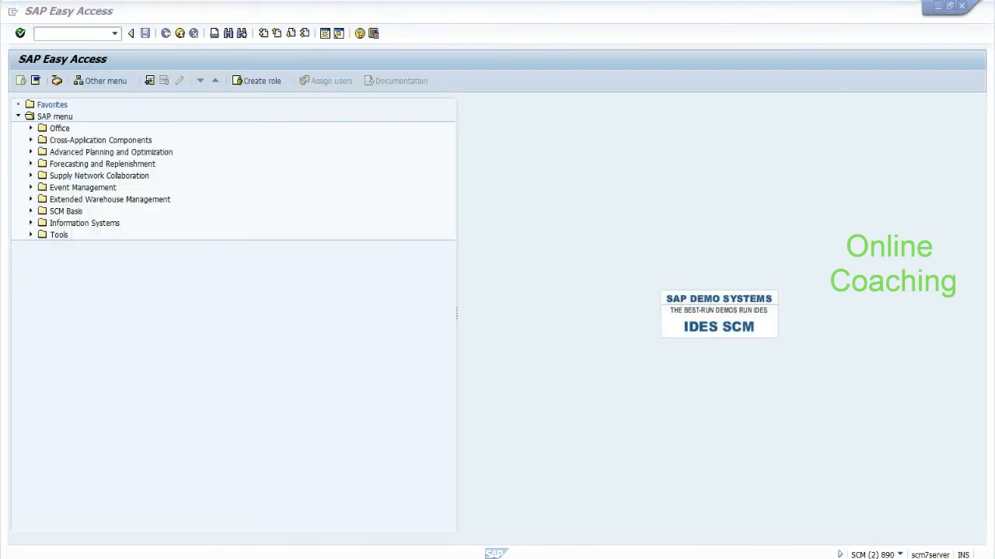
Switch to the Notepad notes, highlight "Formulas ( diifer:-->WT:-" on the labor management line and clear the selection
key(alt+Tab)
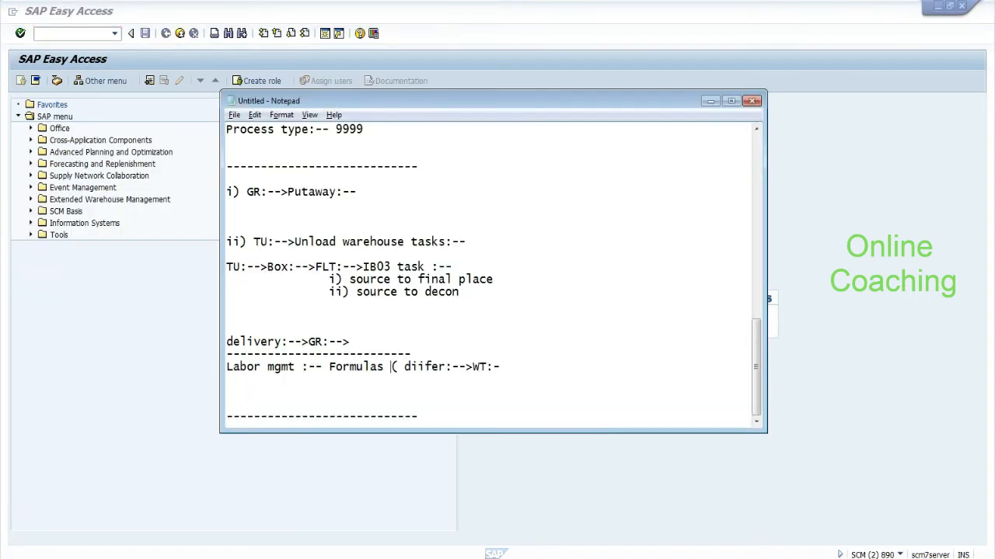
drag(336, 367, 492, 367)
drag(329, 367, 500, 368)
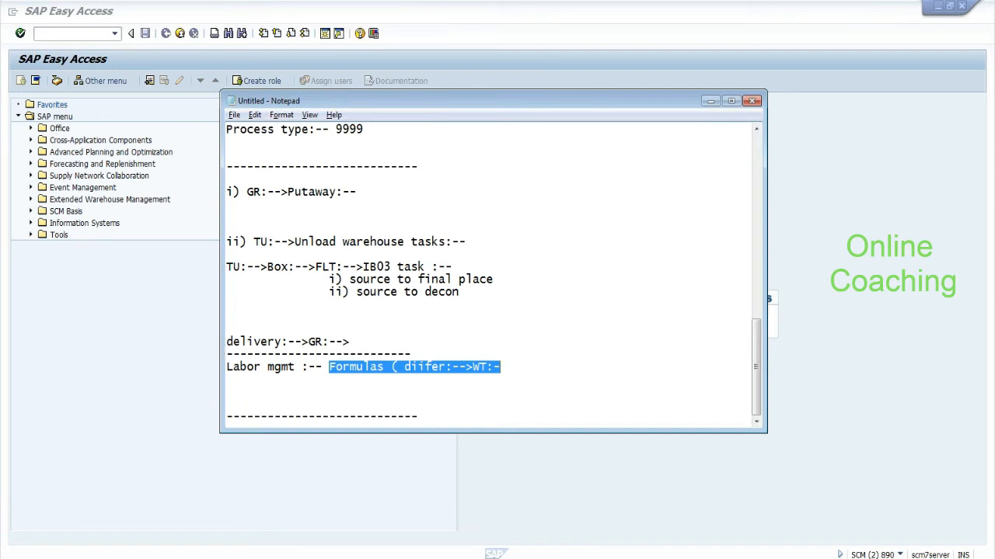
click(227, 391)
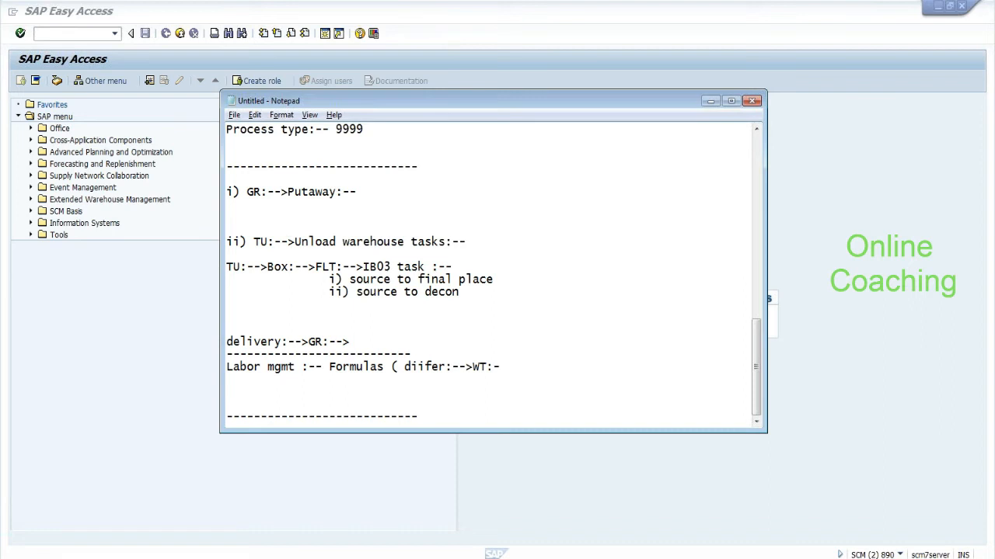
Add the lines "Loading end:--PGI automatically" and "TU:-->Click Goods Issue:--" below the labor management line in the notes
text(Loading end:--PGI)
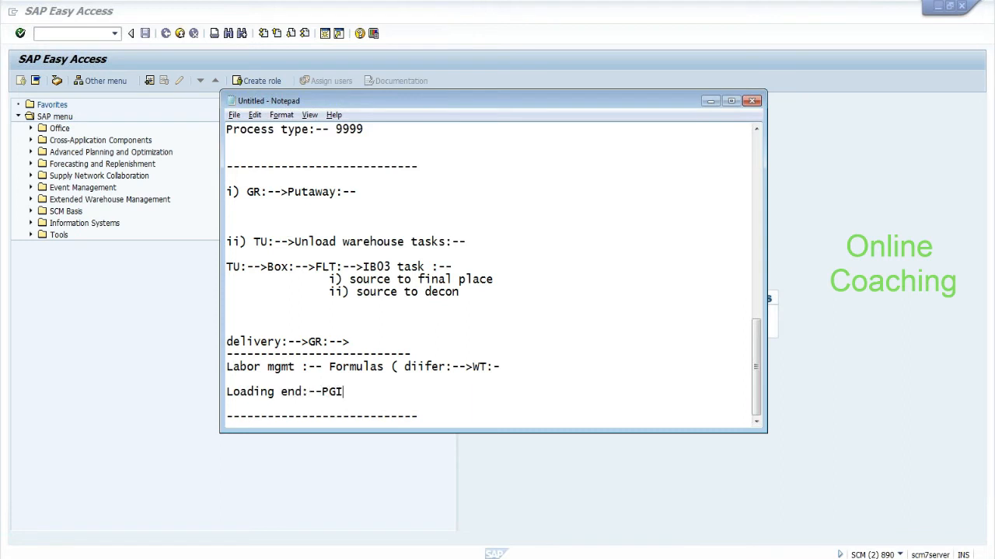
text( automatically)
key(ctrl+z)
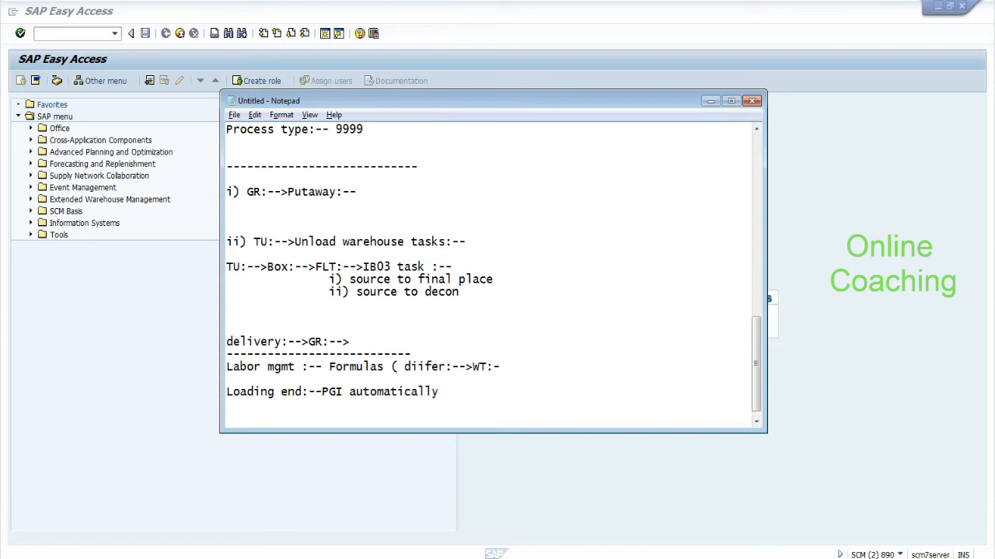
text(TU:-->Click Go)
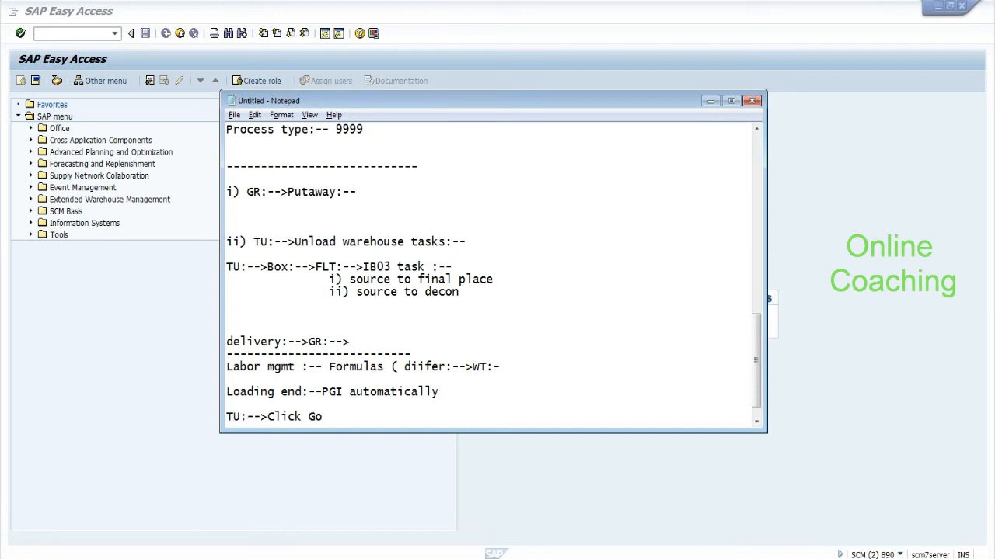
text(ods Issue:--)
key(Return)
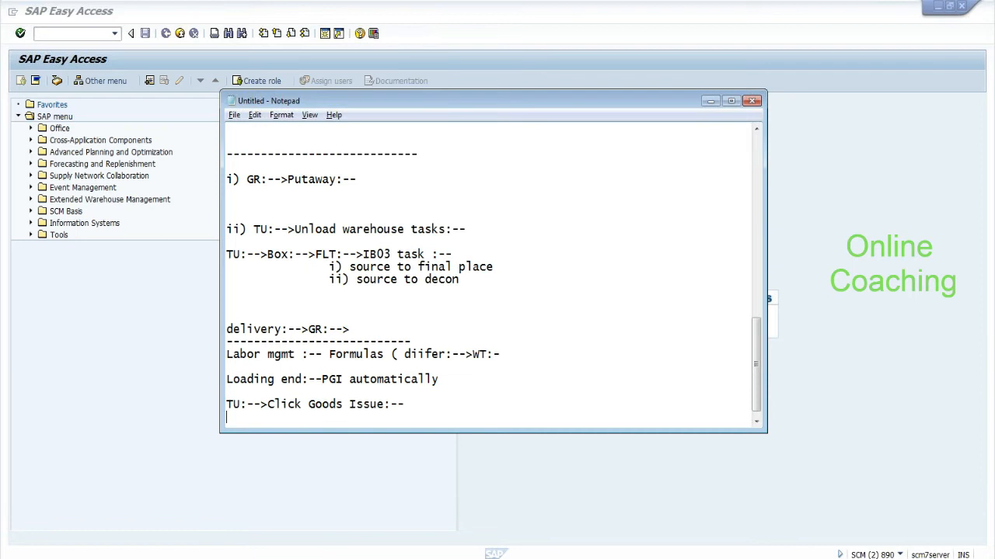
text(----------------------------)
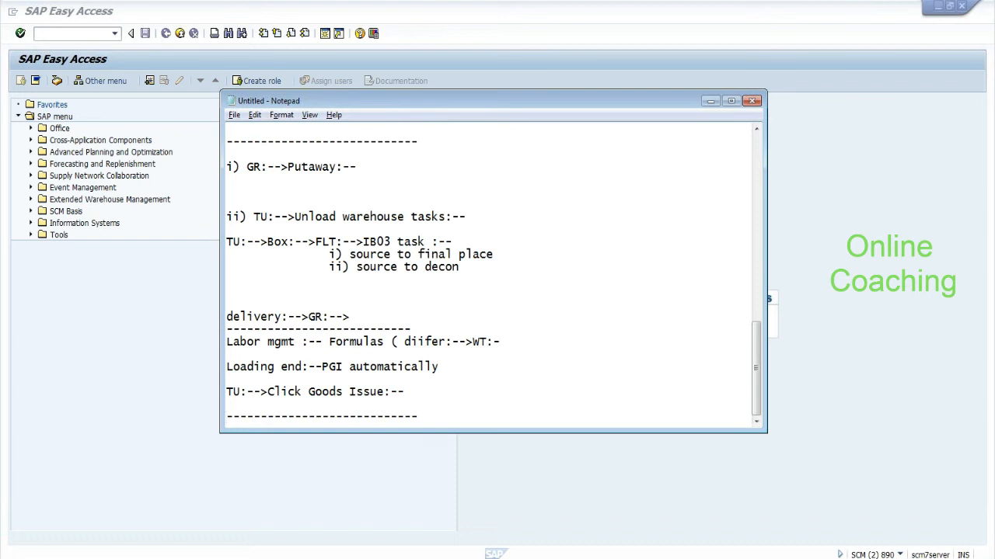
Add the line "PPF:-->TU checkout:-- Trigger PPF to do Goods Issue:--", highlight its trigger phrase and clear the selection
key(Return)
key(Return)
text(PPF)
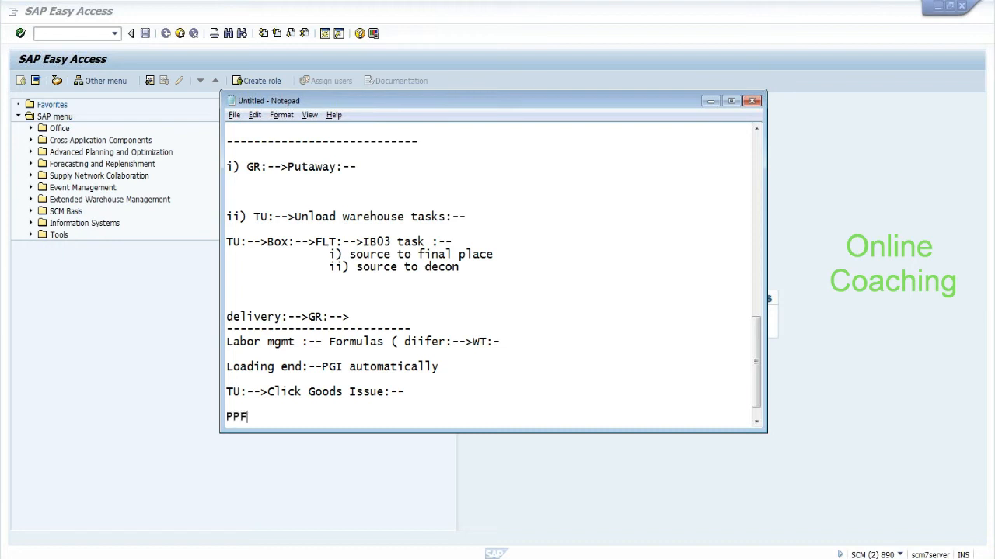
text(:-->TU checkout:-- Trigger PPF to do Goods Issue:--)
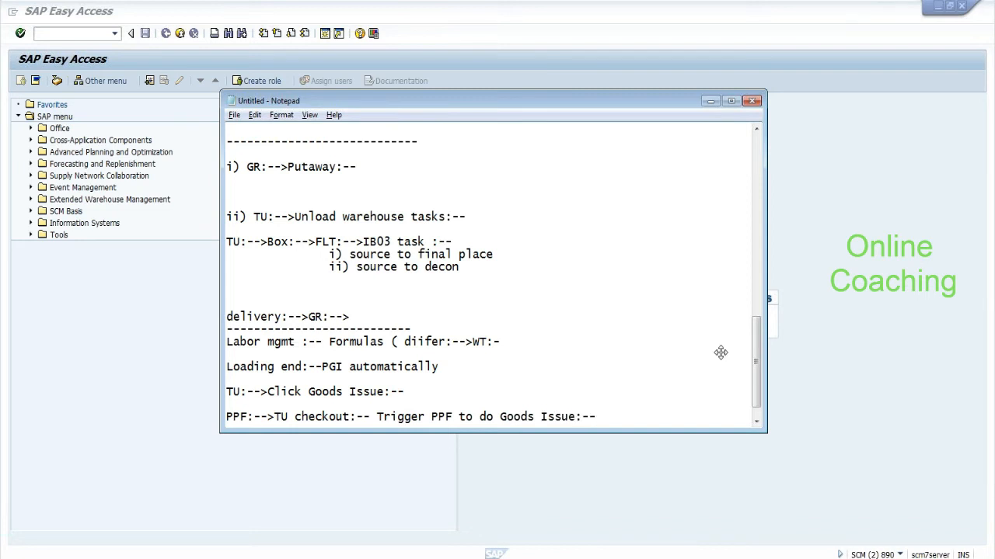
drag(757, 364, 757, 378)
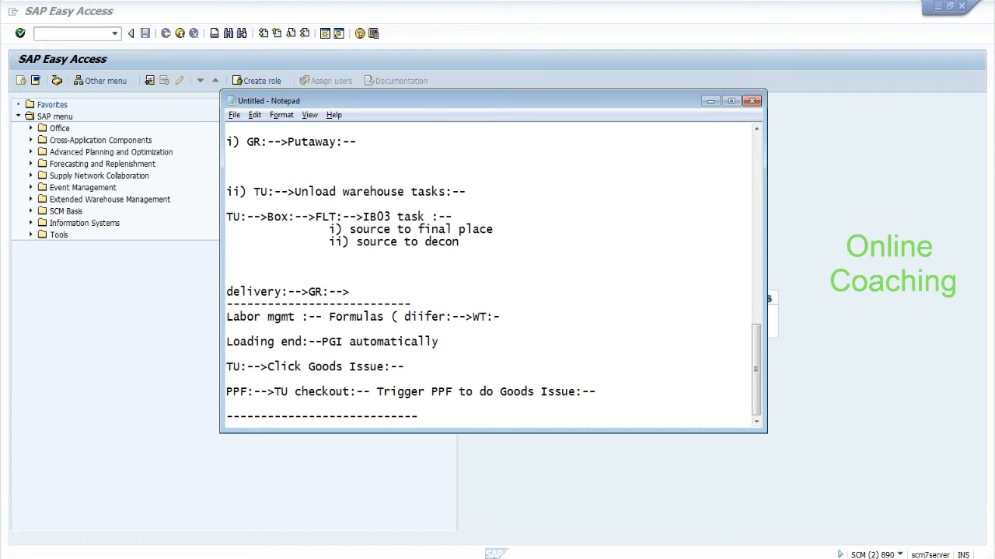
drag(377, 391, 576, 392)
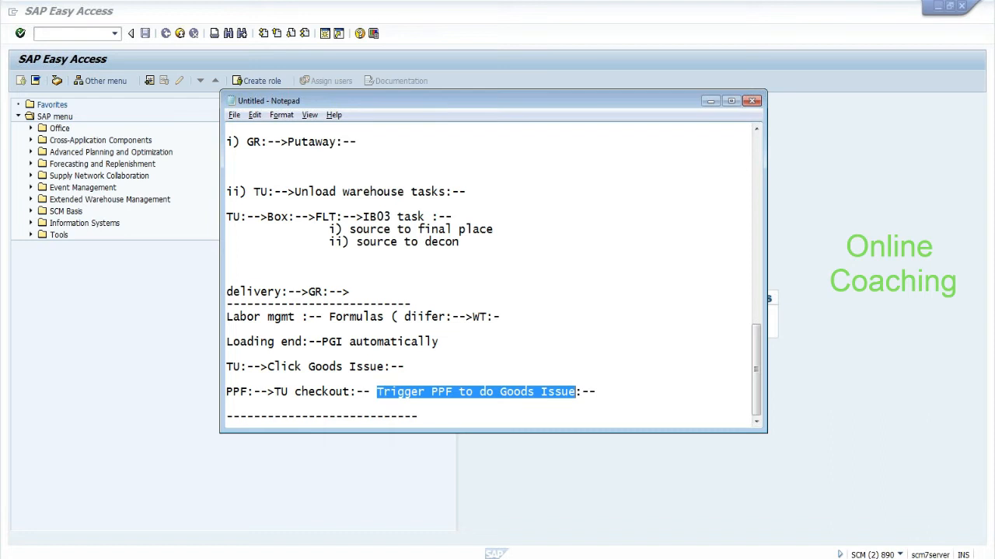
click(435, 368)
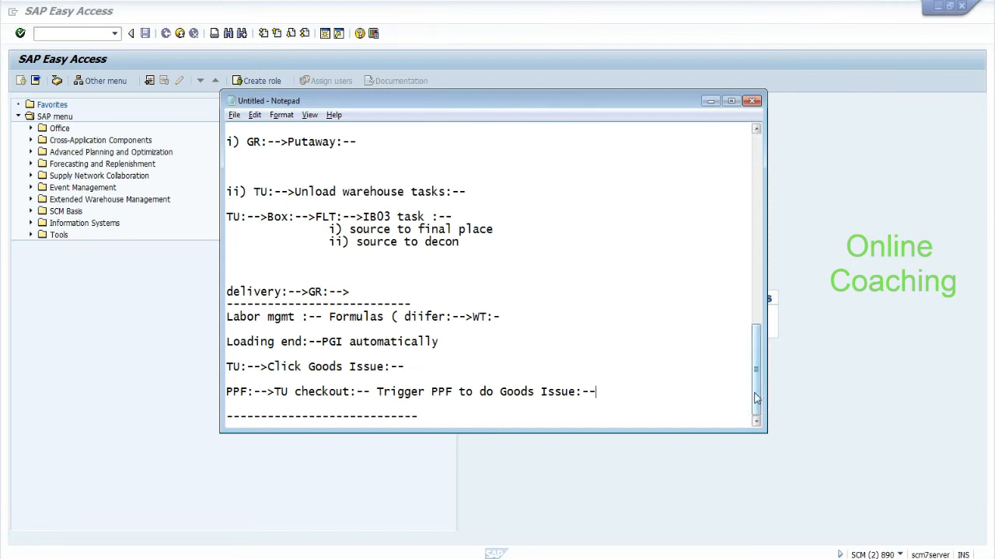
mouse_move(755, 368)
mouse_down()
mouse_move(752, 194)
mouse_move(750, 375)
mouse_up()
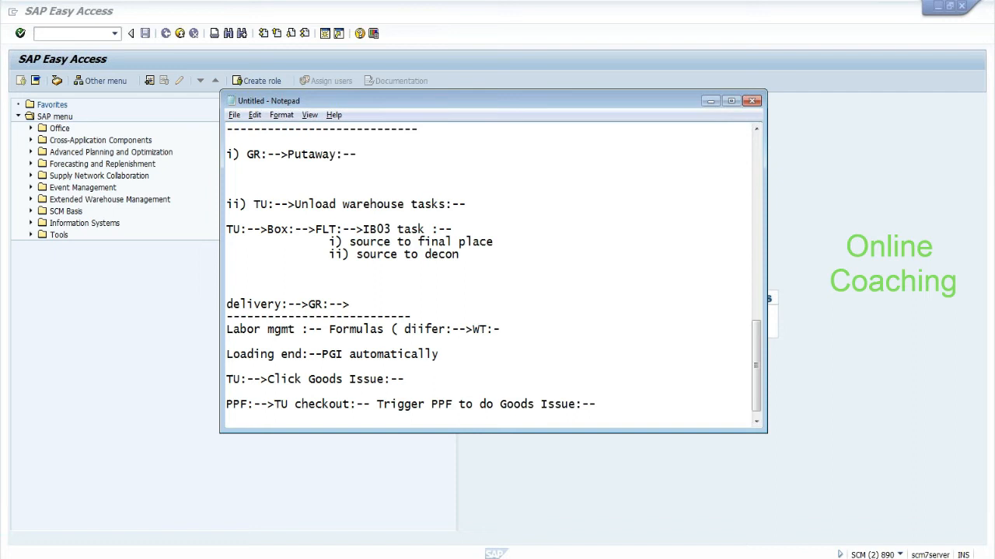
Switch to SAP, display table /SCWM/TU_SR_ACT from the ABAP Dictionary and list its entries for TU_NUM 7
key(alt+Tab)
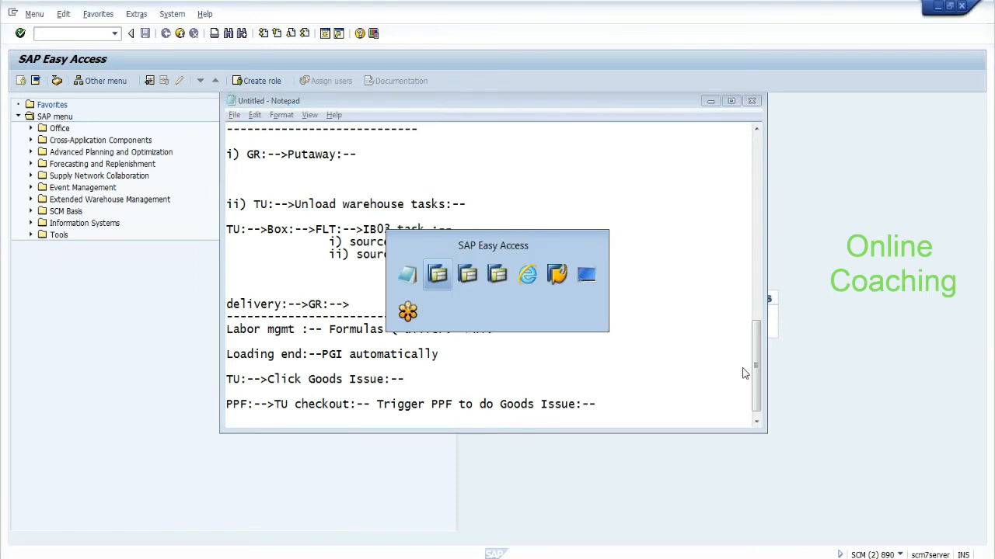
key(alt+Tab)
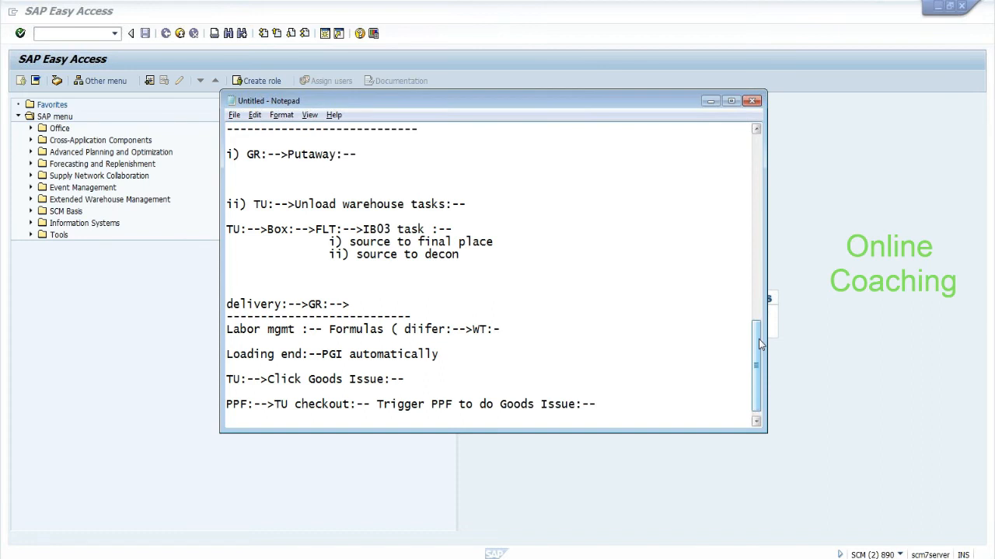
key(alt+Tab)
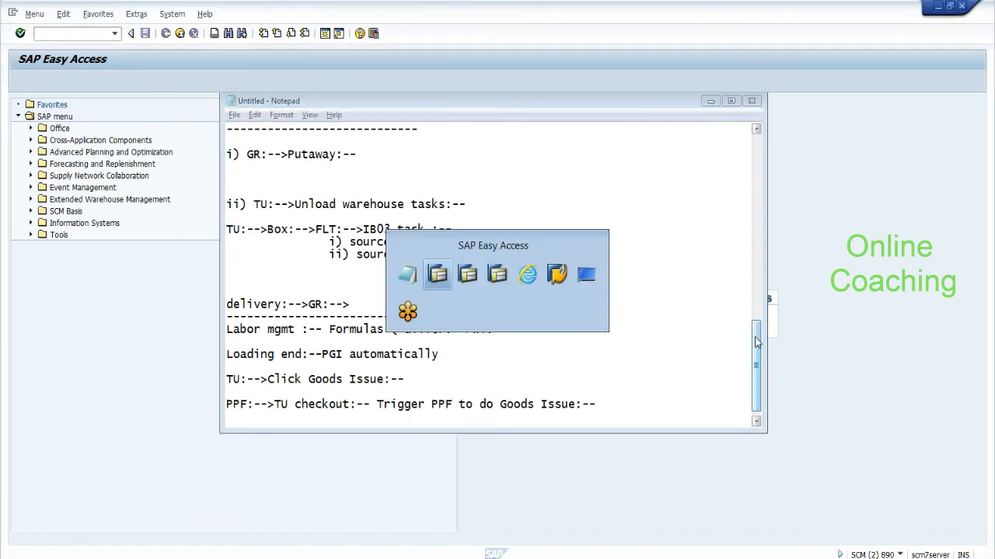
text(spro)
key(Return)
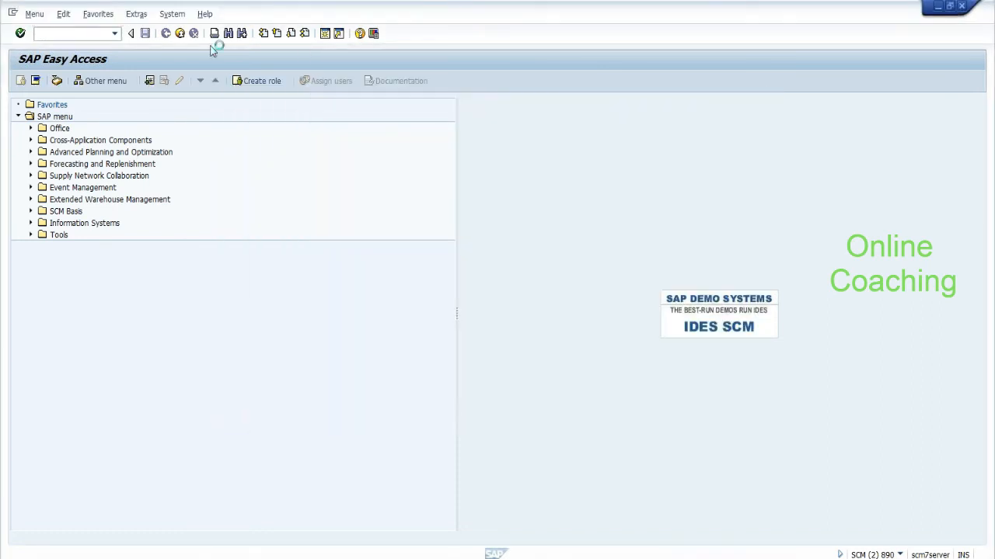
click(74, 283)
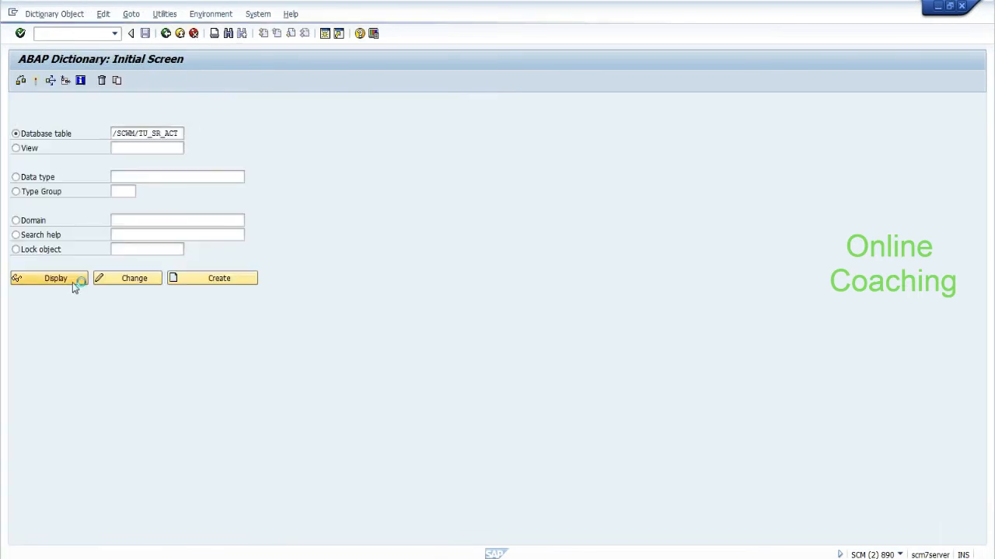
click(239, 80)
text(7)
click(21, 82)
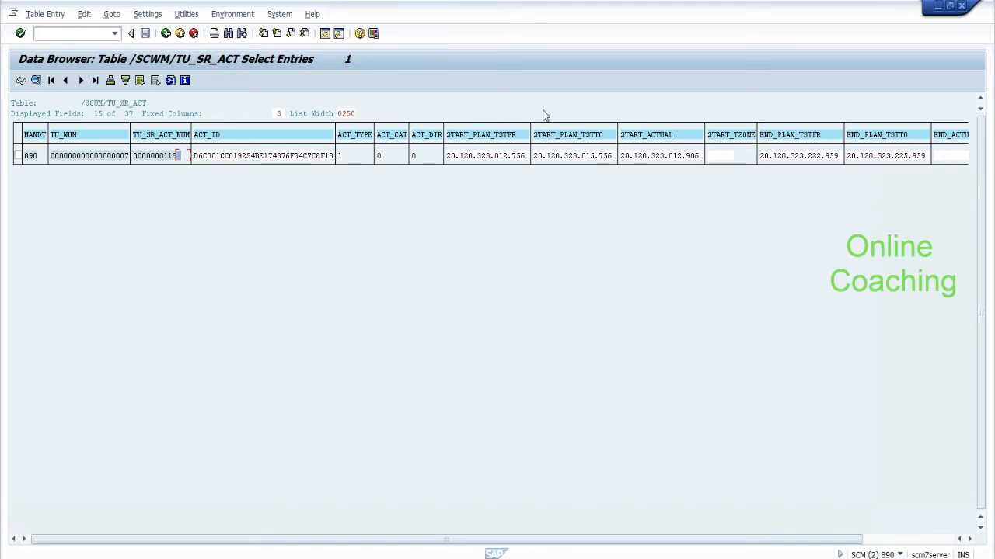
Leave the table entries and the ABAP Dictionary, returning to SAP Easy Access
click(165, 35)
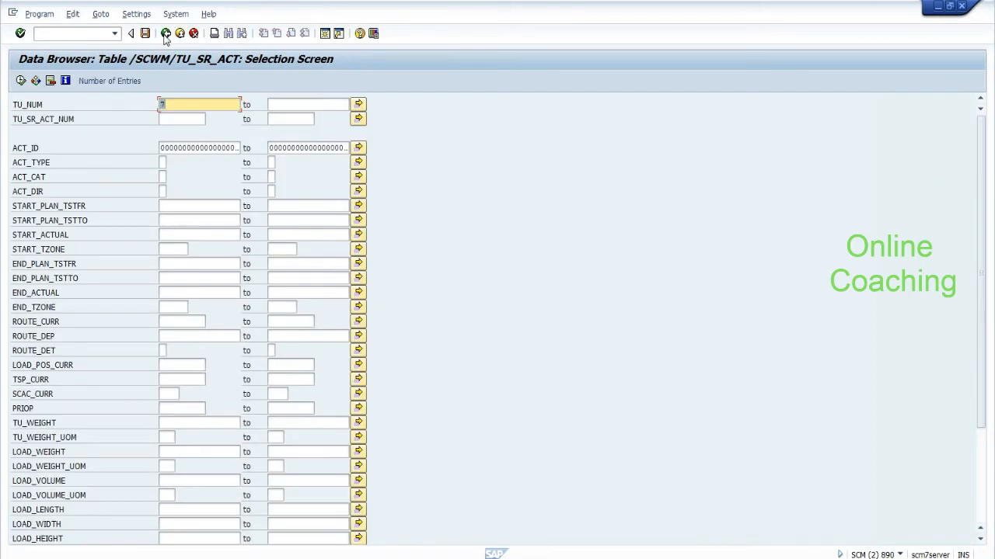
click(166, 34)
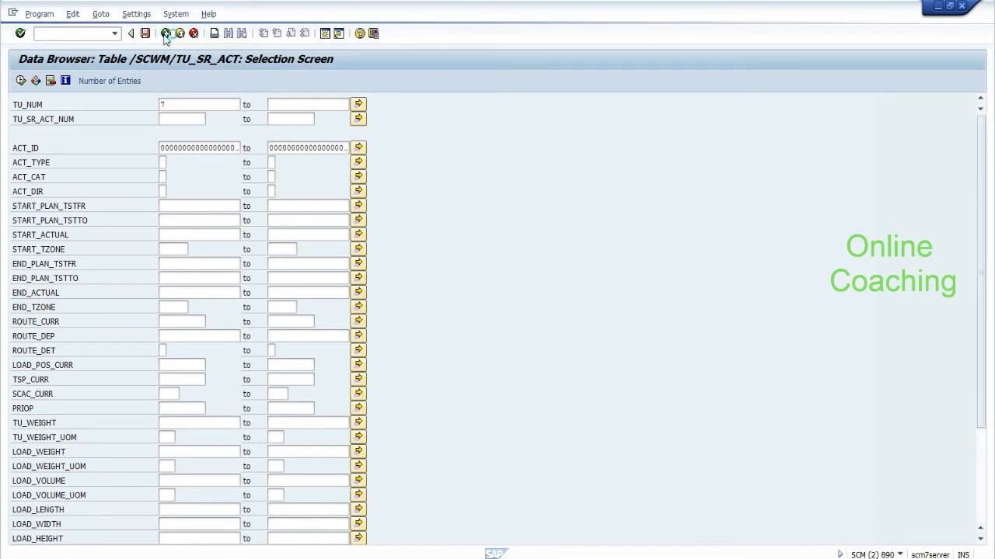
click(166, 34)
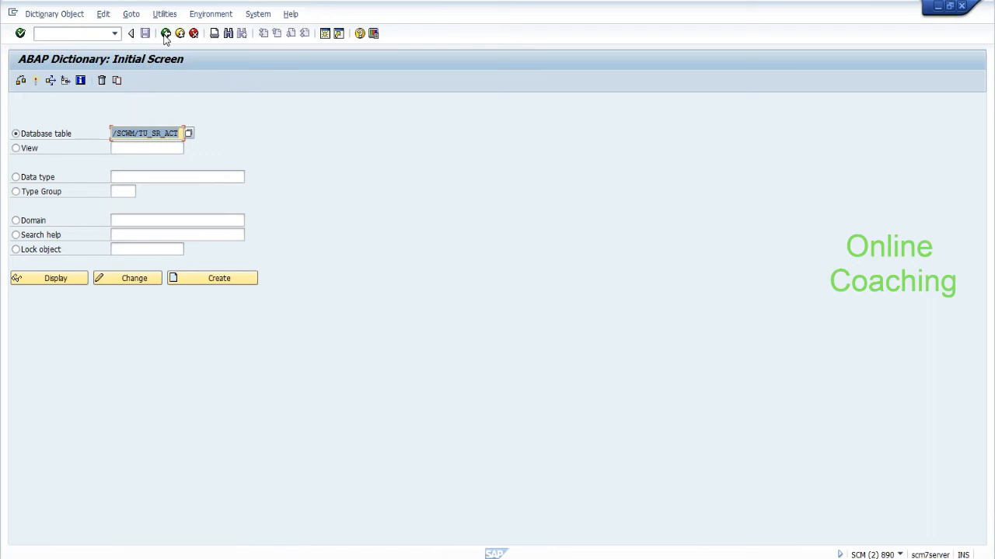
click(165, 34)
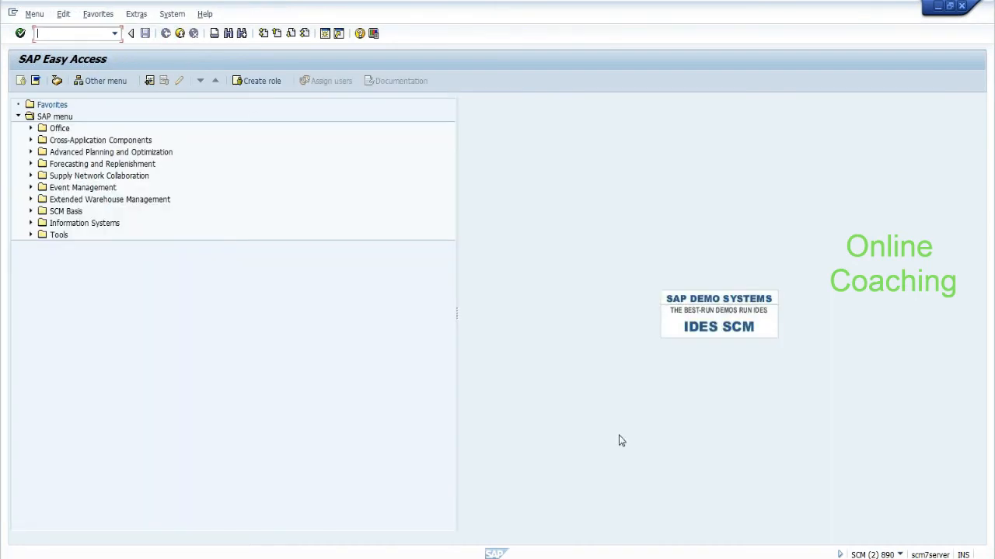
Open transportation unit processing with transaction /n/scwm/tu and find transportation unit 7
key(alt+Tab)
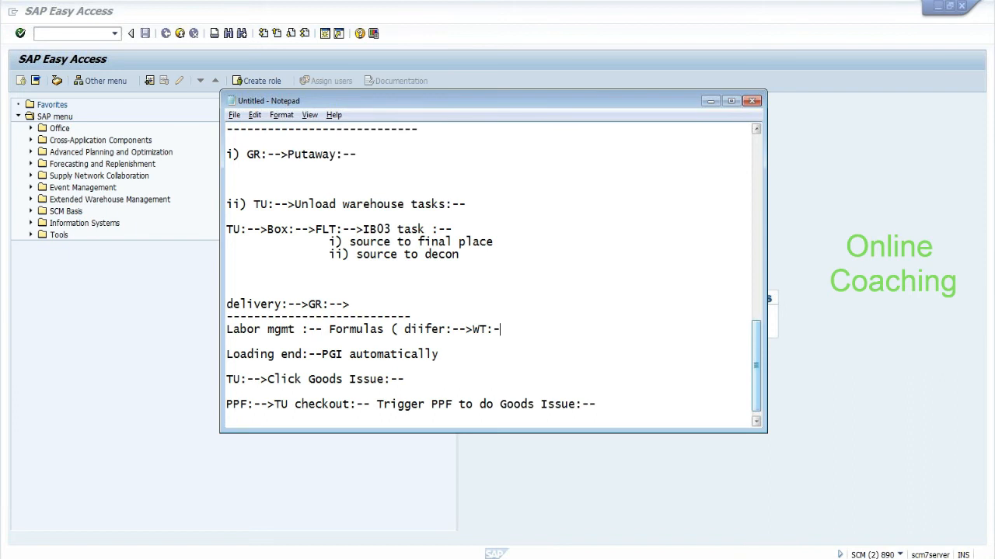
click(82, 33)
text(/n/scwm)
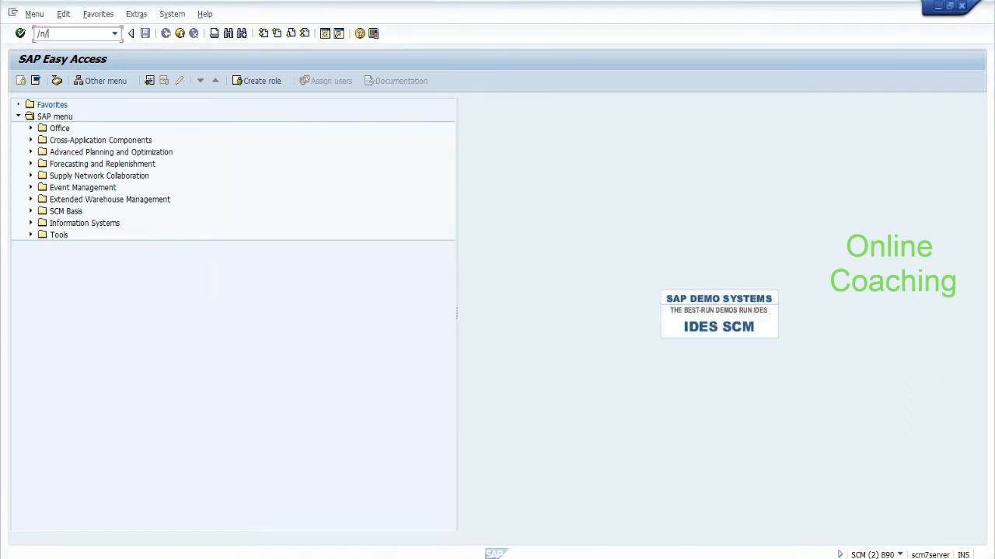
text(/tu)
key(Return)
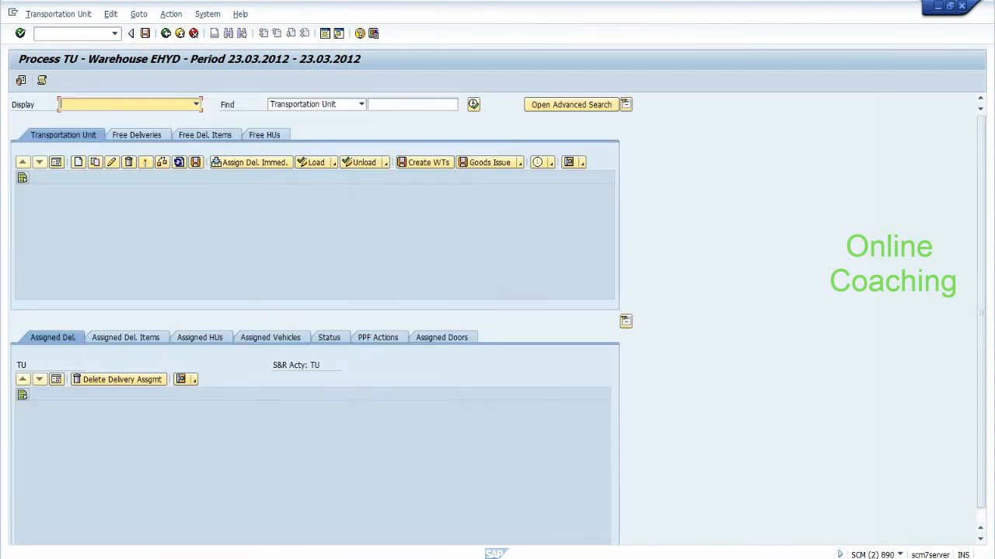
click(373, 107)
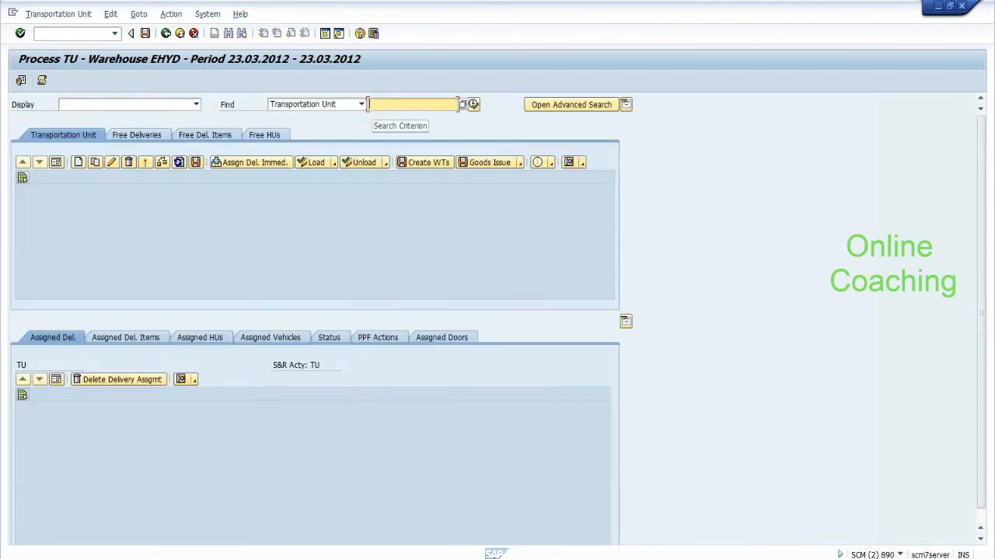
text(7)
click(473, 104)
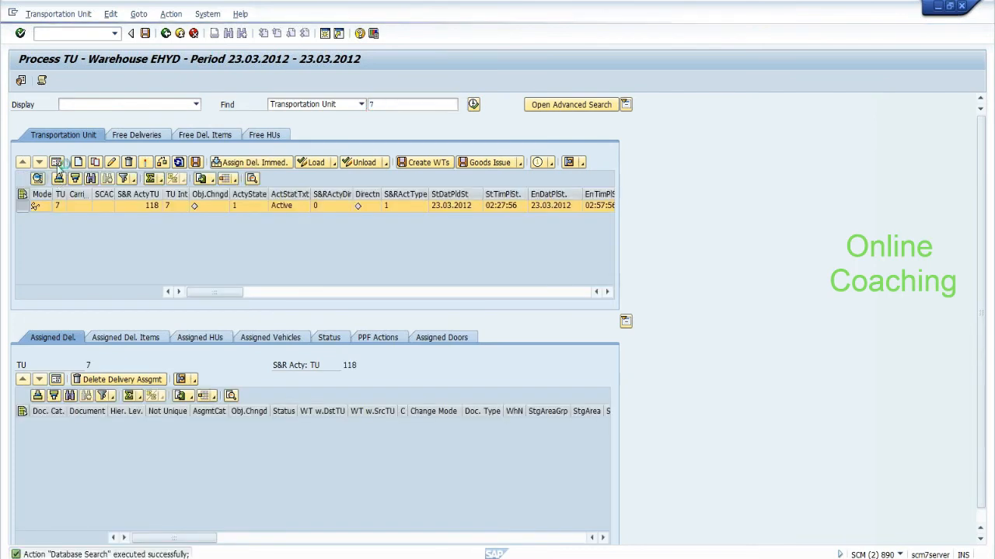
Show TU 7 in form view and examine its weighed total weight, loading weight and loading volume fields
click(56, 162)
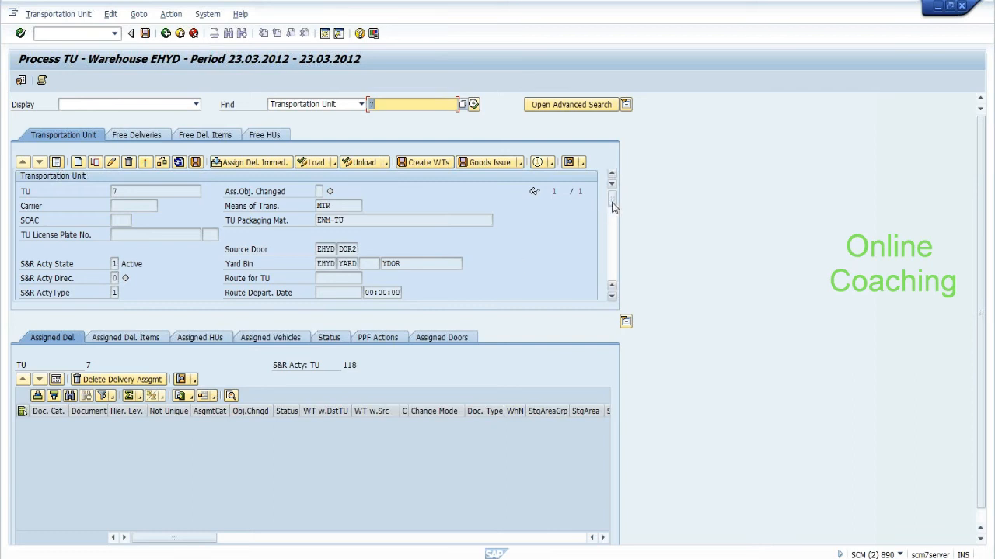
scroll(613, 209, down, 1)
scroll(614, 210, down, 7)
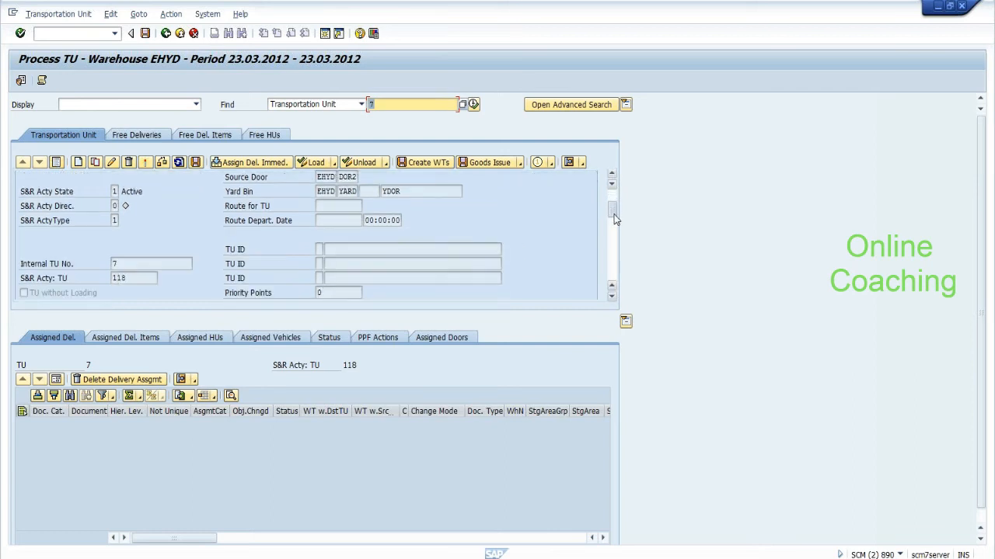
scroll(614, 220, down, 3)
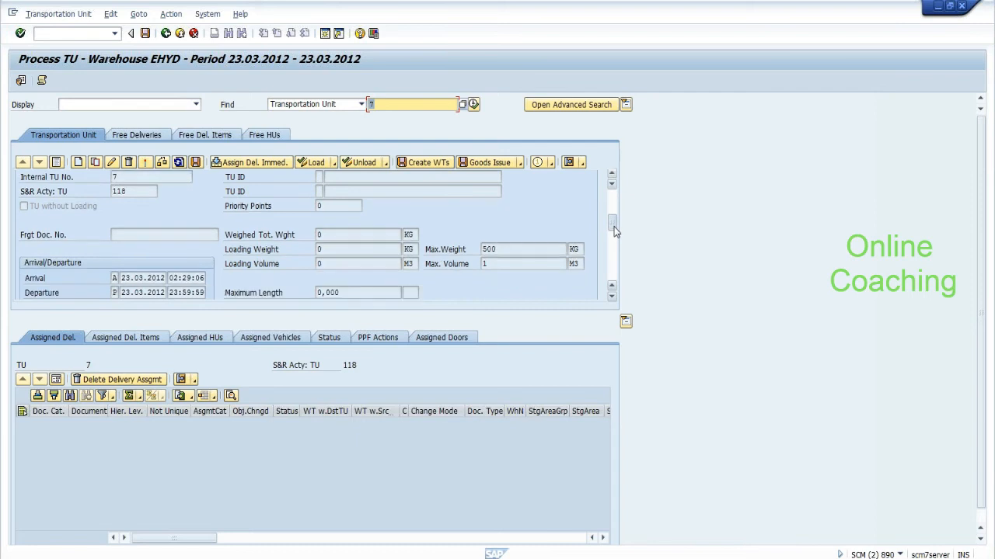
click(371, 234)
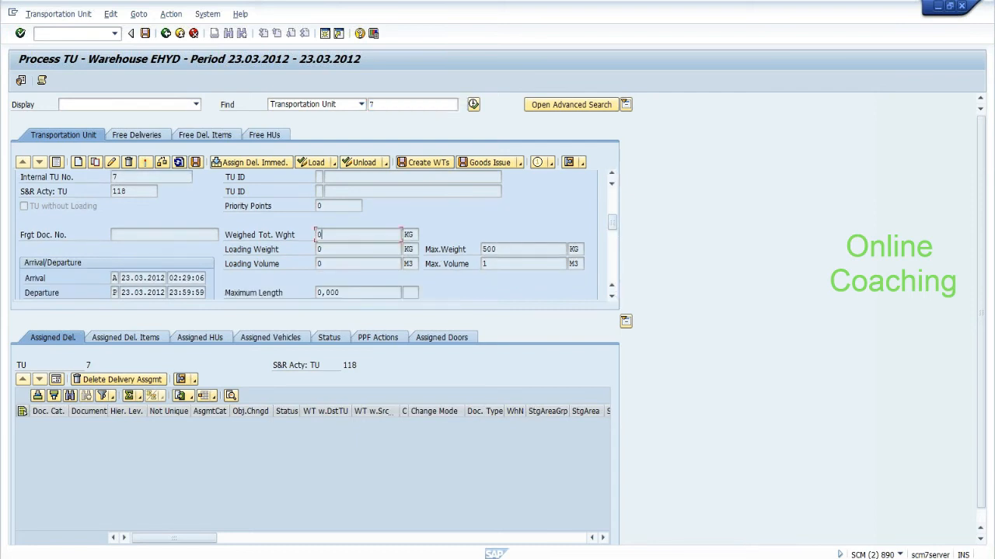
click(373, 250)
click(372, 264)
click(317, 234)
click(310, 245)
key(F1)
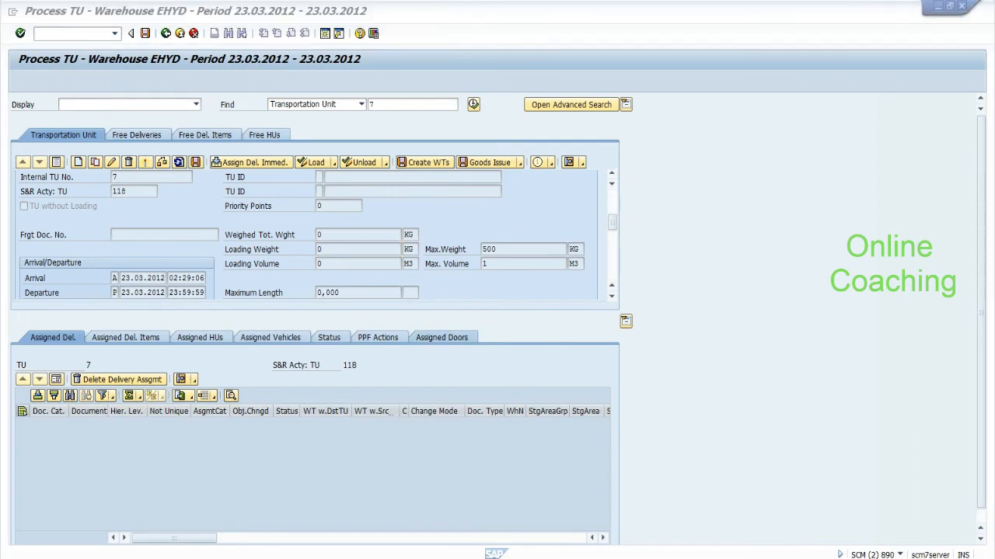
Switch to the Notepad notes and add "Truck:--weight station-->interface" above the delivery line
key(alt+Tab)
text(T)
text(ruck)
text(:--p)
text(o)
key(BackSpace)
key(BackSpace)
text(w)
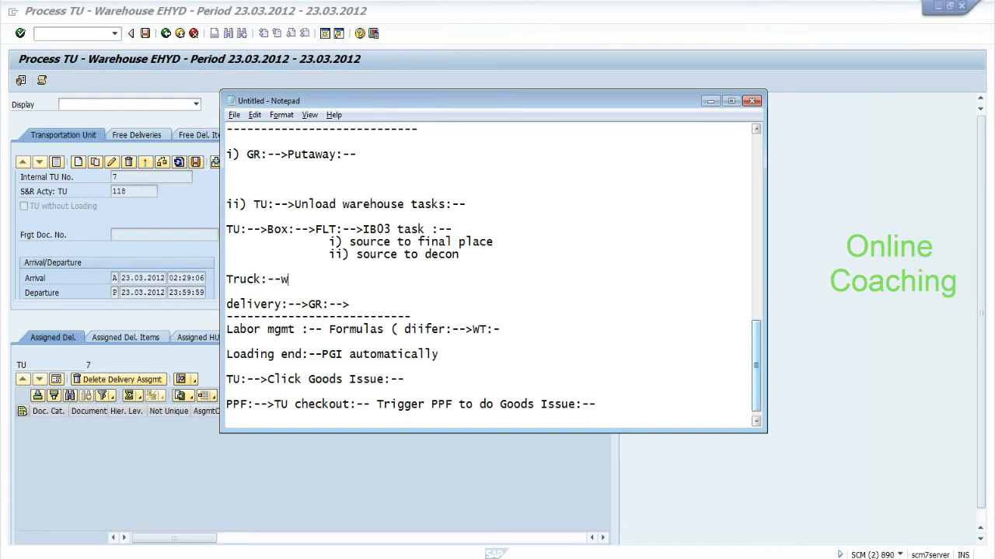
text(eight station-->interface)
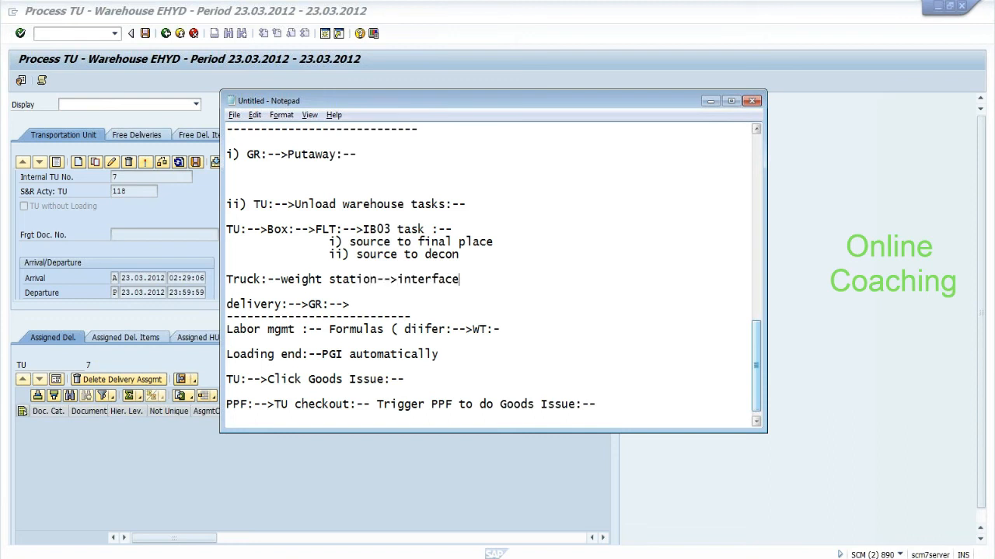
Extend the truck weight station line in the notes with "( updates TU /scwm/cl_sr_bo_tu )"
text( ( updates TU ))
key(Left)
key(Left)
text(/scwm/)
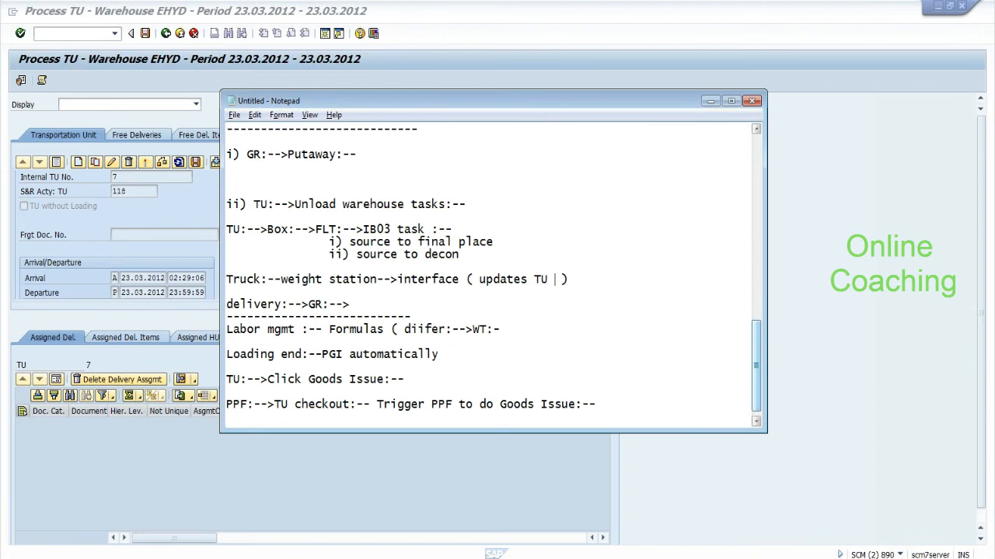
text(cl_sr_)
text(bo)
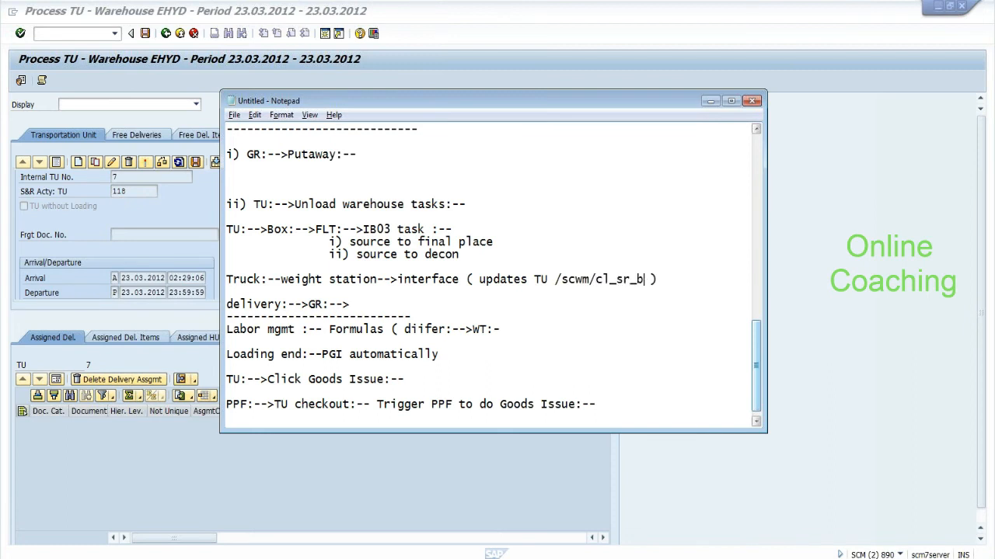
text(_ty)
key(BackSpace)
text(u)
drag(681, 279, 562, 280)
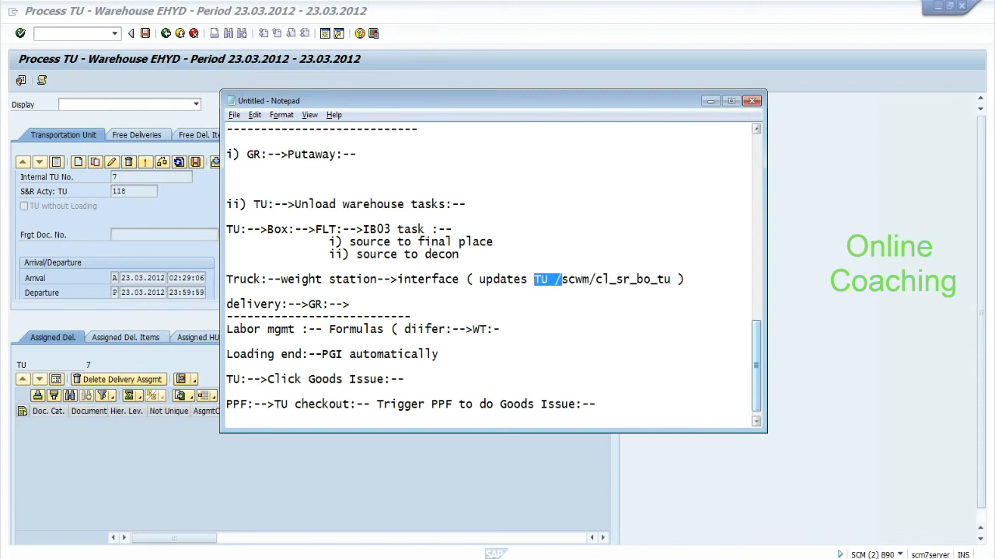
Switch back to SAP, examine TU 7's weight, volume and dimension fields, and leave transportation unit processing
click(146, 263)
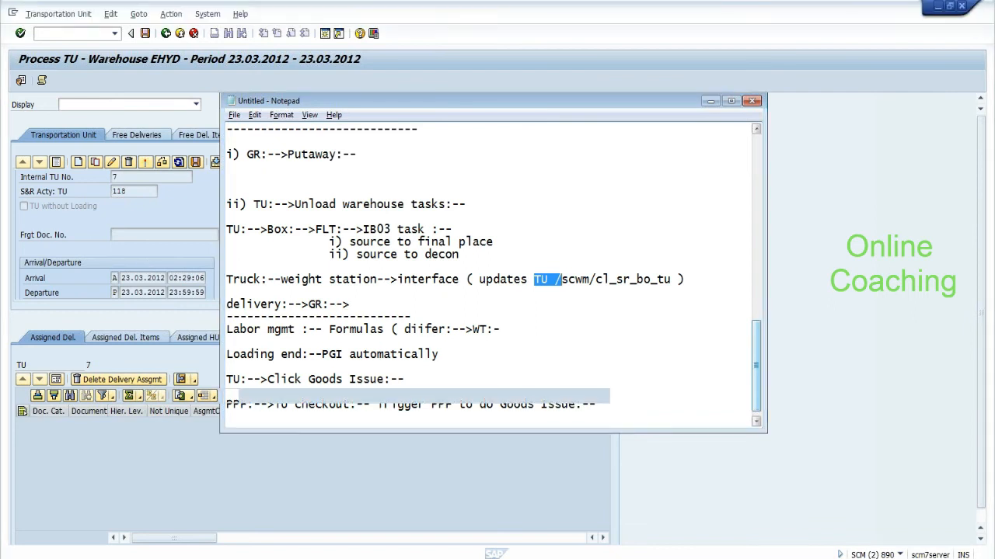
click(319, 234)
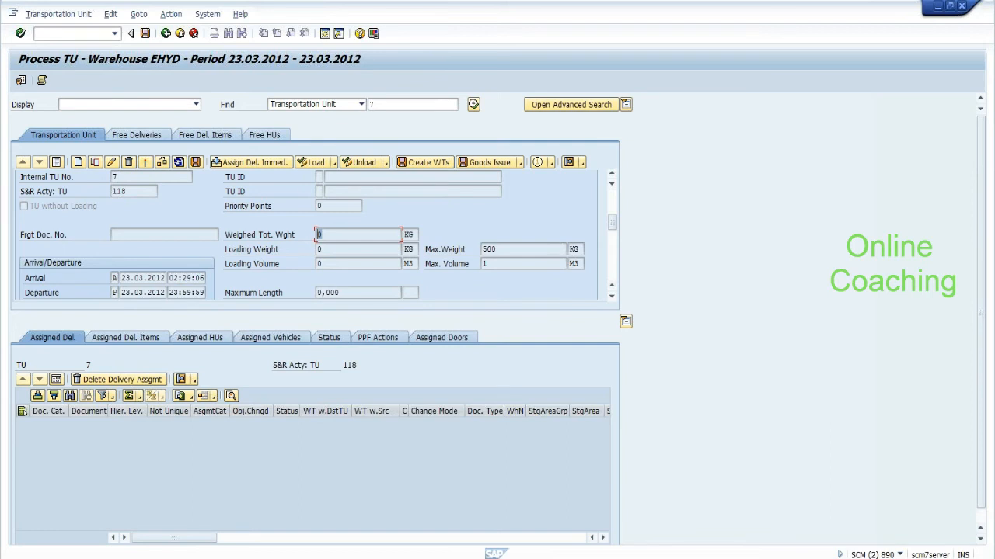
mouse_move(616, 224)
mouse_down()
mouse_move(615, 270)
mouse_move(609, 233)
mouse_up()
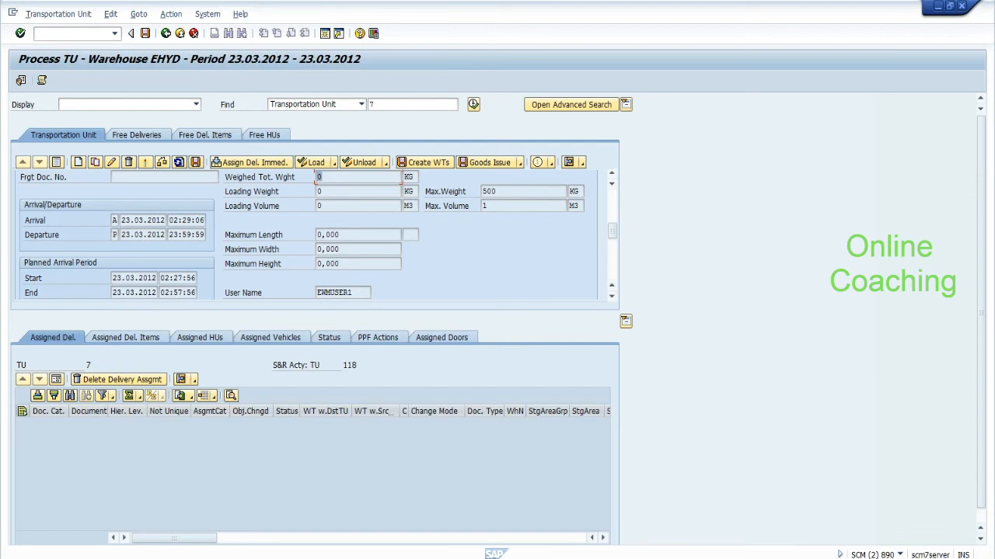
click(165, 33)
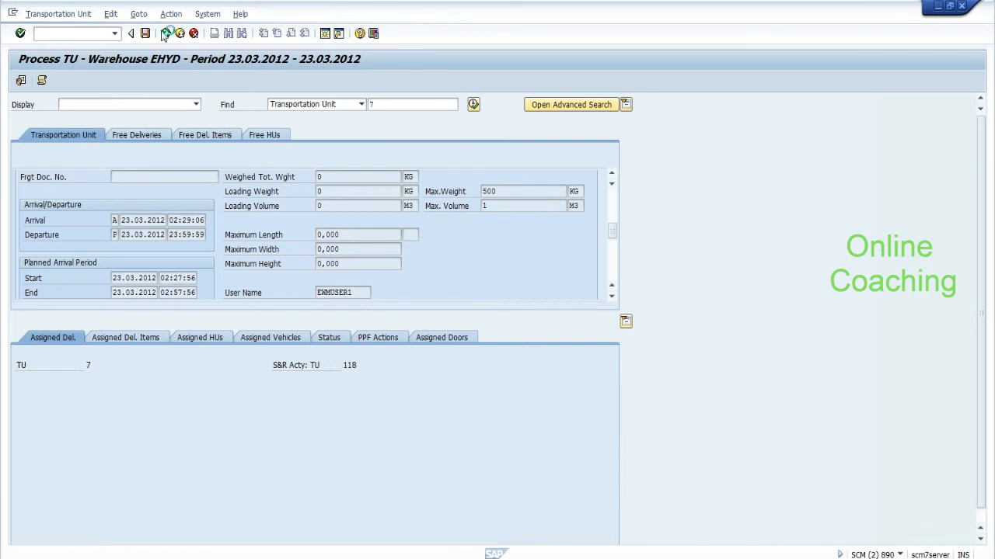
Switch to the Notepad notes and start a "Batch Mgmt:-->" section under the dashed line after the PPF entry
key(alt+Tab)
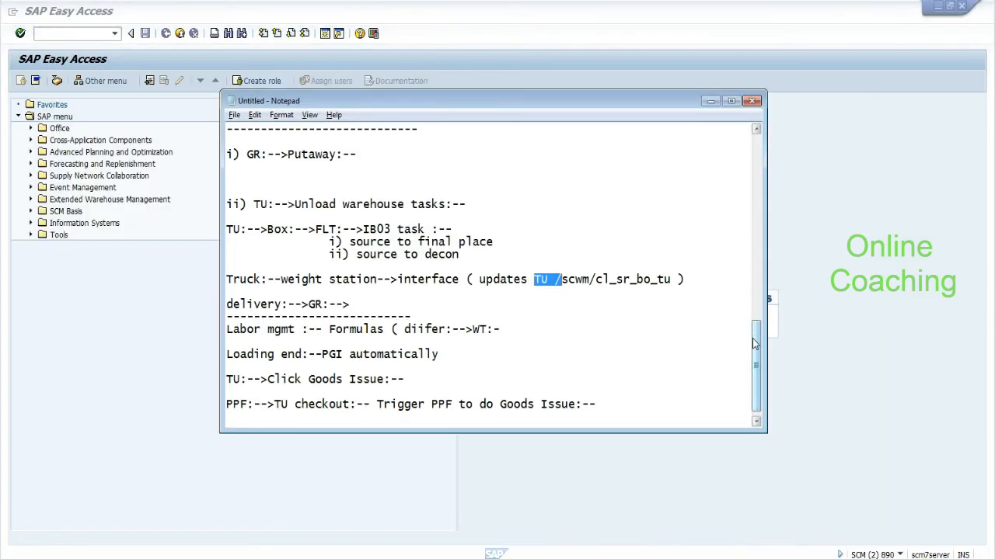
drag(755, 345, 758, 186)
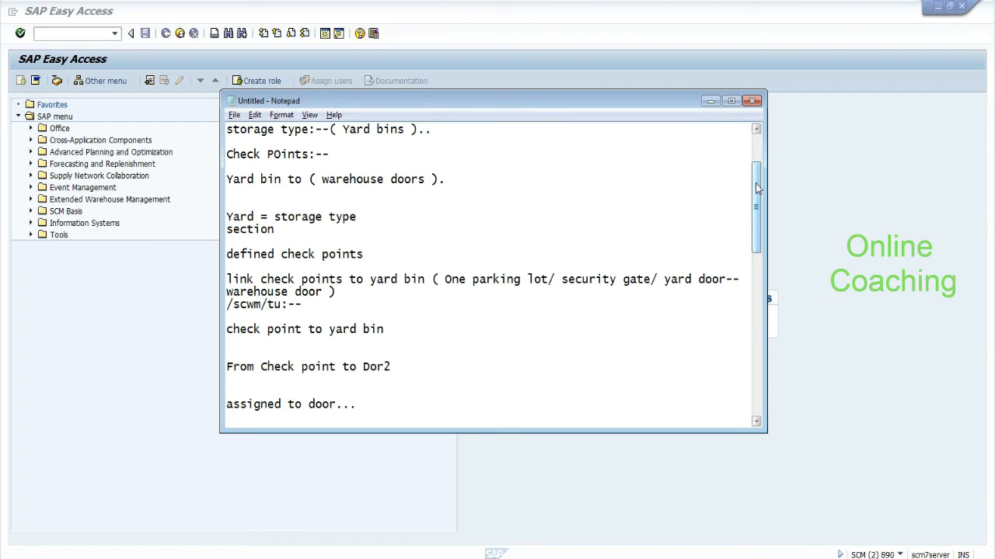
drag(755, 183, 757, 388)
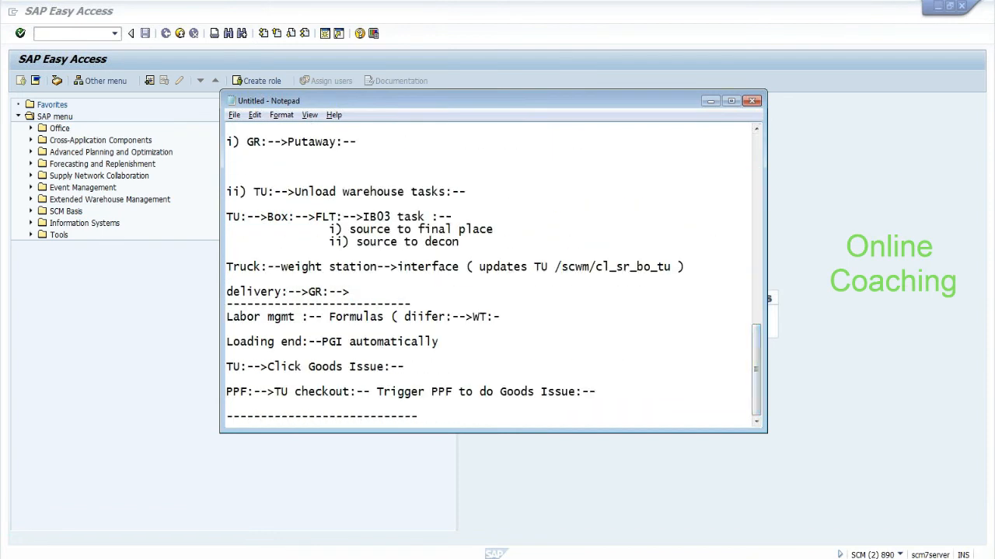
key(Return)
key(Return)
key(Return)
key(Return)
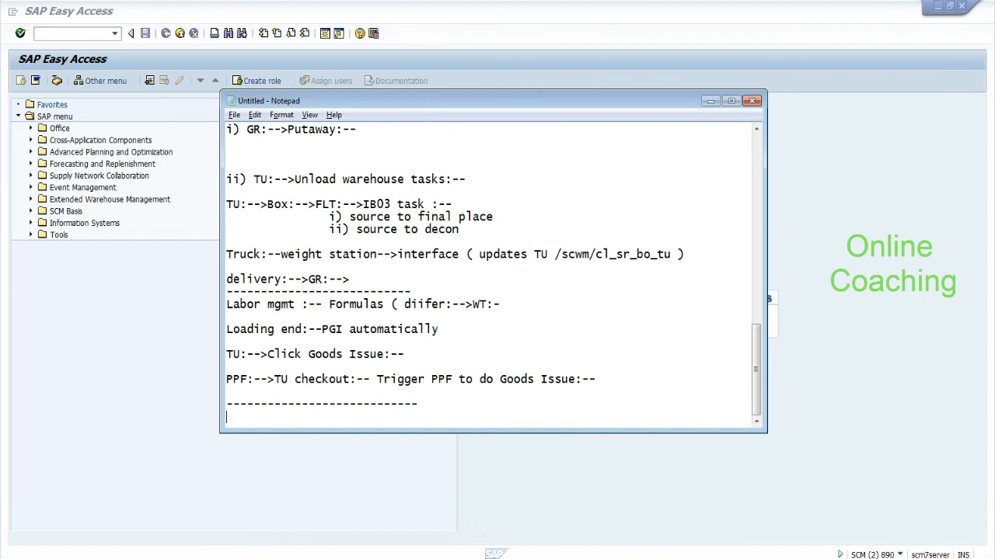
key(Up)
key(Up)
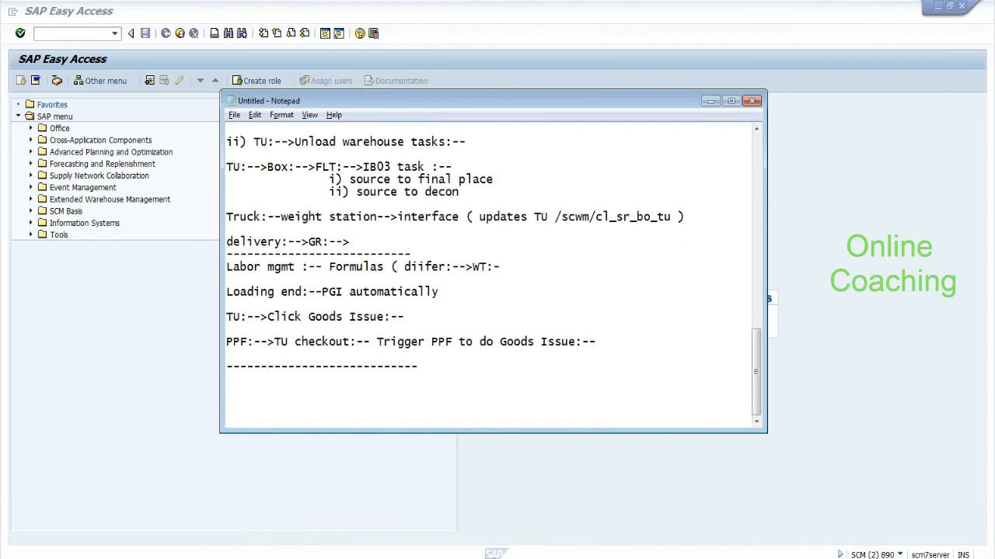
text(Batch Mgmt:-->)
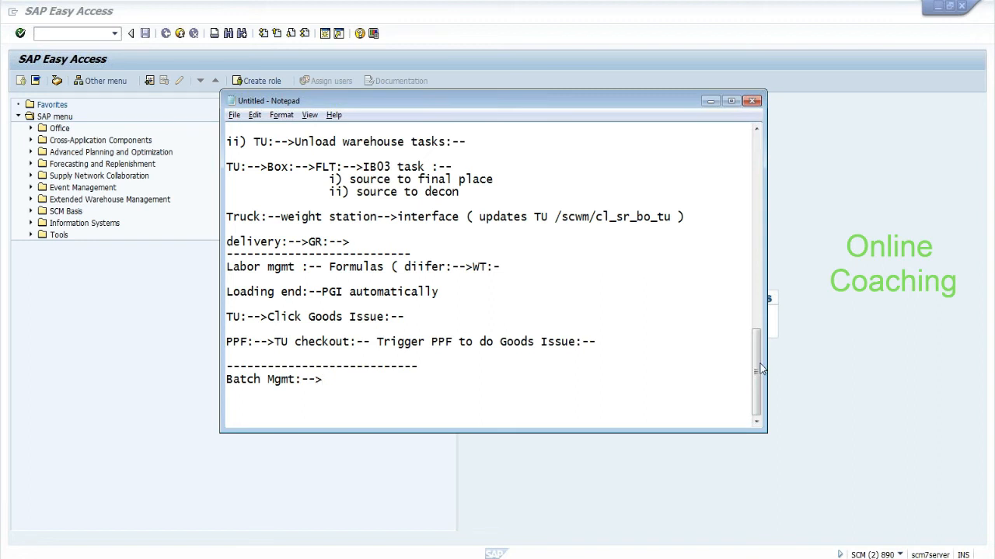
scroll(756, 363, up, 1)
drag(757, 360, 752, 377)
key(shift+Left)
key(shift+Left)
key(shift+Left)
key(shift+Left)
key(shift+Left)
key(shift+Left)
key(shift+Left)
key(shift+Left)
key(shift+Left)
key(shift+Left)
Below the batch heading, add product HYD_CUR with "( less salt/more salt/medium" and the line "Tempart:-- Cold/hot/20"
click(228, 380)
key(Return)
key(Return)
text(HYD_CUR)
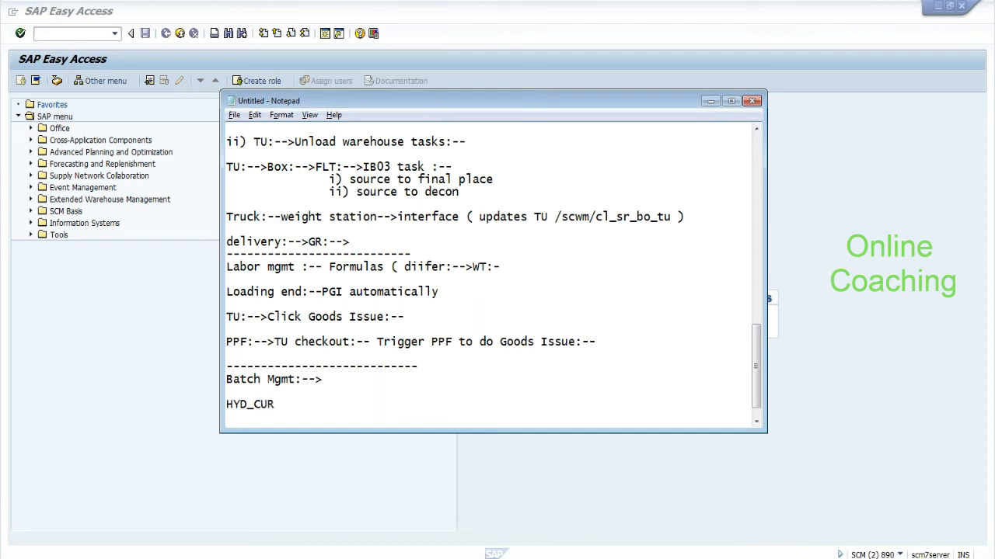
text(  ( less salt/more salt/medium)
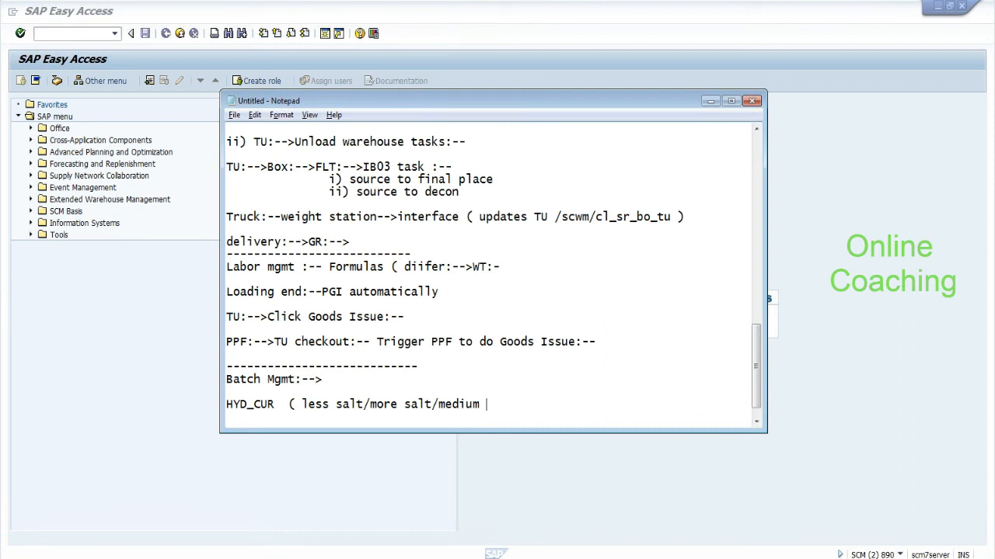
key(Return)
text(Tempart:-- Cold)
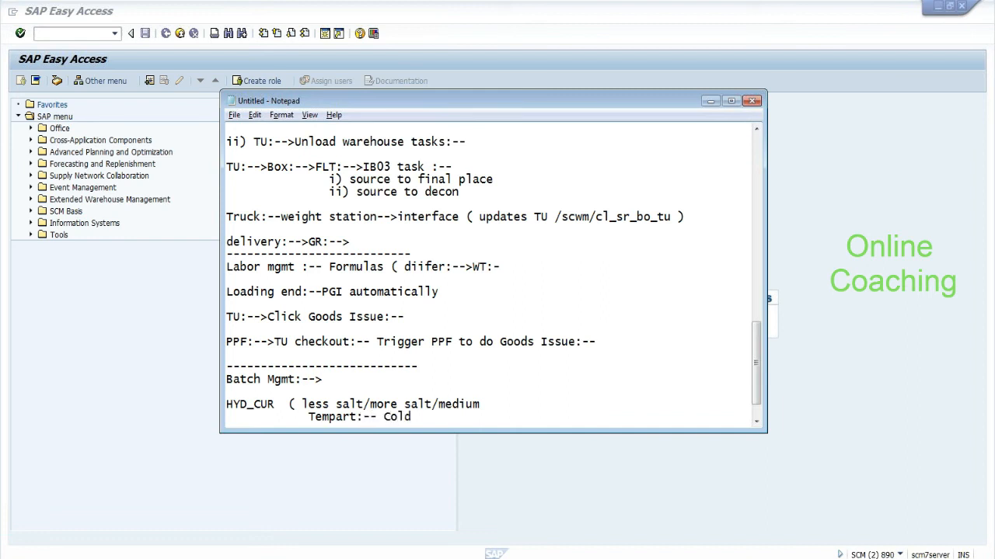
text(/hot/20)
key(Return)
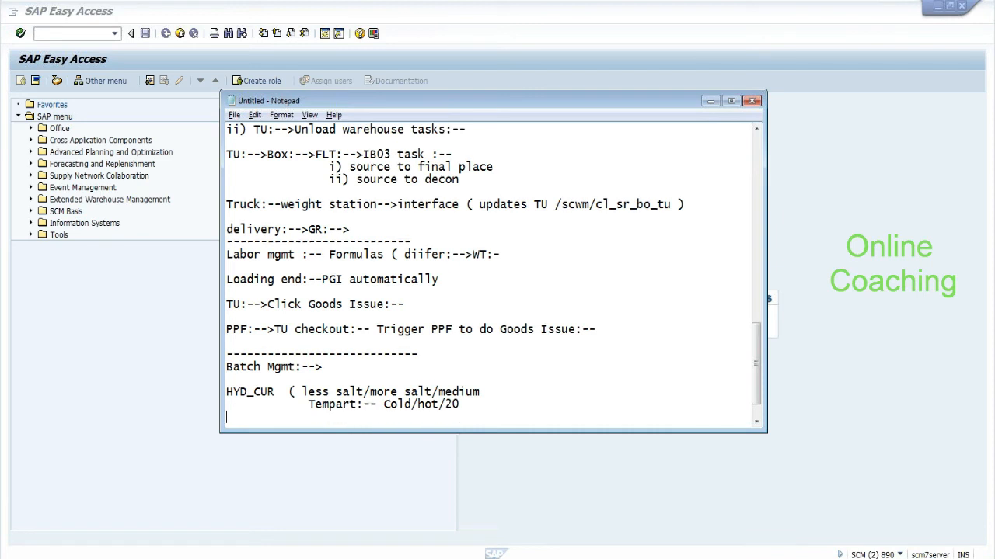
Add the colour characteristic "Color:- Red/Yello/Green )" to the HYD_CUR entry
text(Color:- Red.)
key(BackSpace)
text(/Yello/Green)
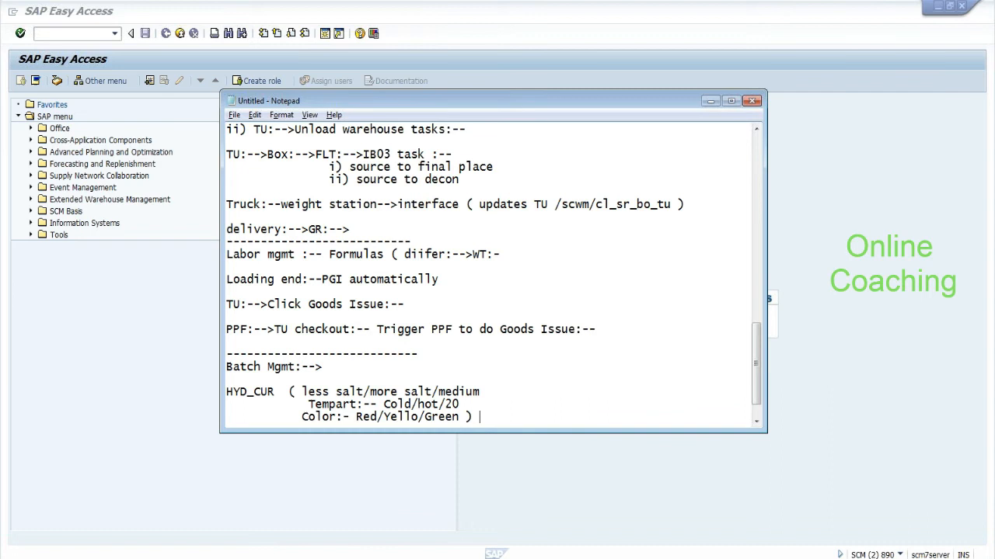
key(Return)
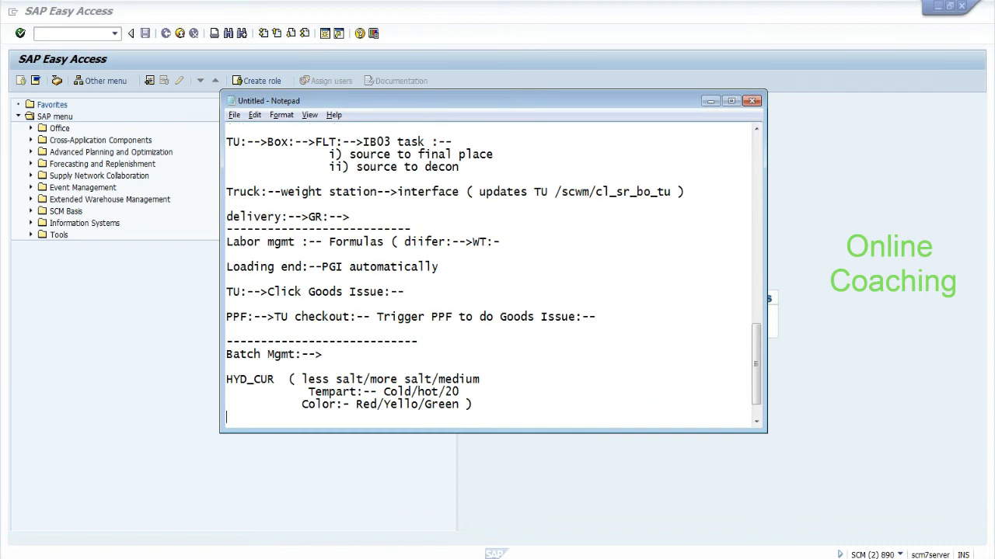
key(Return)
key(Return)
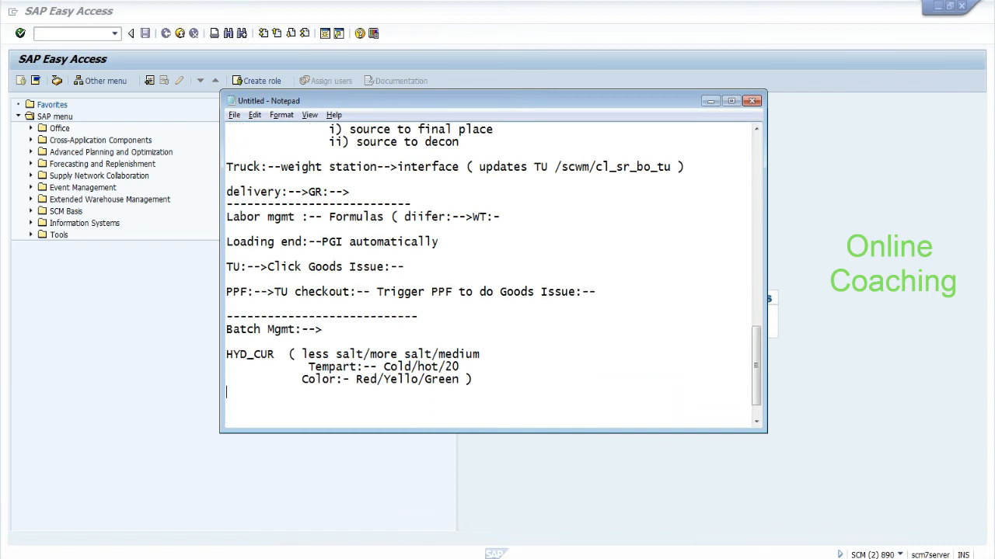
List "Expiry date", "Country of orgin" and "batch status" as further characteristics under HYD_CUR
text(Expiry date)
key(Return)
text(Country of orgin)
key(Return)
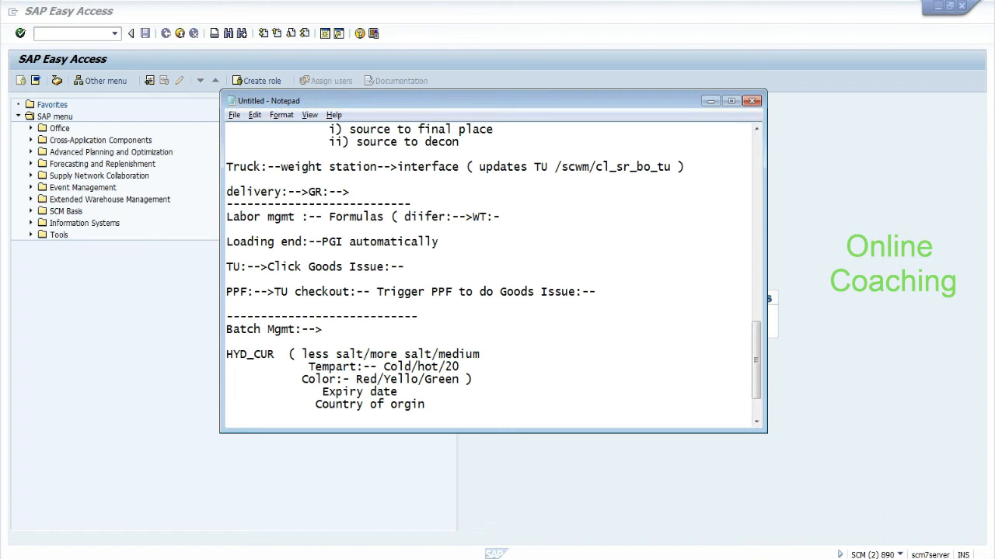
text(batch status)
key(Return)
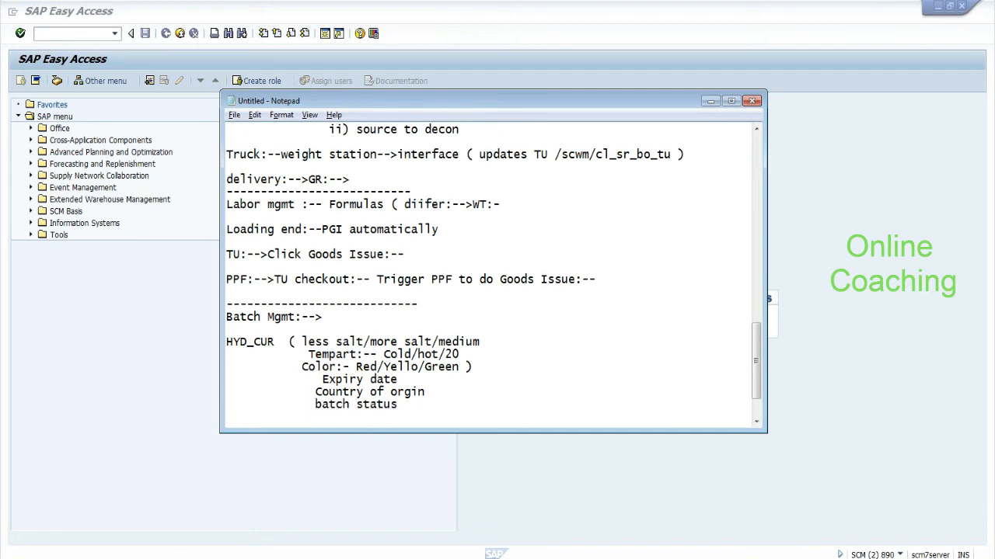
key(Return)
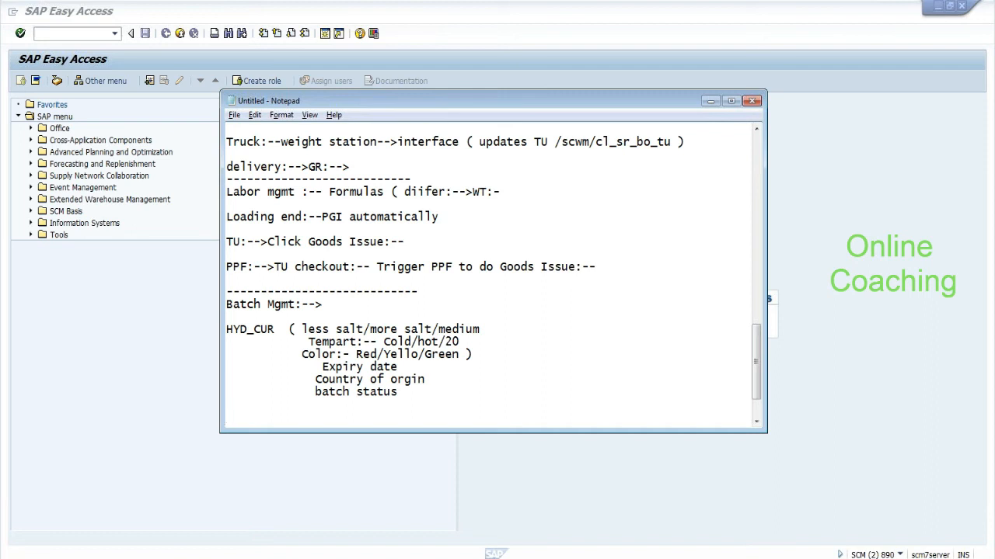
Close the HYD_CUR characteristics list with ")" after "batch status" and add a dashed line below it
drag(226, 329, 397, 392)
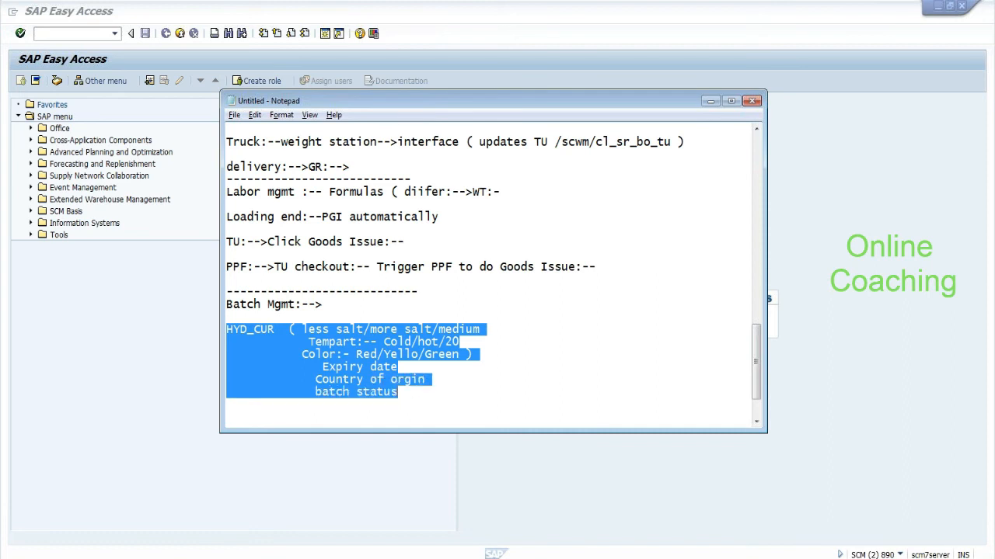
click(398, 392)
text())
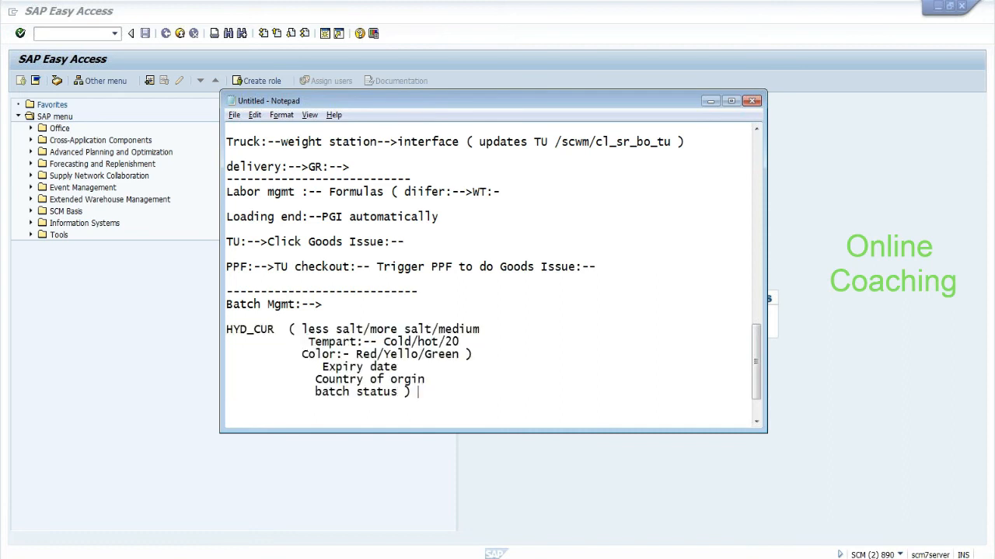
key(Return)
text(---------------------------)
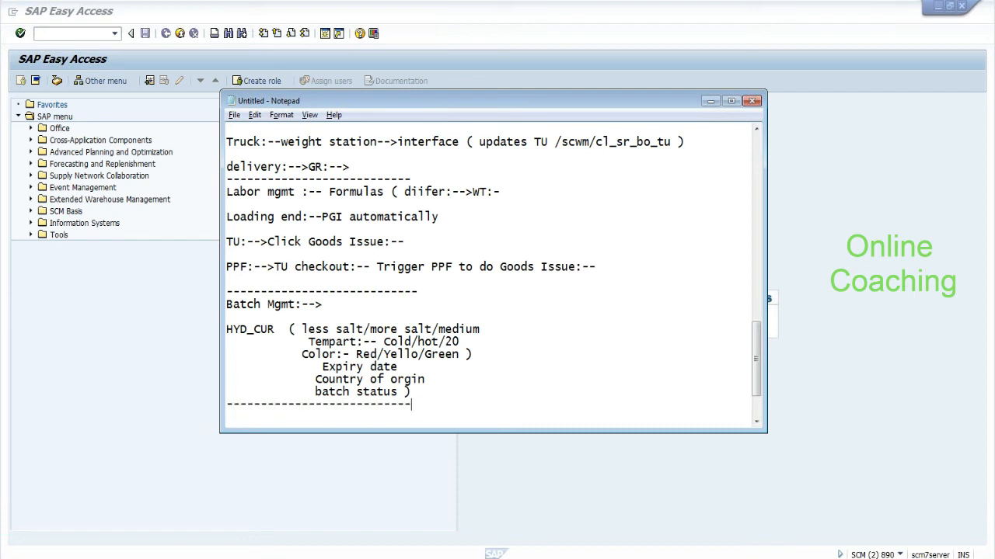
Insert a dashed line under the "Batch Mgmt:-->" heading, followed by "Batch mgmt:--" and several blank lines
text(--------------------------------)
key(Return)
key(Return)
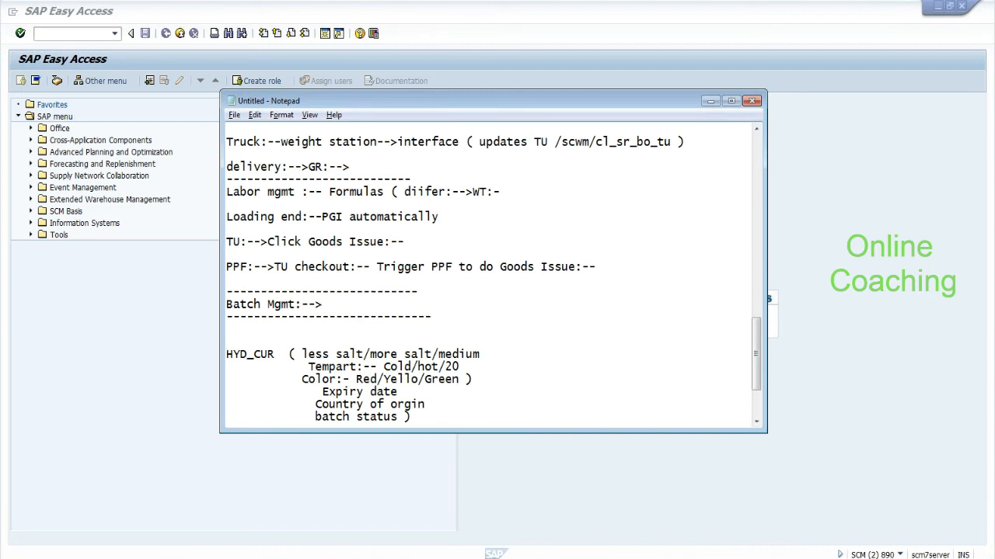
text(Batch mgmt:--)
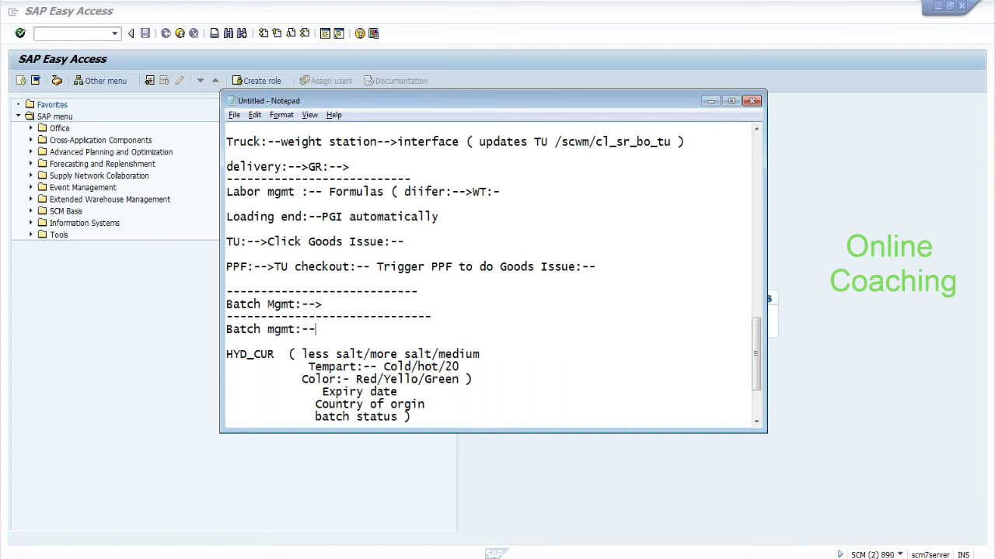
key(Return)
key(Return)
key(Return)
key(Return)
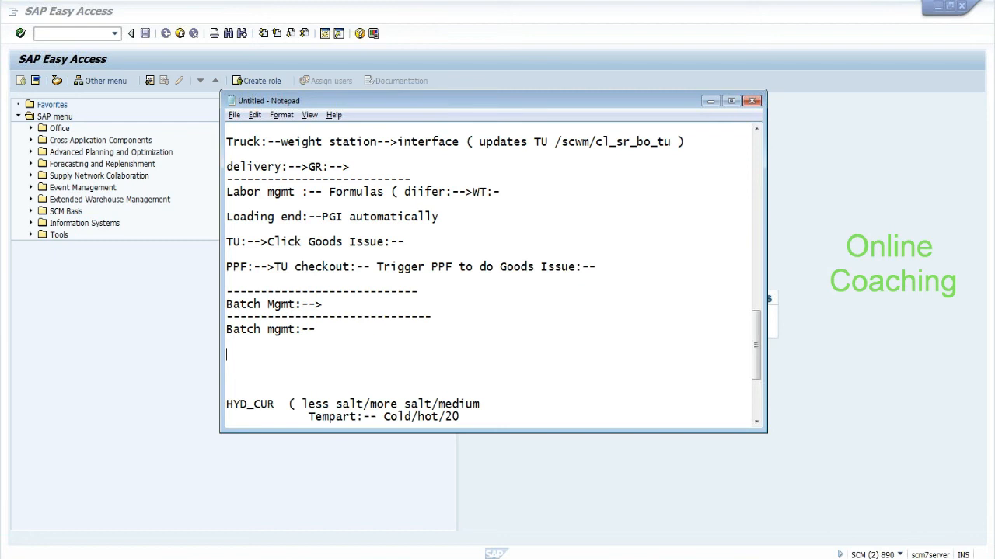
Add a "Paracetamal:--" entry under "Batch mgmt:--" with a March 10- March 15 raw material batch and its supplier's name in parentheses
text(Paracetamal:-- ()
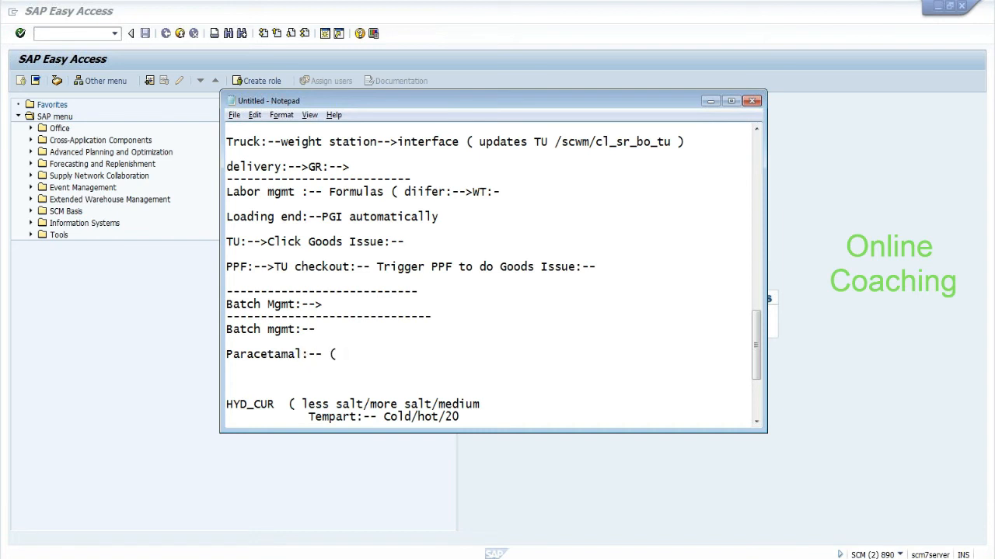
text( March 10- March 15)
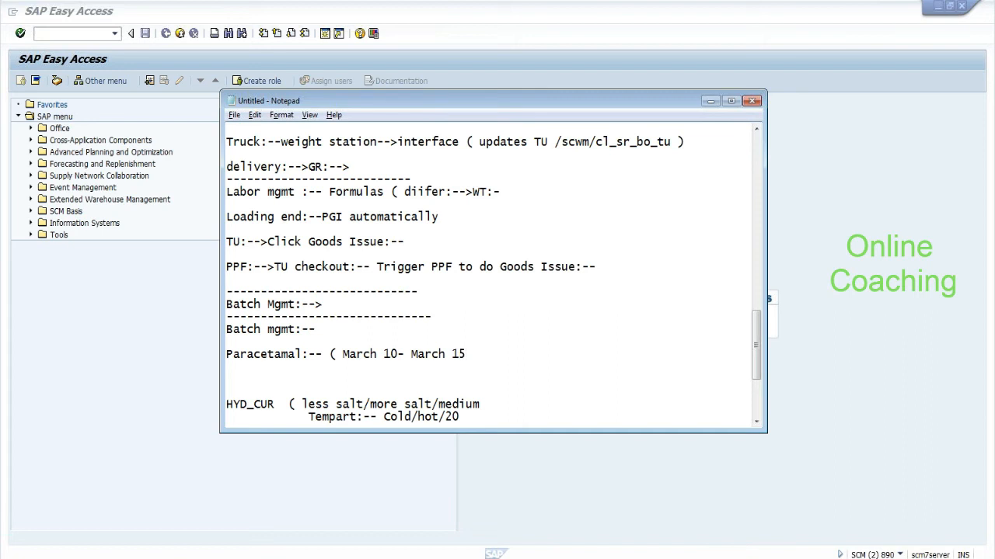
text( raw material ananth supplier ))
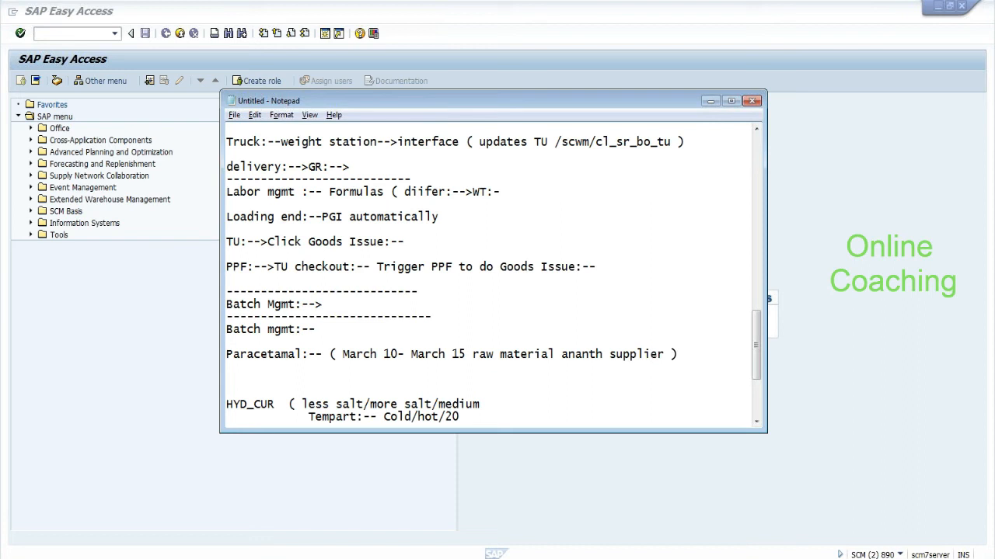
Add a second March 10- March 15 raw material batch line with a different supplier's name and highlight both Paracetamal batches
key(Return)
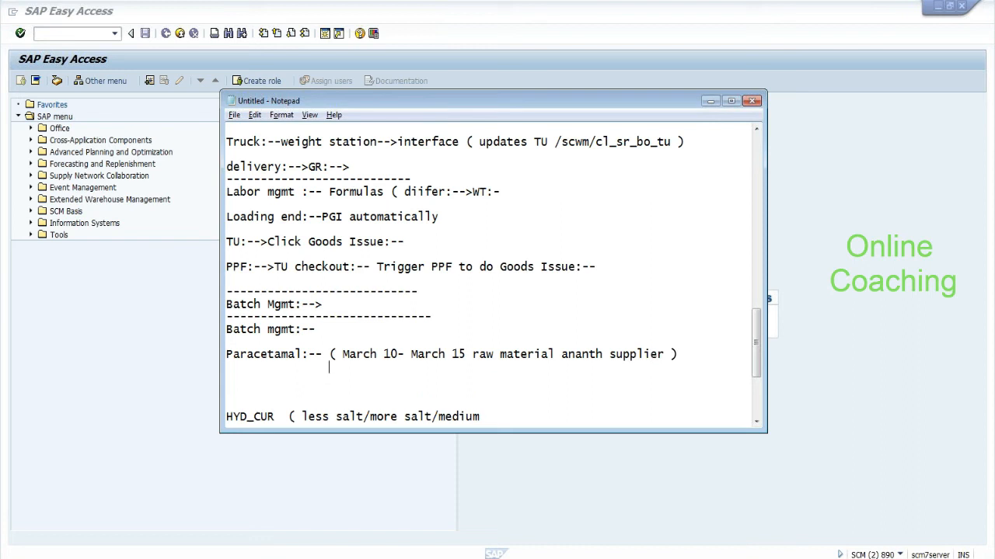
text(( march 10- March 1)
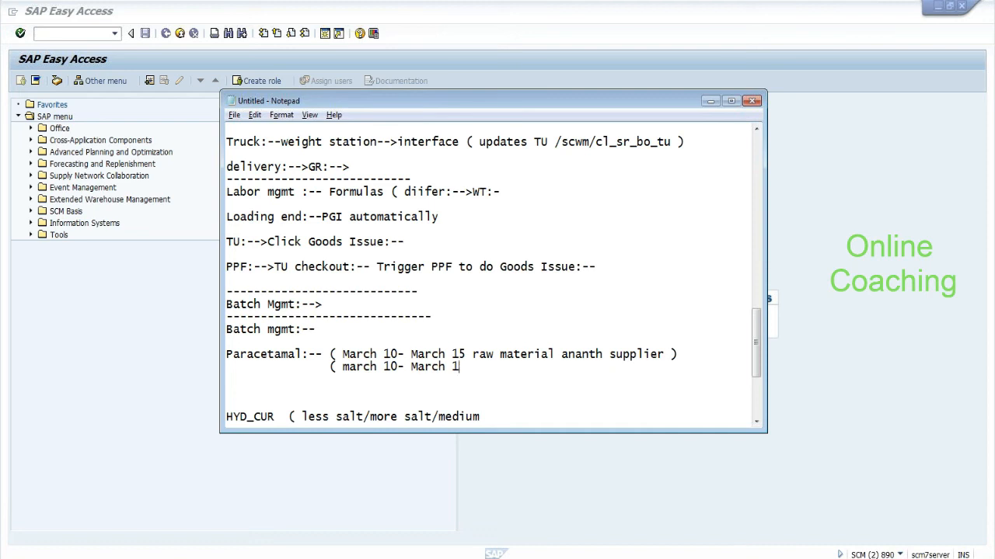
text(5 raw material supplier)
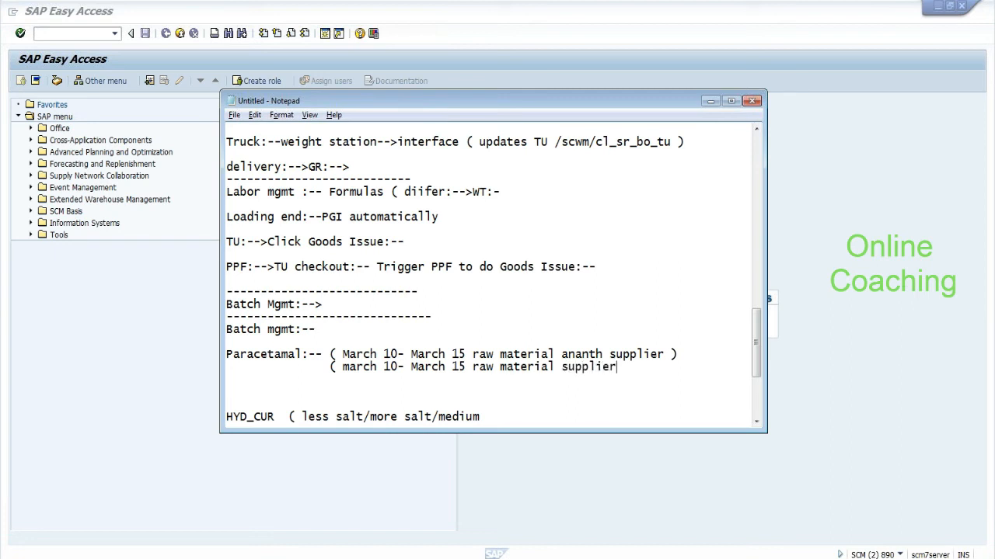
text(d by sundar ))
drag(330, 355, 713, 367)
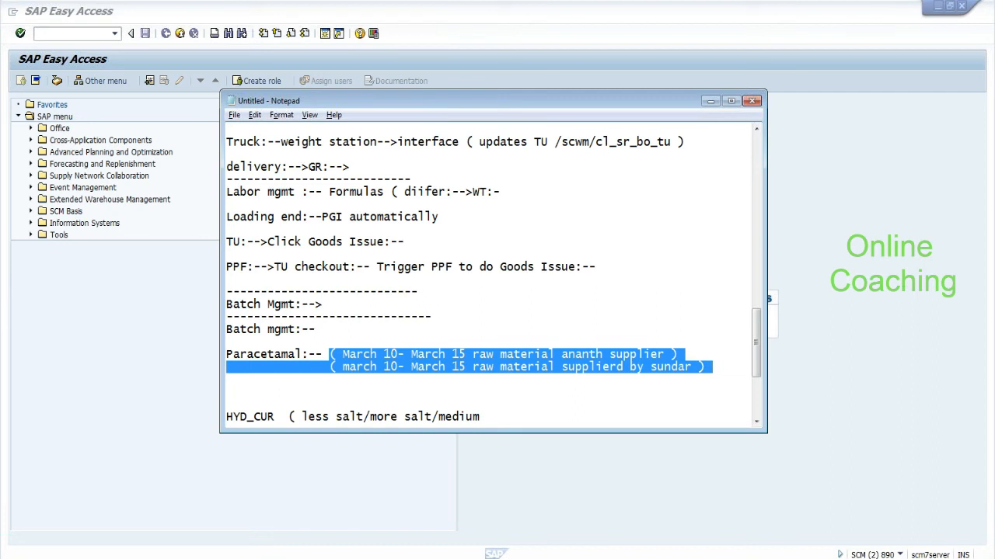
Insert the line "Good manufacturing pratices GMP:--" between "Batch mgmt:--" and the Paracetamal entry
click(316, 329)
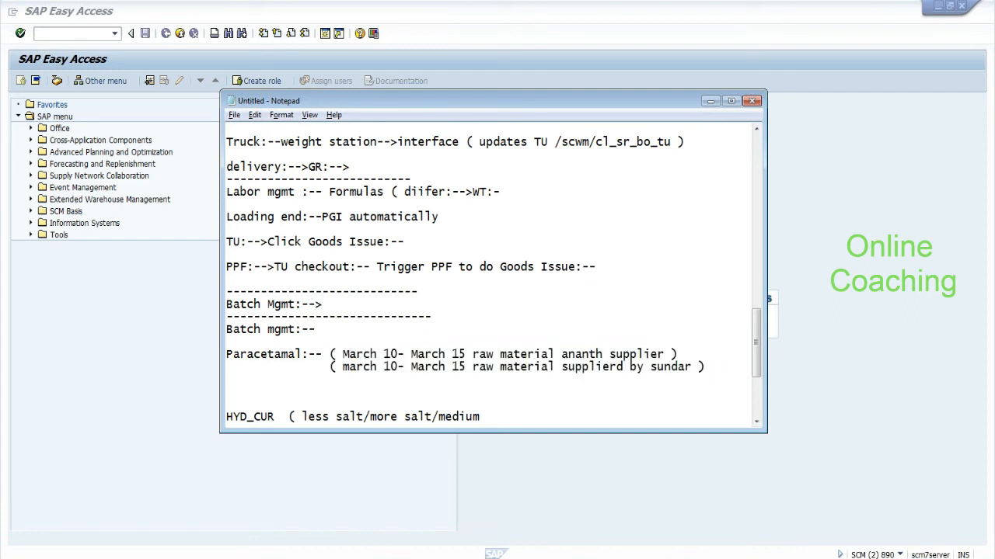
key(Return)
key(Return)
text(God)
key(BackSpace)
text(od ma)
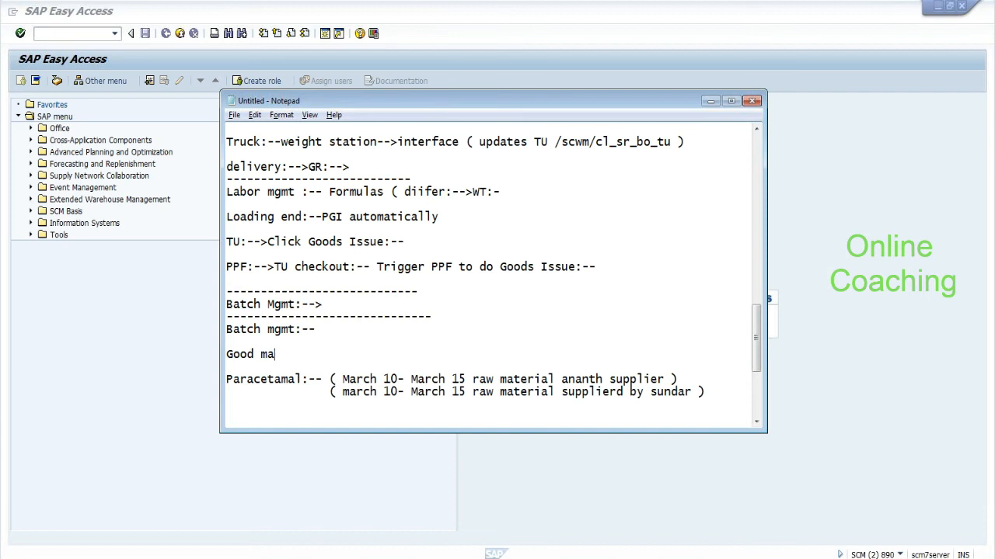
text(nufacturing prat)
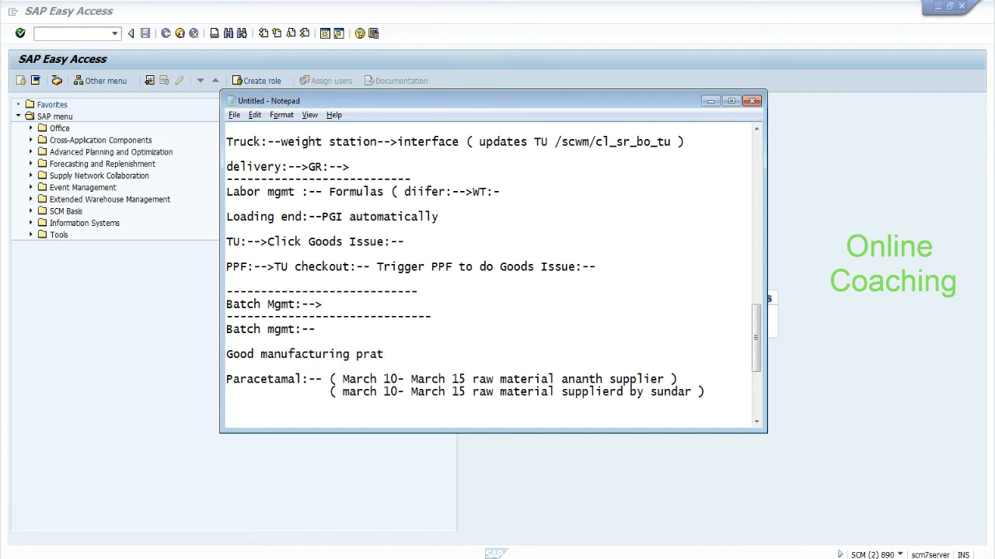
text(ices GMP:--)
Add "USA:-- want medicines manufactured in Mexico but not in Argentina" below the GMP line, followed by an extra blank line
key(Return)
key(Return)
text(USA:--)
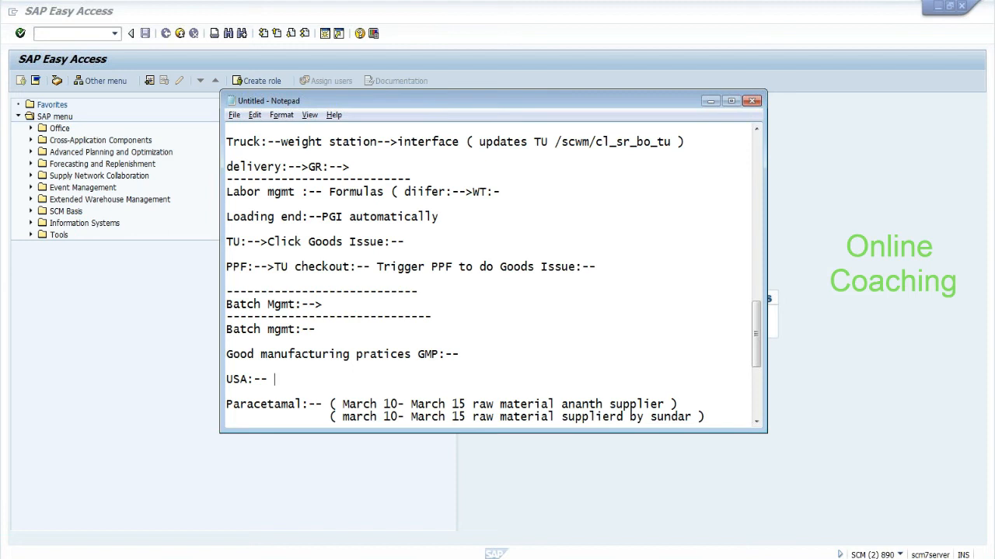
text(want medicines manufactured in Mexico but not in Argent)
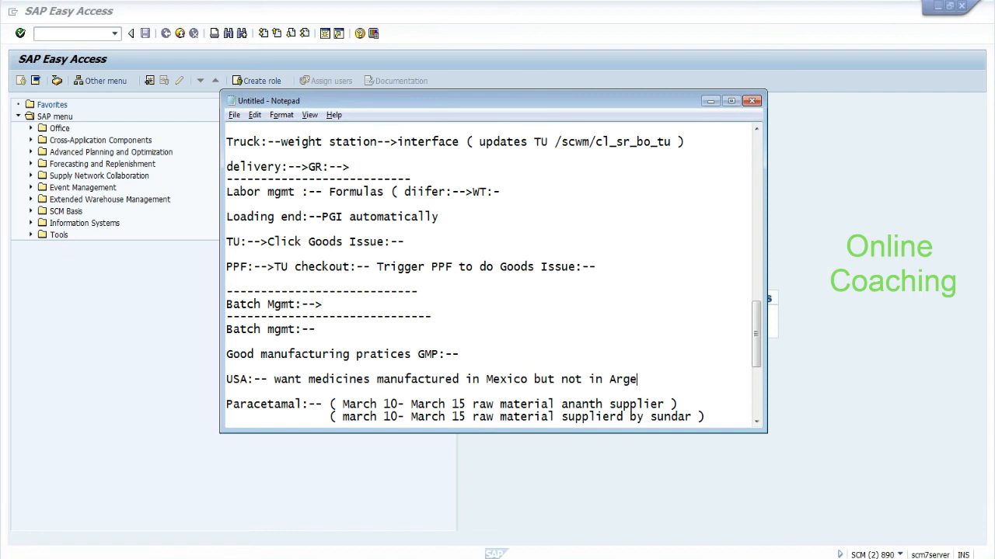
key(BackSpace)
text(tina)
drag(761, 333, 760, 362)
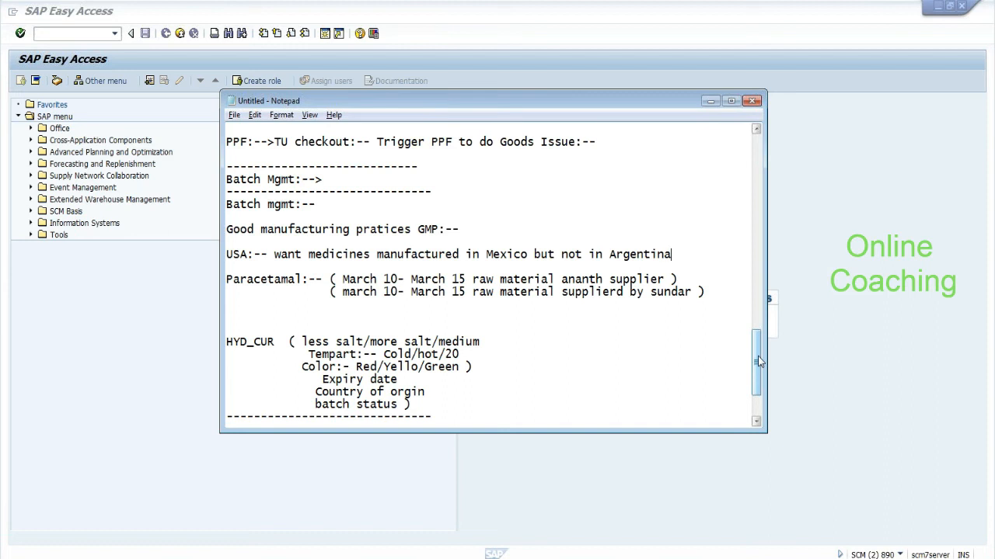
key(Return)
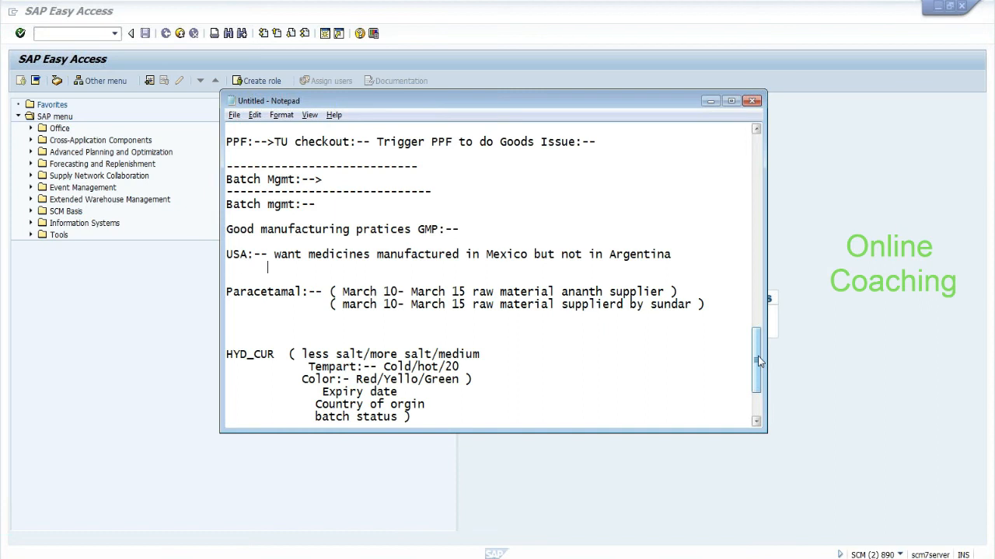
text(Meat:--()
key(BackSpace)
key(BackSpace)
key(BackSpace)
key(BackSpace)
key(BackSpace)
key(BackSpace)
key(BackSpace)
key(BackSpace)
Highlight the "Expiry date" characteristic in the HYD_CUR list
key(shift+Right)
key(shift+Right)
key(shift+Right)
key(shift+Right)
key(shift+Right)
key(shift+Right)
key(shift+Right)
key(shift+Right)
key(shift+Right)
key(shift+Right)
key(shift+Right)
click(376, 389)
drag(398, 393, 317, 393)
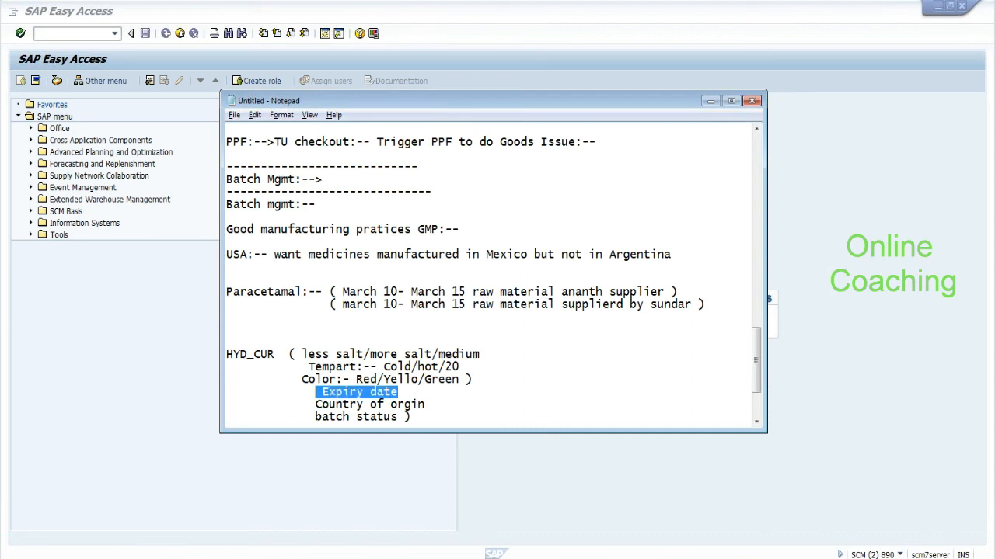
Insert the line "distribute to EWM:-- CIF" below "Batch mgmt:--"
drag(760, 332, 756, 347)
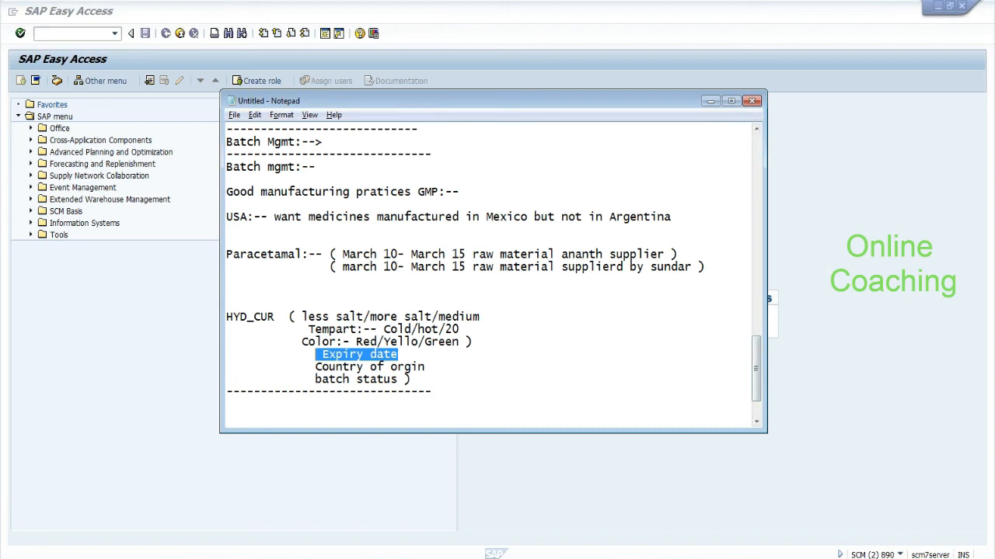
click(317, 167)
key(Return)
key(Return)
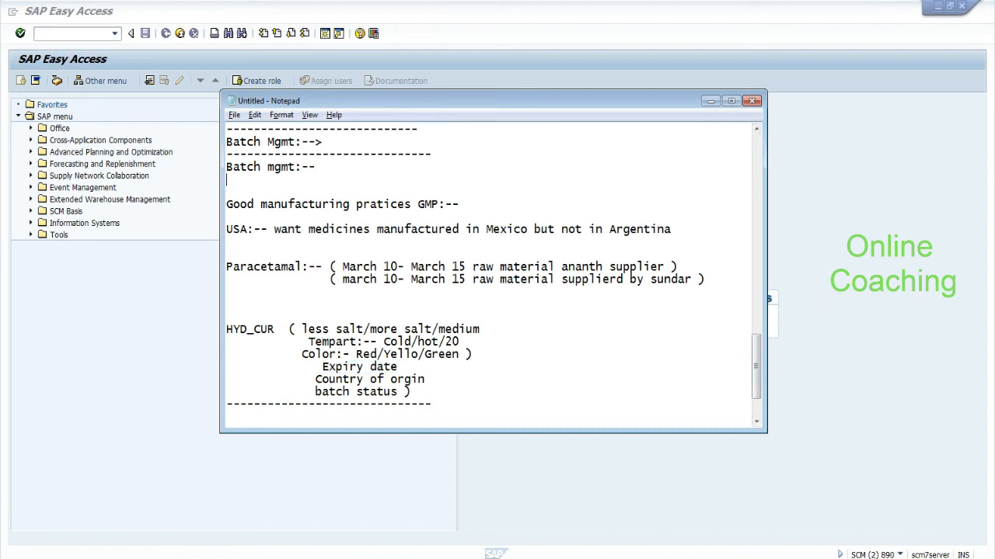
text(distribute to EWM:-)
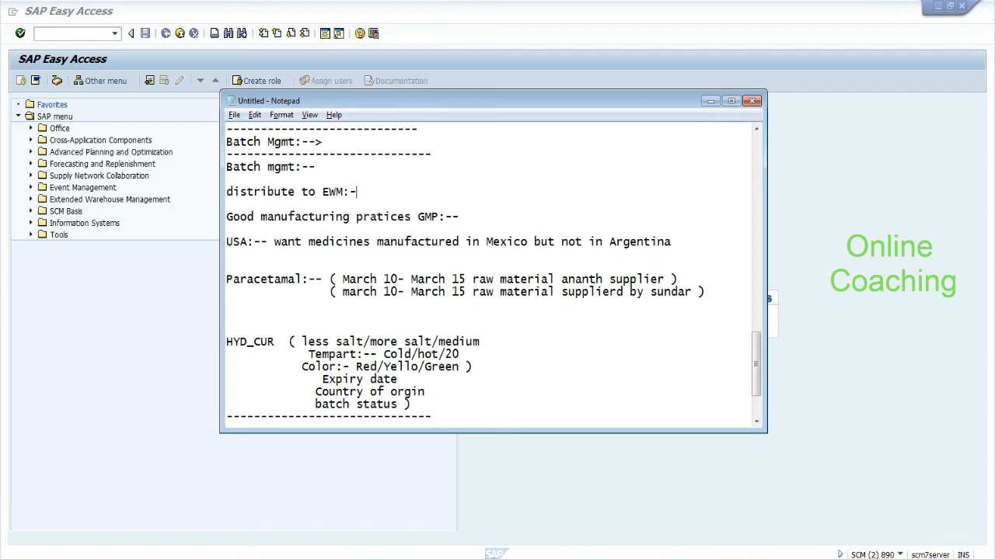
text(- CIF)
key(Return)
key(Return)
Add the note "use the batch///" below the CIF line, followed by a dashed line
text(use the ba)
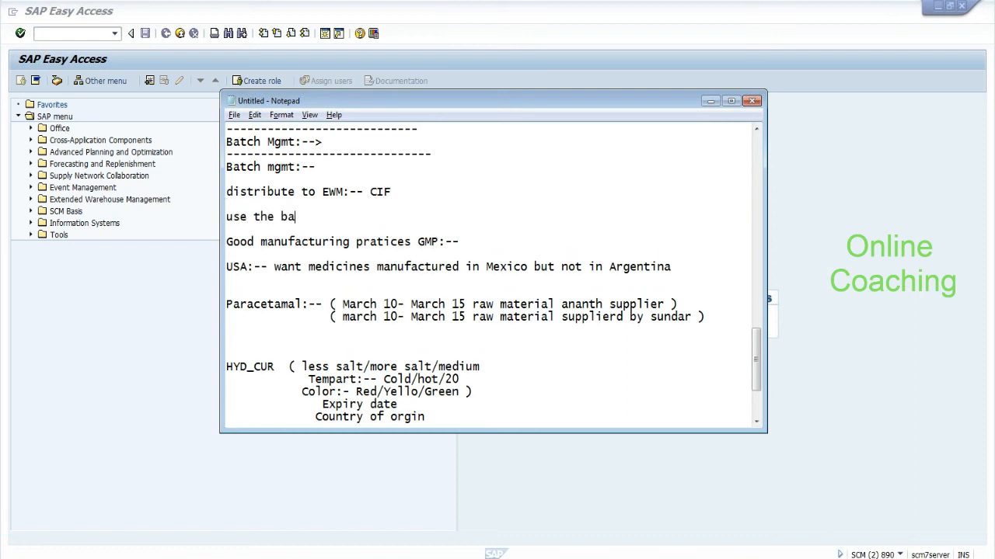
text(tch///)
key(Return)
key(Return)
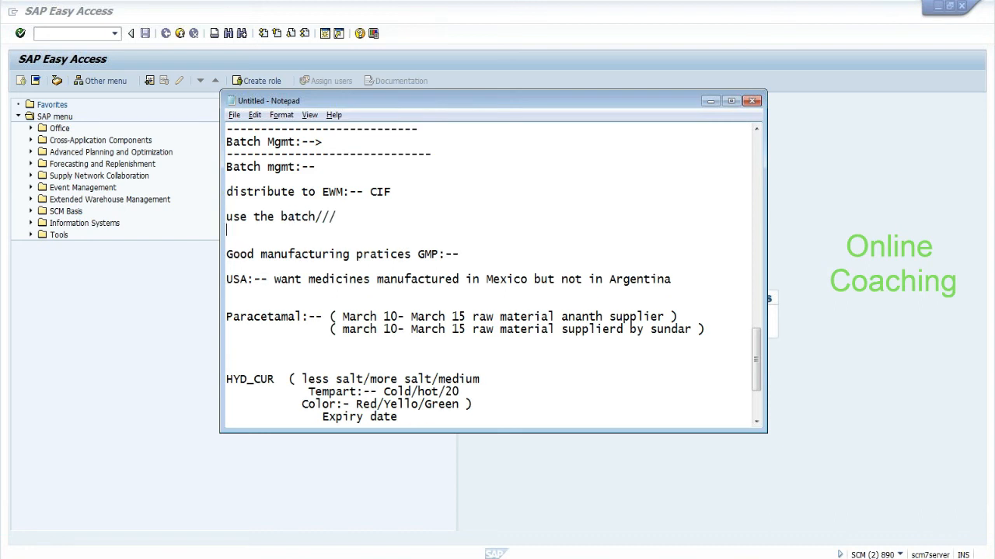
text(-----------------------)
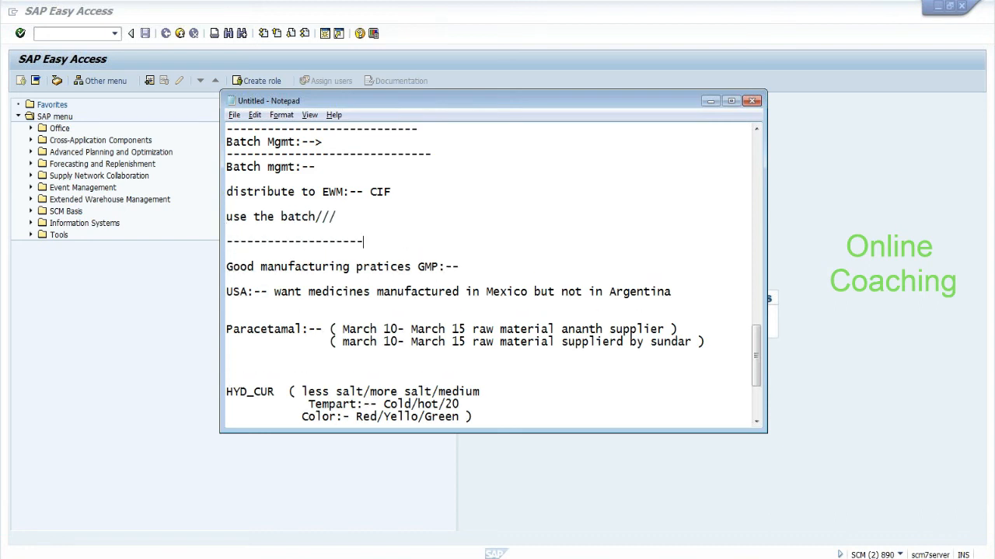
Add a second dashed line above the GMP note, leaving blank lines between the two dashed lines
key(Return)
key(Return)
key(Return)
key(Return)
text(----------------------)
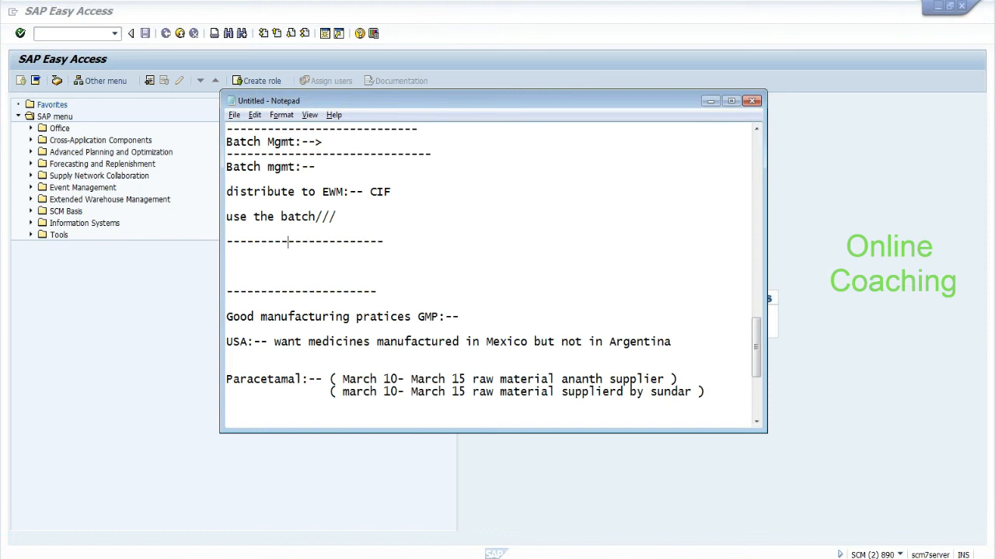
Write "Outbound delivery:-- specific batch is required." between the two dashed lines
text(Outbound se)
text(le)
key(BackSpace)
key(BackSpace)
key(BackSpace)
key(BackSpace)
text(delivery:--)
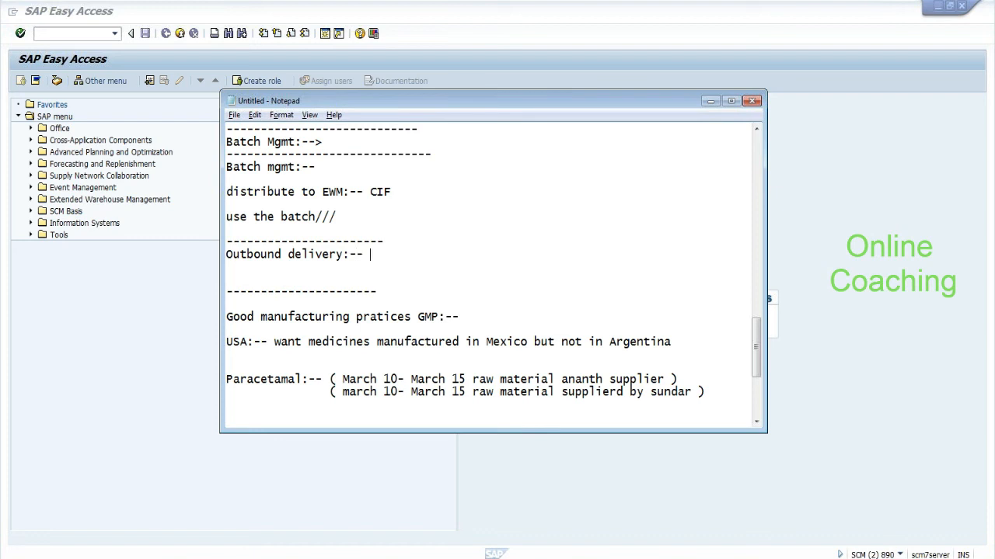
text(specific batch is )
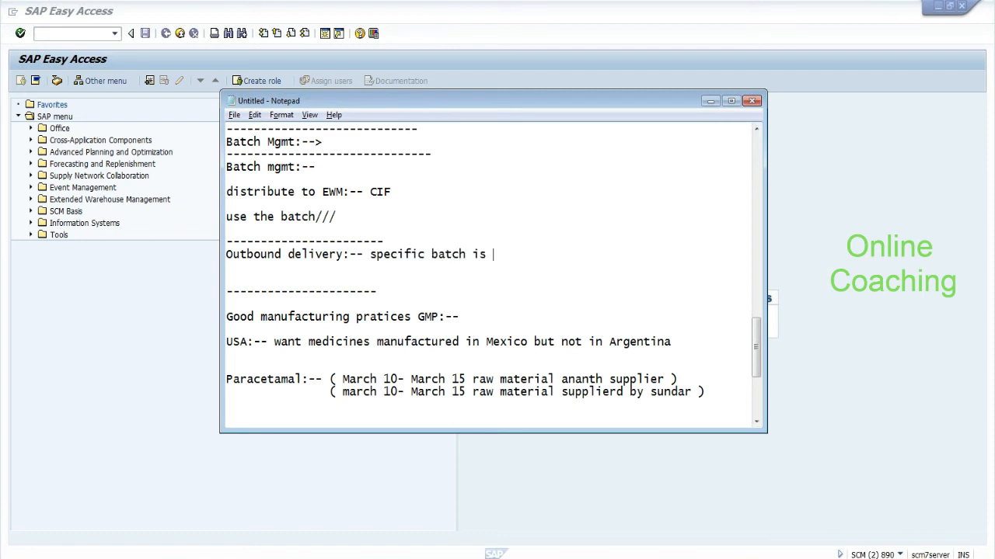
text(required.)
Highlight the outbound delivery line and select the entire text of the notes
mouse_move(226, 254)
mouse_down()
mouse_move(549, 254)
mouse_move(227, 266)
mouse_up()
click(555, 266)
key(ctrl+a)
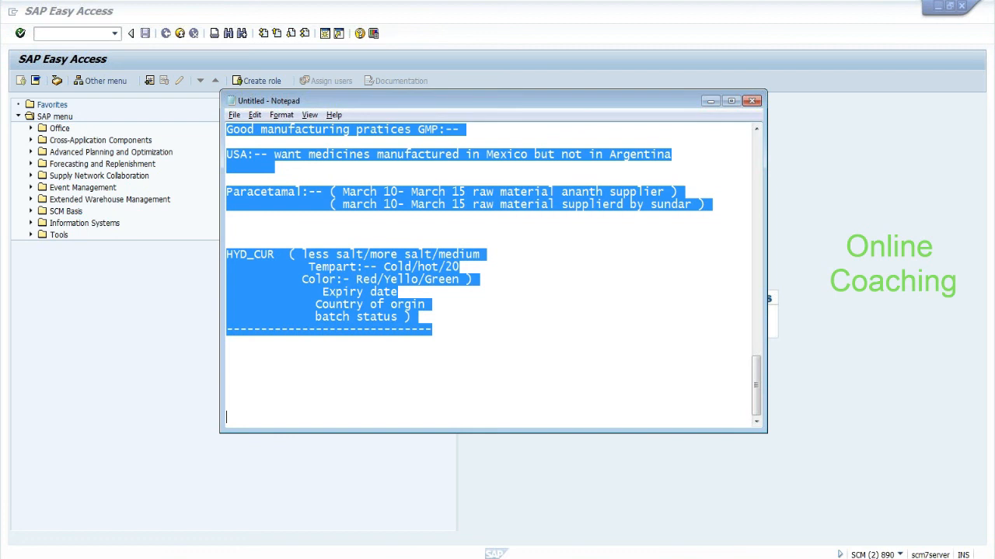
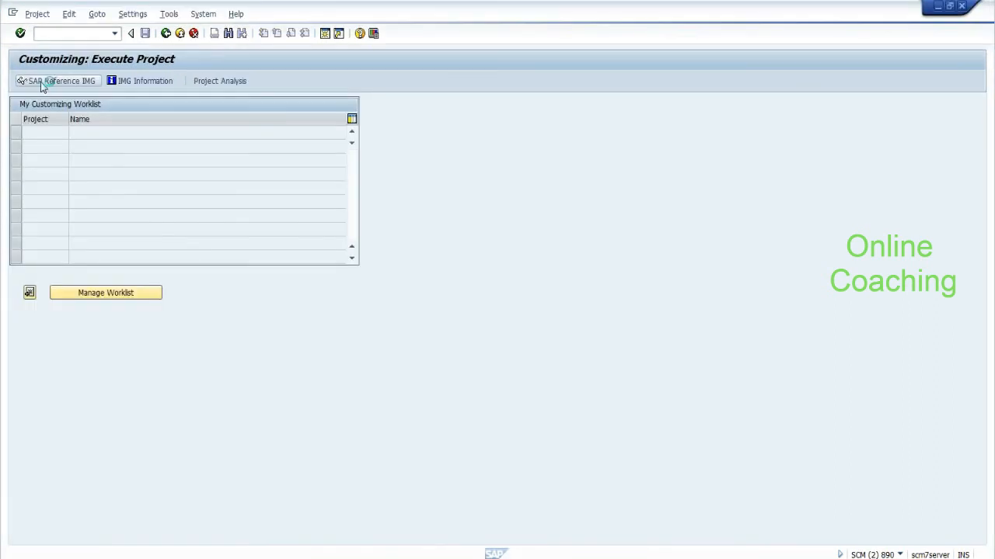
Display the SAP Reference IMG and go to the warehouse management monitor with transaction /n/scwm/mon
click(41, 82)
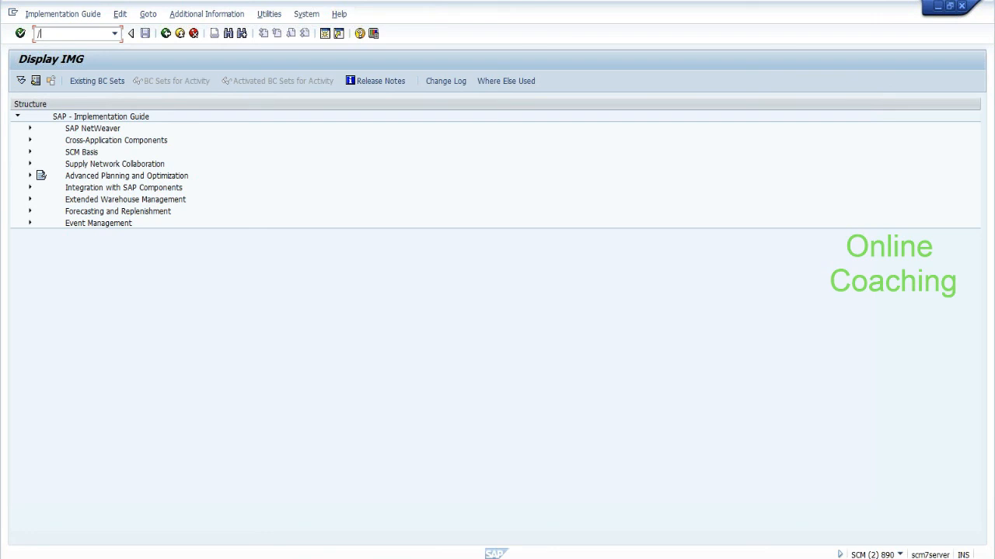
text(n/scwm/mon)
key(Return)
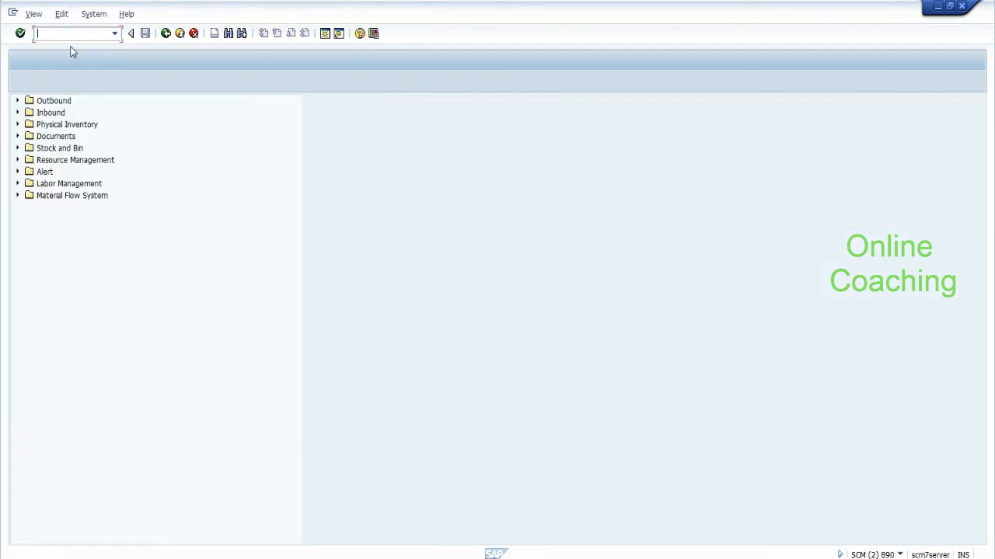
List the warehouse tasks from the Documents node of the warehouse management monitor
click(18, 137)
click(51, 173)
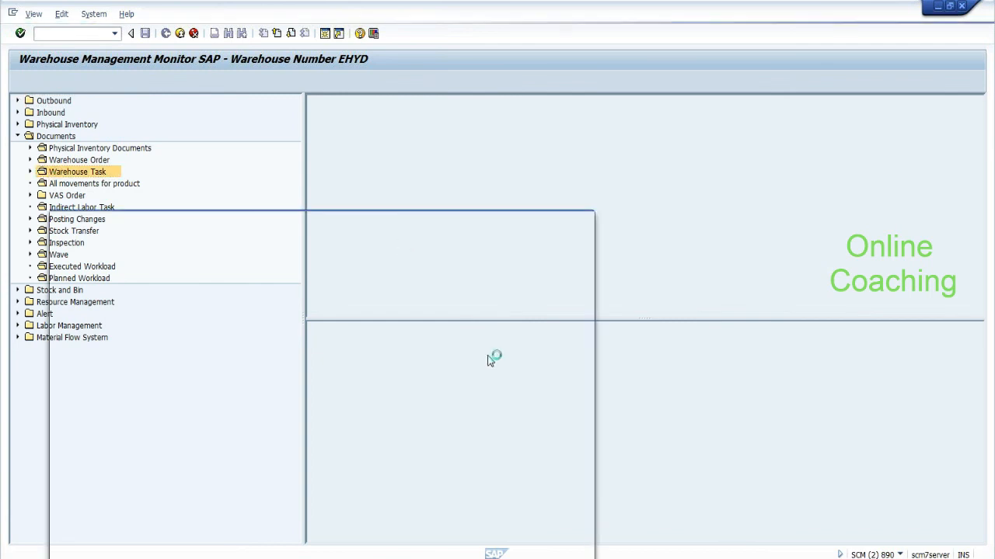
click(471, 553)
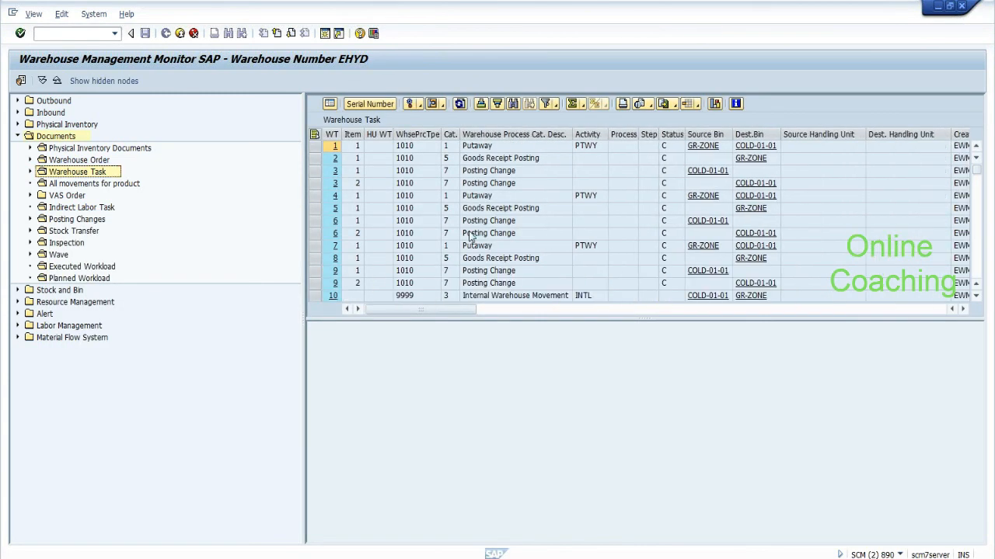
Widen the warehouse task table and examine its quantity, product, batch, process and step columns
drag(300, 246, 170, 232)
drag(384, 310, 653, 313)
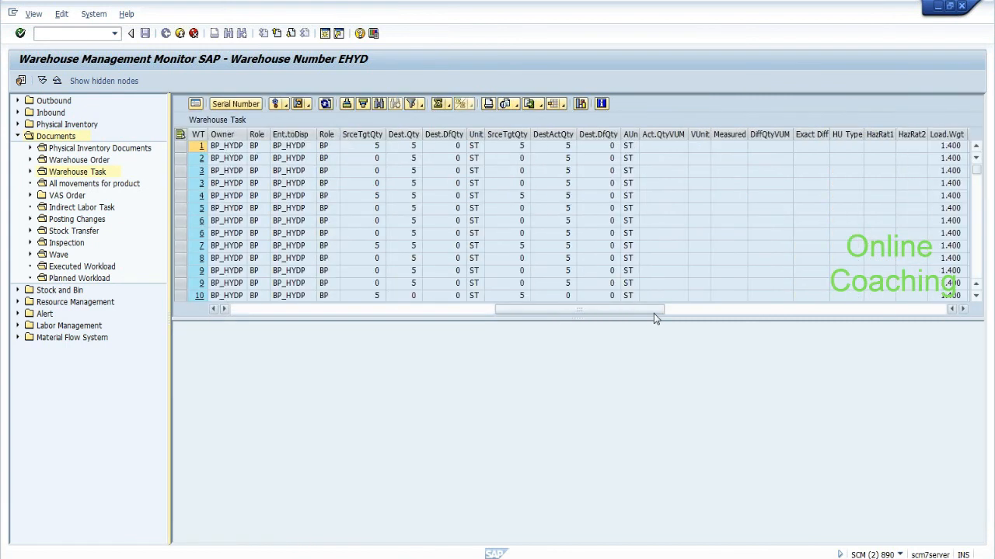
click(373, 313)
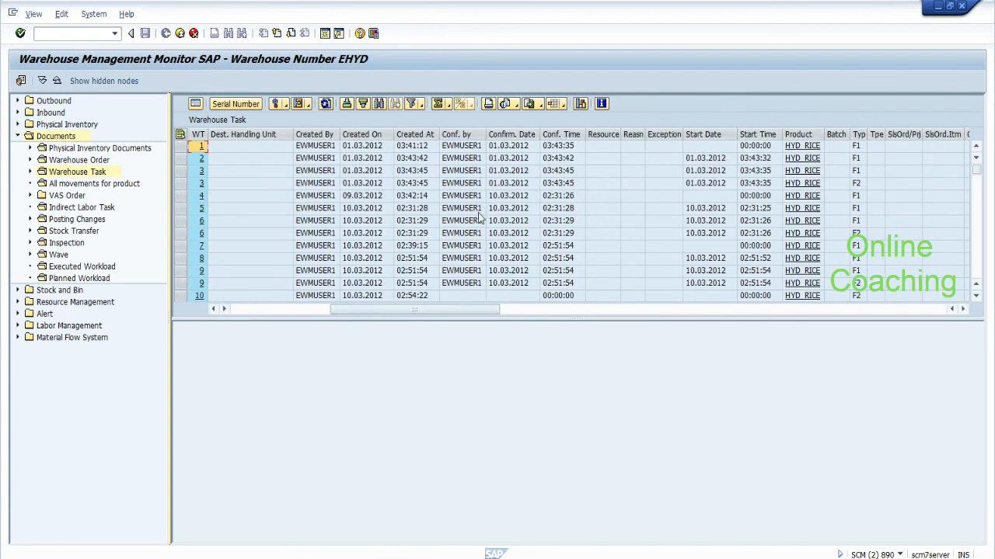
click(252, 307)
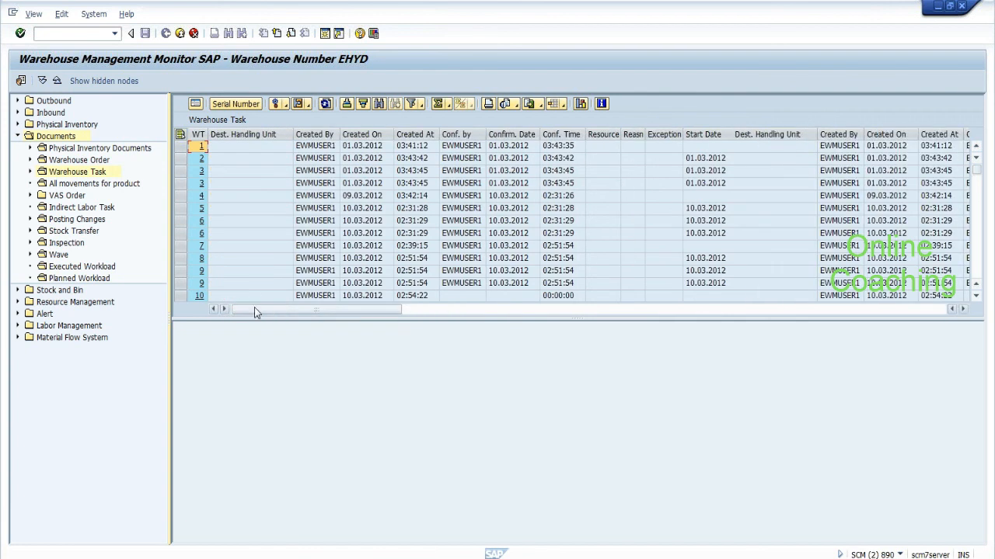
click(493, 184)
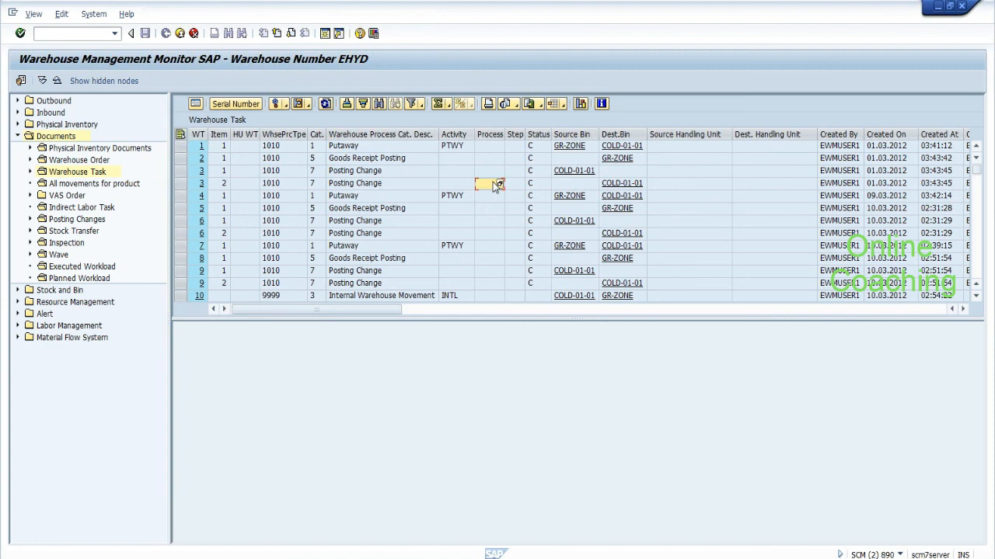
click(494, 195)
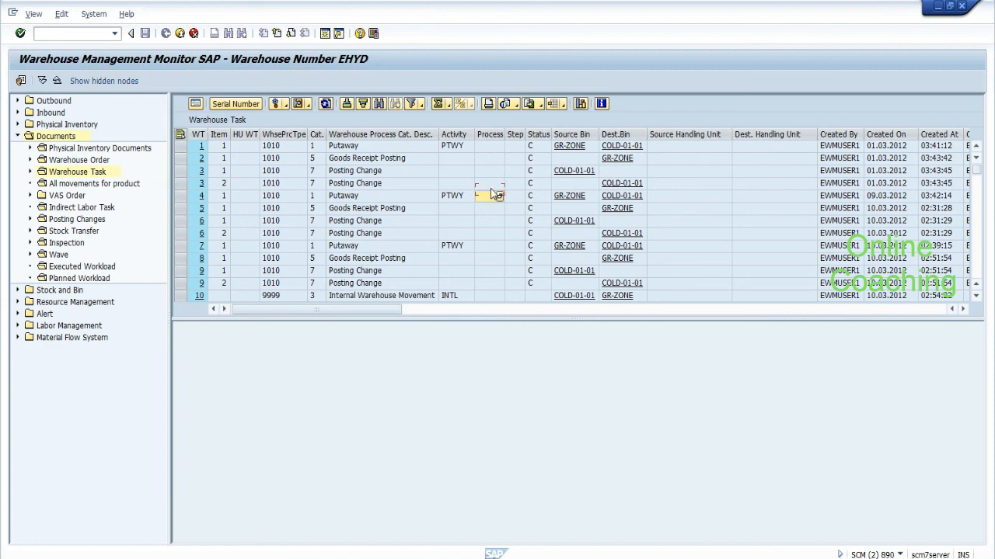
Look further down the warehouse task list and examine the process and step entries of putaway task 31
key(Down)
key(Down)
key(Down)
key(Down)
key(Down)
key(Down)
key(Down)
key(Down)
key(Down)
key(Down)
key(Down)
key(Down)
key(Down)
key(Down)
key(Down)
key(Down)
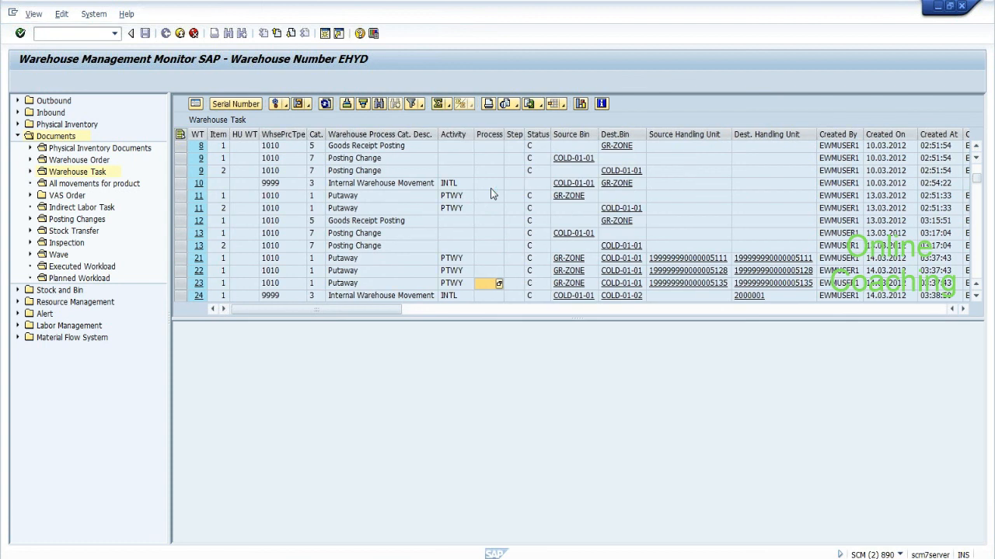
key(Down)
key(Down)
key(Down)
key(Down)
key(Down)
key(Down)
key(Down)
key(Down)
key(Down)
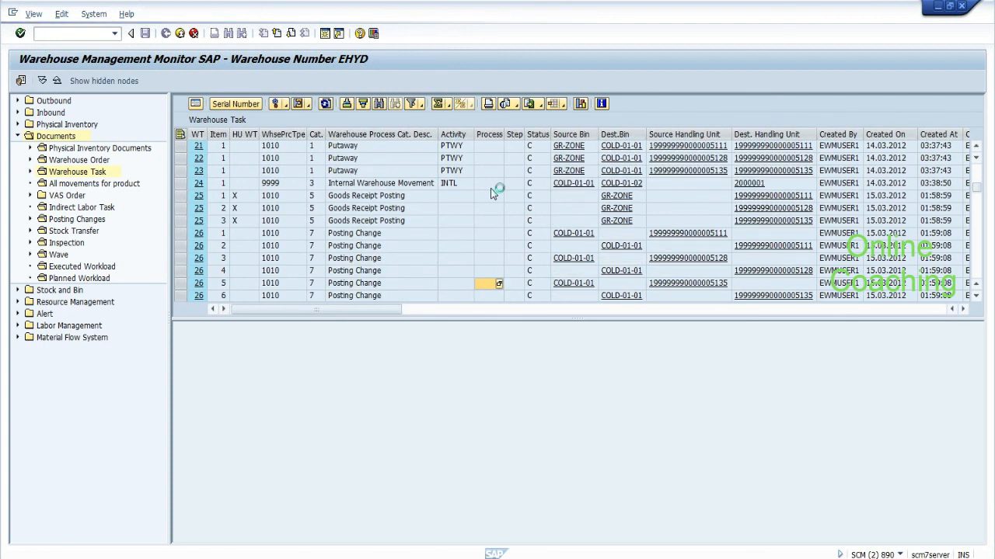
key(Page_Down)
click(490, 222)
click(525, 223)
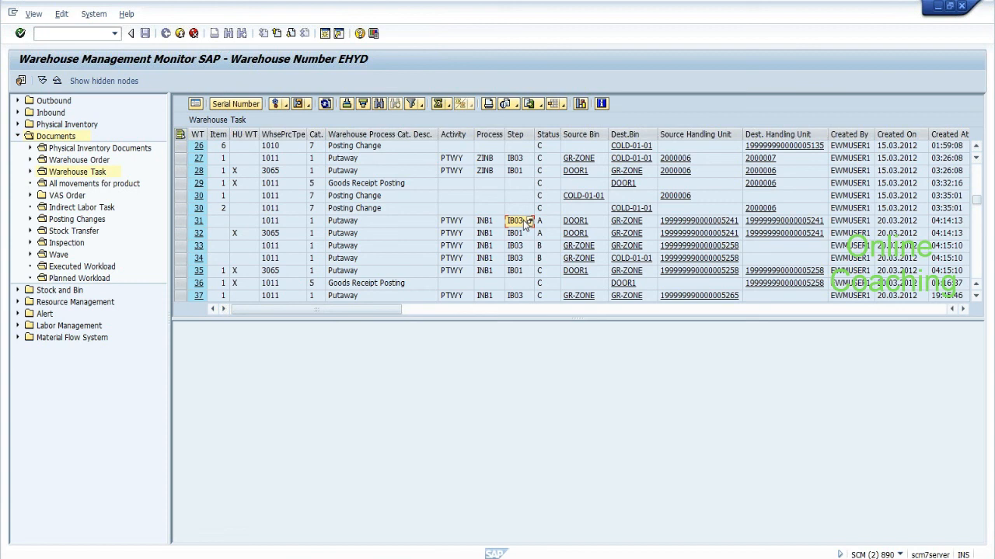
click(494, 187)
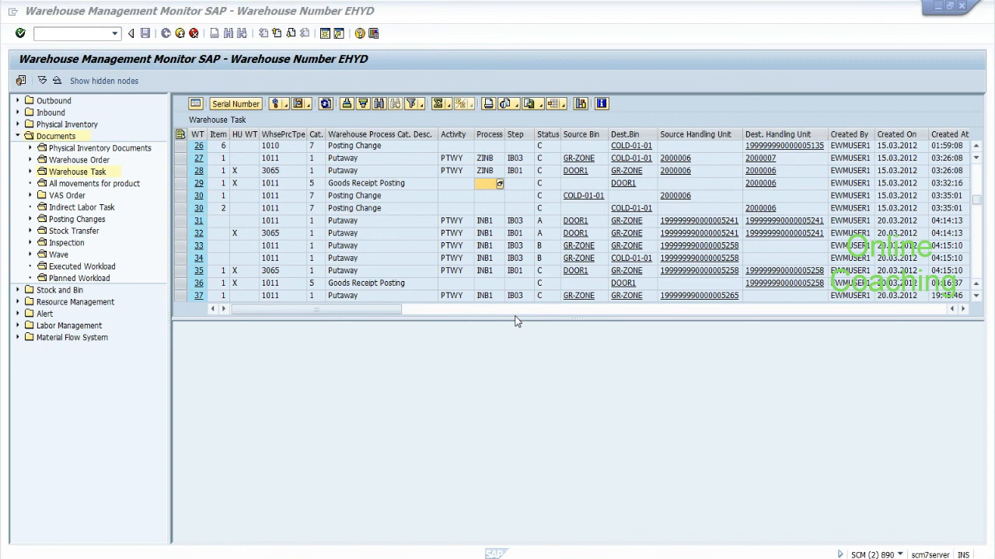
click(516, 319)
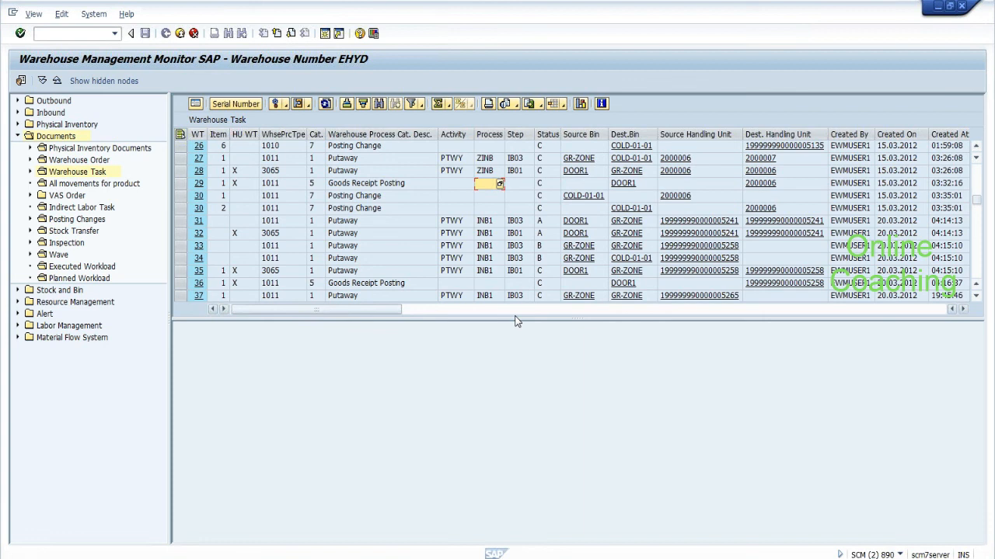
click(989, 10)
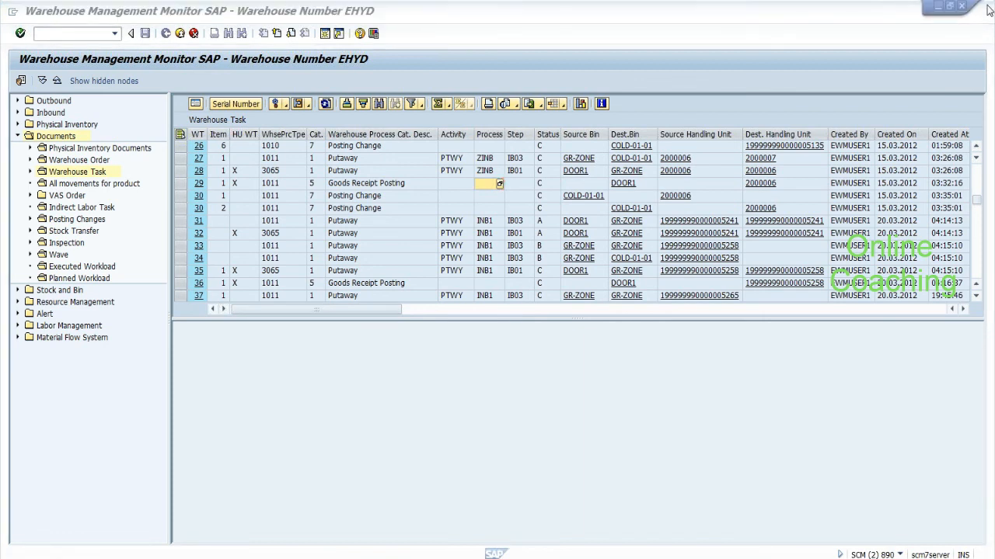